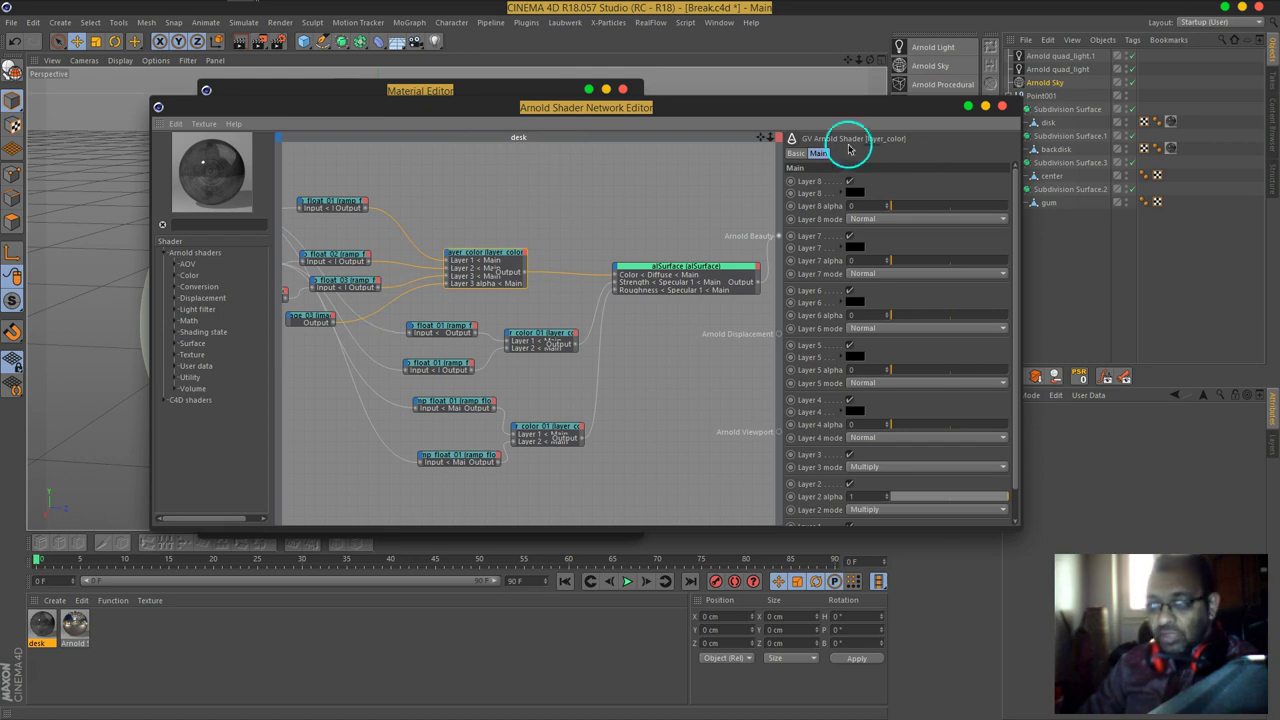
Step: Open the Arnold IPR window and arrange it beside the shader network editor so the render preview and nodes are both visible
drag(829, 109, 664, 90)
click(930, 178)
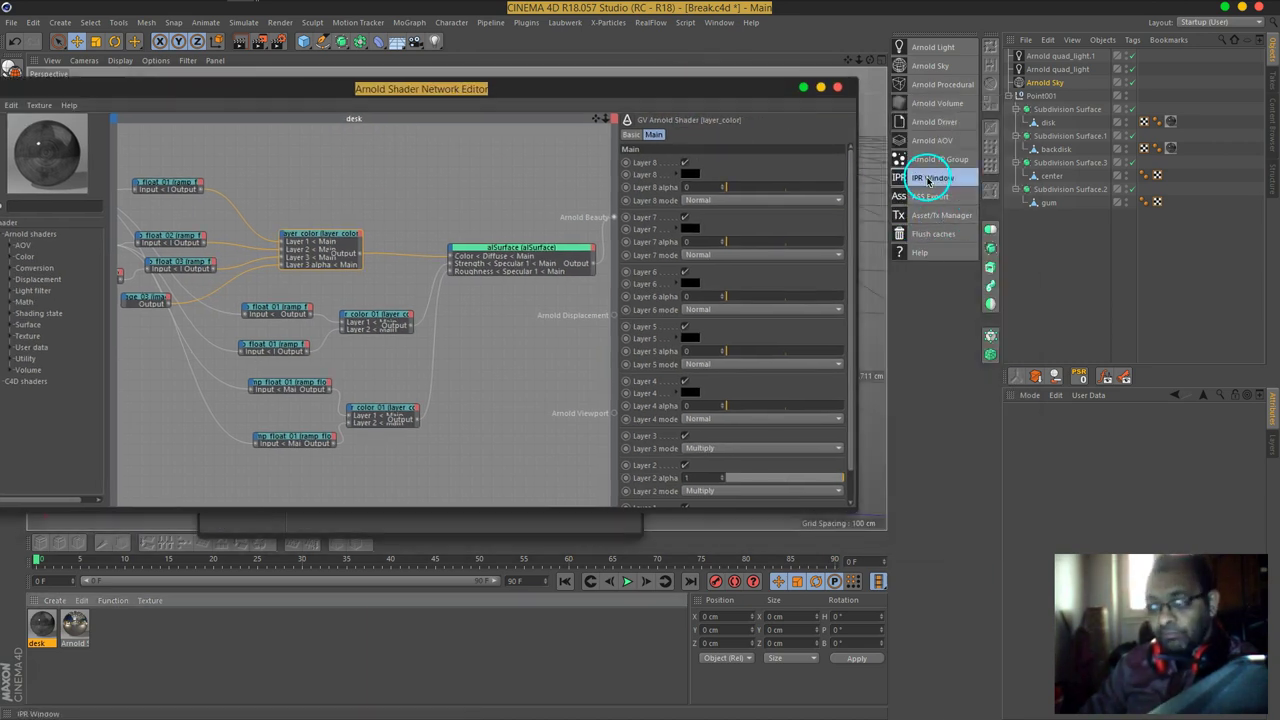
drag(760, 55, 911, 76)
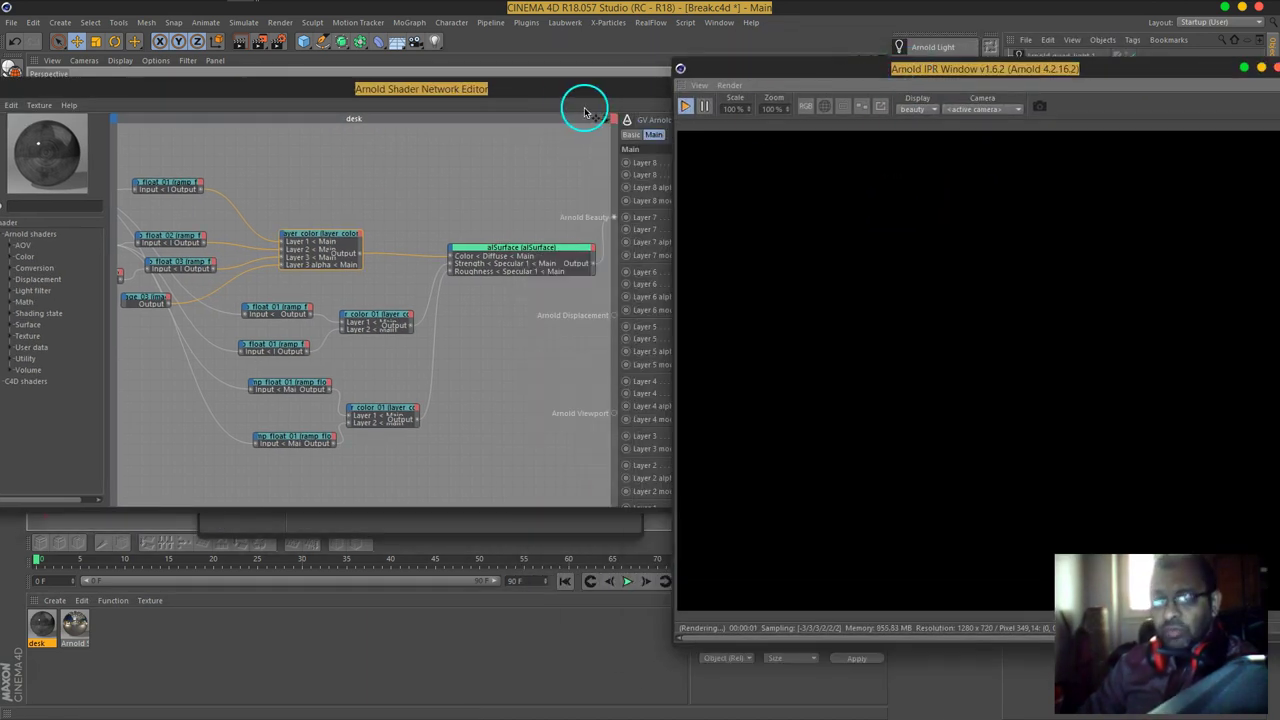
click(572, 100)
drag(566, 98, 461, 93)
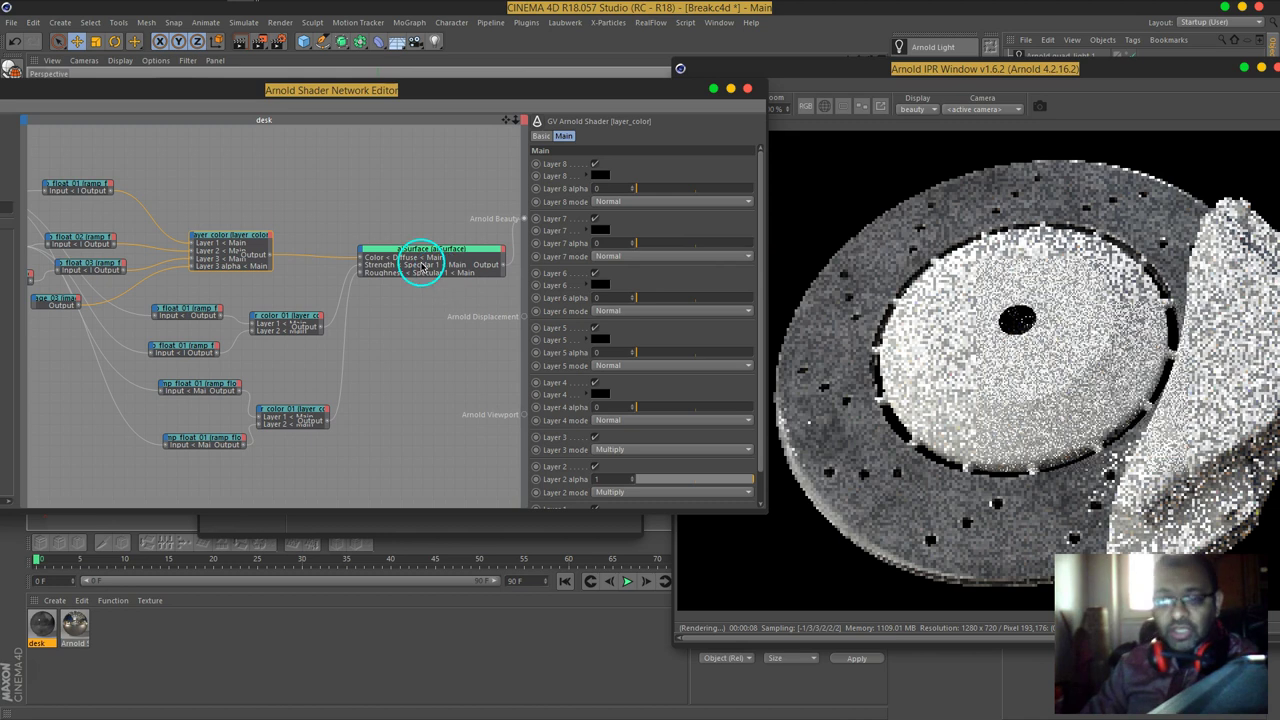
Step: Delete the layer_color_01 node feeding alSurface's Specular 1 strength, together with its two ramp_float nodes
click(298, 320)
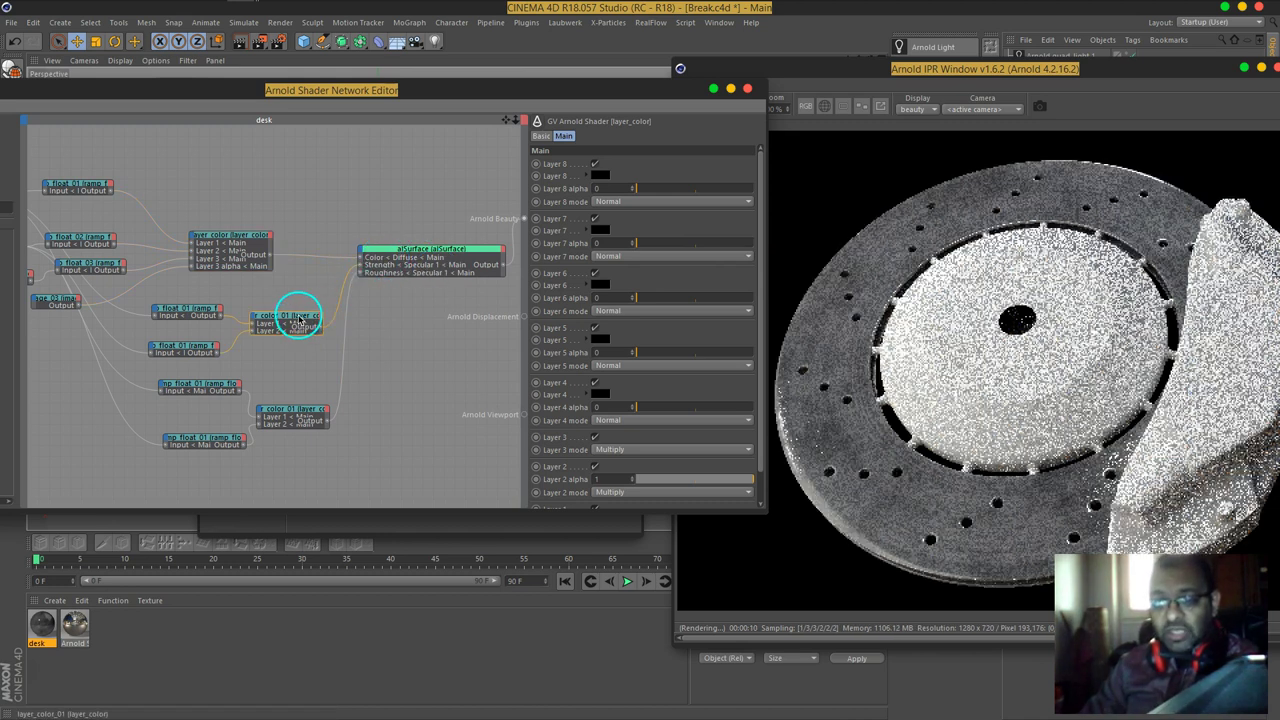
drag(298, 320, 286, 303)
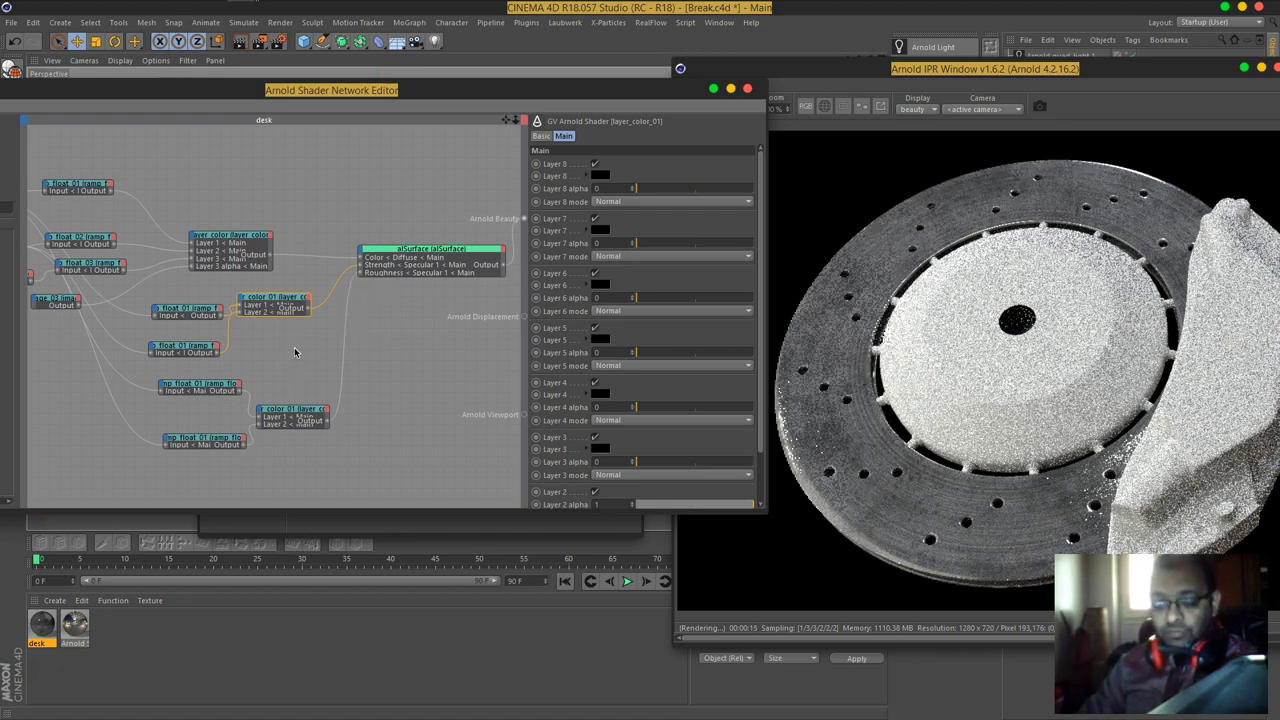
drag(295, 362, 168, 280)
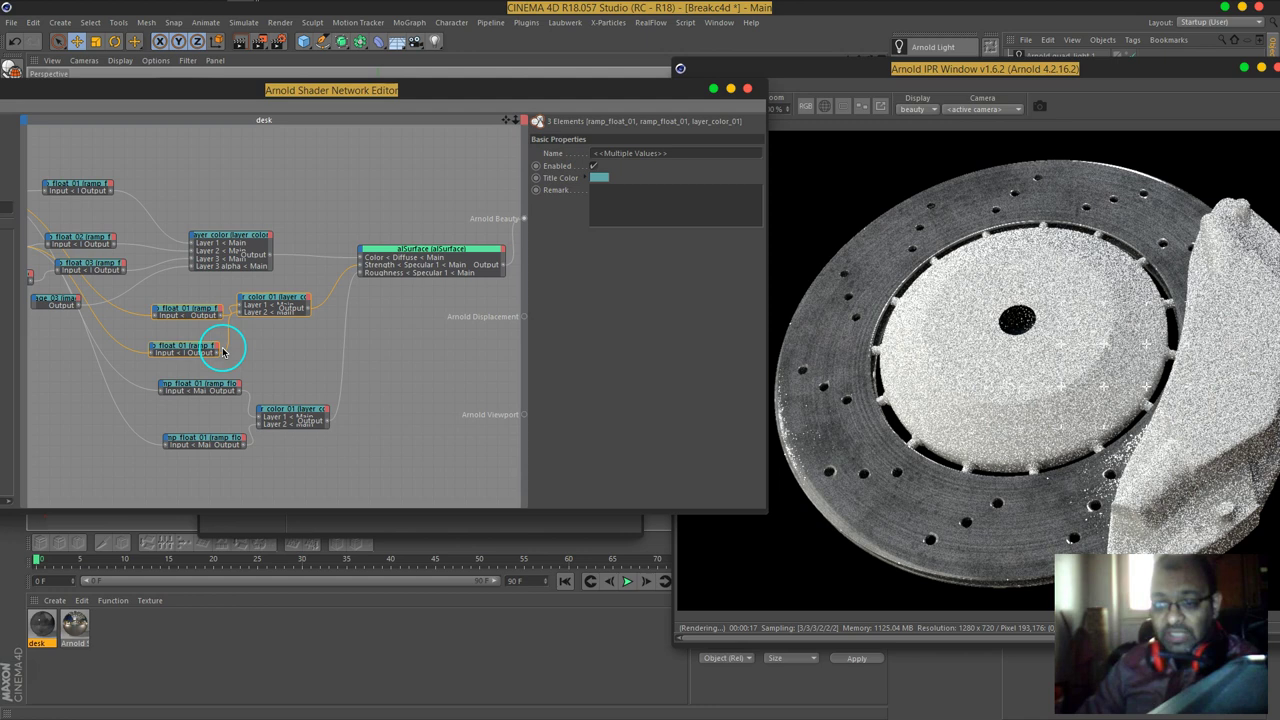
key(Delete)
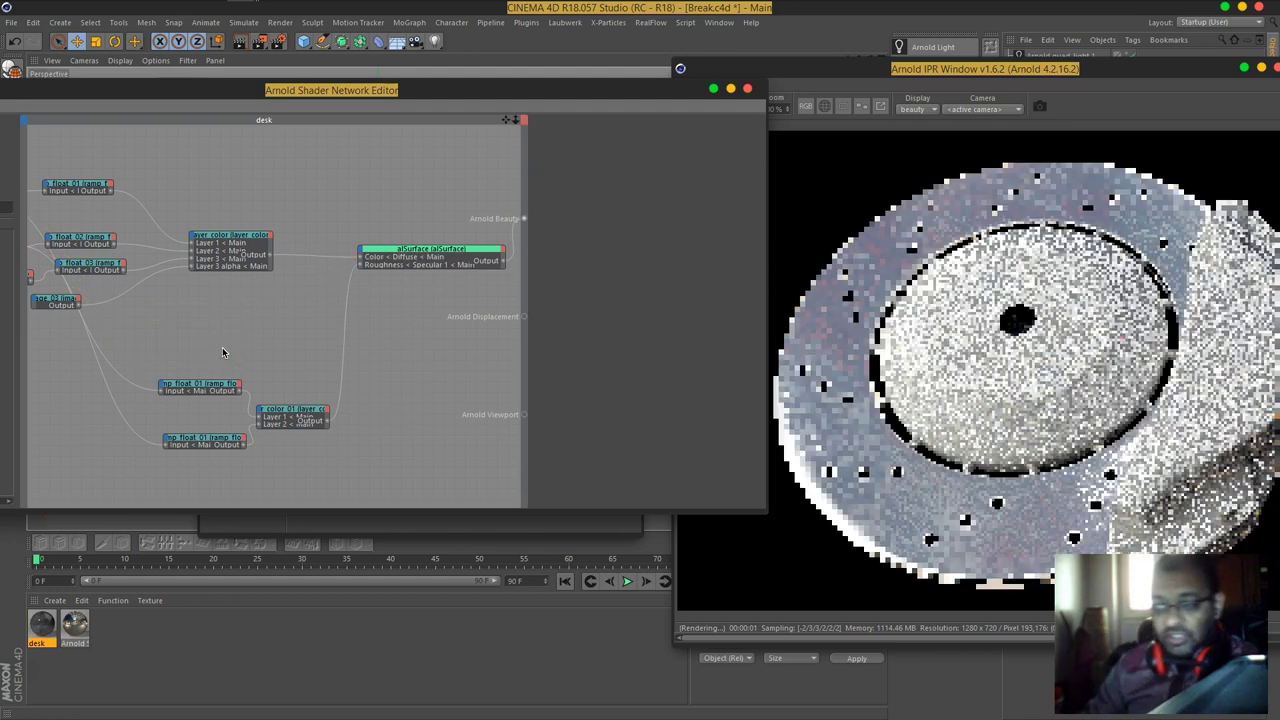
click(315, 340)
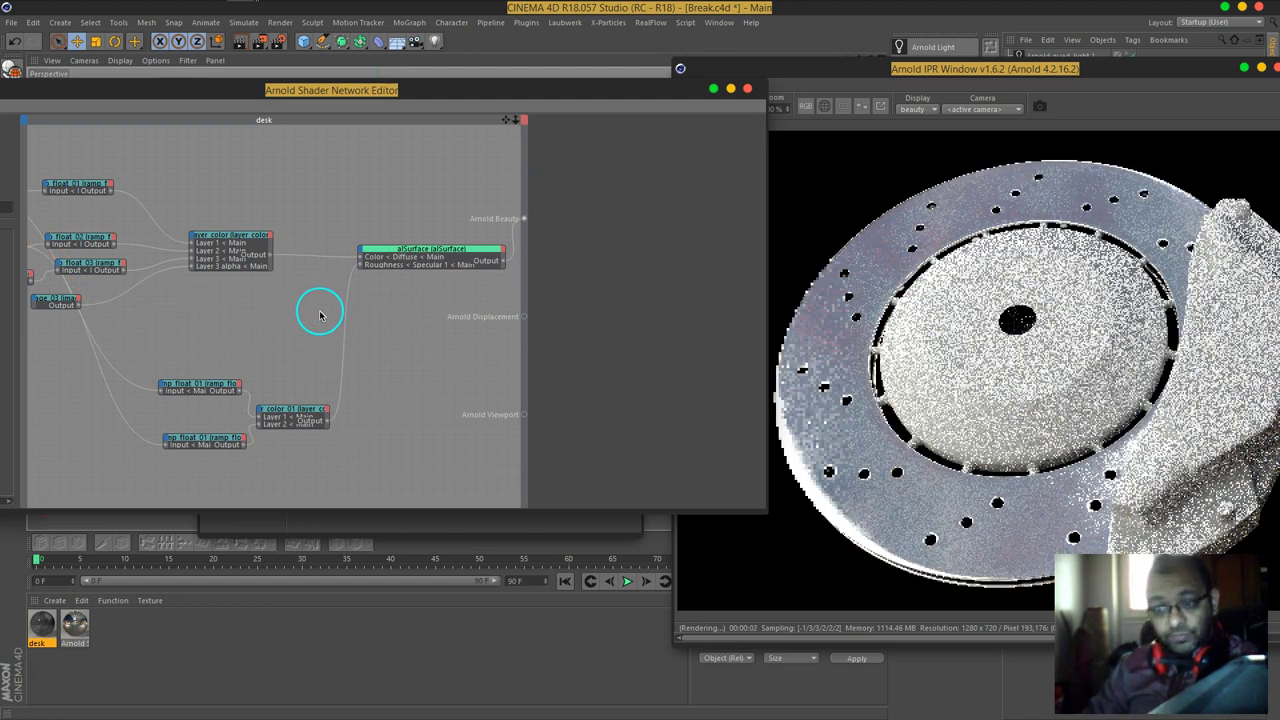
Step: Rewire the layer_color output from alSurface's diffuse color to its Specular 1 color, and set the diffuse strength to 0
mouse_move(242, 250)
mouse_down()
mouse_move(237, 236)
mouse_move(247, 263)
mouse_up()
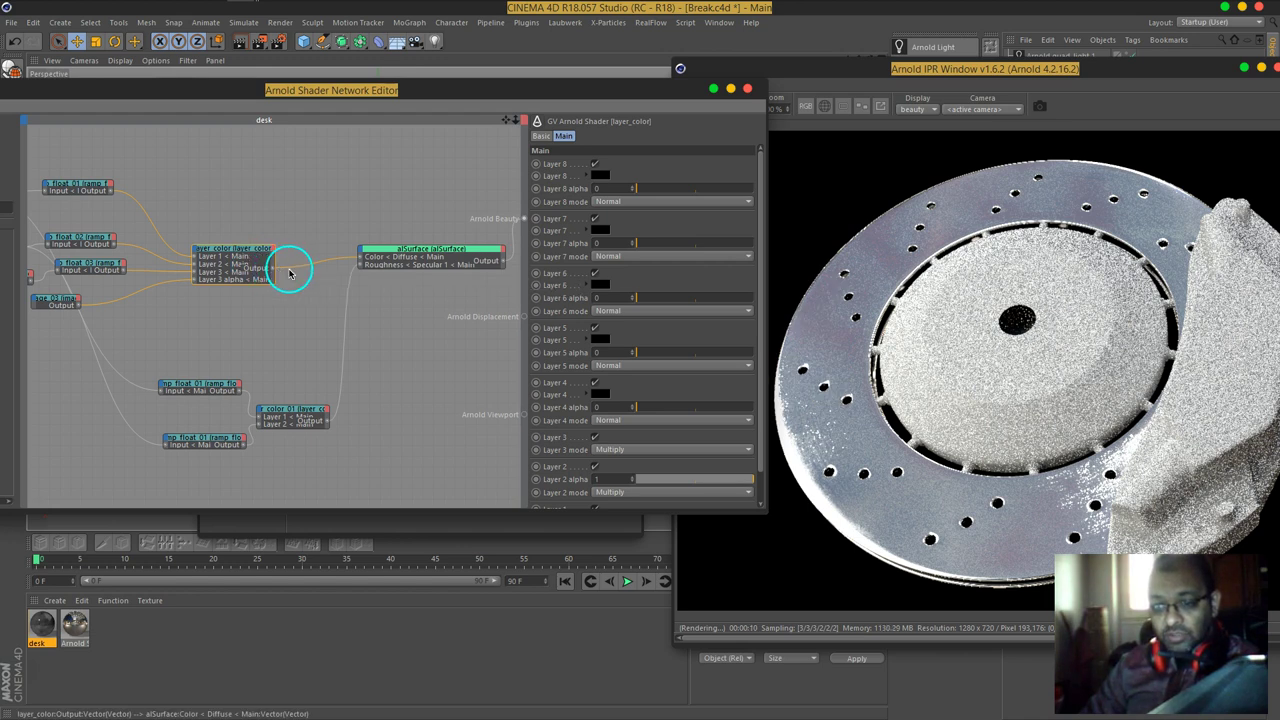
drag(280, 268, 271, 272)
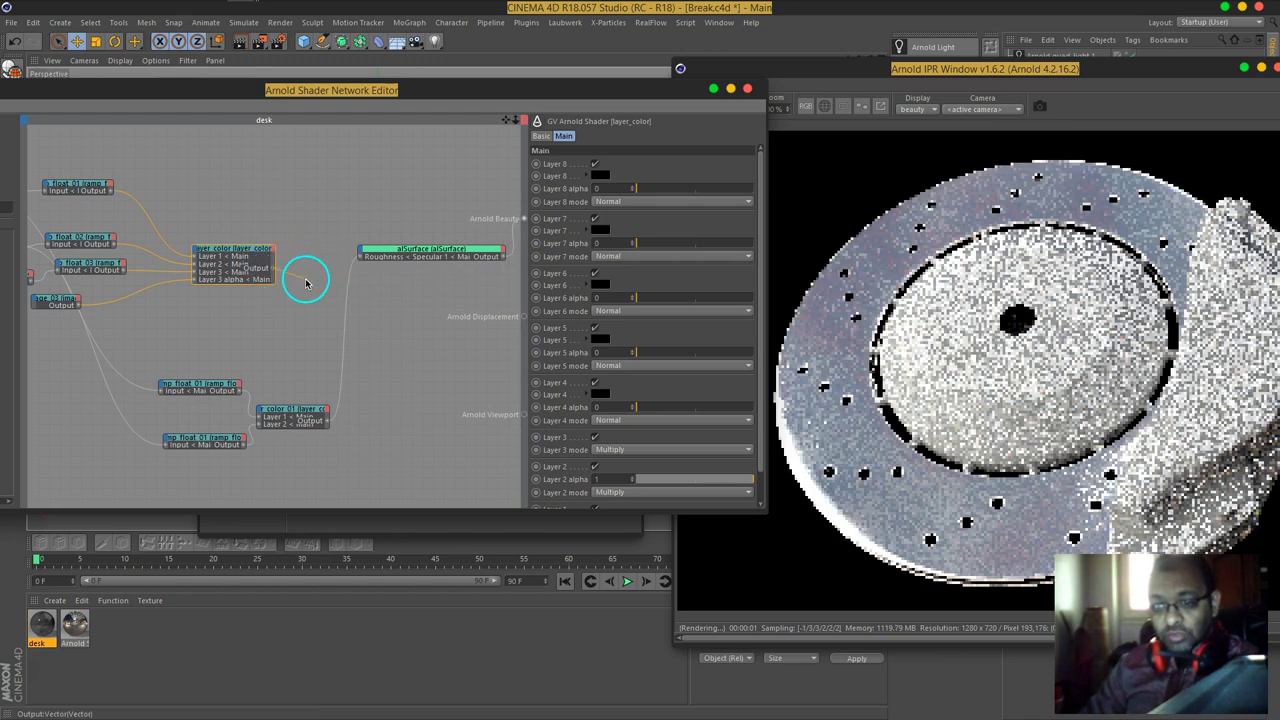
drag(362, 253, 467, 284)
click(400, 352)
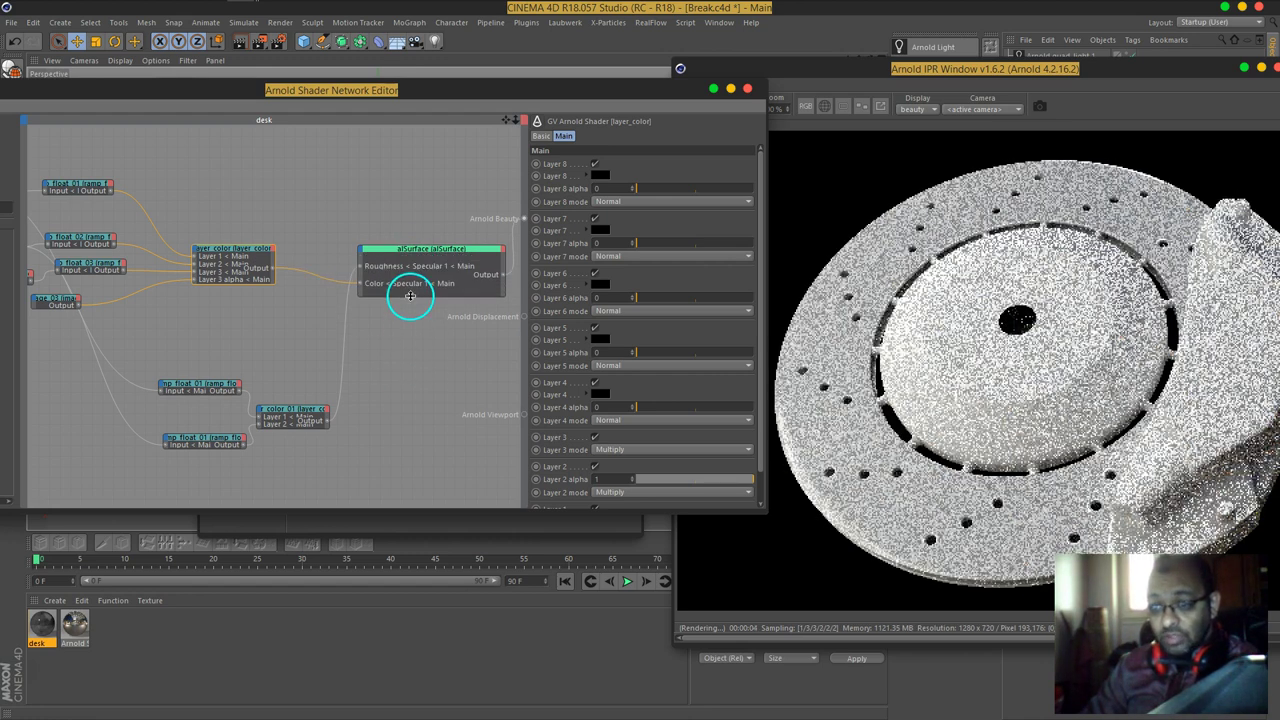
click(405, 272)
drag(671, 180, 635, 180)
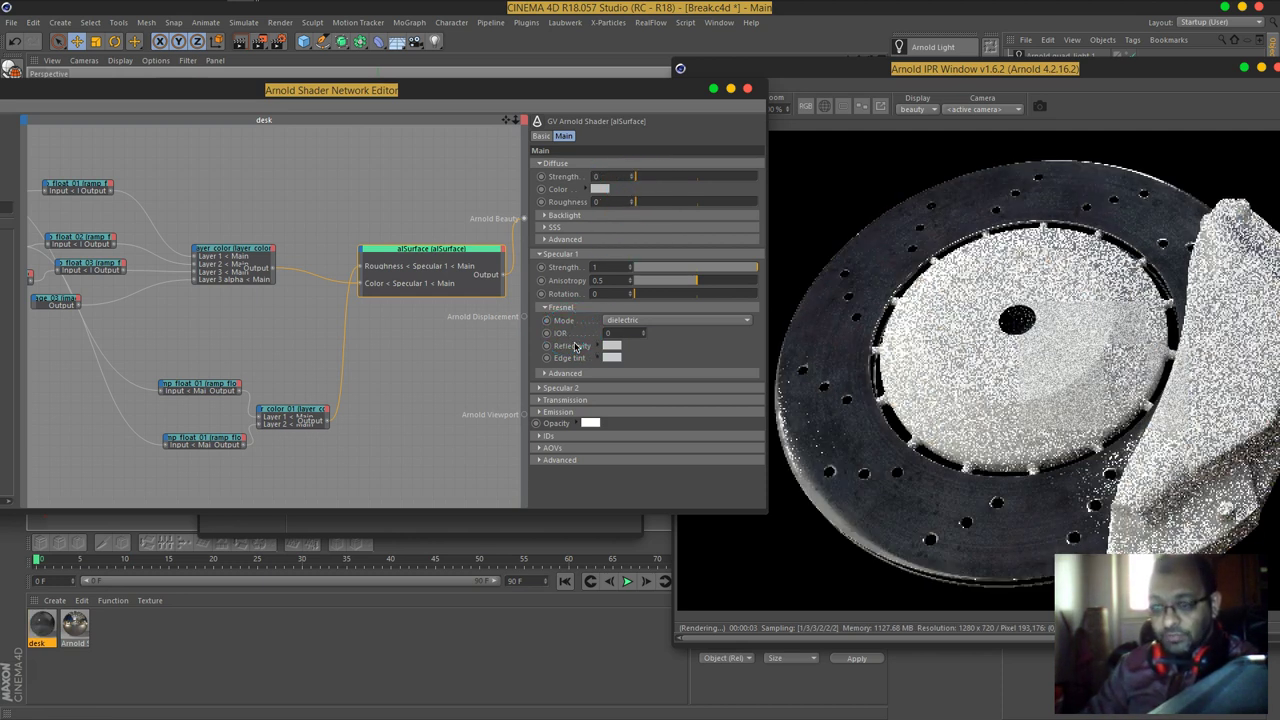
Step: Connect the layer_color output to alSurface's Specular 1 Strength input as well
drag(238, 256, 230, 277)
click(230, 277)
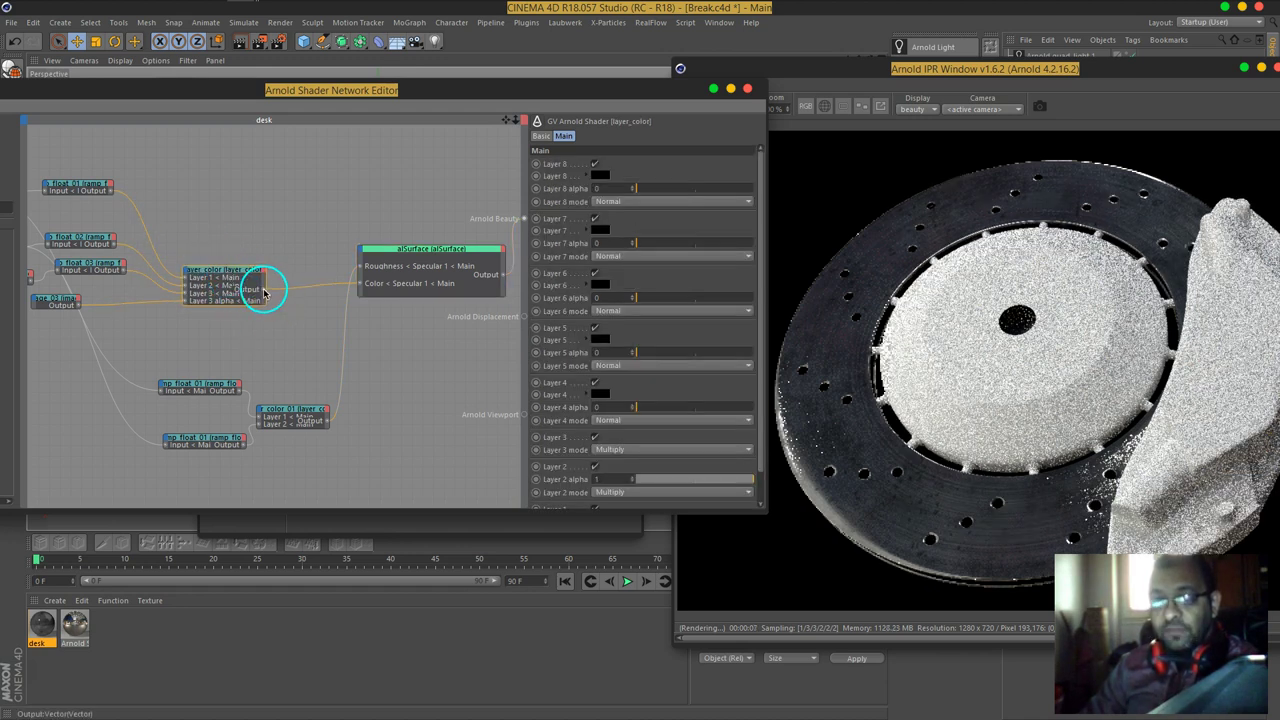
click(361, 255)
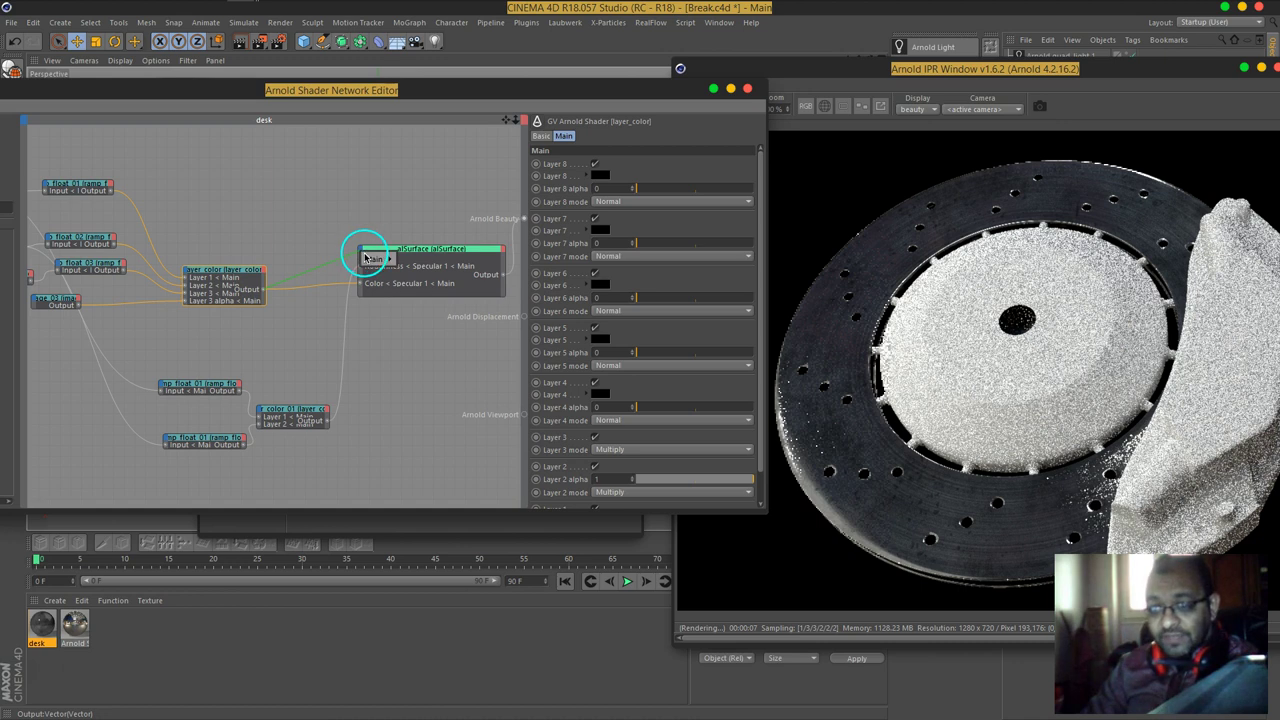
mouse_move(376, 259)
mouse_move(418, 272)
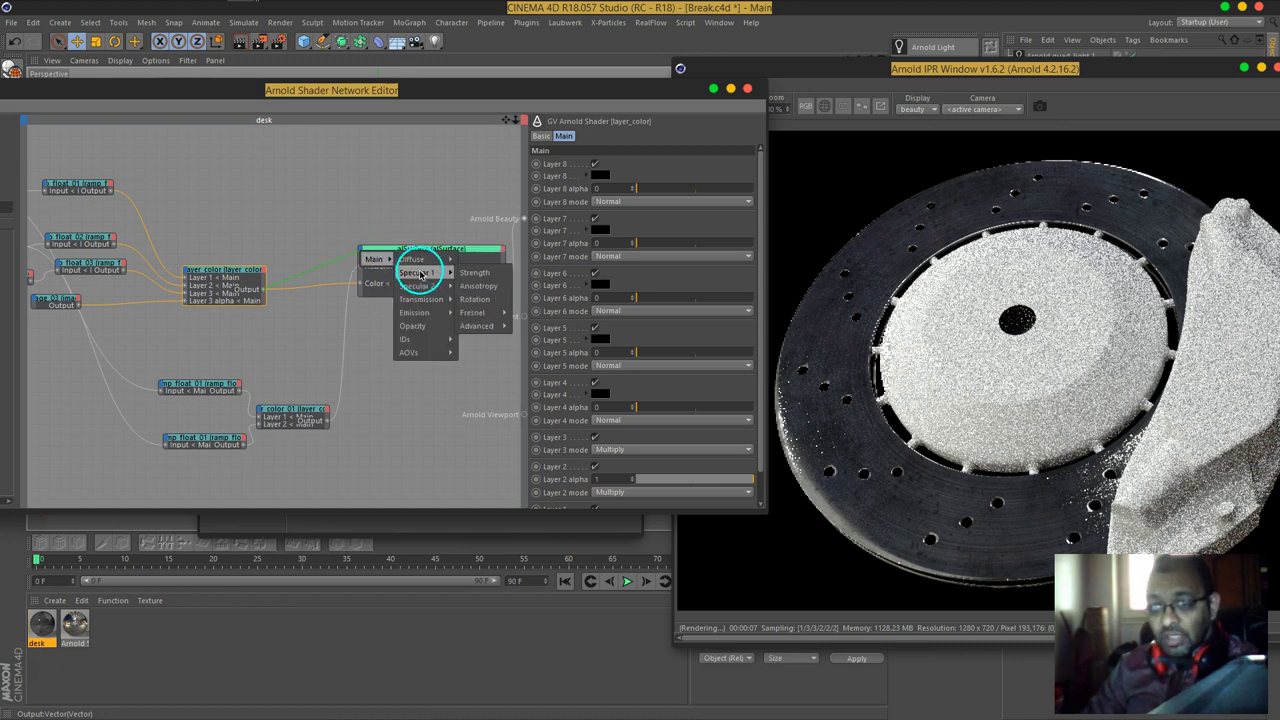
click(480, 276)
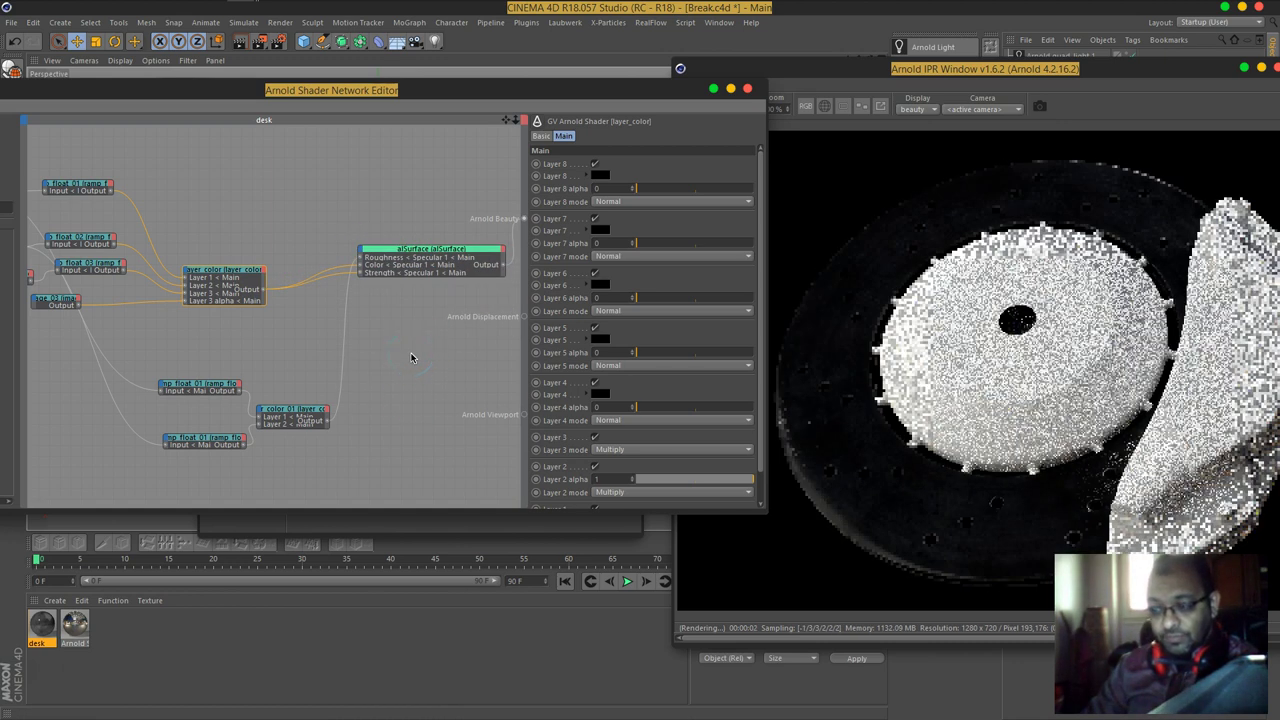
drag(194, 273, 240, 268)
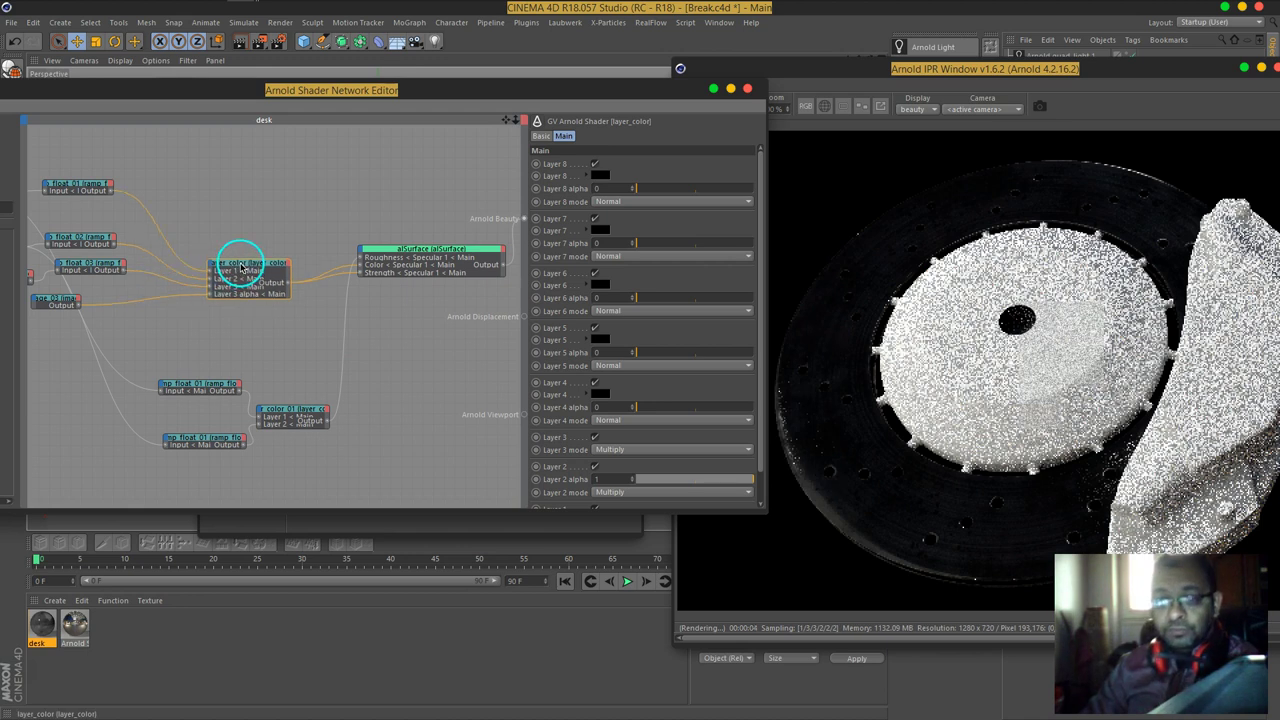
Step: Connect the layer_color output directly to Arnold Beauty to preview the layered texture, and inspect the image_02 node feeding it
click(103, 263)
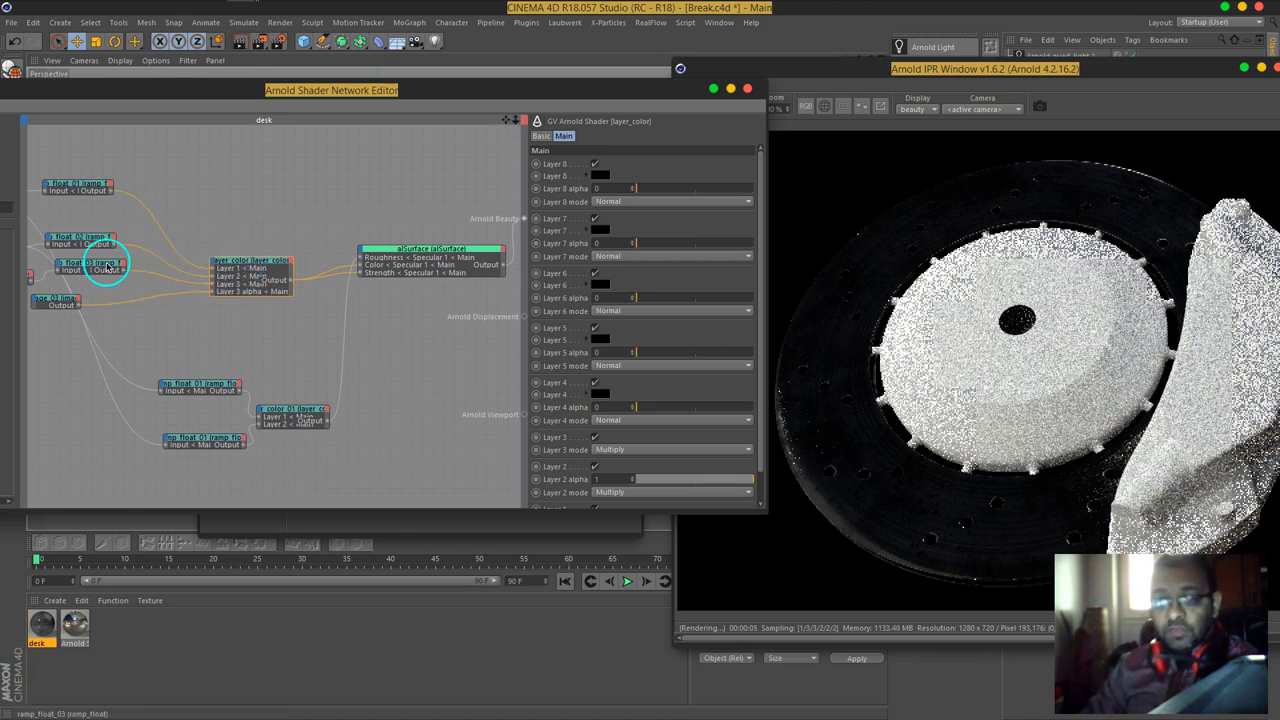
click(260, 265)
drag(290, 96, 358, 115)
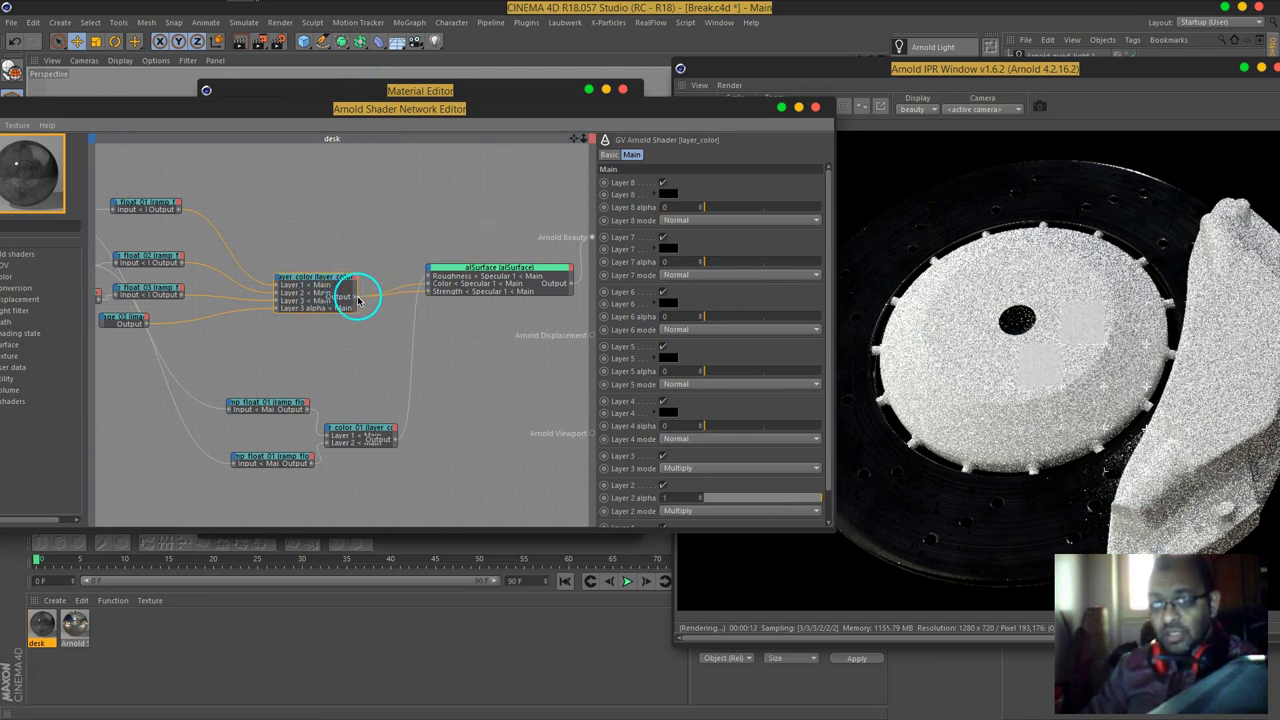
drag(512, 237, 591, 238)
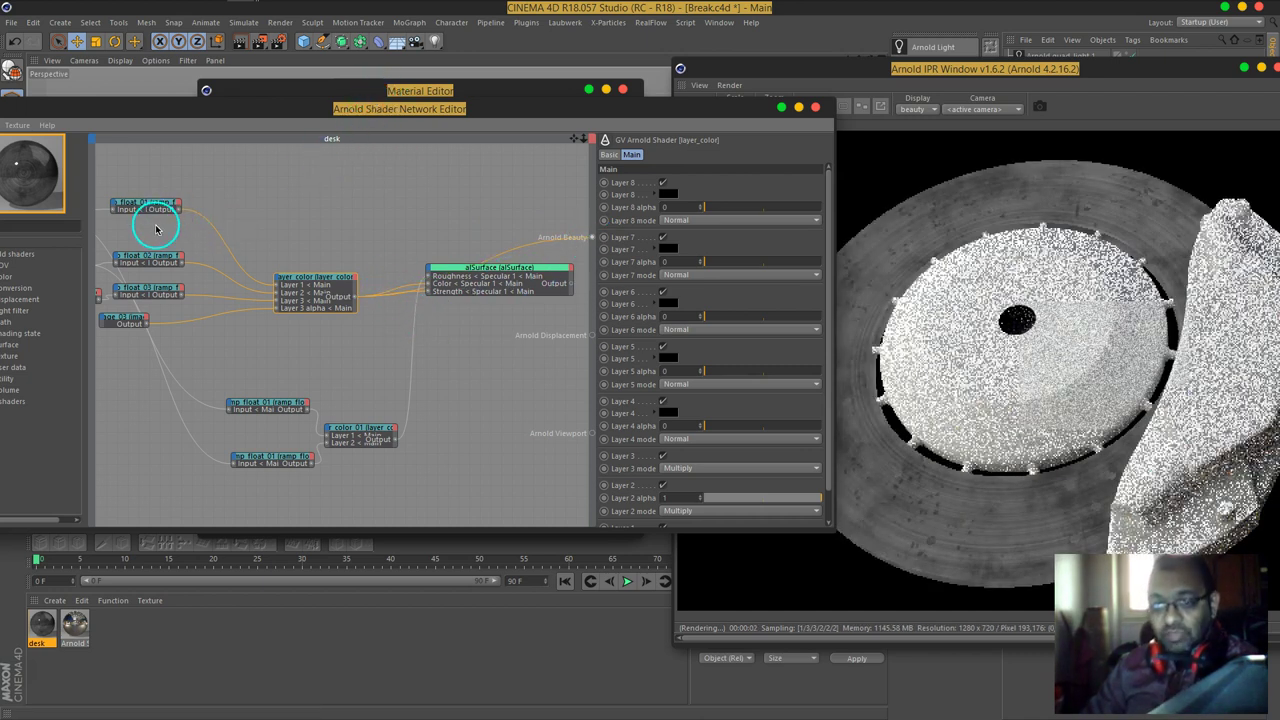
middle_drag(194, 237, 281, 229)
drag(213, 285, 195, 284)
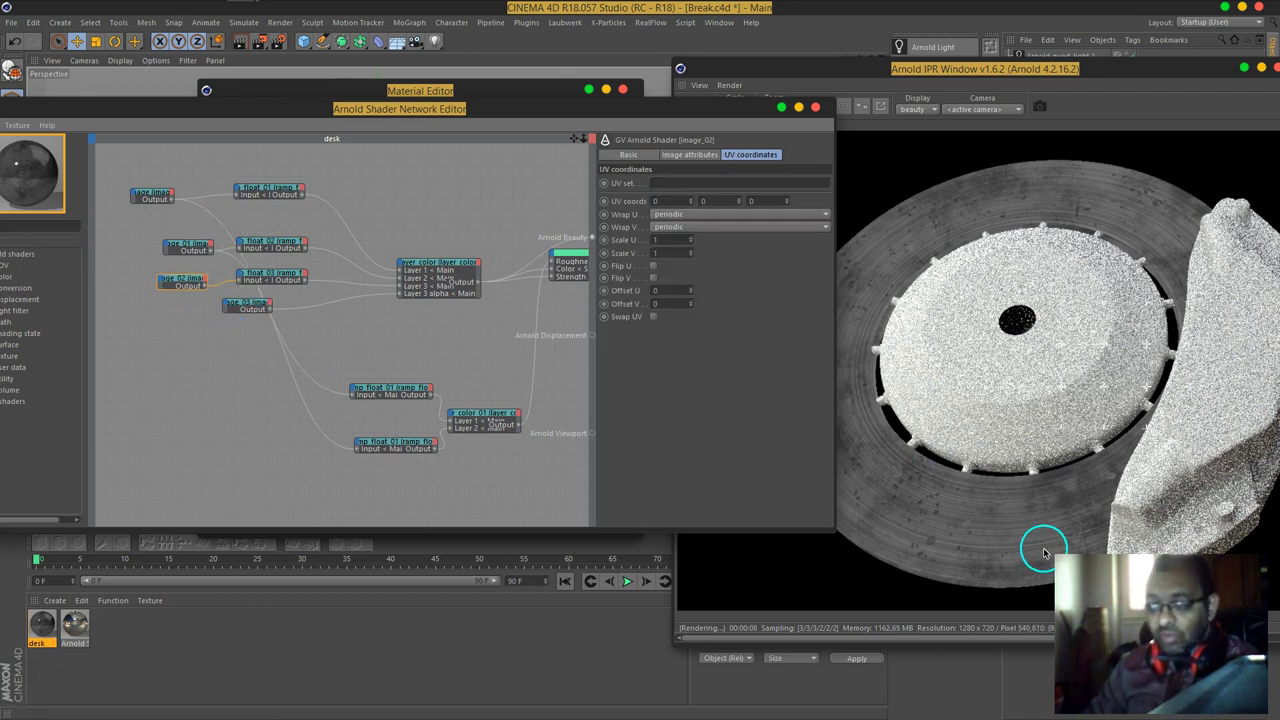
middle_drag(522, 260, 401, 290)
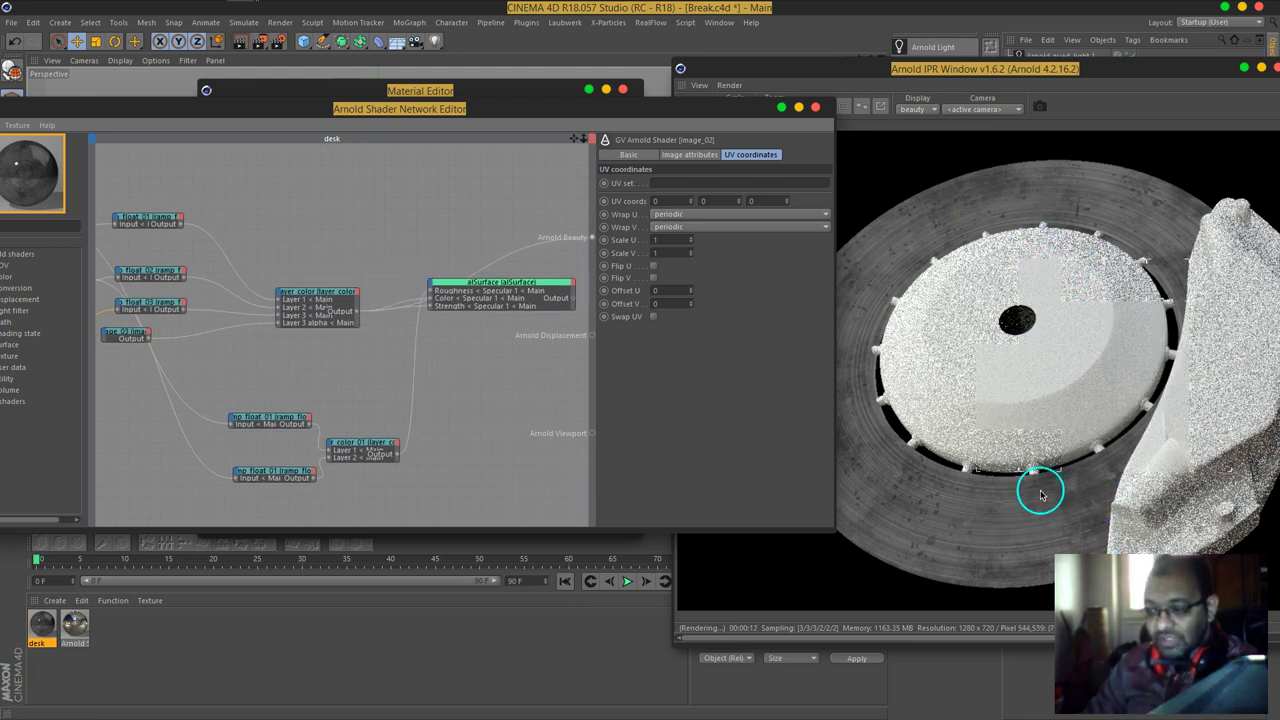
Step: Find the ramp_float shader by searching for "ramp" and insert it after the layer_color node for all outputs
drag(121, 130, 390, 140)
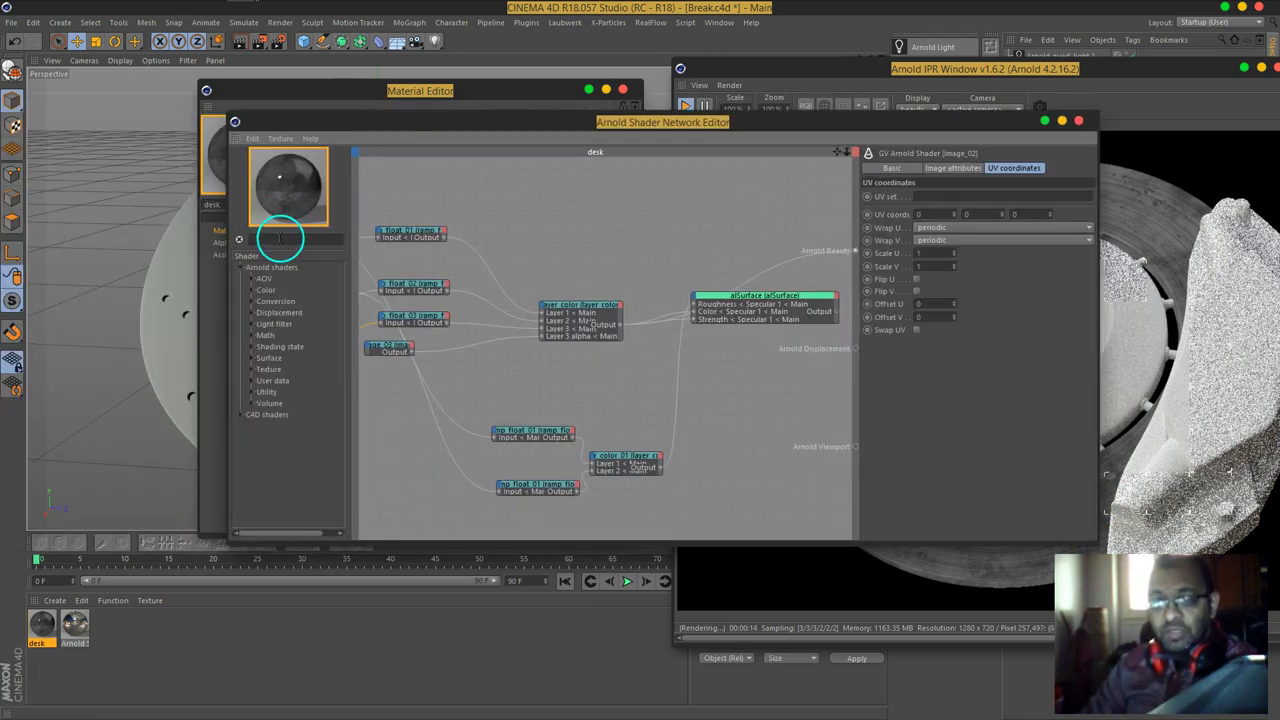
text(ramp)
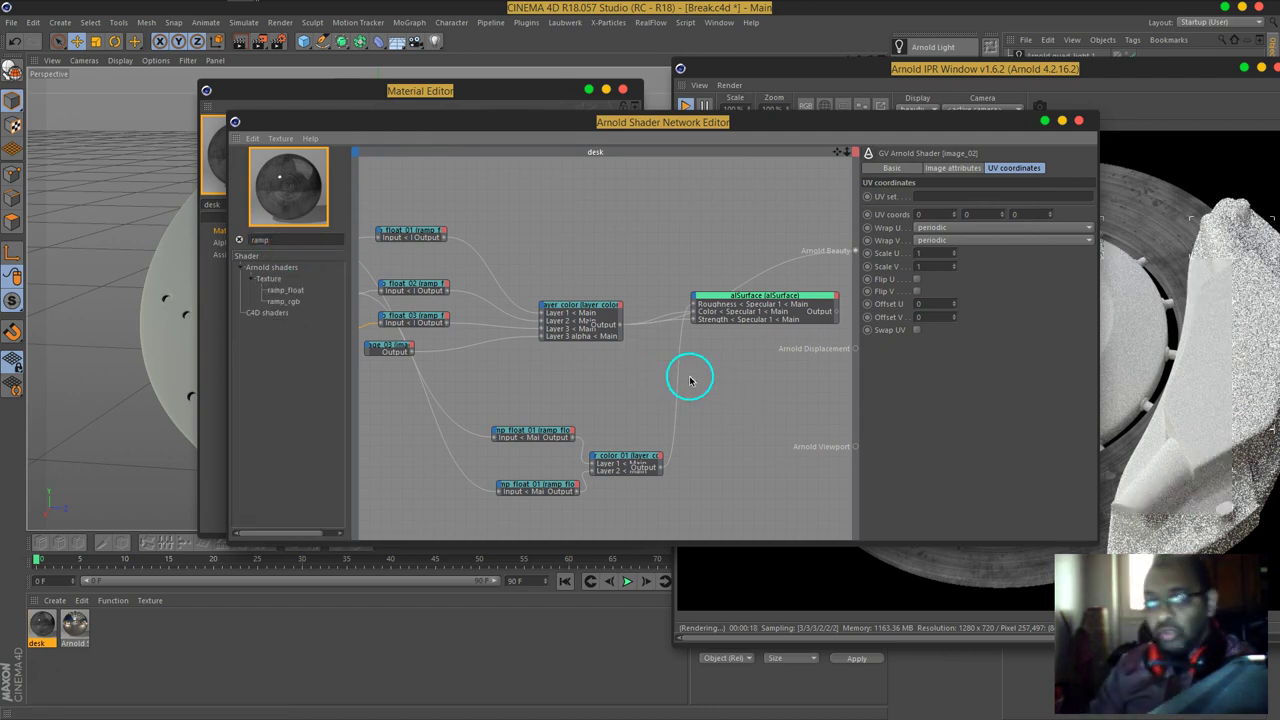
click(297, 296)
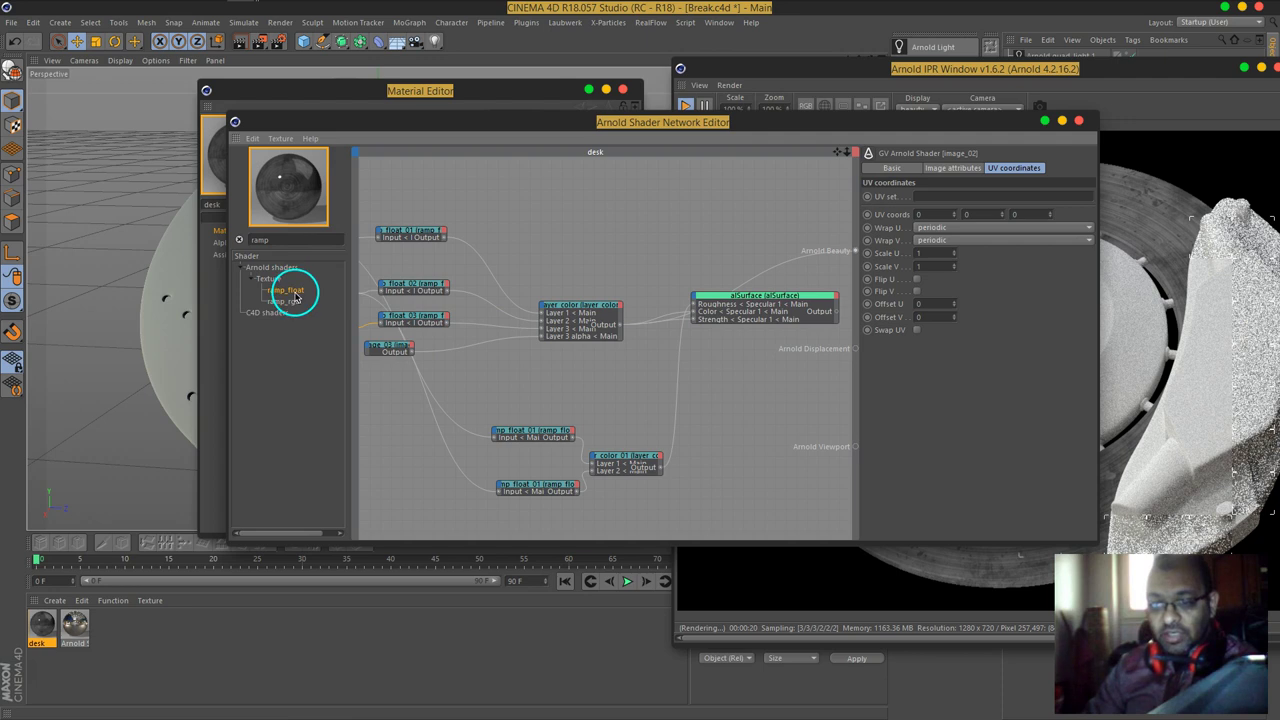
drag(295, 296, 738, 325)
drag(595, 315, 600, 303)
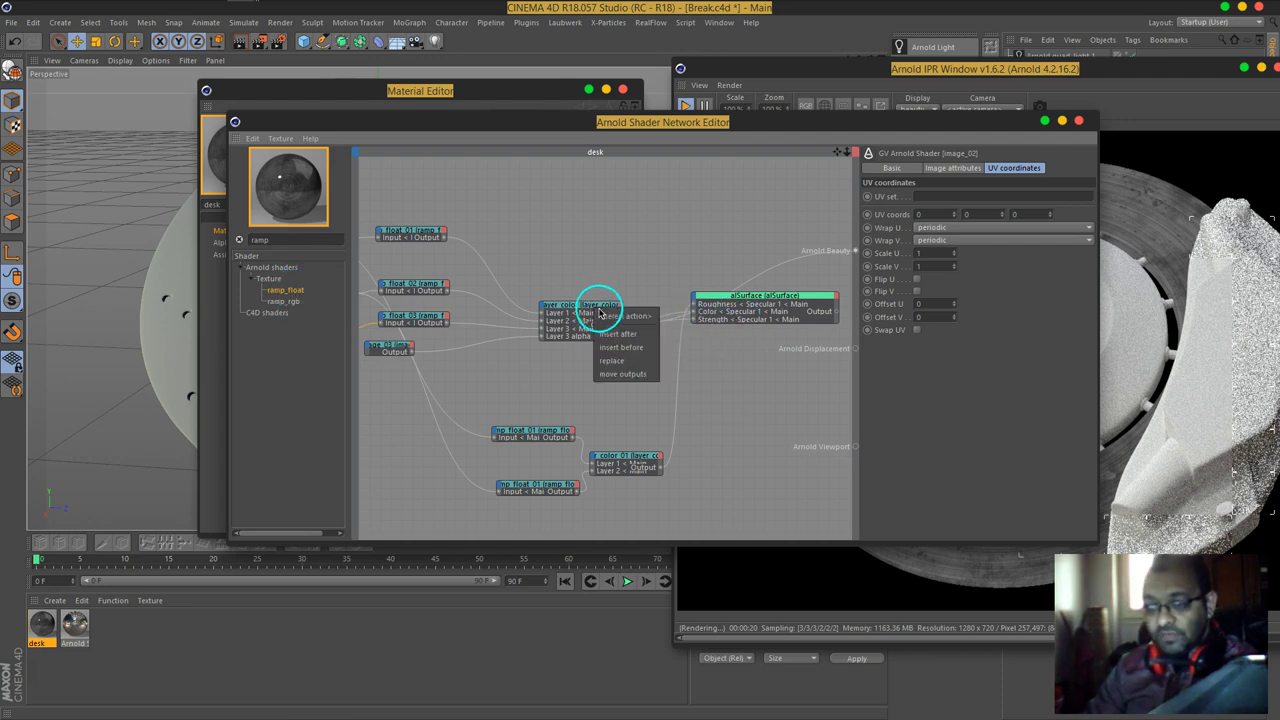
click(611, 331)
click(578, 313)
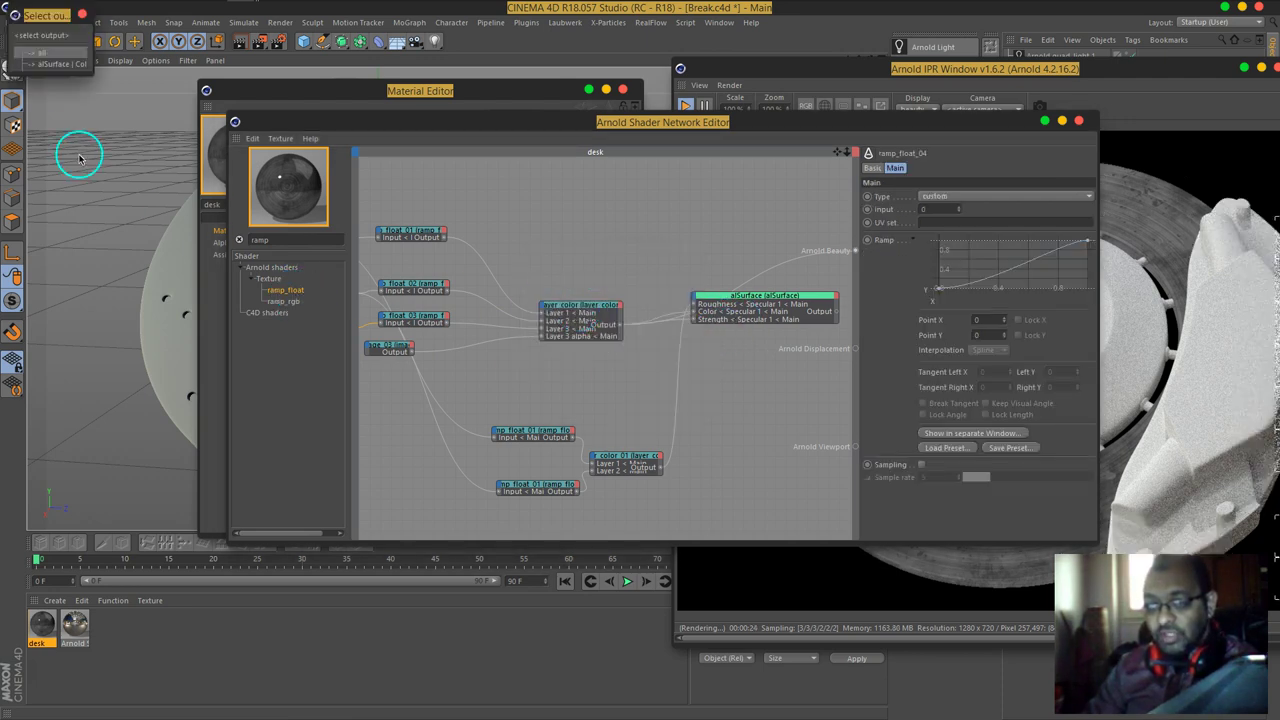
click(51, 61)
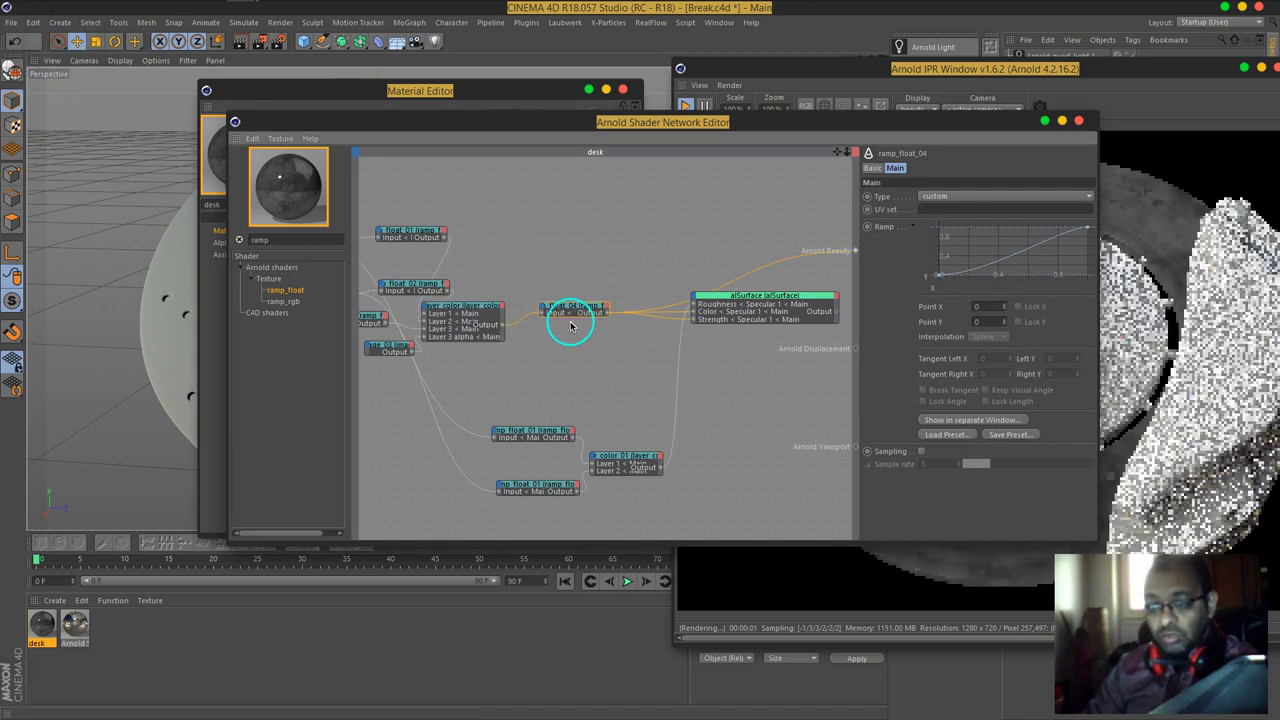
Step: Make the new ramp_float_04 curve linear and raise its start point to a Y value of 0.181
drag(704, 124, 520, 110)
drag(586, 282, 586, 339)
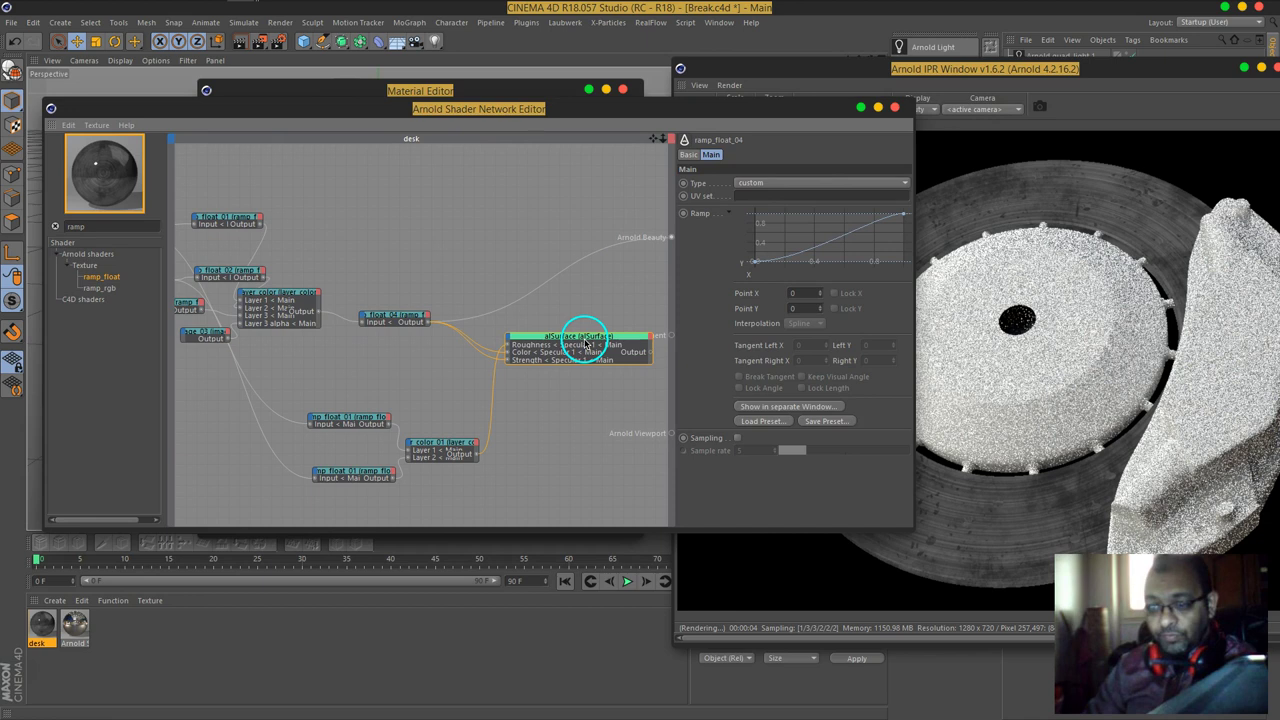
drag(390, 318, 411, 296)
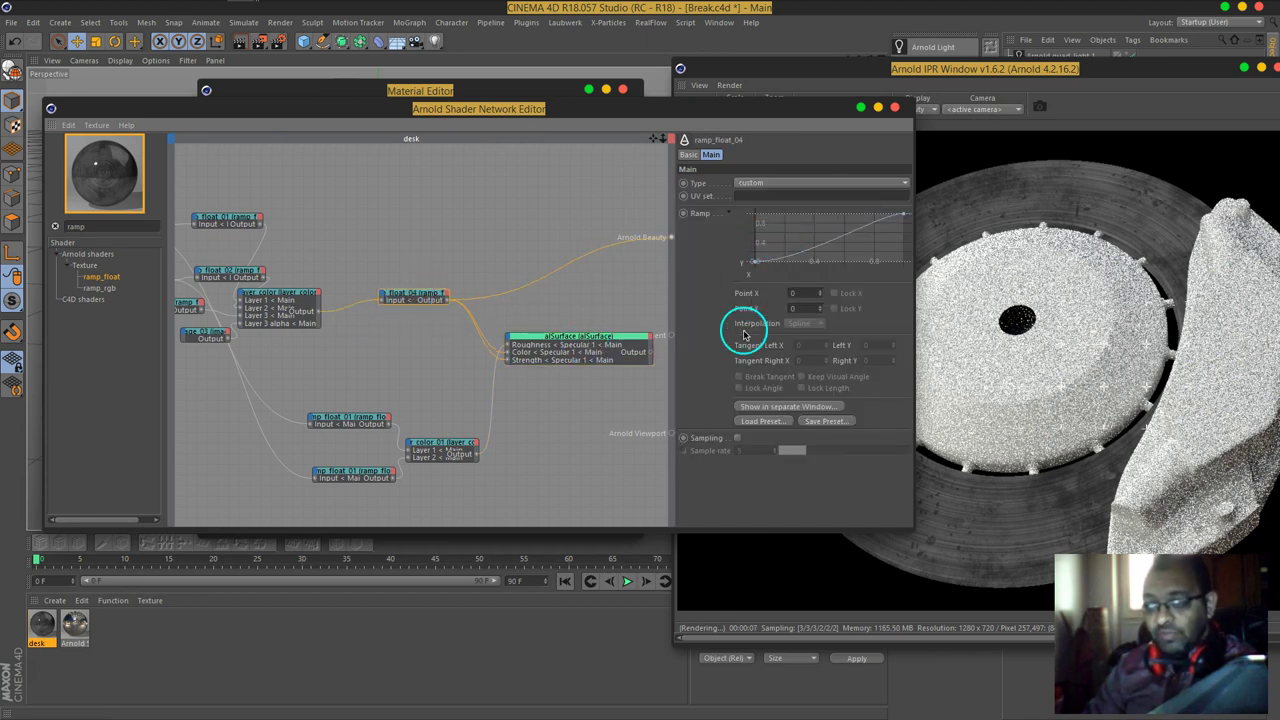
right_click(827, 257)
click(863, 393)
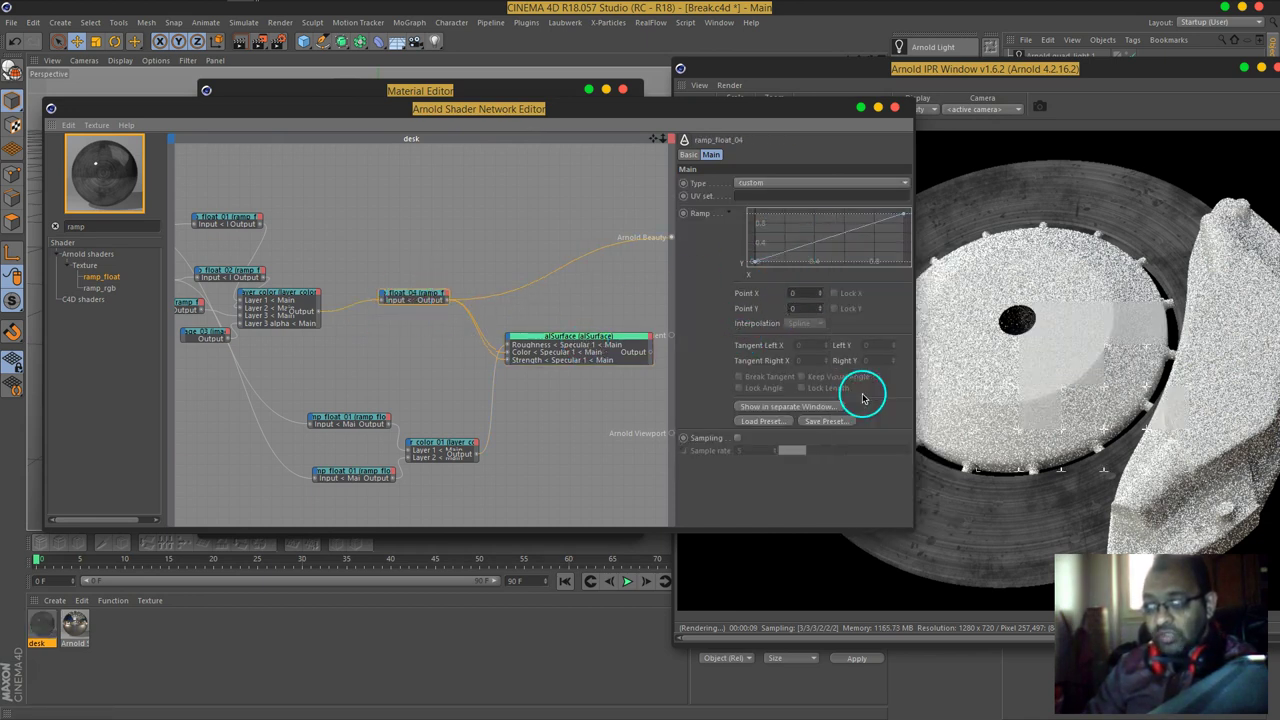
click(768, 273)
drag(768, 273, 752, 258)
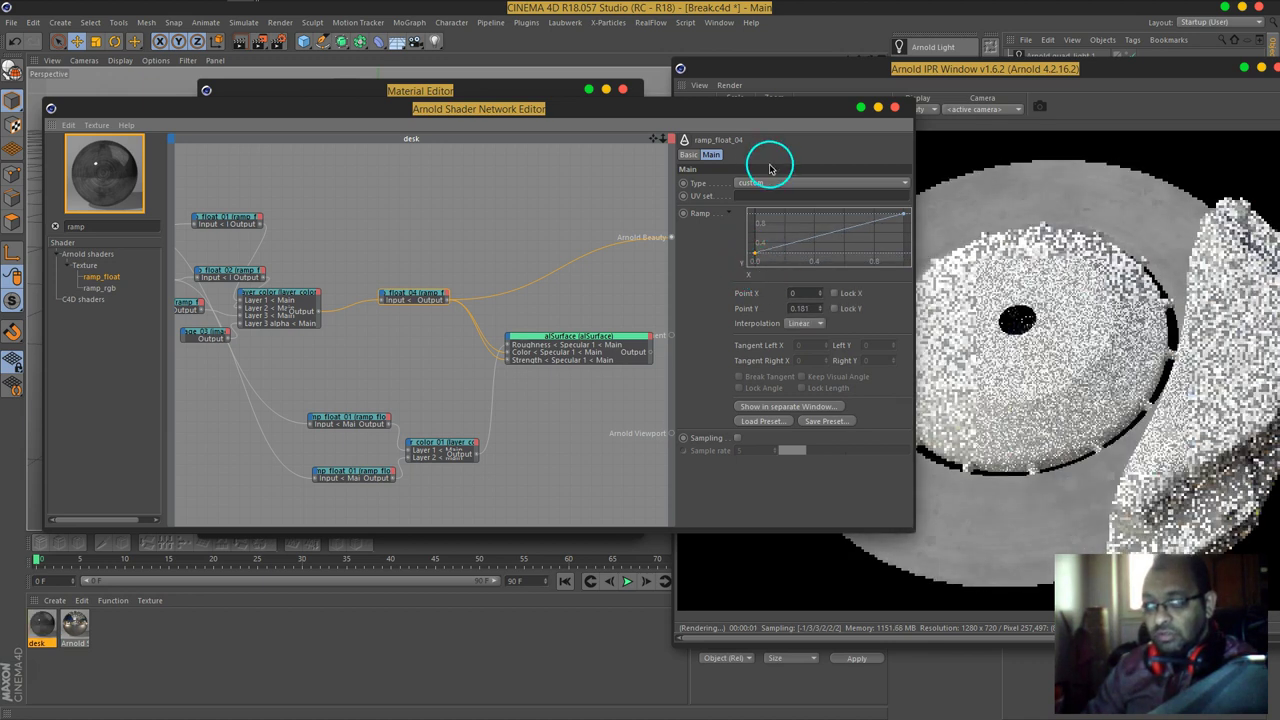
Step: Reconnect the alSurface output to Arnold Beauty and line the node up beside ramp_float_04
drag(757, 109, 654, 116)
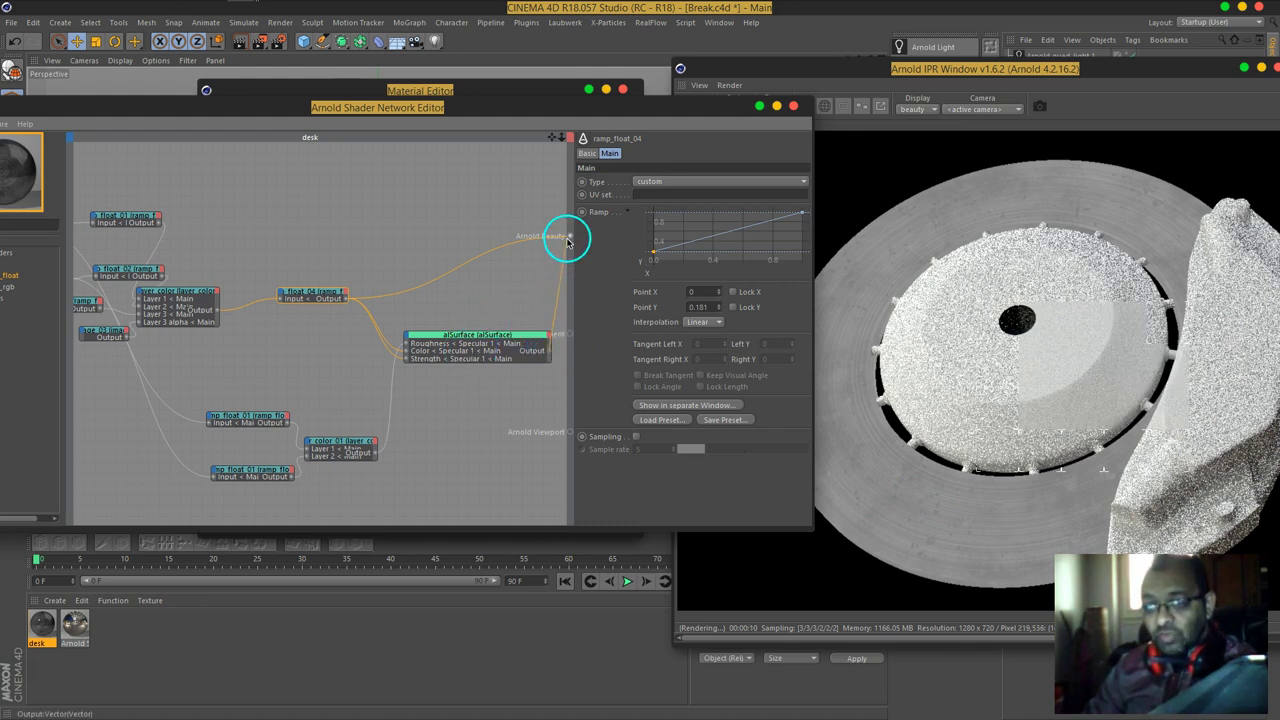
drag(569, 238, 491, 300)
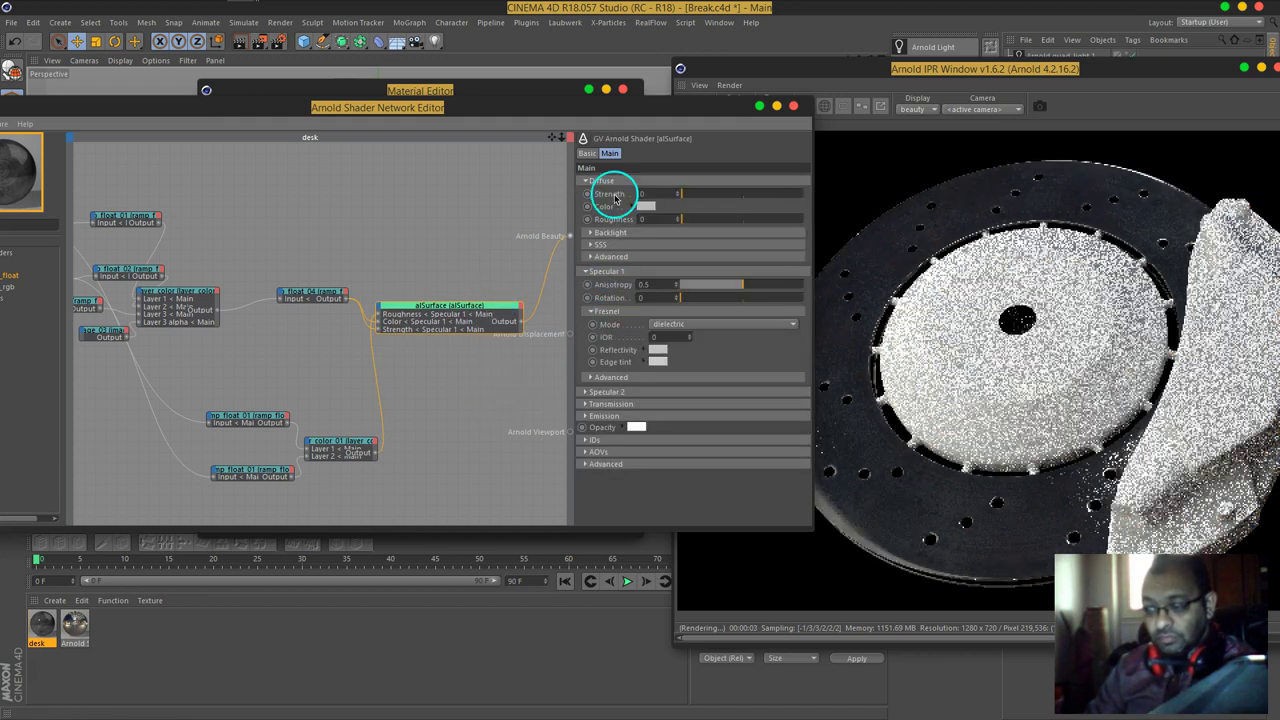
drag(568, 119, 531, 119)
drag(379, 310, 392, 298)
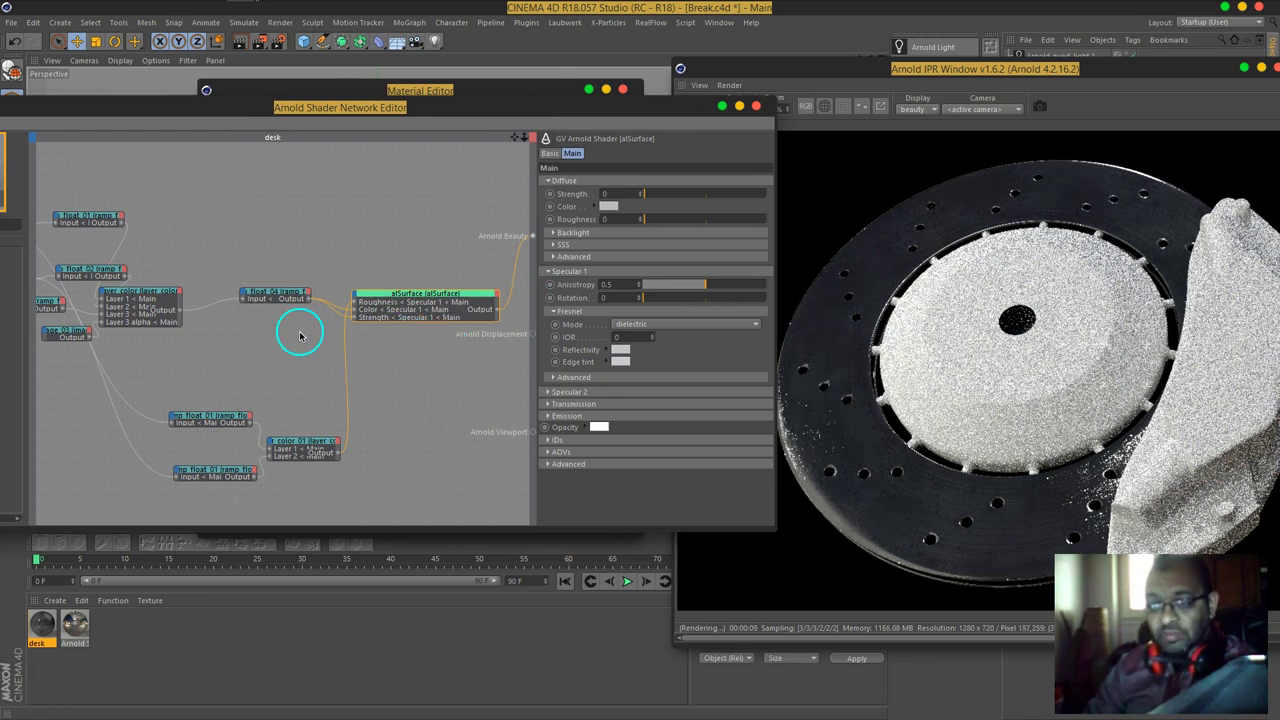
Step: Set ramp_float_04's start point to a Y value of 0.319 and the upper ramp_float_01's end point to 0.111
click(282, 298)
click(632, 260)
drag(617, 250, 543, 357)
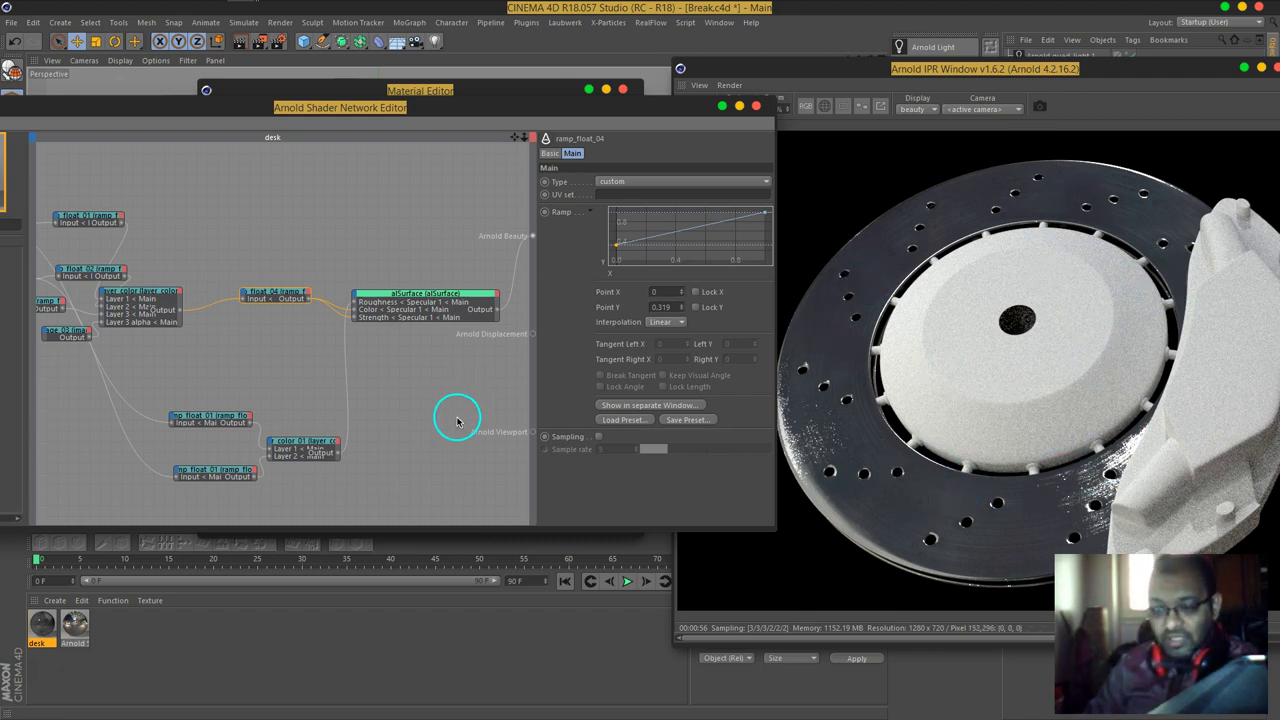
click(233, 423)
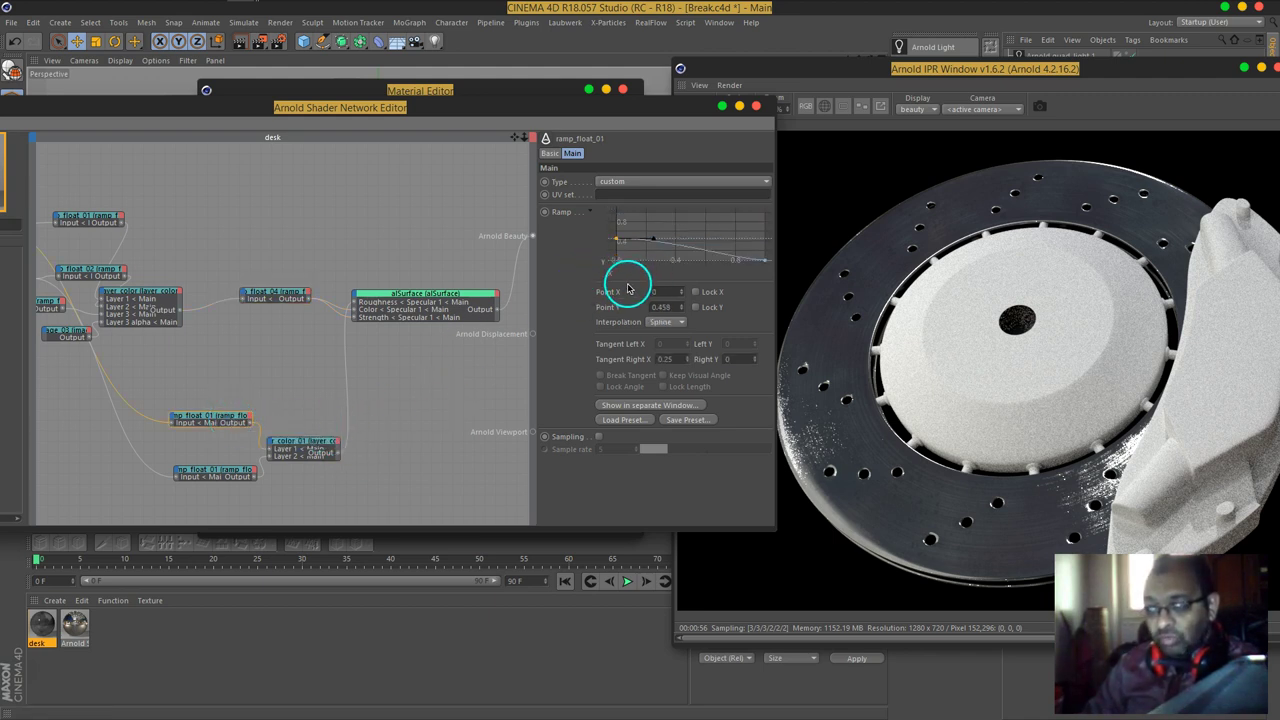
drag(765, 263, 768, 260)
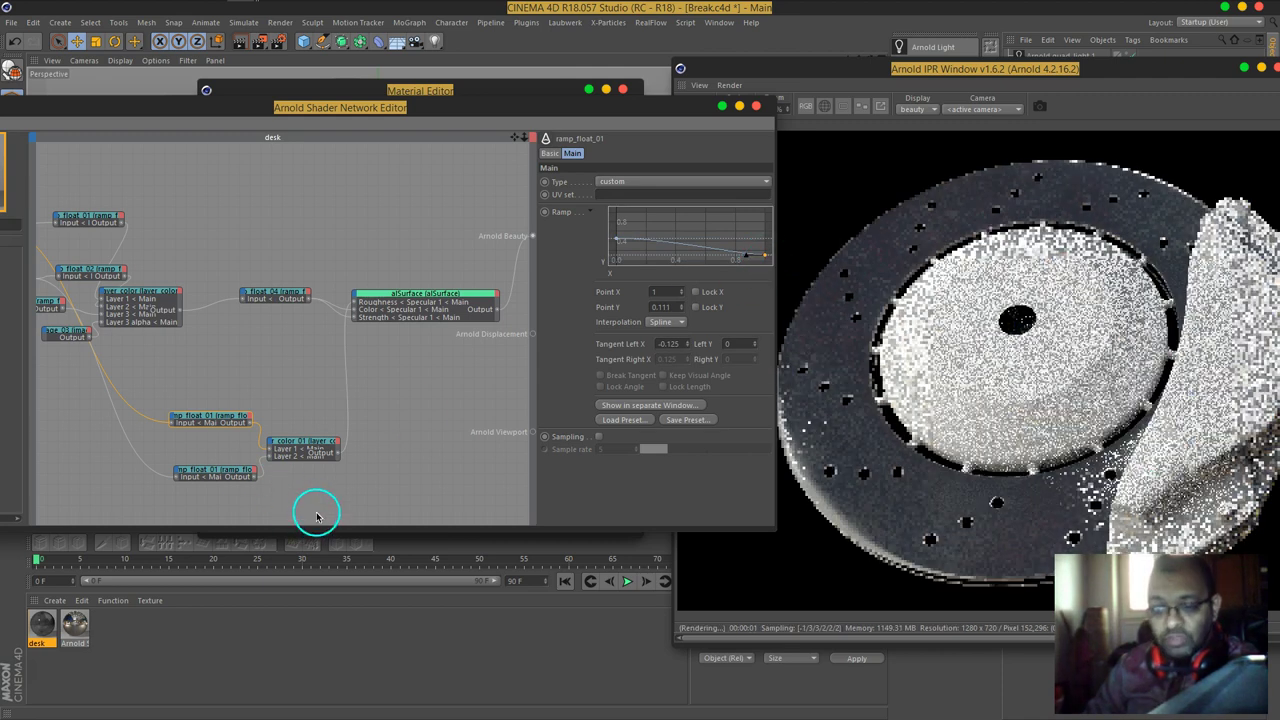
Step: Connect the layer_color_01 output directly to Arnold Beauty to preview its combined texture in the render
click(343, 455)
click(335, 450)
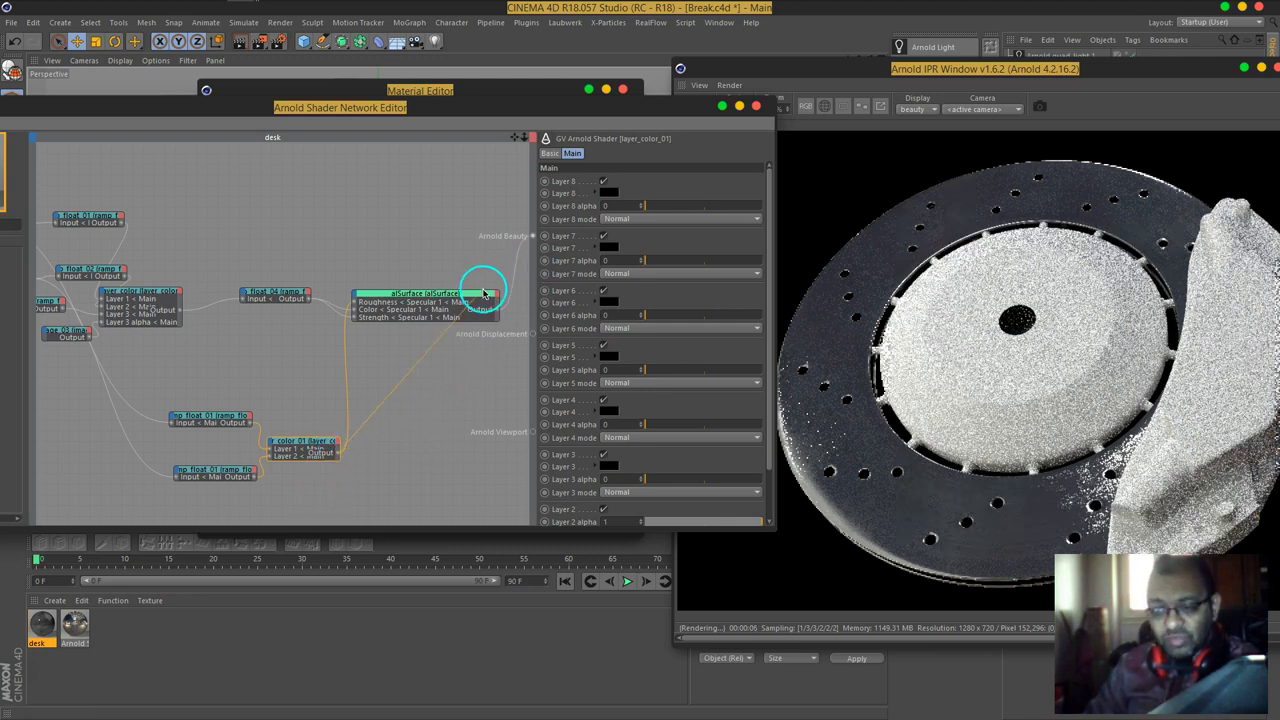
drag(533, 238, 531, 236)
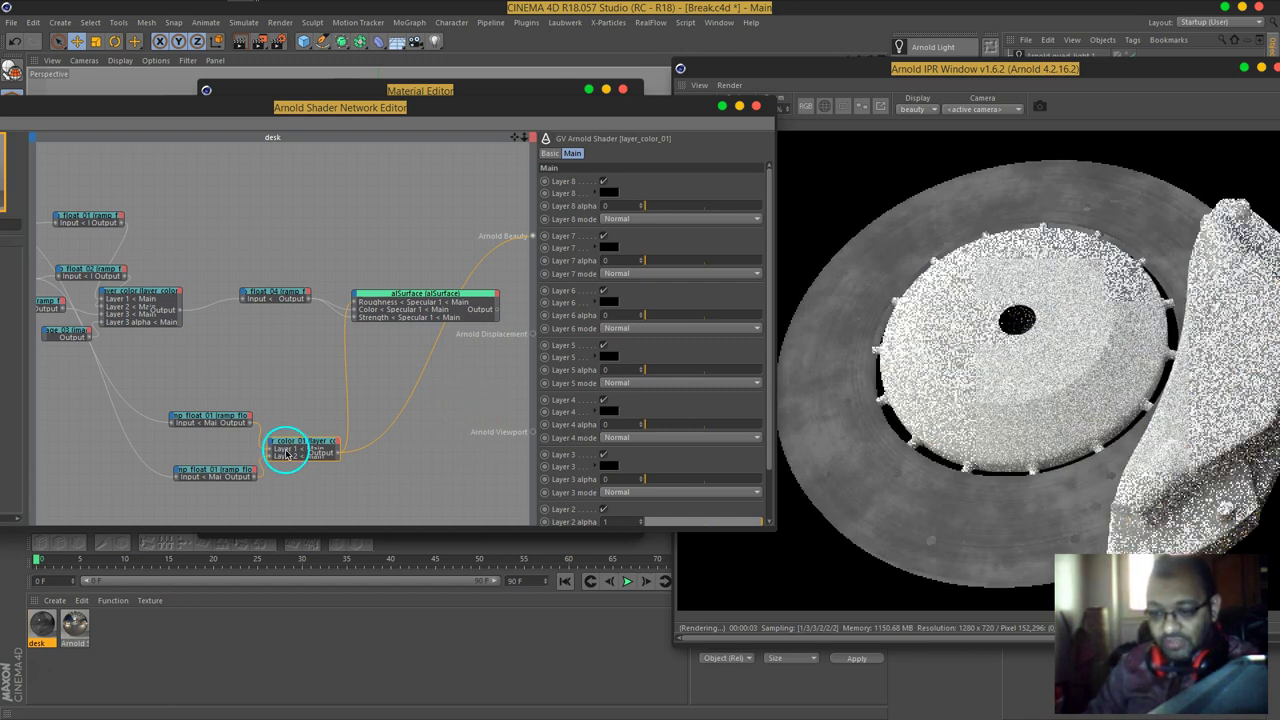
Step: Reshape the upper ramp_float_01 curve with a start point Y value of 0.833 and an end point Y value of 0
click(210, 416)
drag(654, 240, 604, 216)
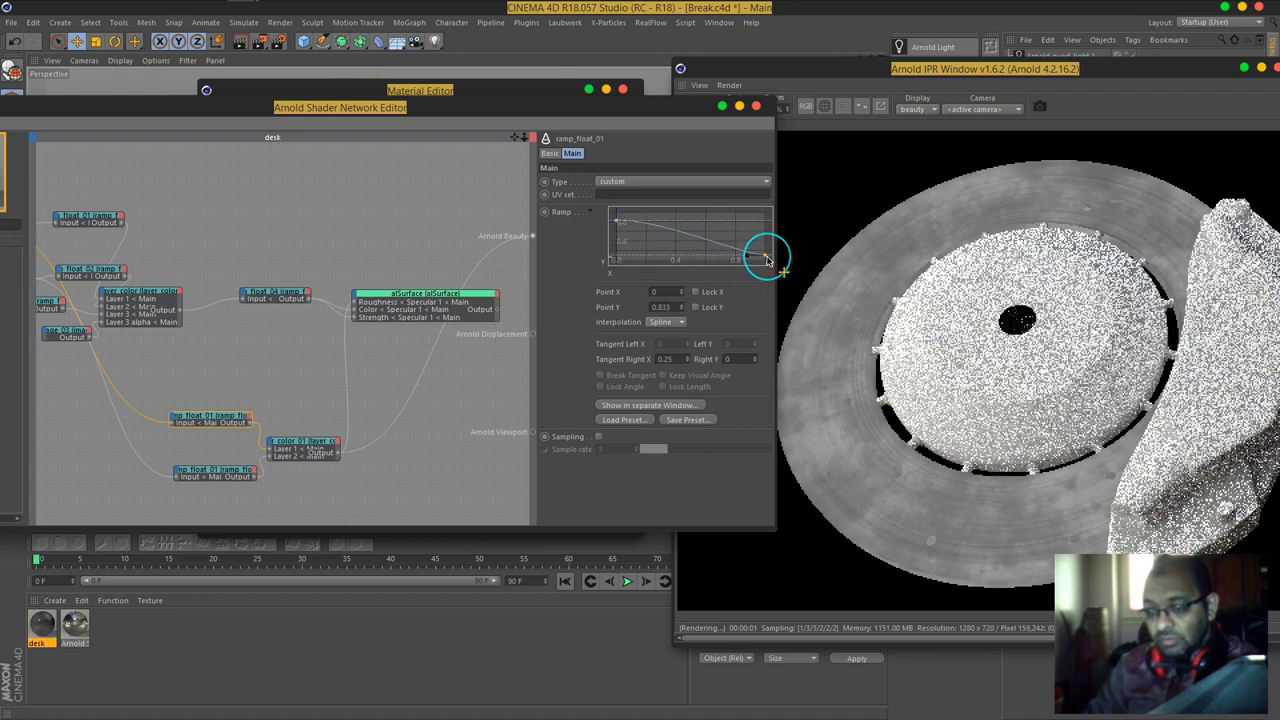
drag(766, 258, 757, 309)
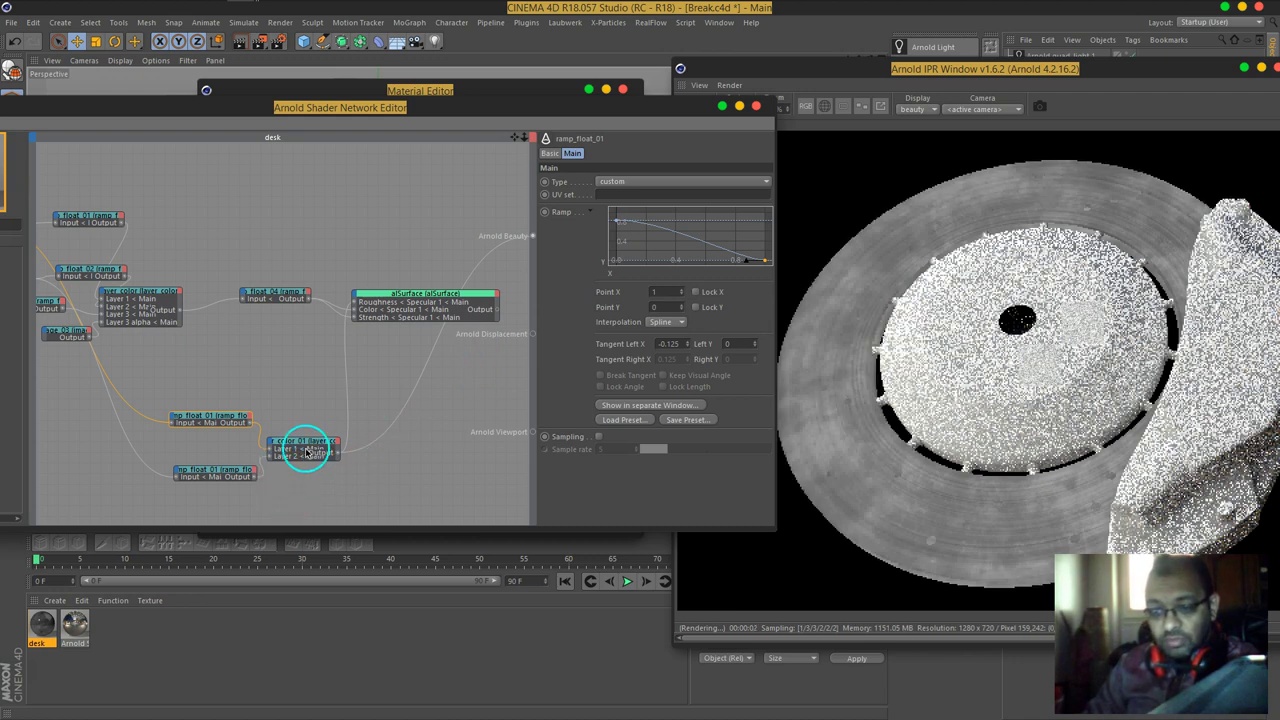
Step: Check the layer modes of layer_color_01 and set the lower ramp_float_01 curve's end point to a Y value of 0.139
click(305, 452)
scroll(728, 420, down, 5)
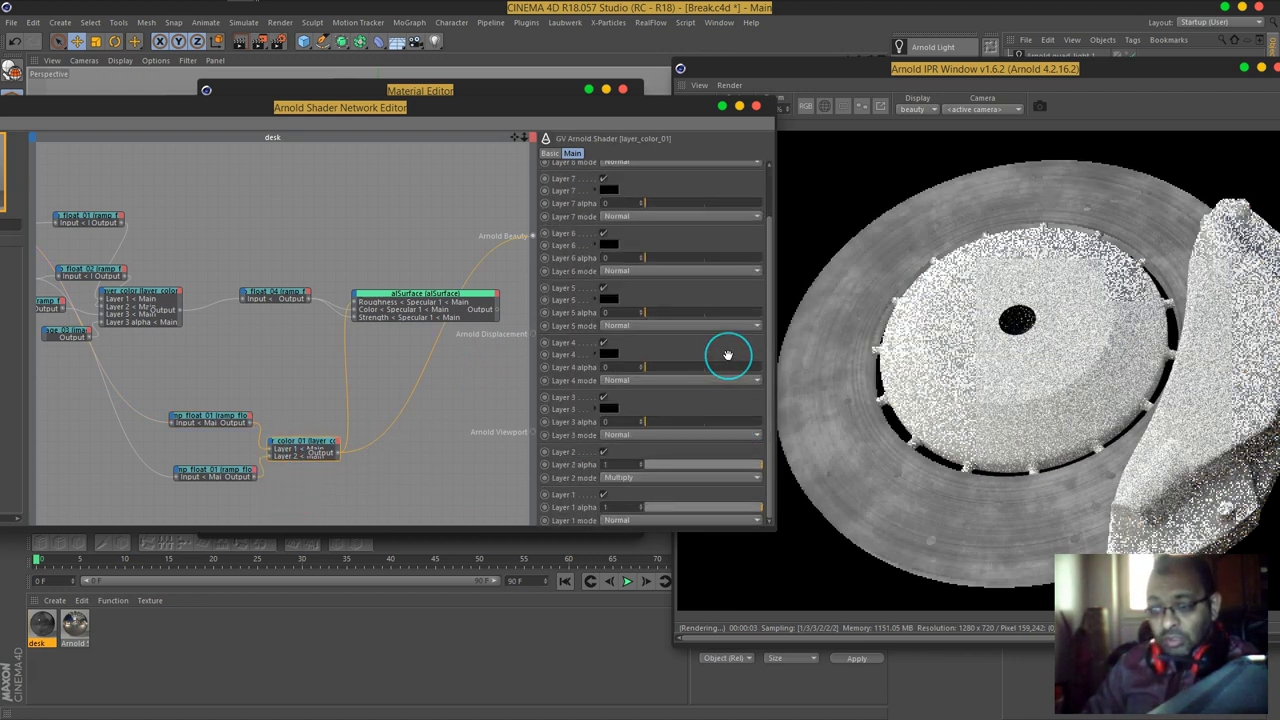
click(205, 470)
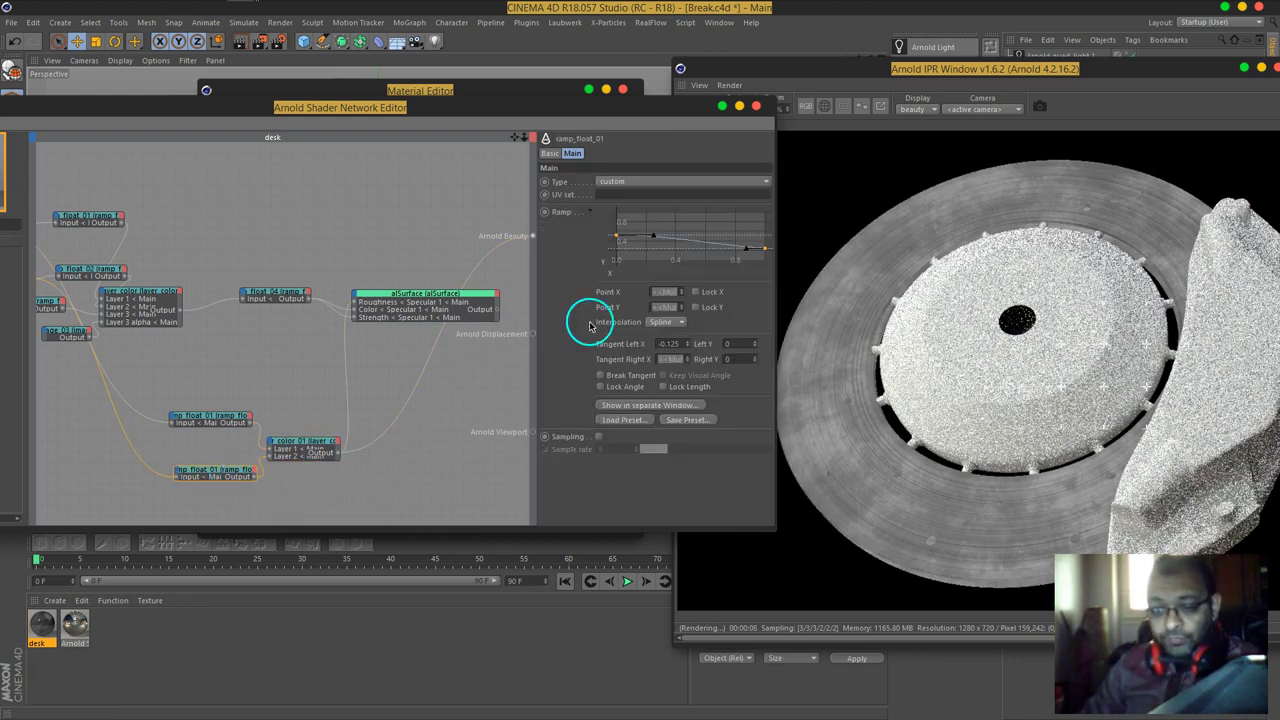
drag(616, 238, 792, 258)
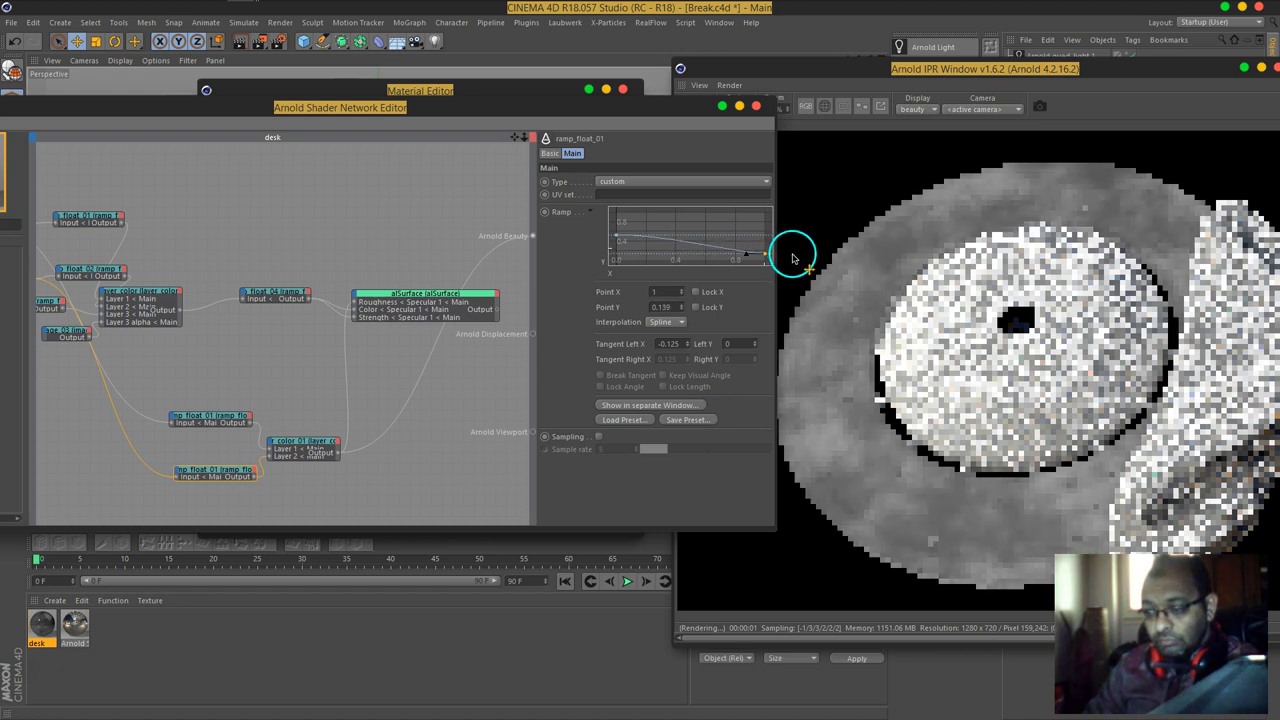
Step: Lower the upper ramp_float_01's start point to a Y value of 0.306 and reconnect the alSurface output to Arnold Beauty
click(200, 415)
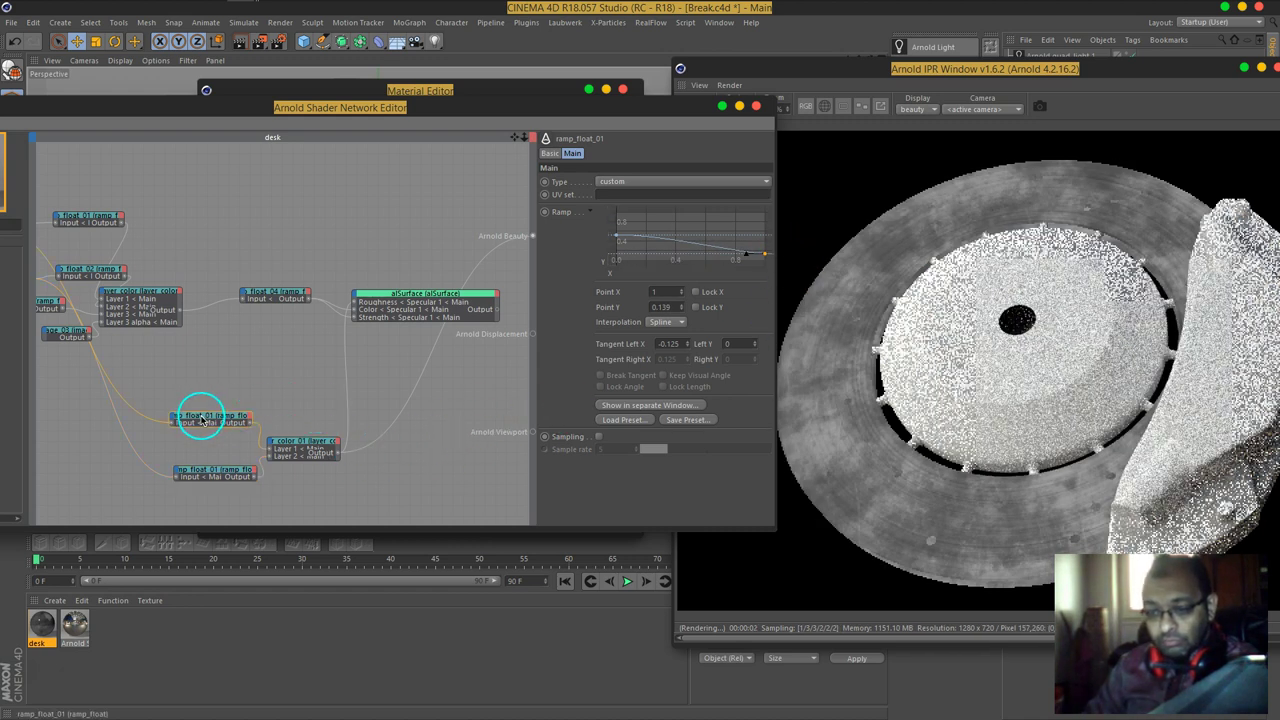
drag(616, 226, 612, 251)
click(611, 246)
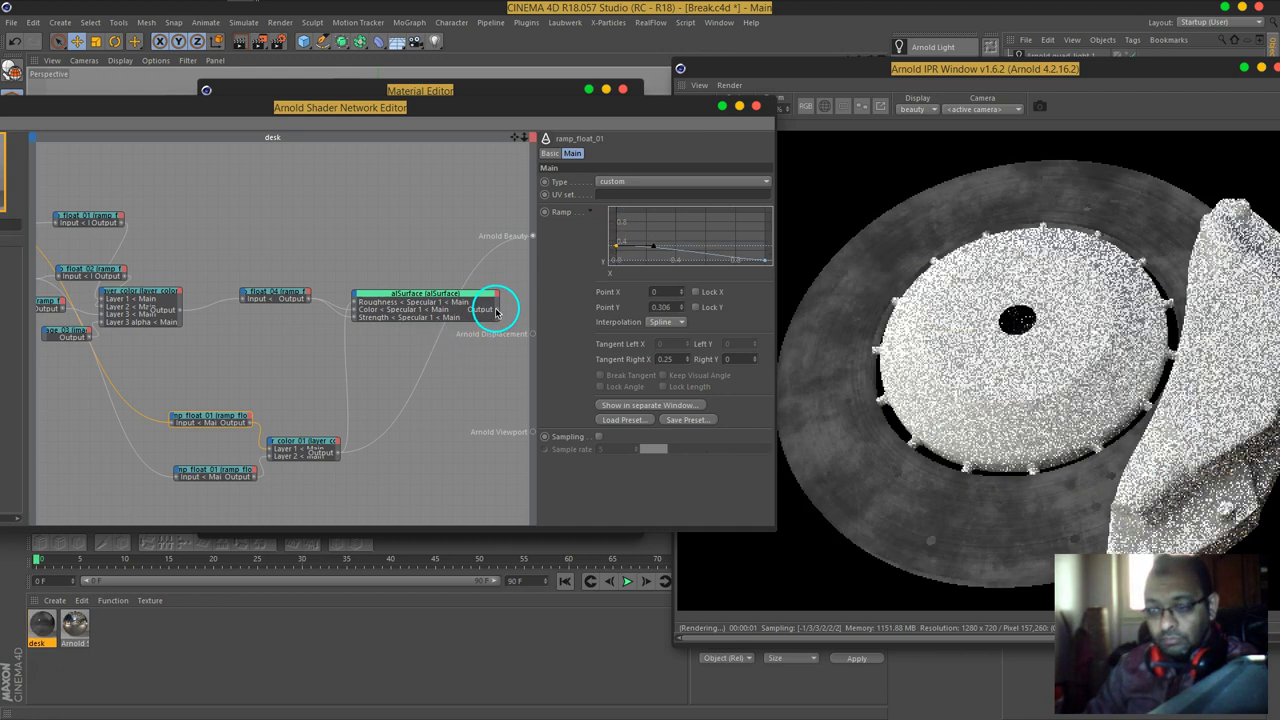
click(486, 353)
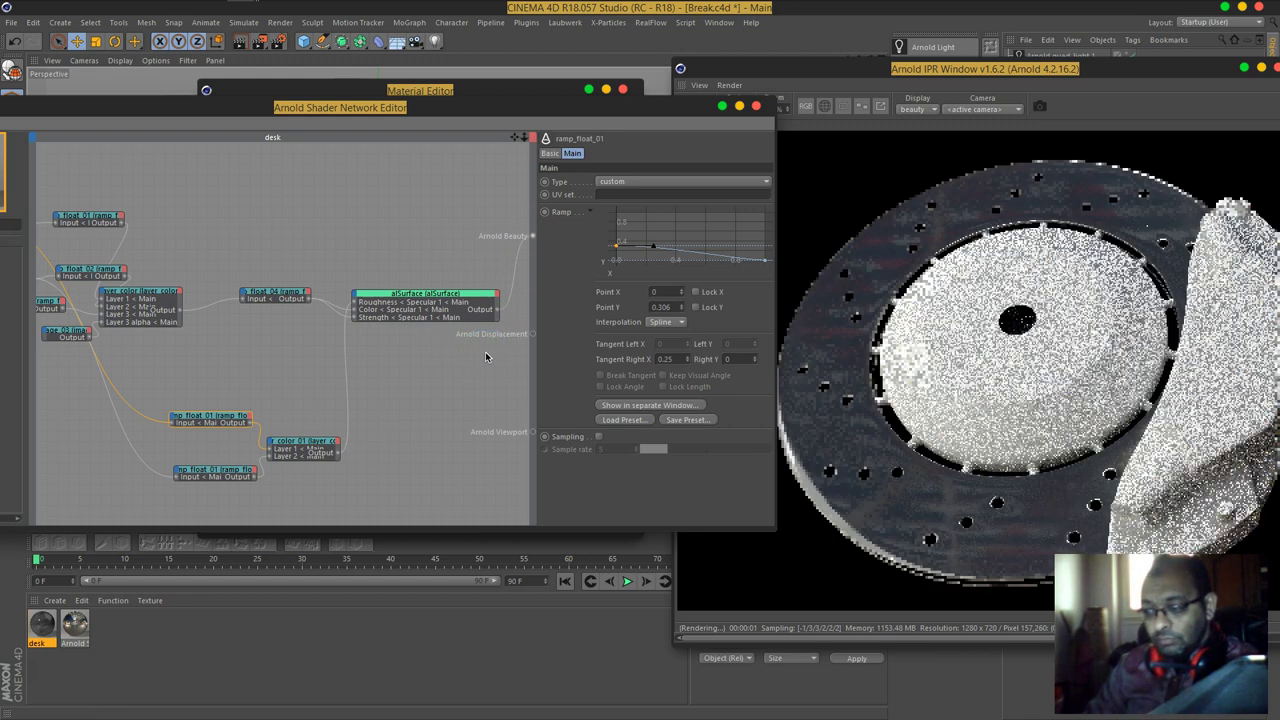
drag(991, 234, 852, 256)
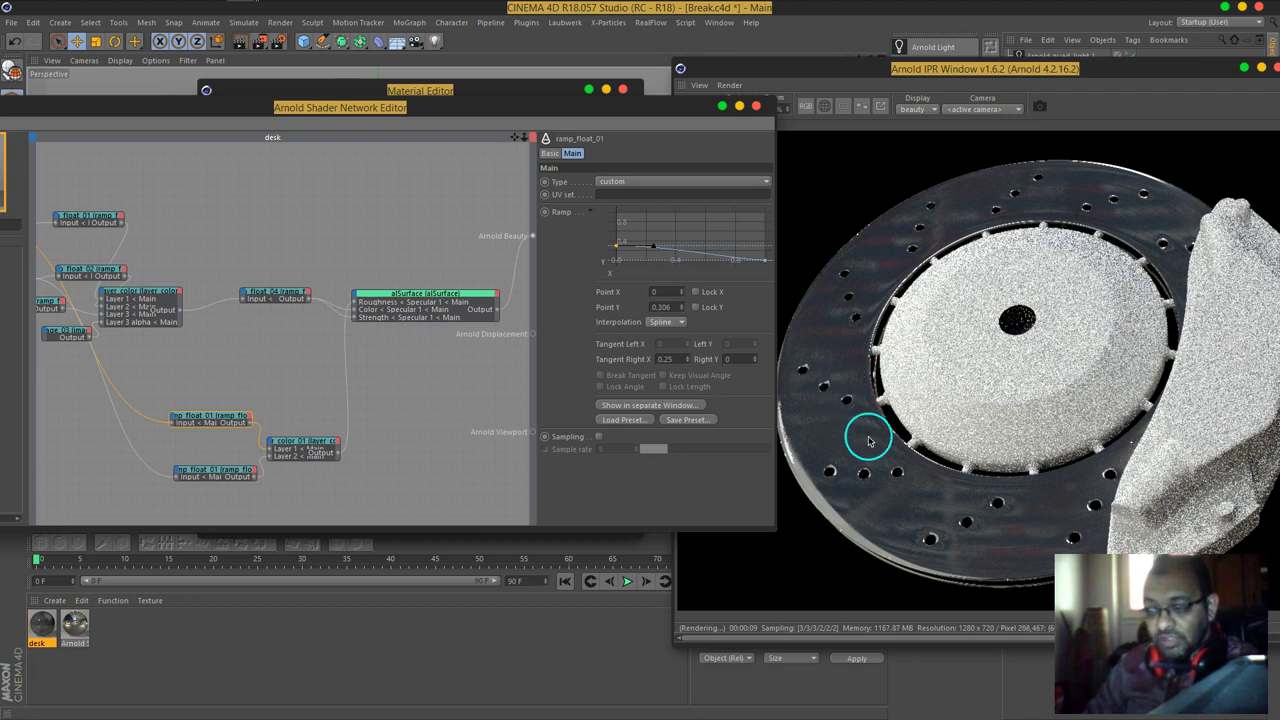
Step: Set ramp_float_04's start point to a Y value of 0.306 and the upper ramp_float_01's start point to 0.403
click(282, 298)
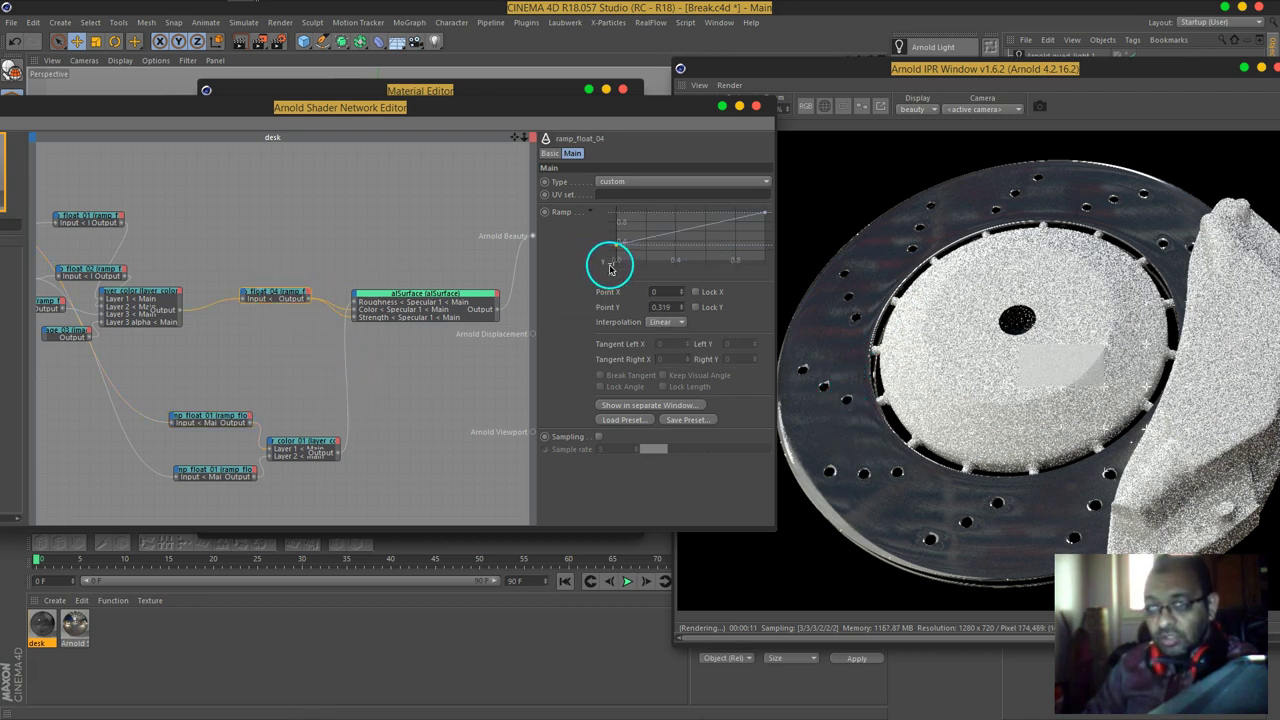
mouse_move(617, 248)
mouse_down()
mouse_move(604, 230)
mouse_move(601, 243)
mouse_move(608, 224)
mouse_move(611, 258)
mouse_up()
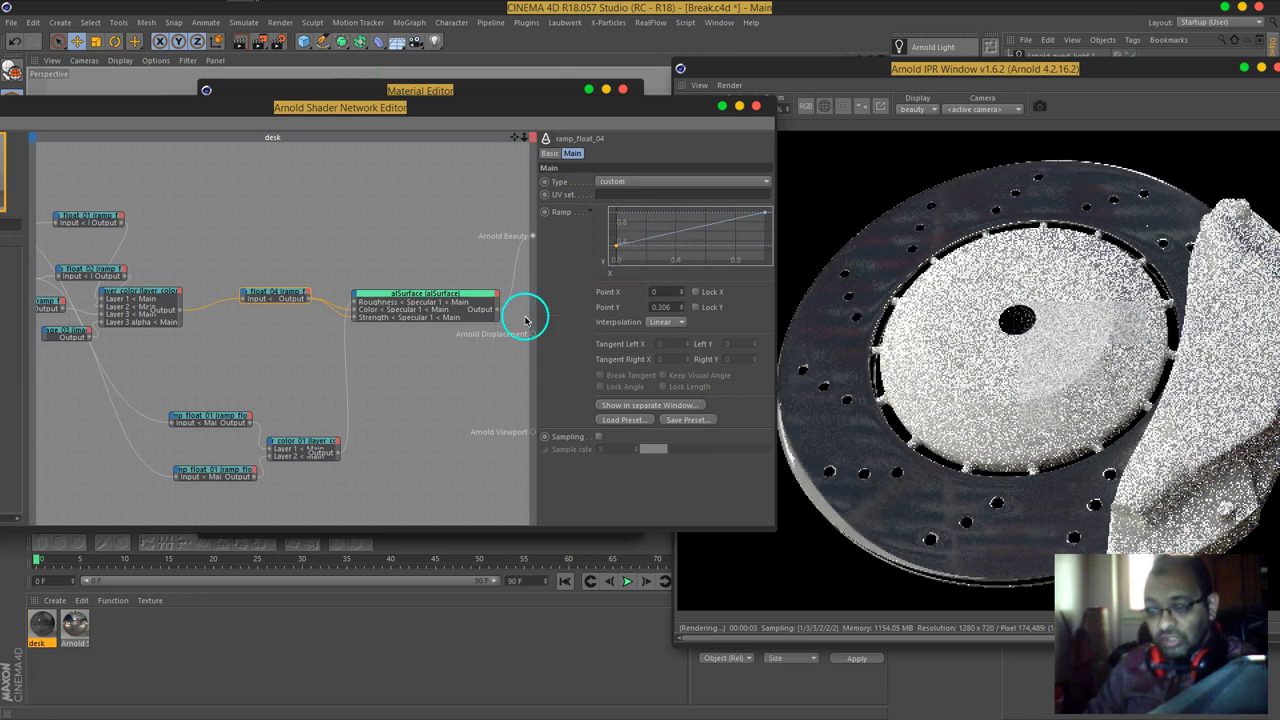
click(301, 443)
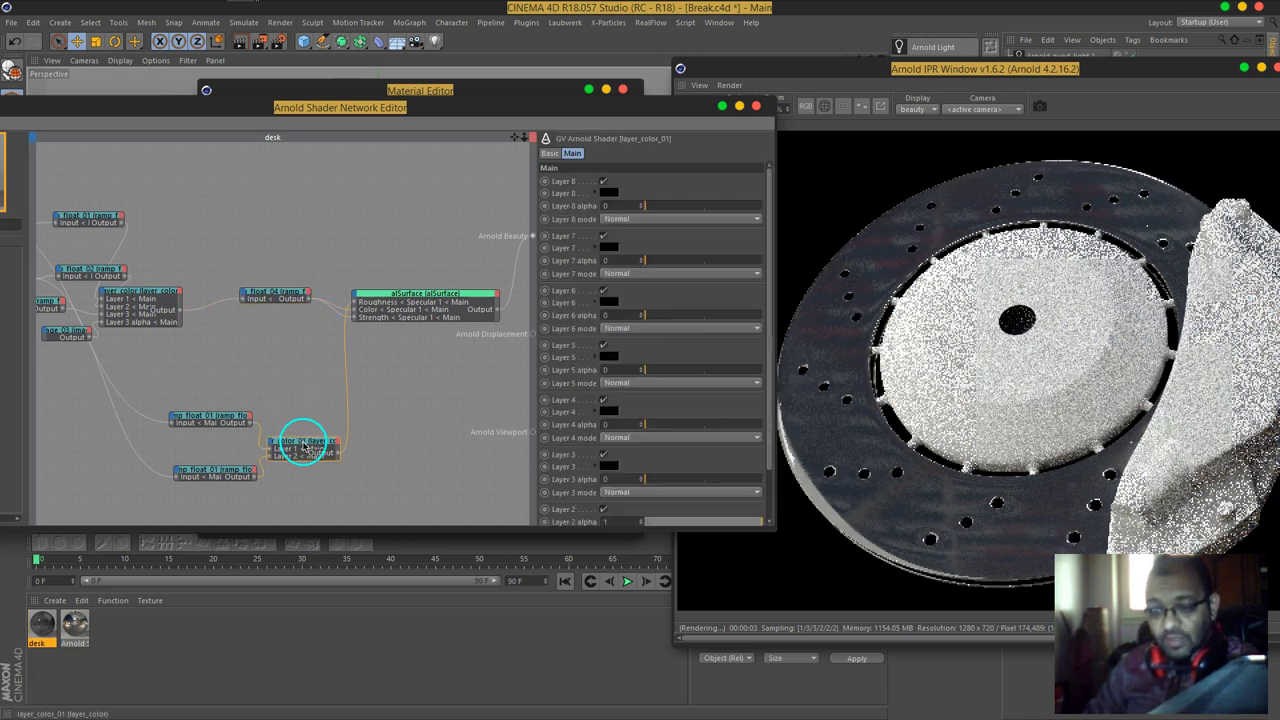
click(245, 418)
drag(617, 250, 603, 231)
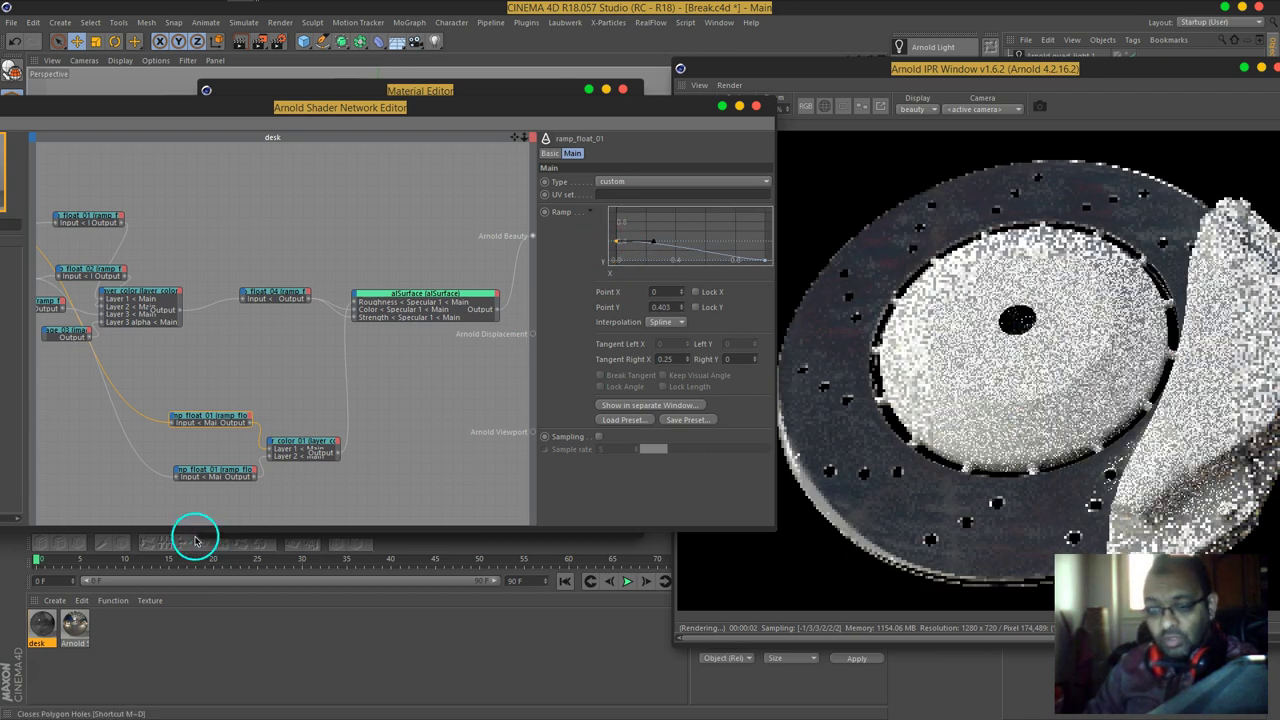
Step: Raise the lower ramp_float_01 curve's start point to a Y value of 0.75
click(210, 469)
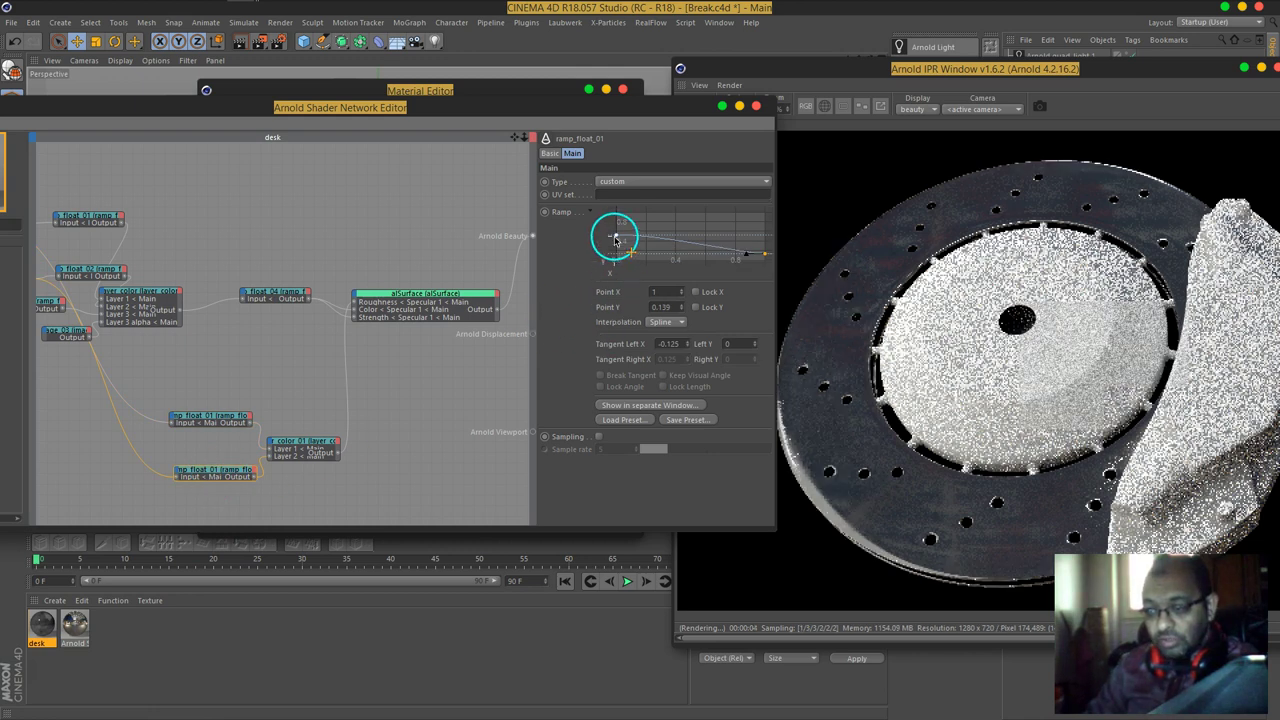
drag(615, 237, 600, 217)
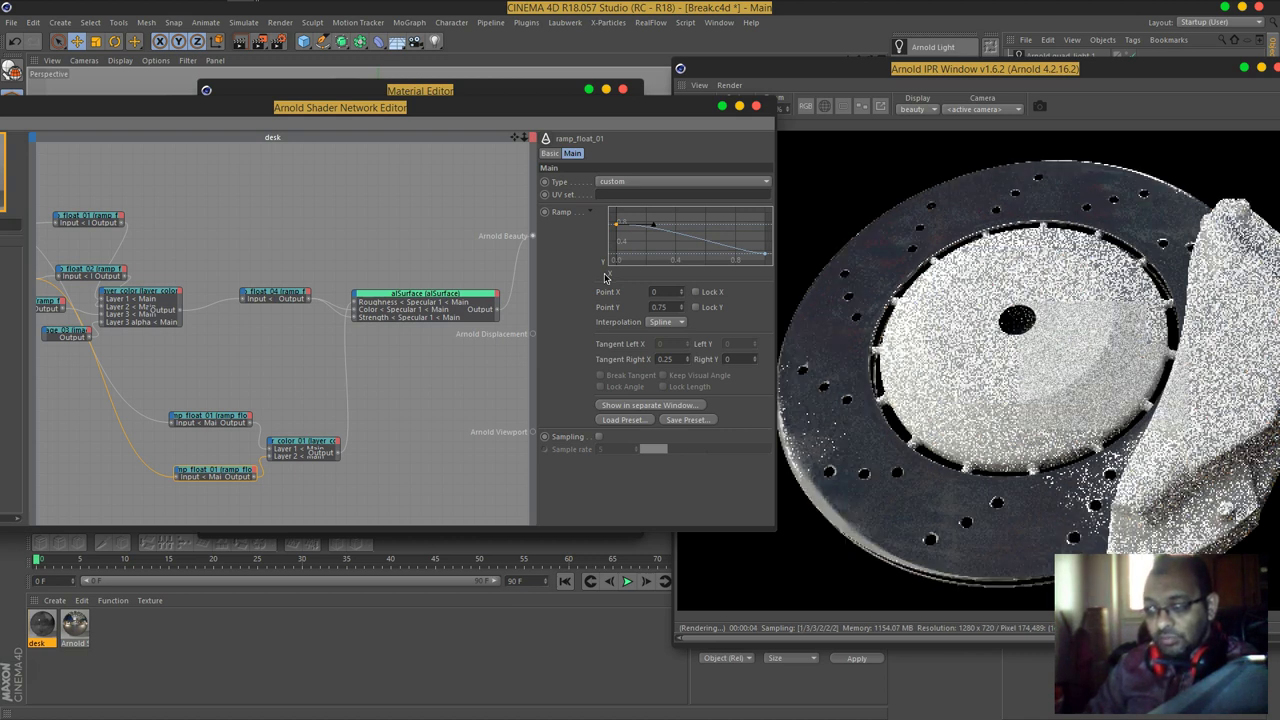
click(554, 300)
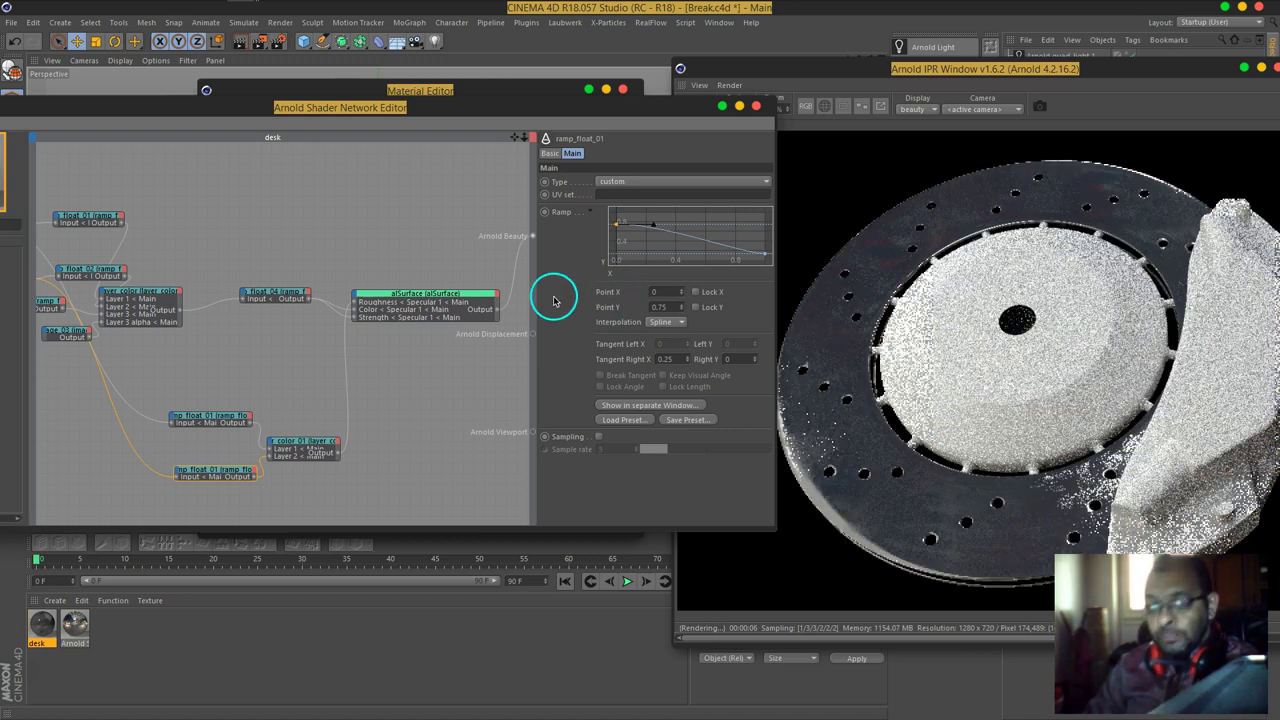
Step: Add a new image shader to the empty area below ramp_float_04 and open its texture selection
drag(411, 109, 654, 114)
click(243, 235)
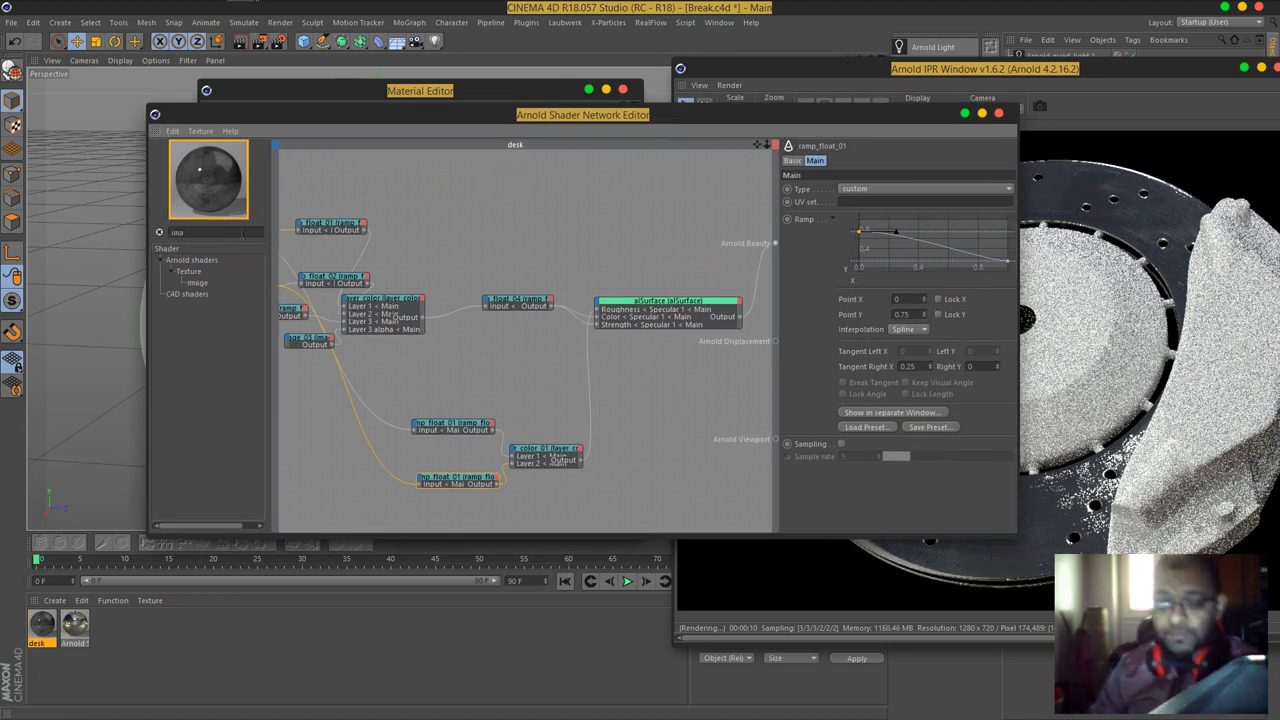
click(470, 375)
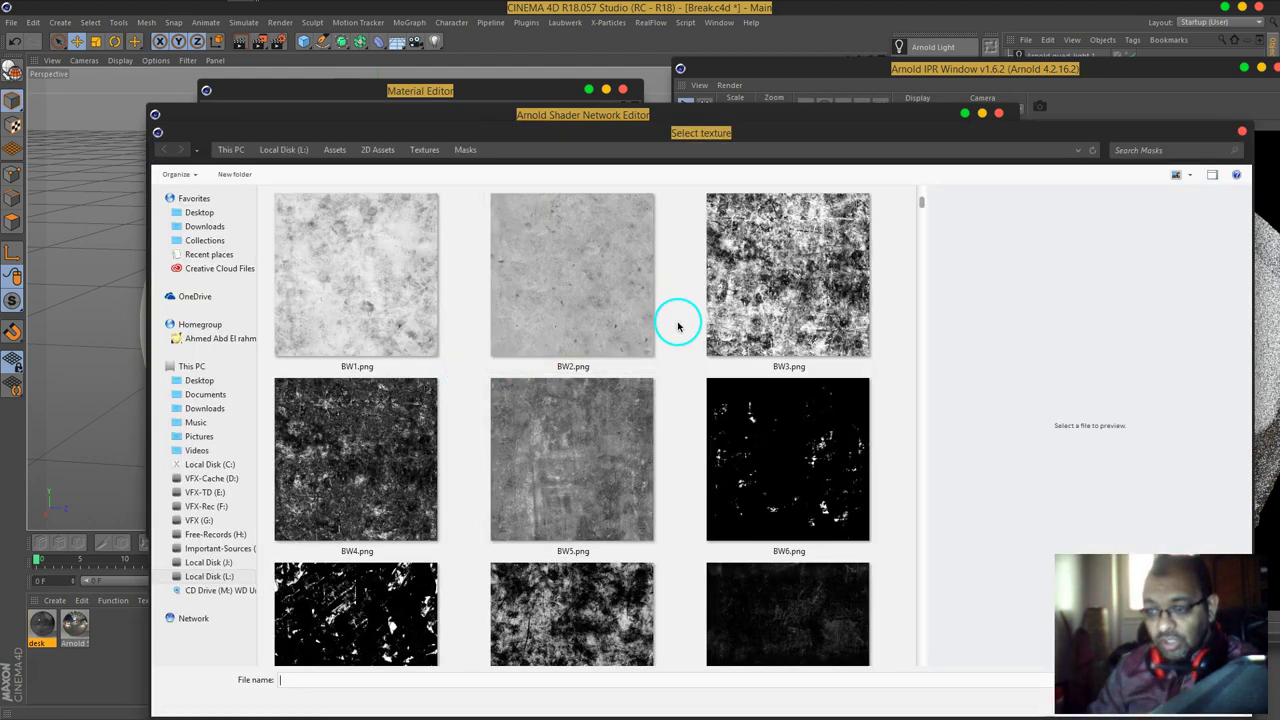
Step: Browse the Masks folder and load the scratch texture BW13.png into the new image node
scroll(678, 326, down, 4)
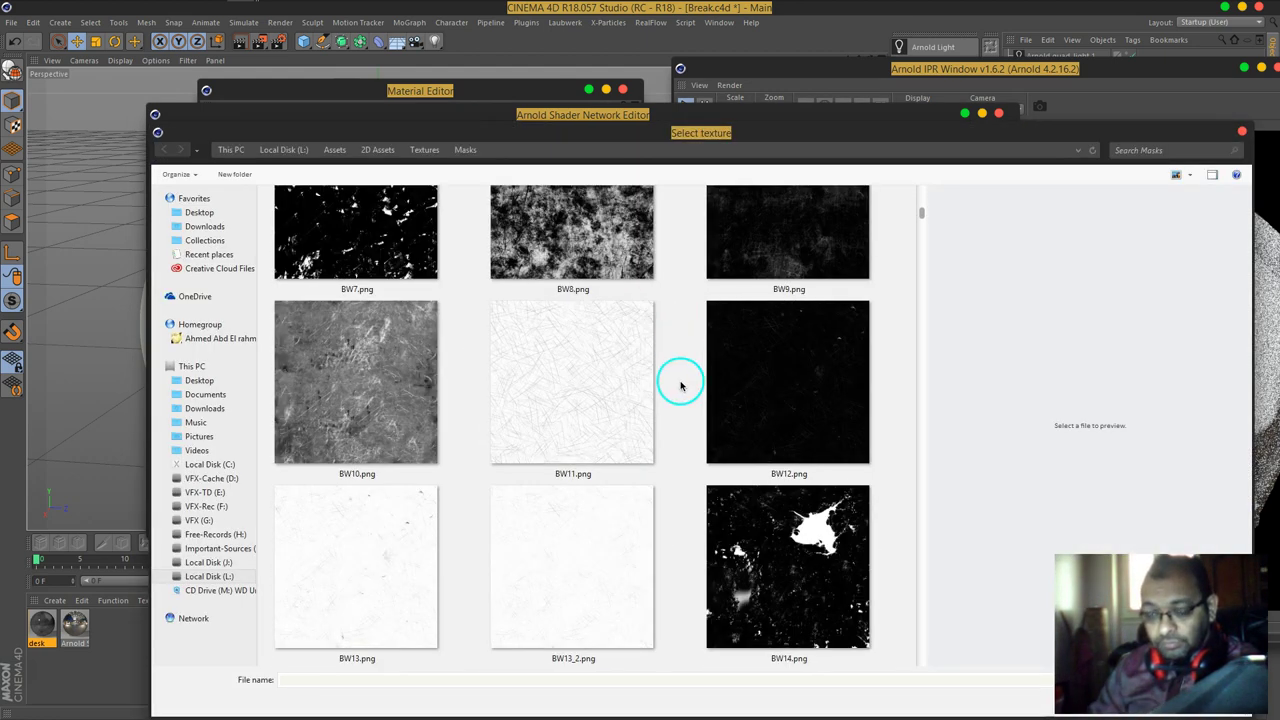
scroll(690, 376, down, 4)
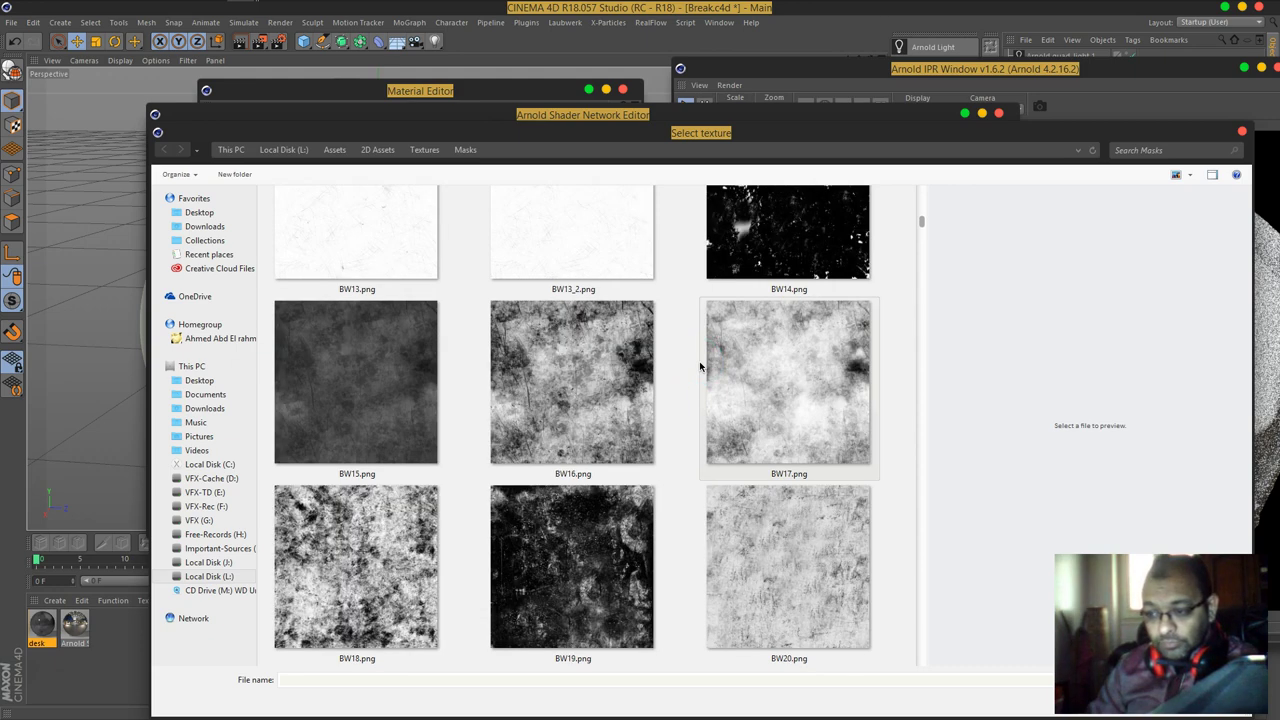
scroll(700, 367, down, 10)
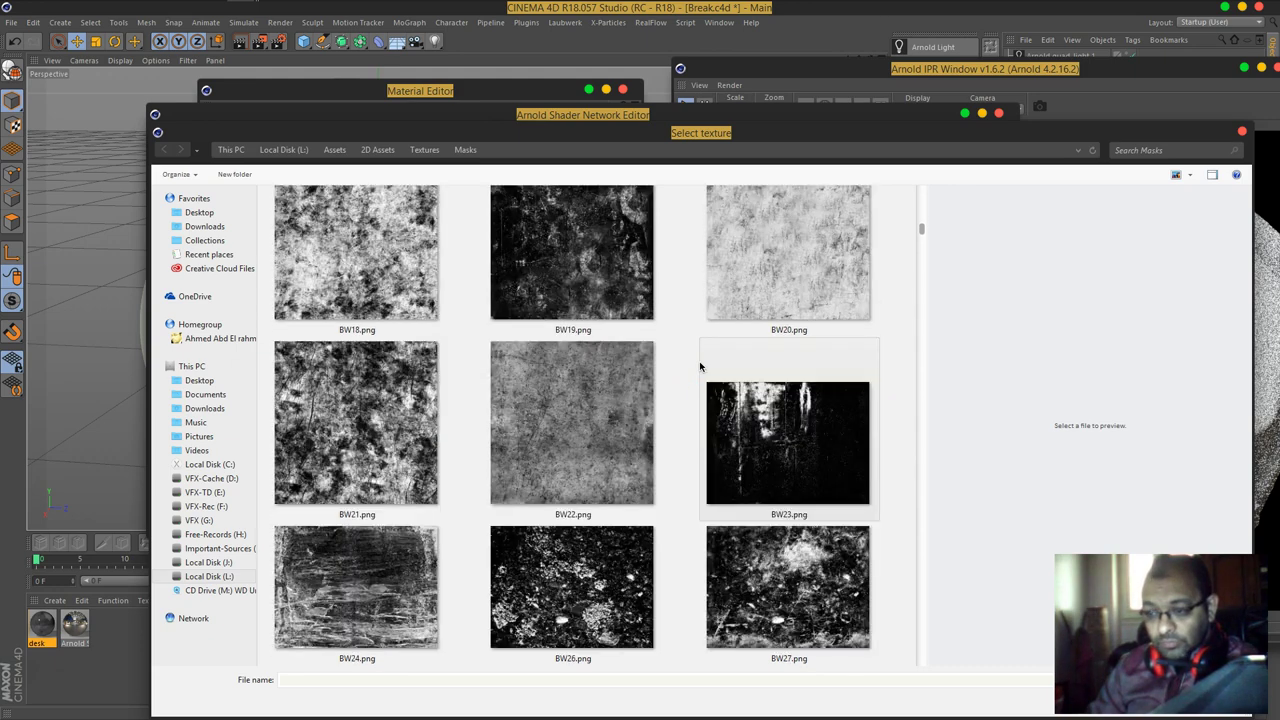
scroll(700, 367, up, 10)
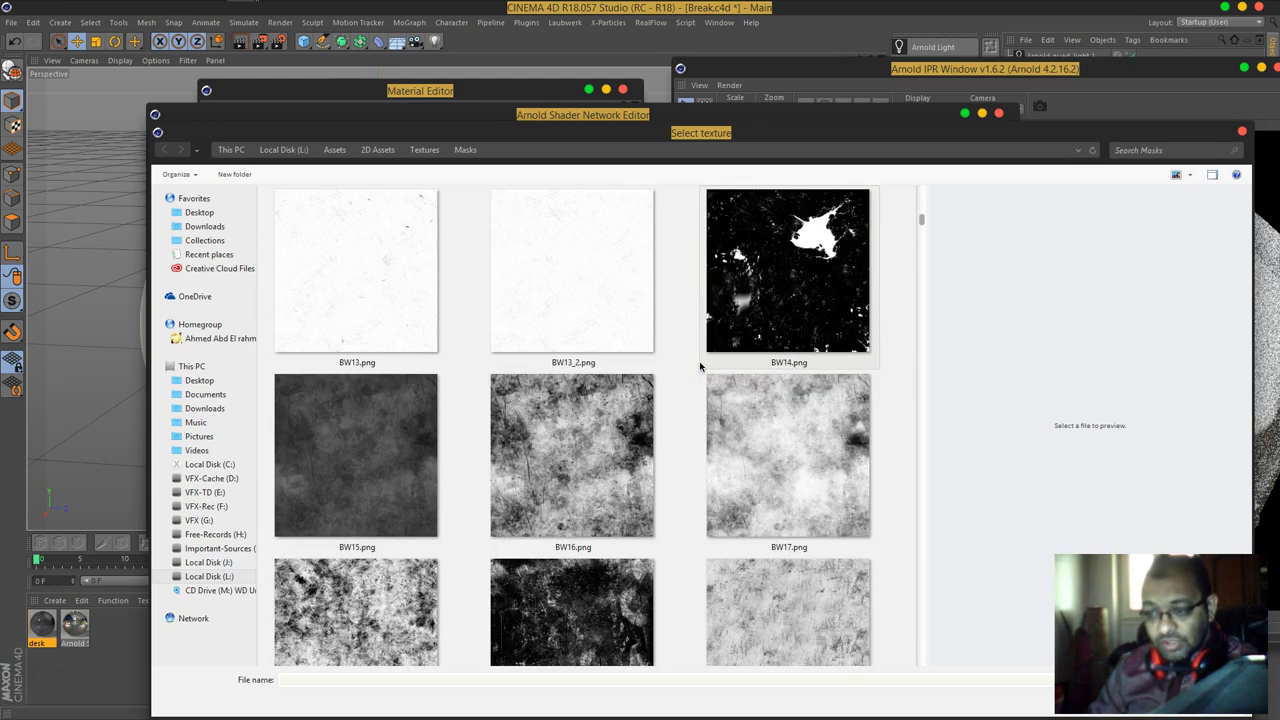
click(417, 293)
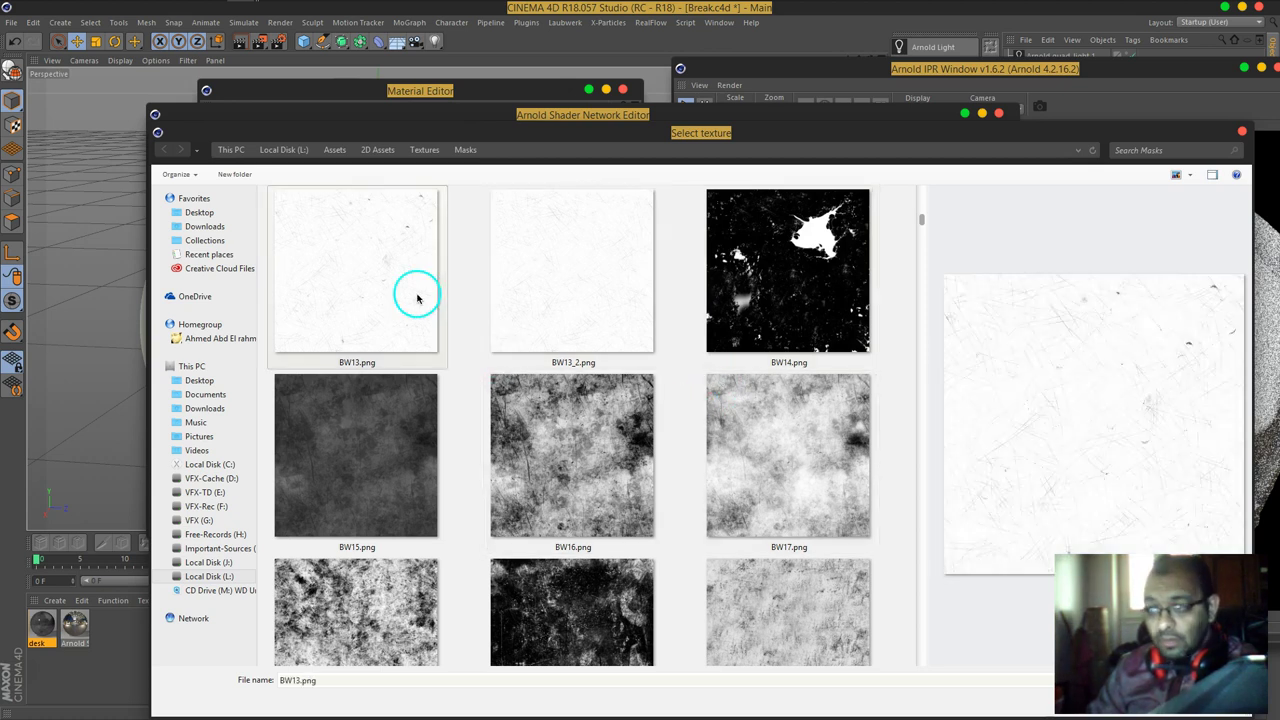
click(1125, 714)
click(655, 408)
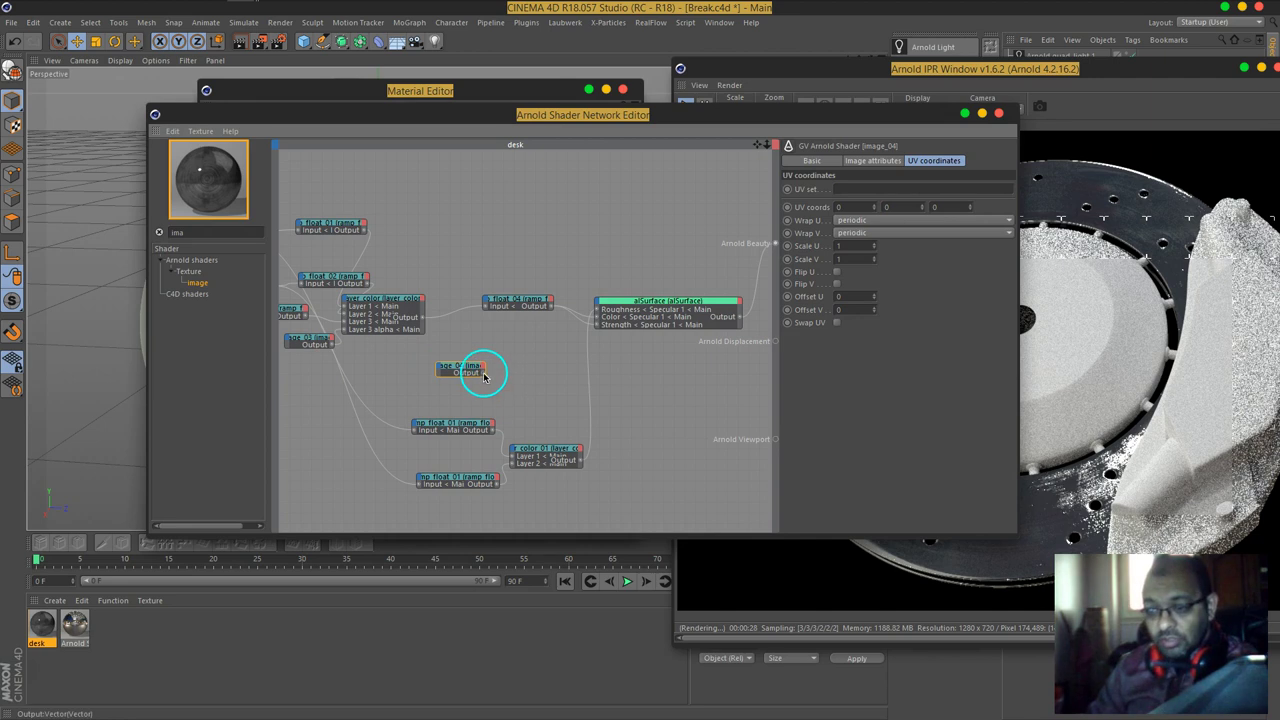
Step: Connect image_04 to Arnold Beauty for preview and set its Scale U and Scale V to 3
drag(775, 245, 774, 244)
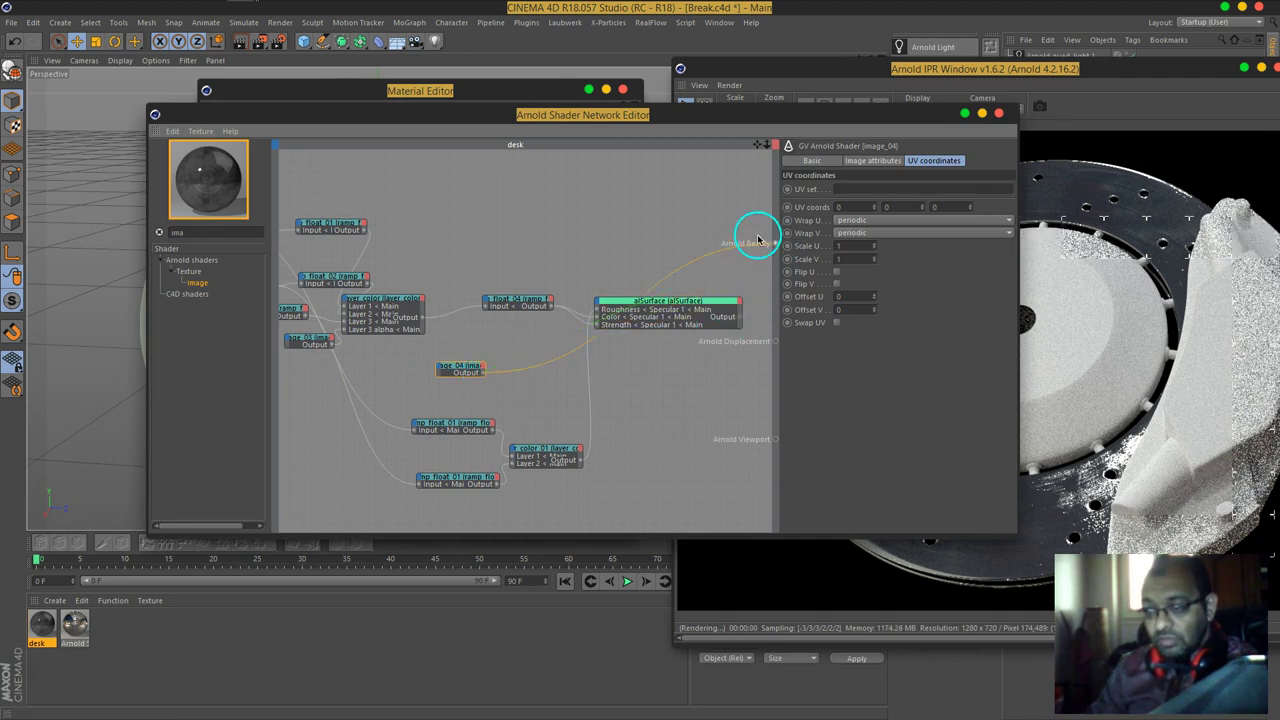
drag(772, 120, 528, 133)
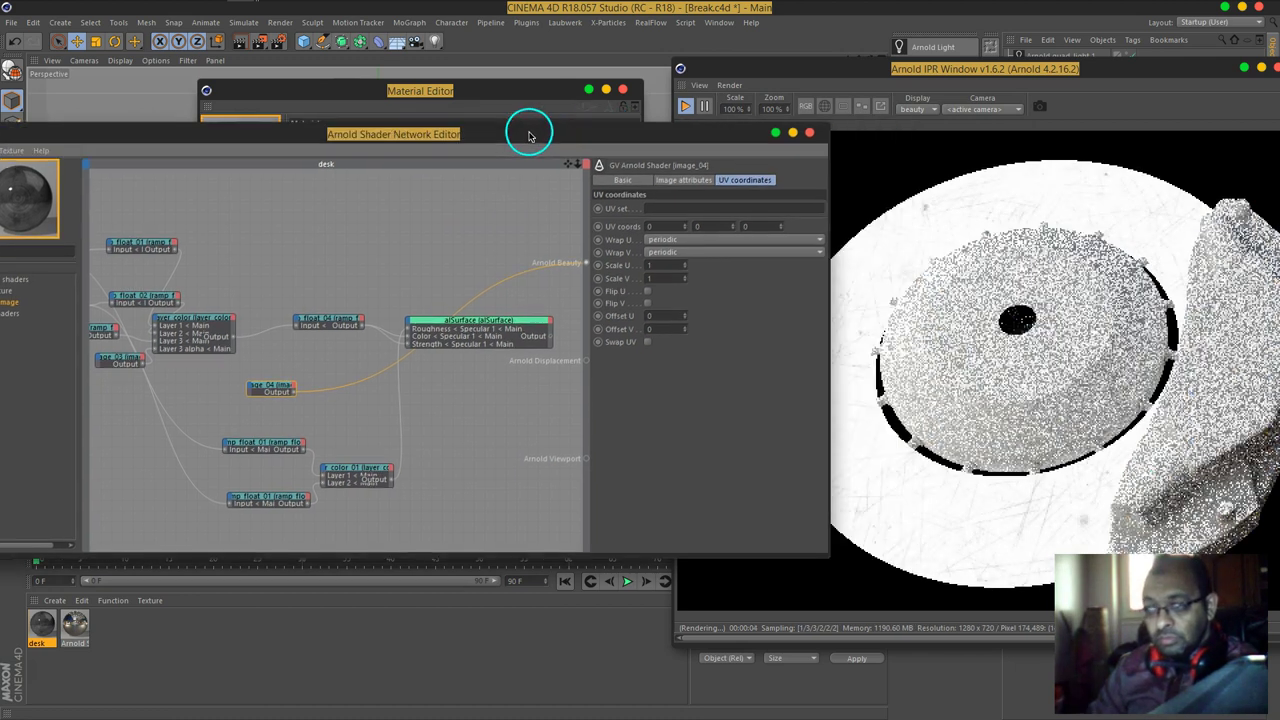
click(658, 265)
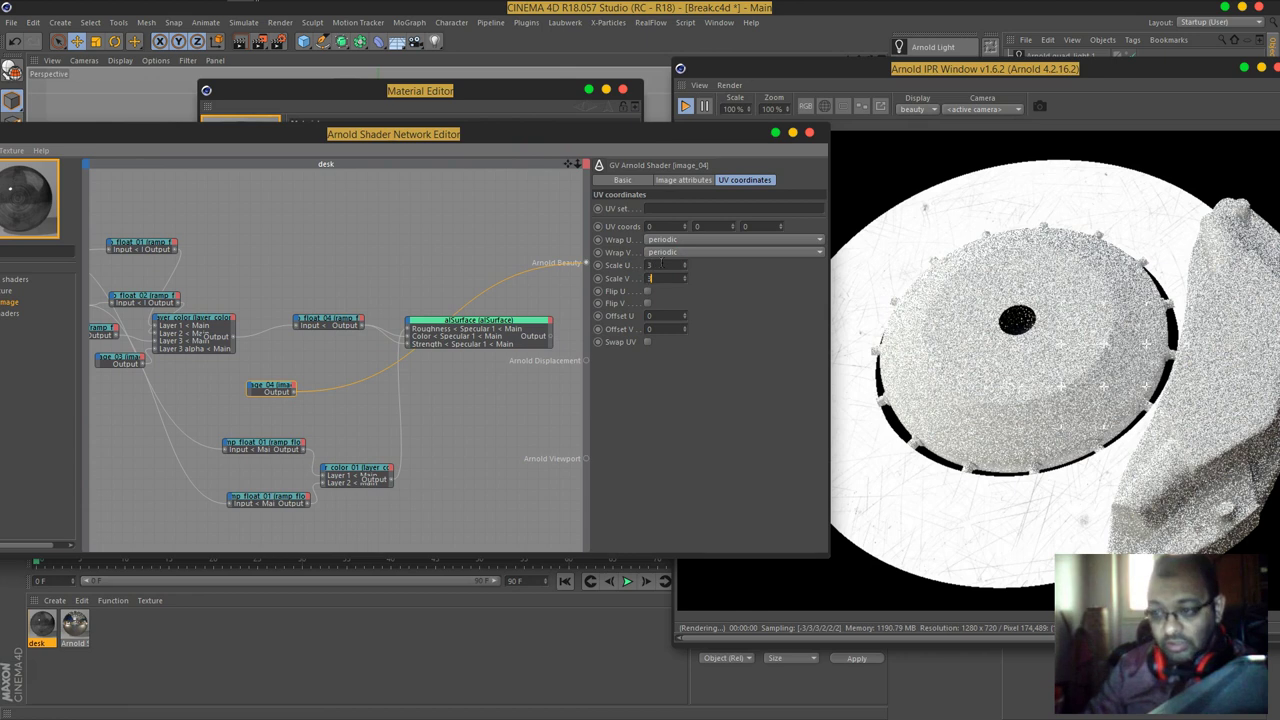
text(3)
key(Return)
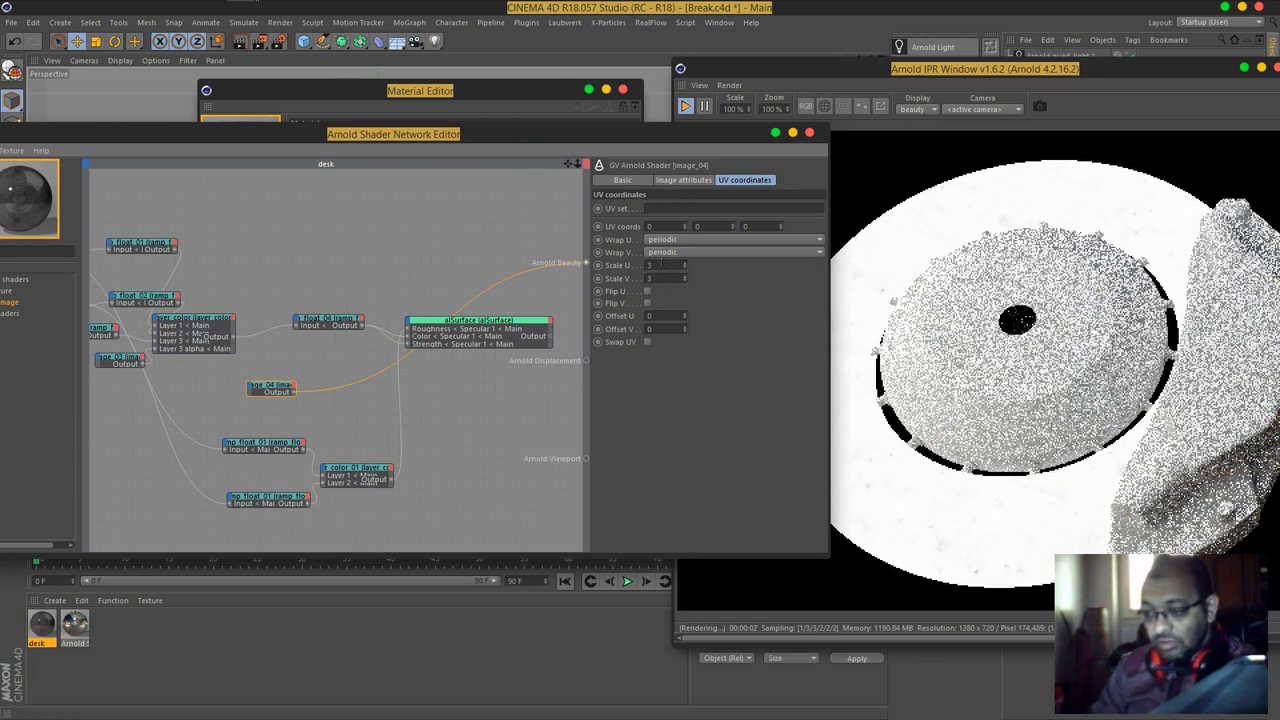
Step: Insert a new ramp_float node on the connection between image_04 and Arnold Beauty
click(518, 337)
click(338, 387)
drag(229, 146, 350, 158)
click(110, 263)
text(ima)
key(BackSpace)
key(BackSpace)
key(BackSpace)
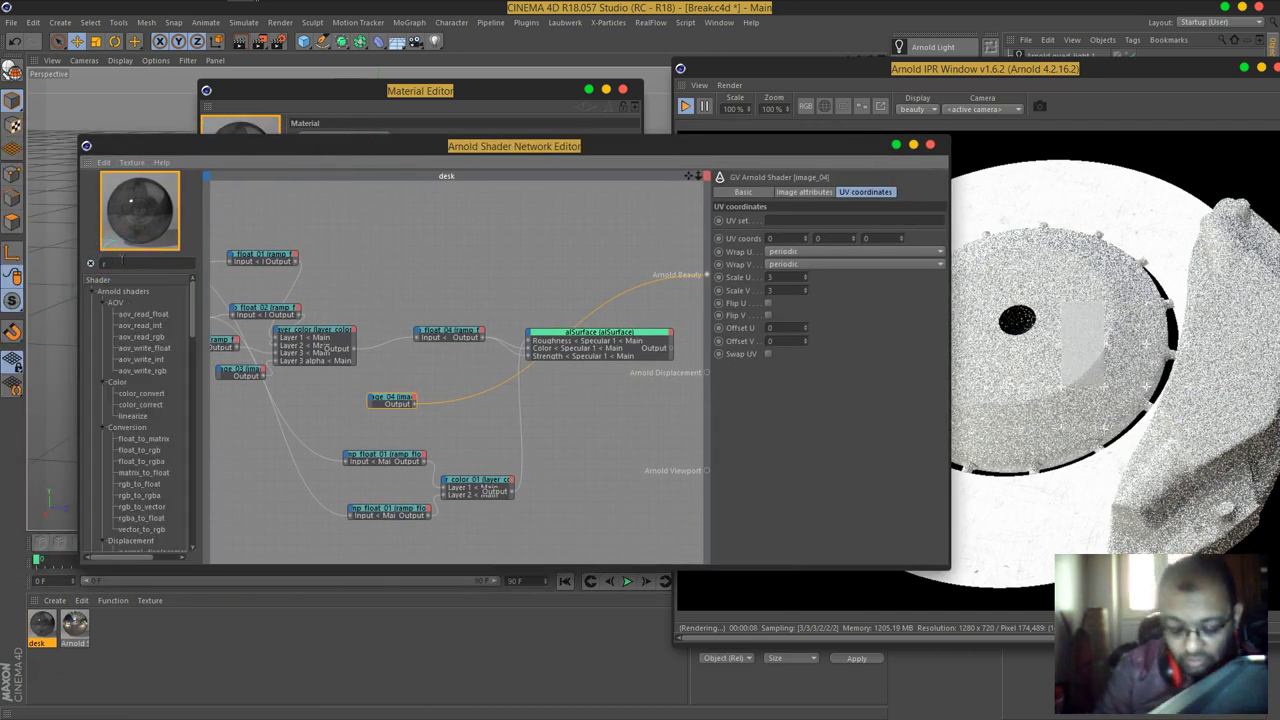
text(ramp)
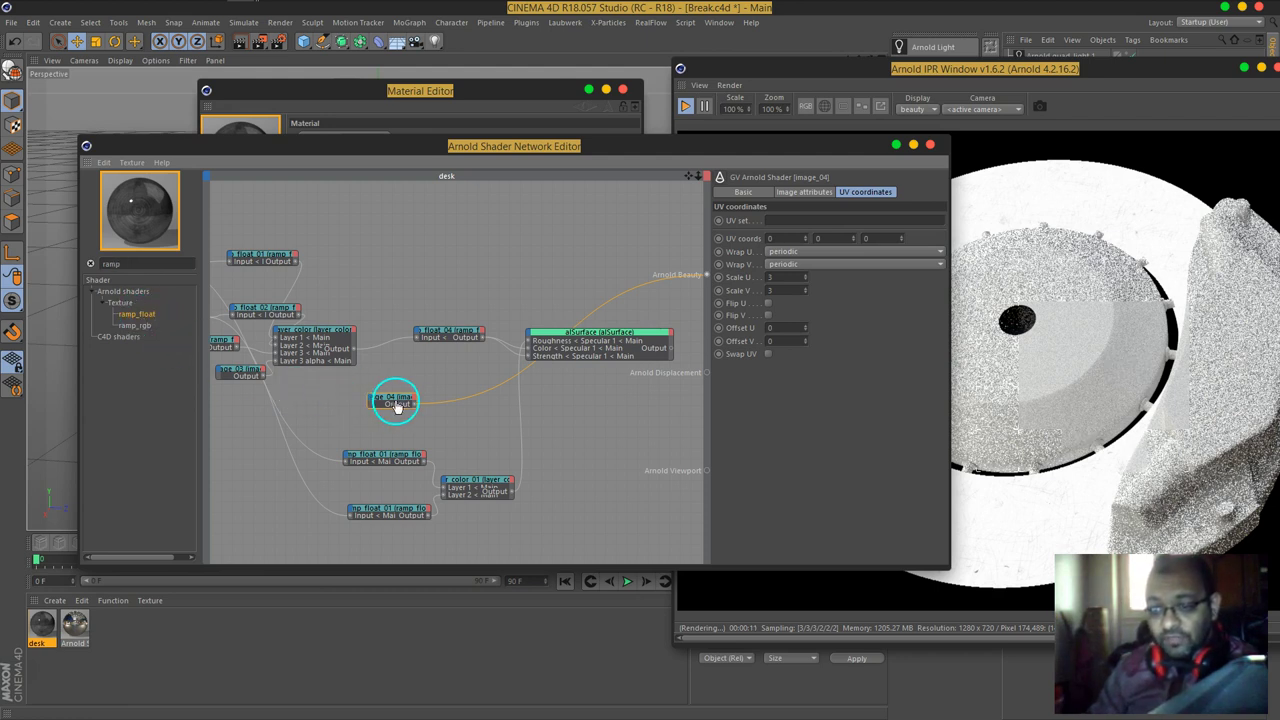
drag(397, 407, 418, 412)
click(447, 430)
click(408, 400)
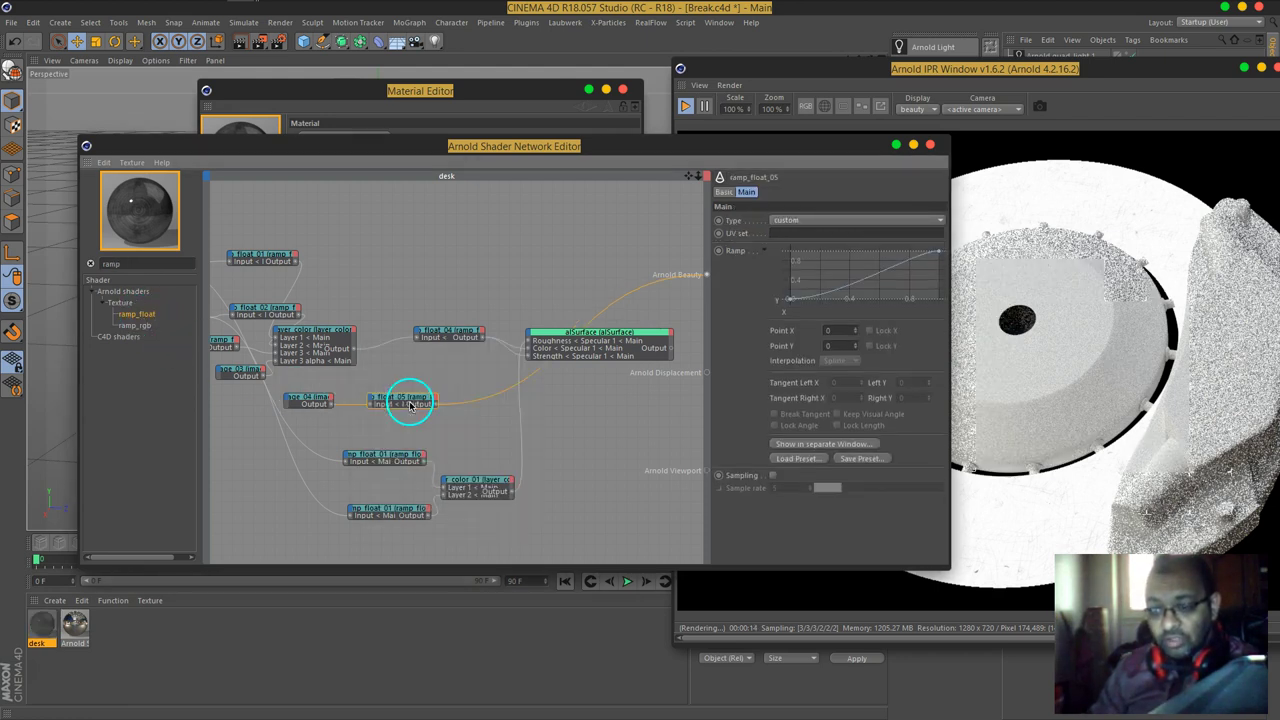
Step: Invert the ramp_float_05 curve by setting its end point to Y 0 and its start point to Y 1
drag(706, 149, 559, 145)
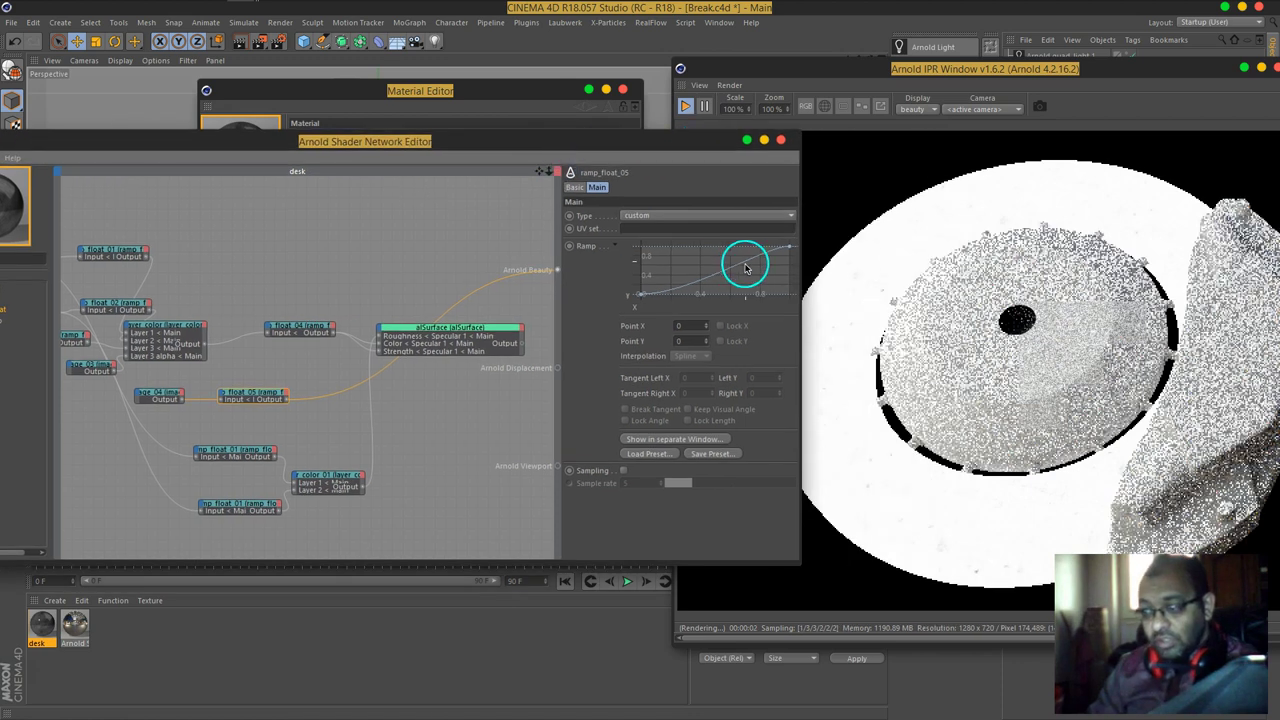
drag(790, 250, 790, 296)
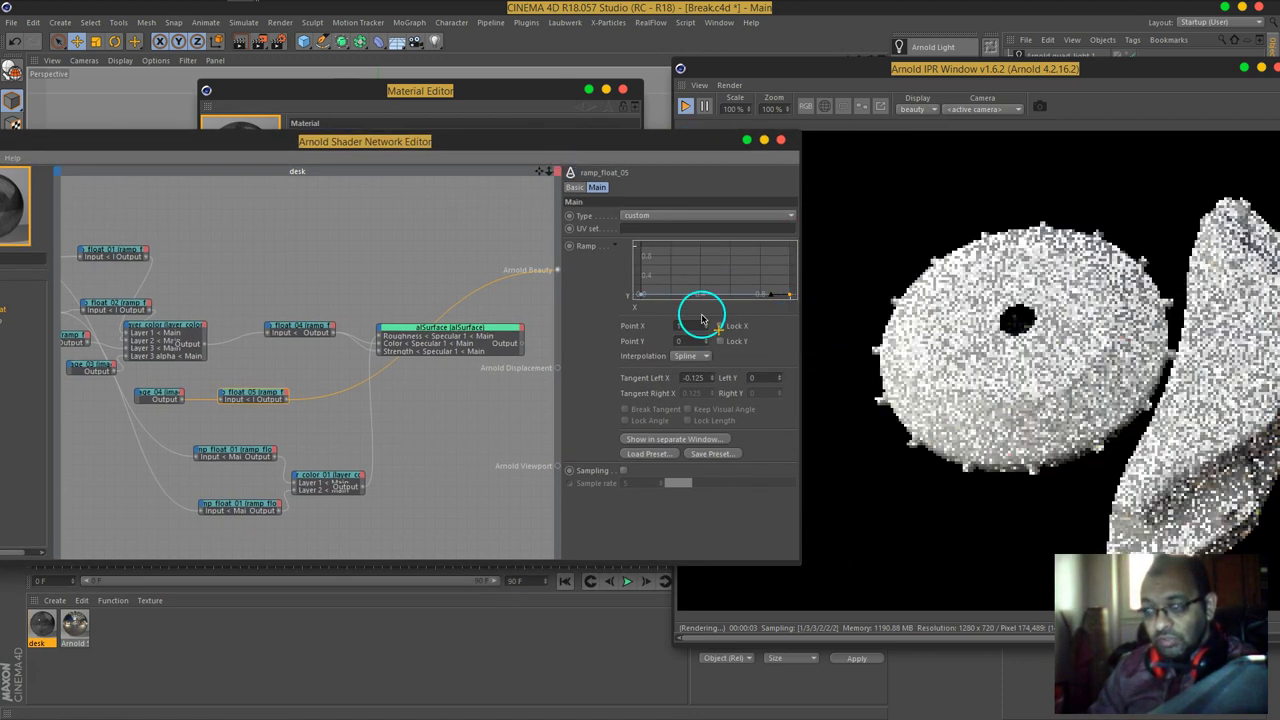
drag(640, 296, 640, 245)
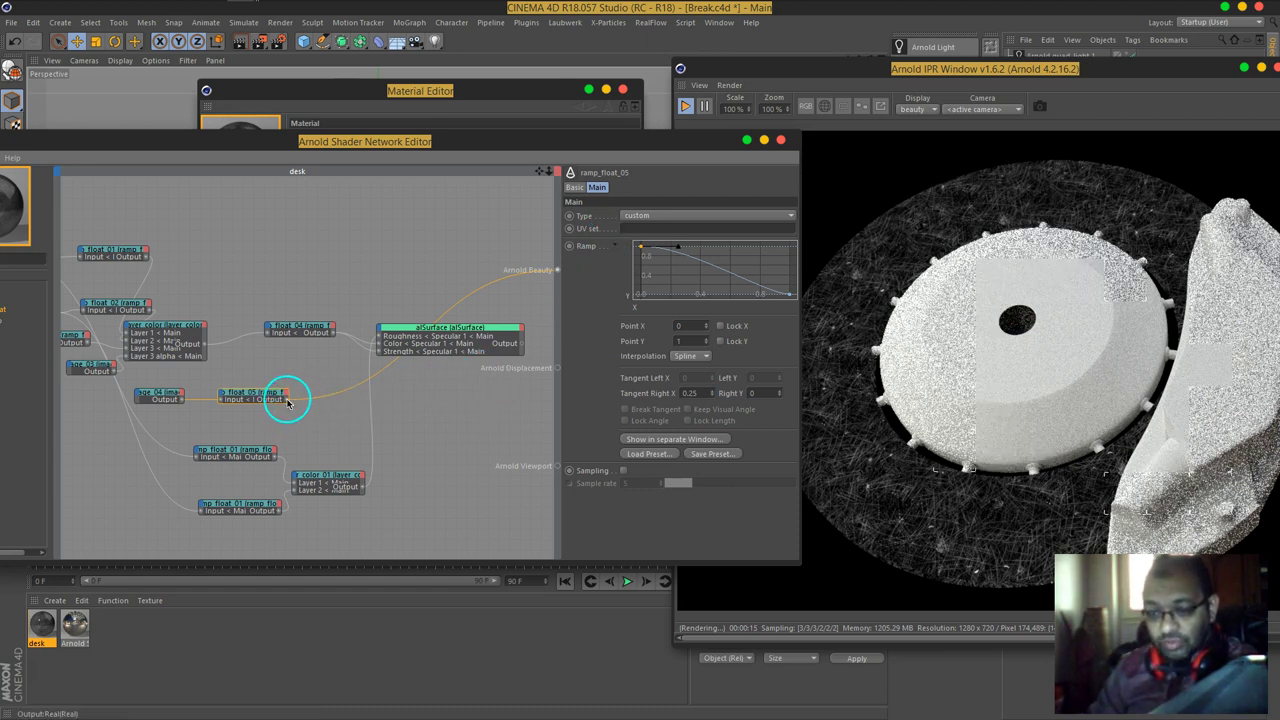
Step: Connect the ramp_float_05 output to layer_color_01 as Layer 3 and set the Layer 3 alpha to 1
drag(295, 480, 357, 625)
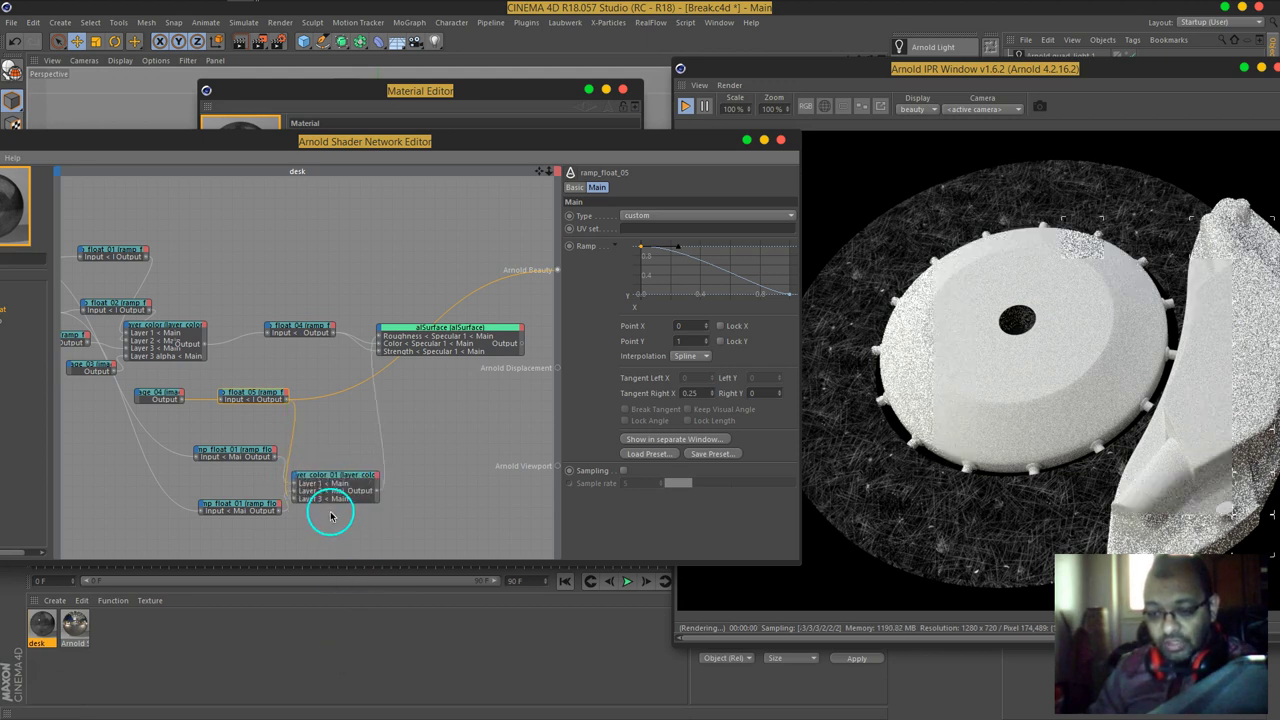
click(333, 483)
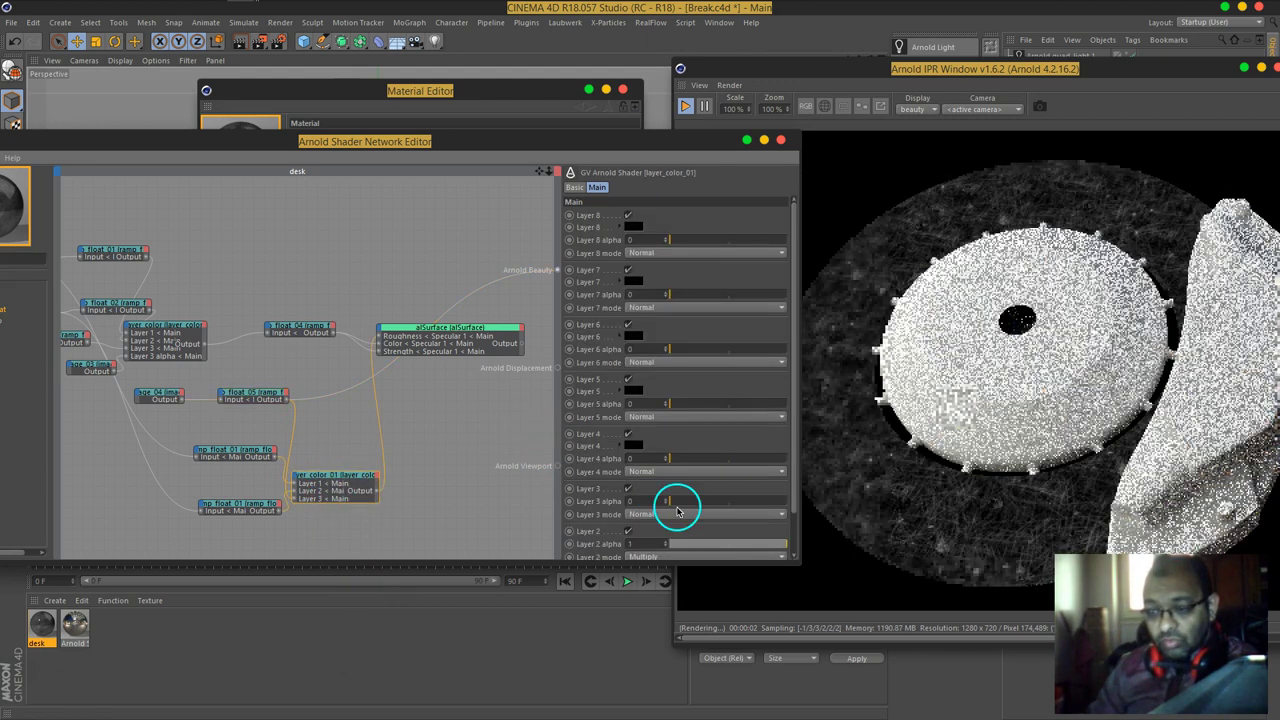
click(695, 505)
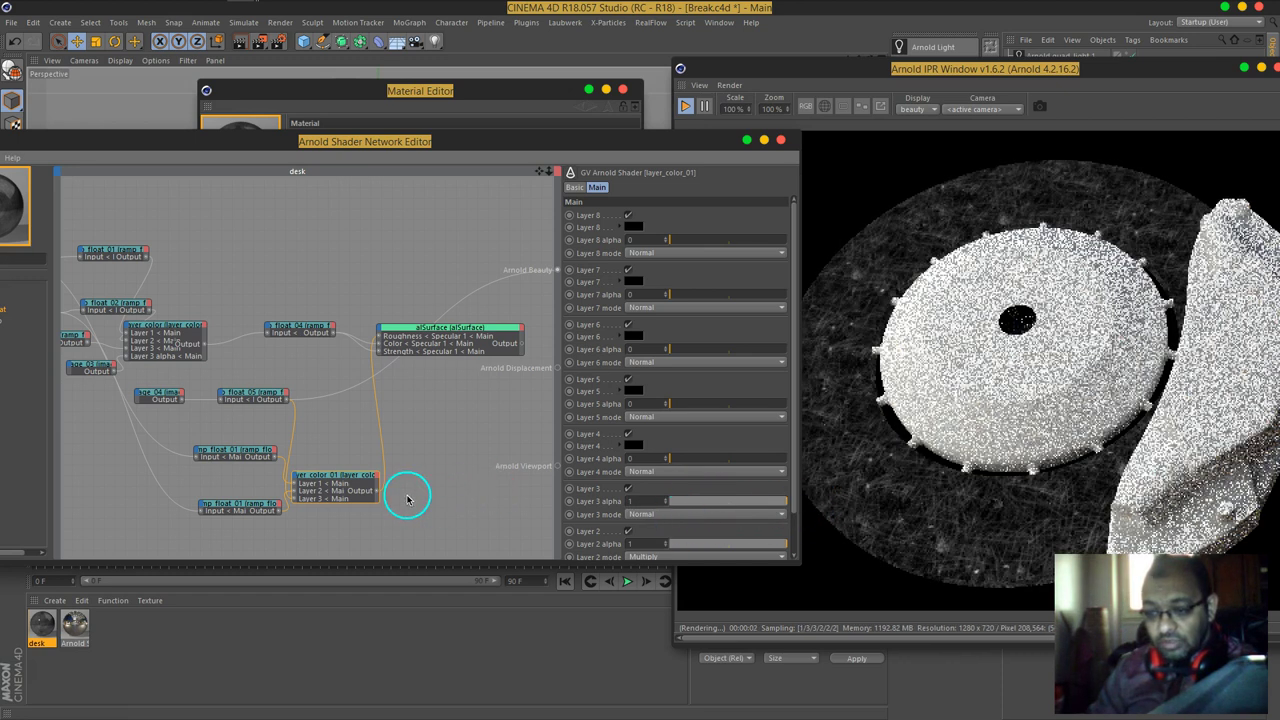
Step: Set the Layer 3 mode to Add and connect layer_color_01 to Arnold Beauty for preview
click(656, 512)
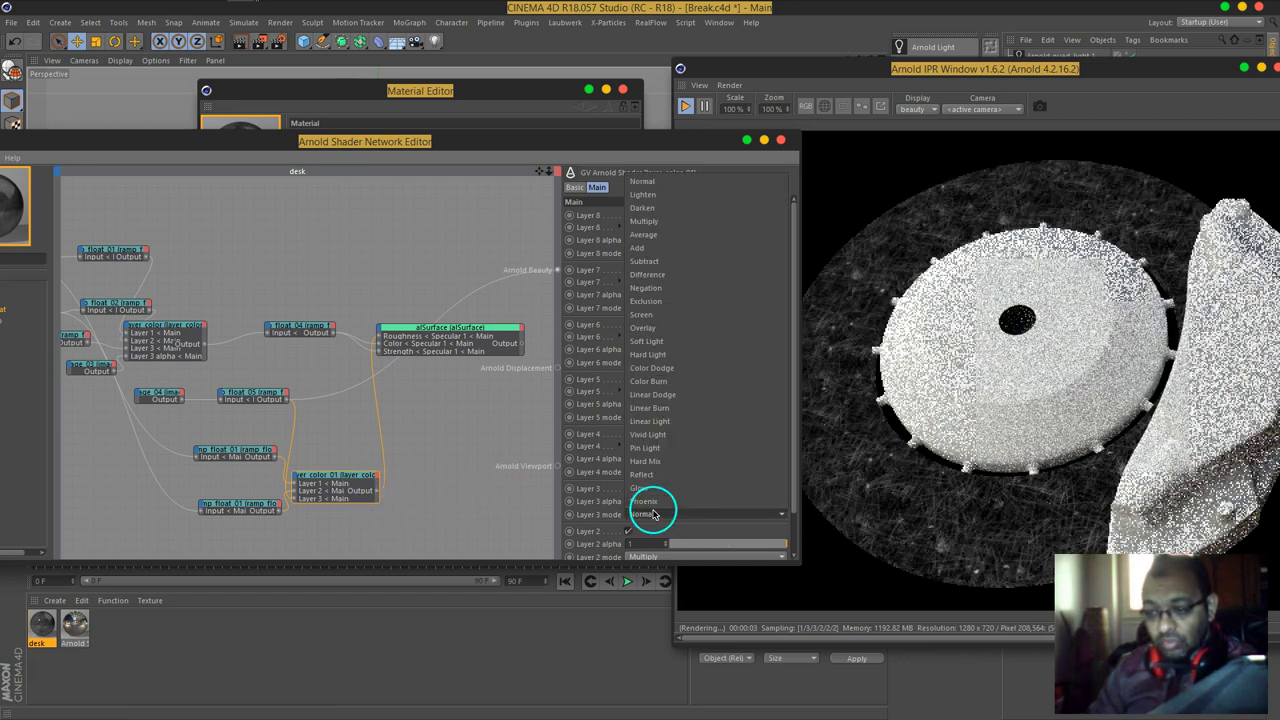
click(656, 250)
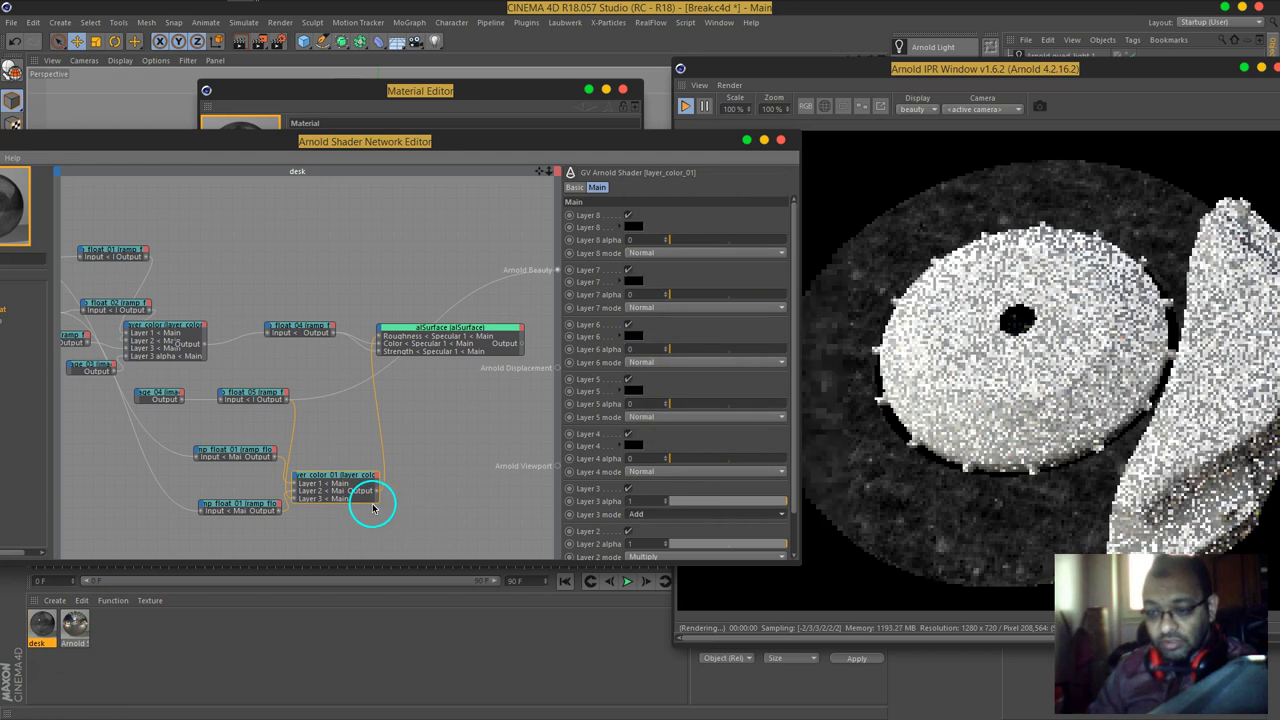
drag(378, 490, 556, 271)
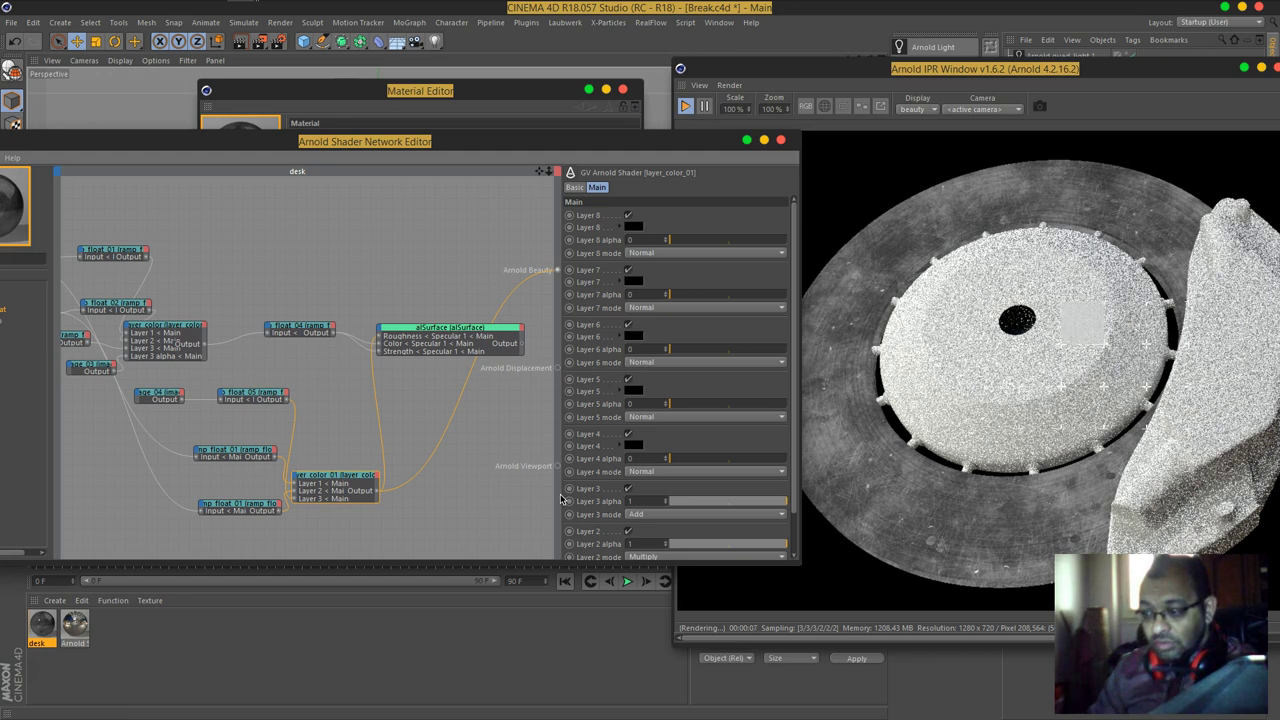
Step: Insert a color_correct node between ramp_float_05 and layer_color_01 through its input port and set its exposure to 2.2
drag(420, 143, 435, 150)
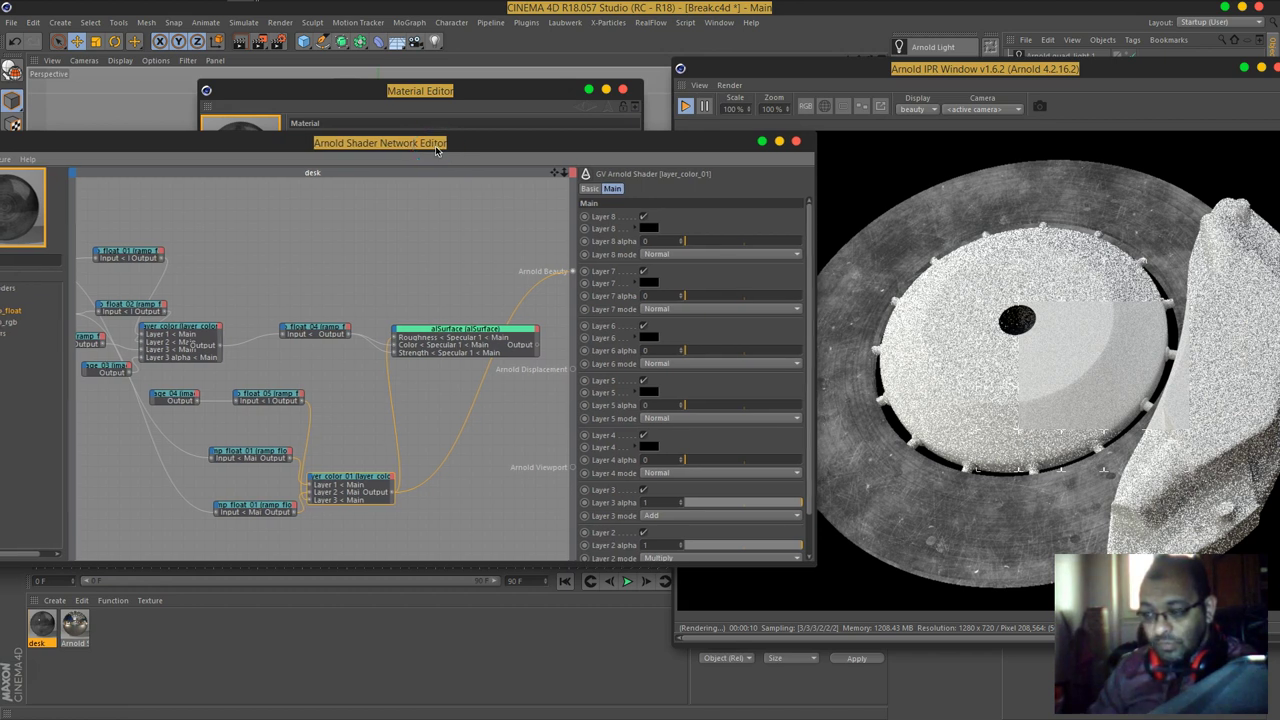
drag(436, 150, 557, 159)
click(343, 249)
click(109, 271)
text(color)
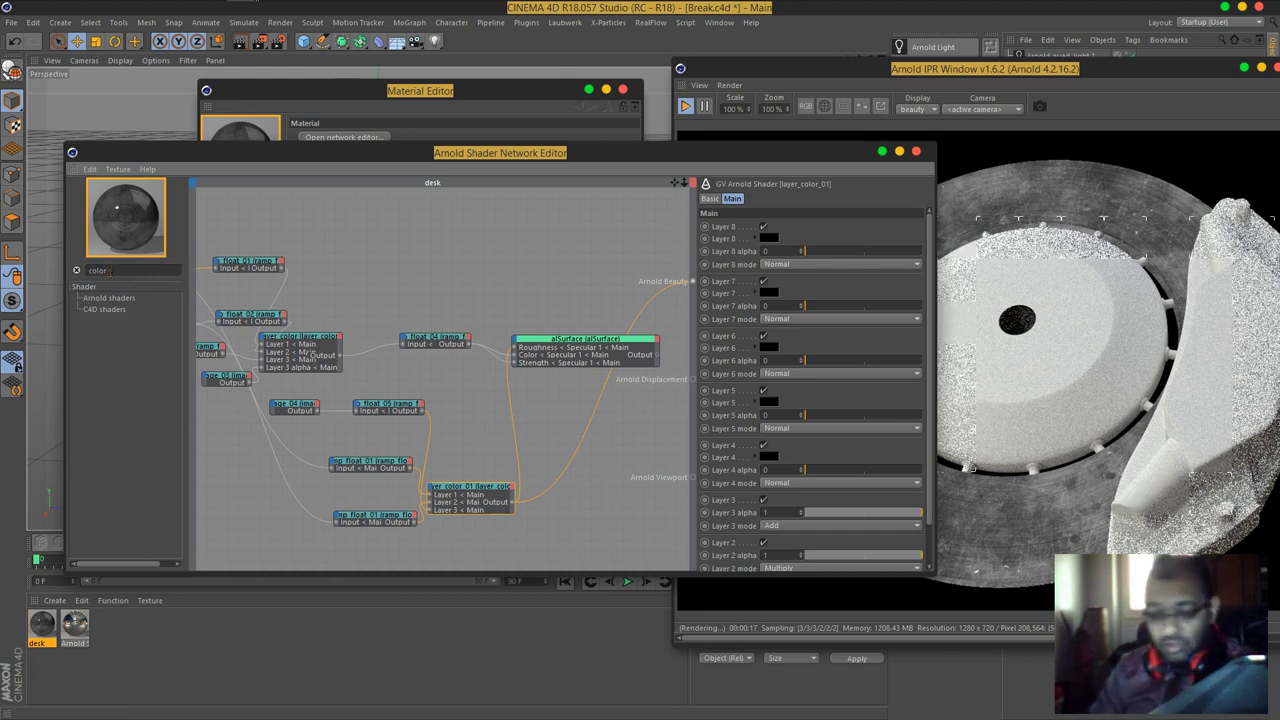
click(128, 422)
click(137, 354)
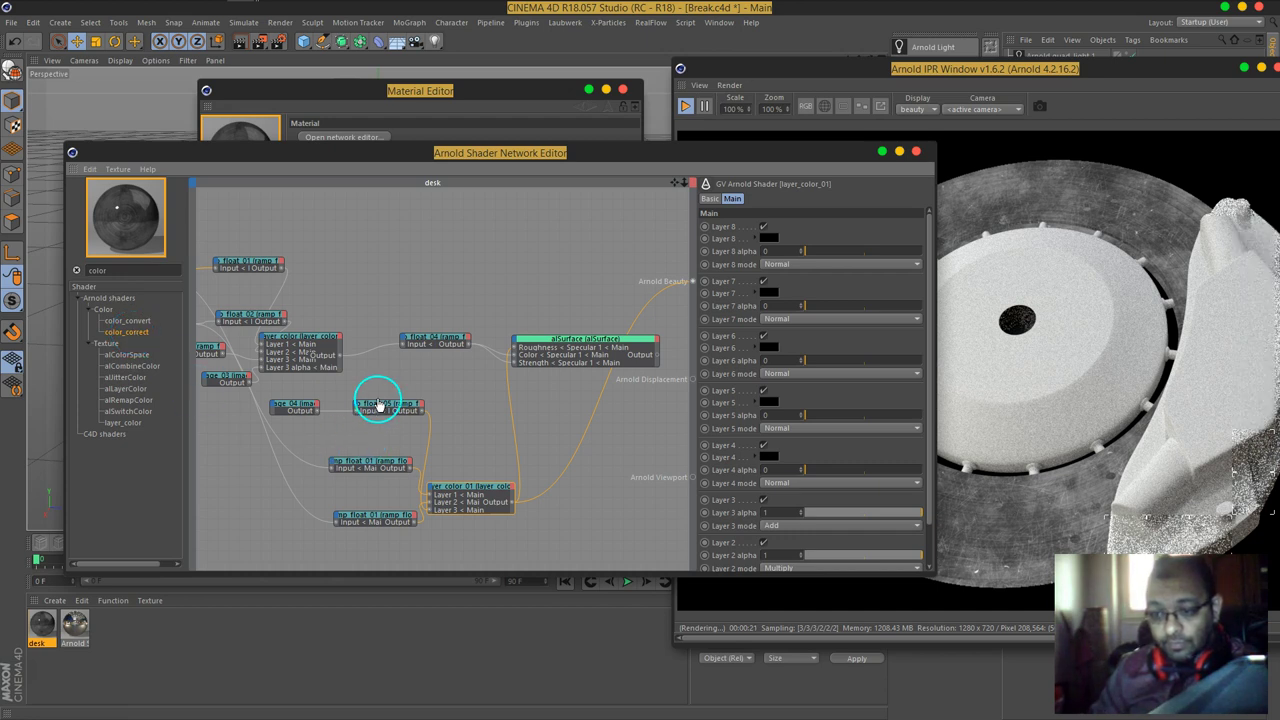
drag(381, 409, 387, 418)
click(394, 430)
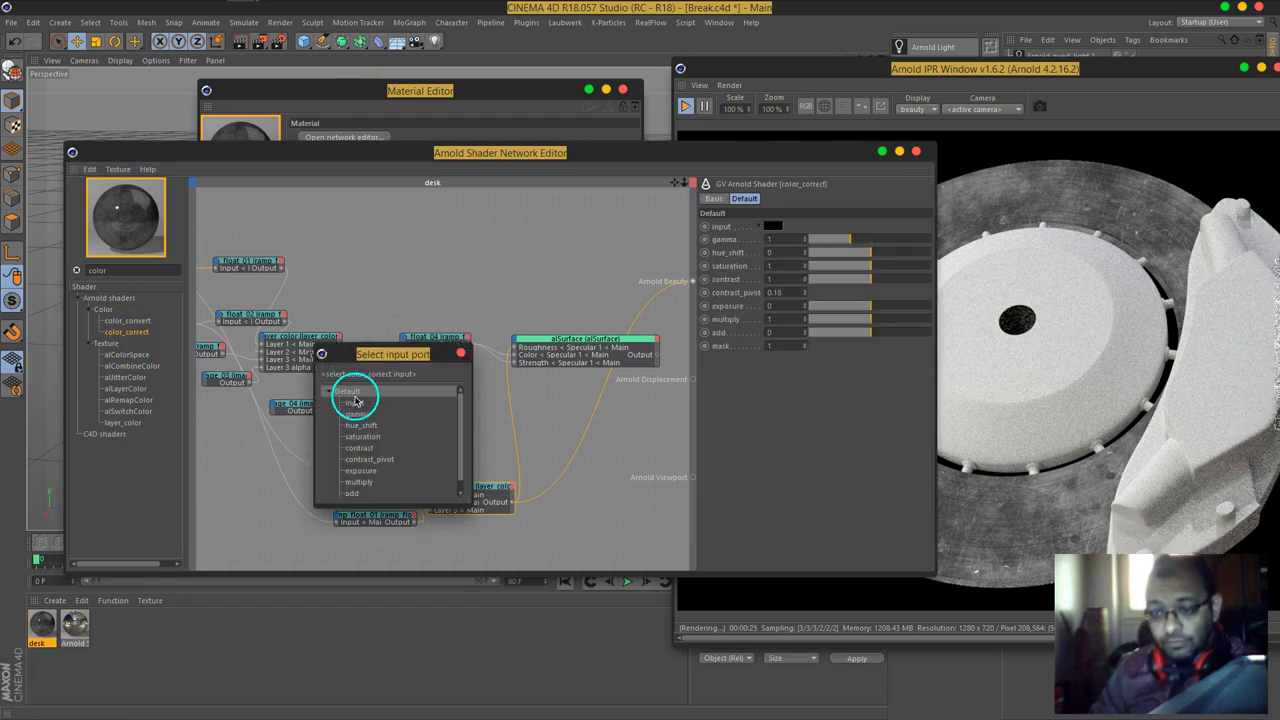
click(363, 409)
drag(742, 160, 470, 157)
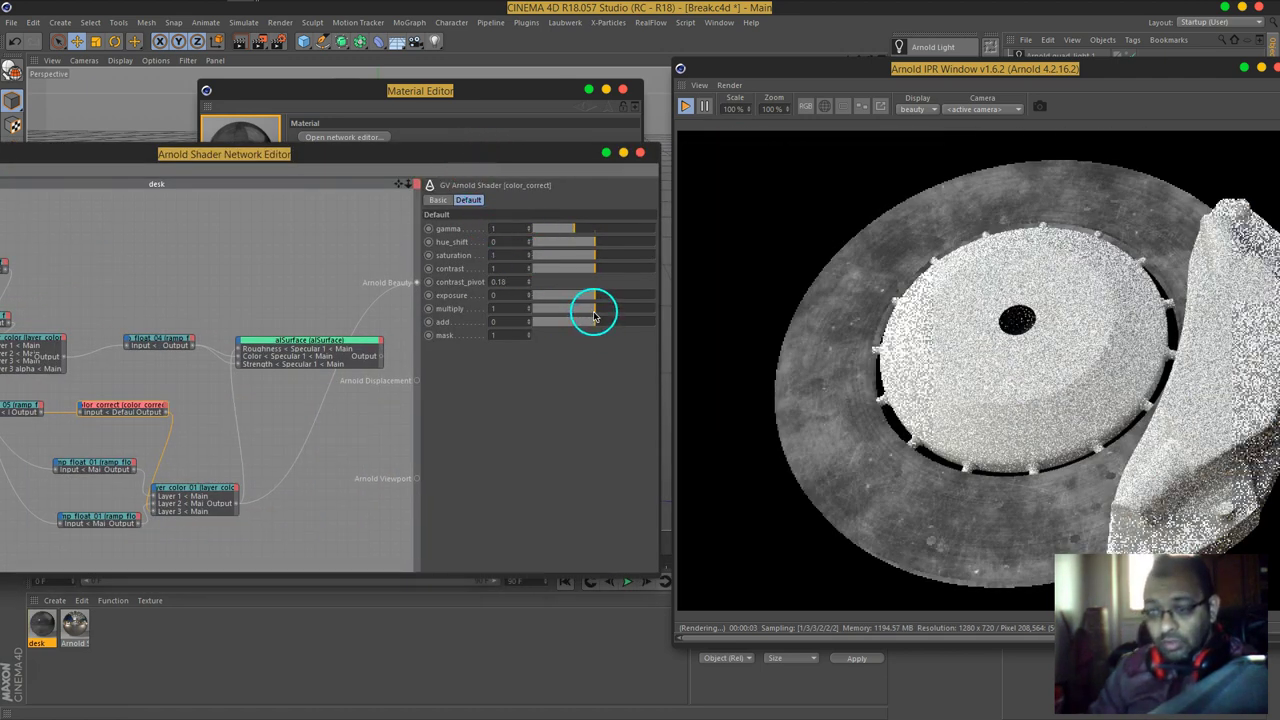
drag(596, 300, 609, 301)
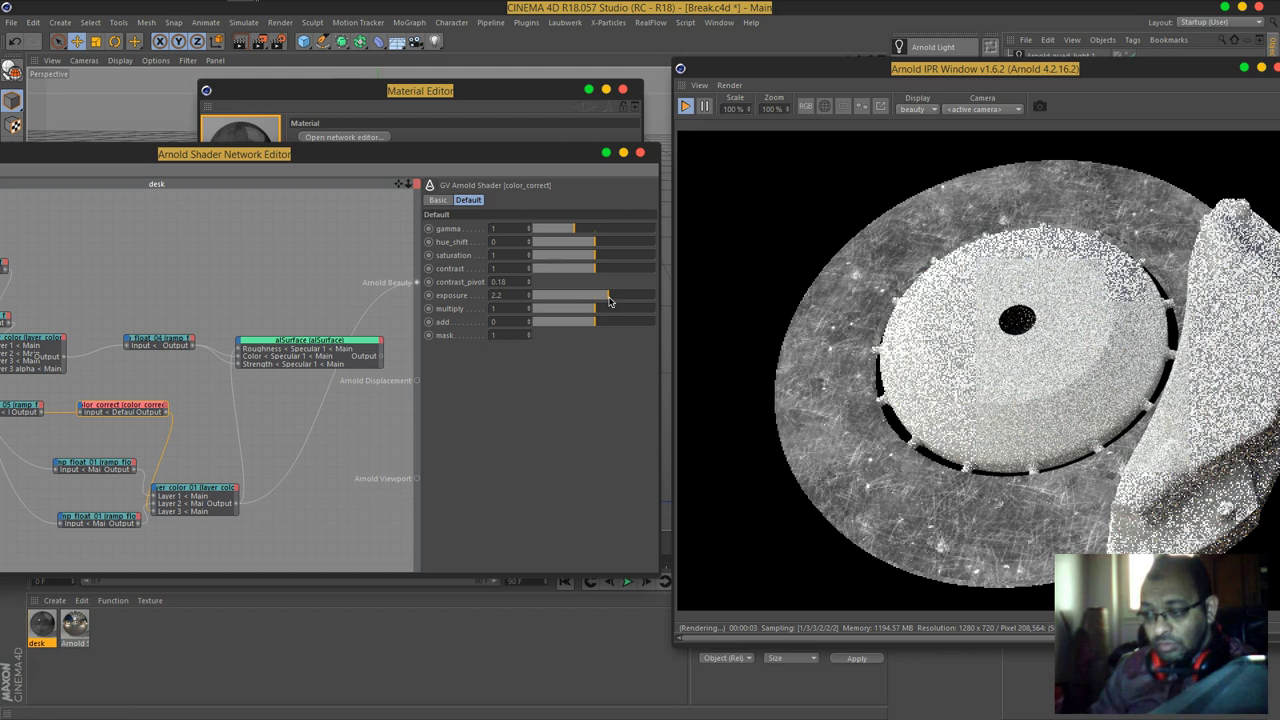
Step: Try the Negation blend mode for Layer 3 of layer_color_01
click(190, 491)
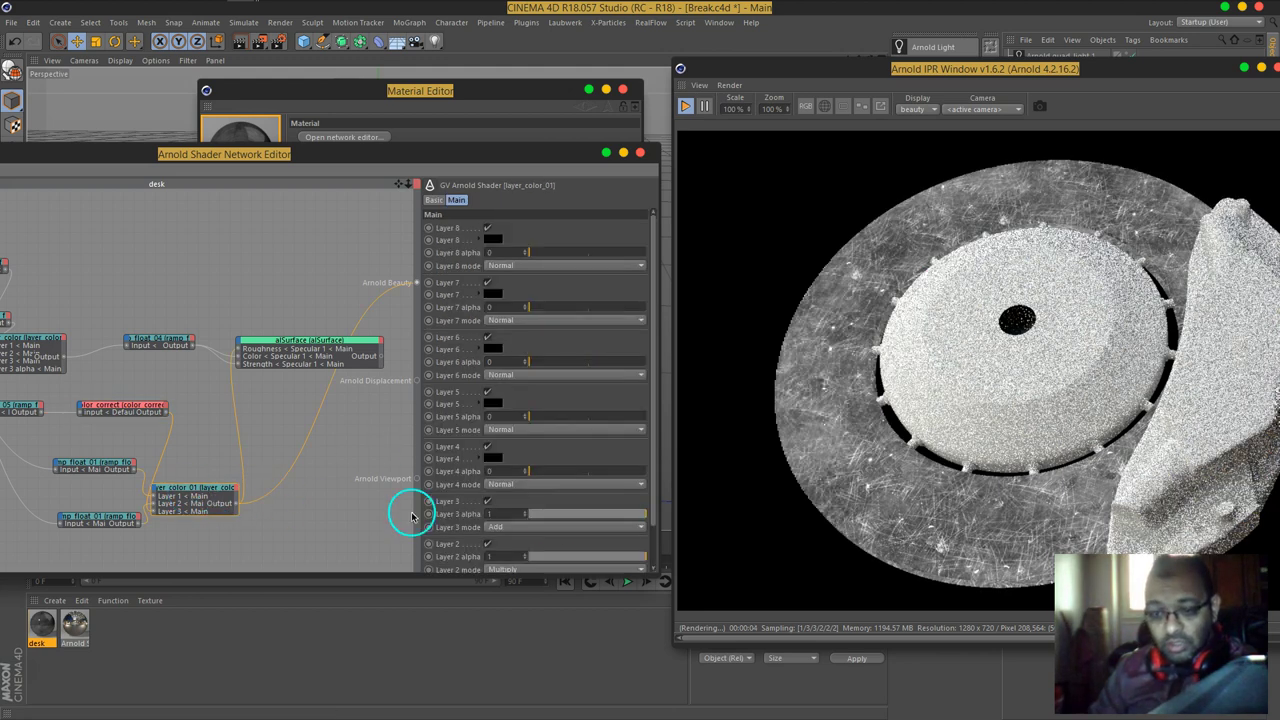
click(534, 530)
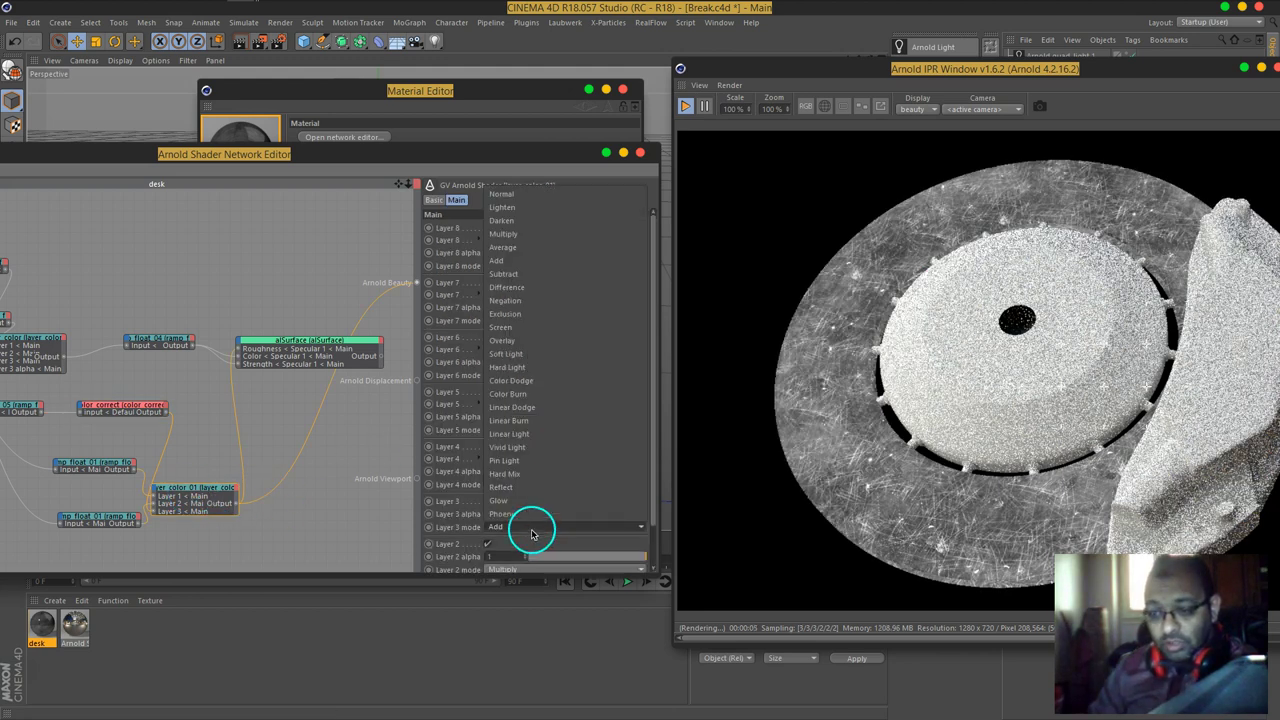
click(528, 301)
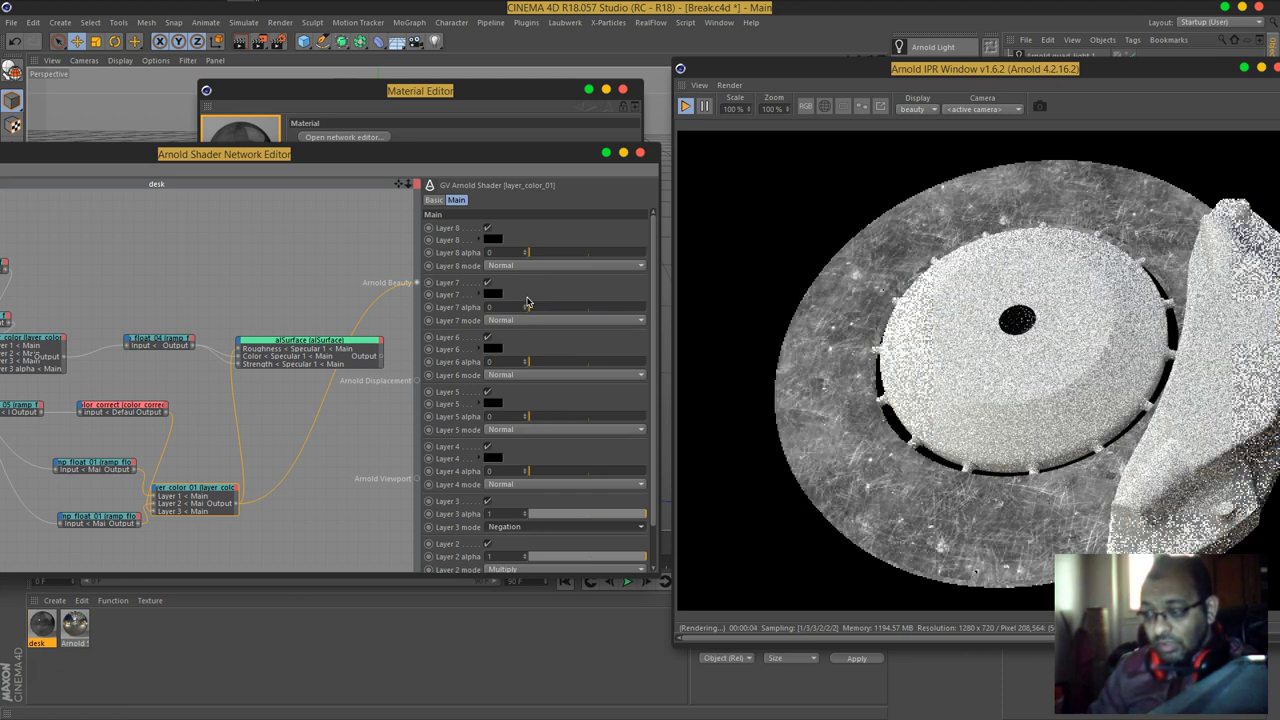
click(489, 347)
click(124, 479)
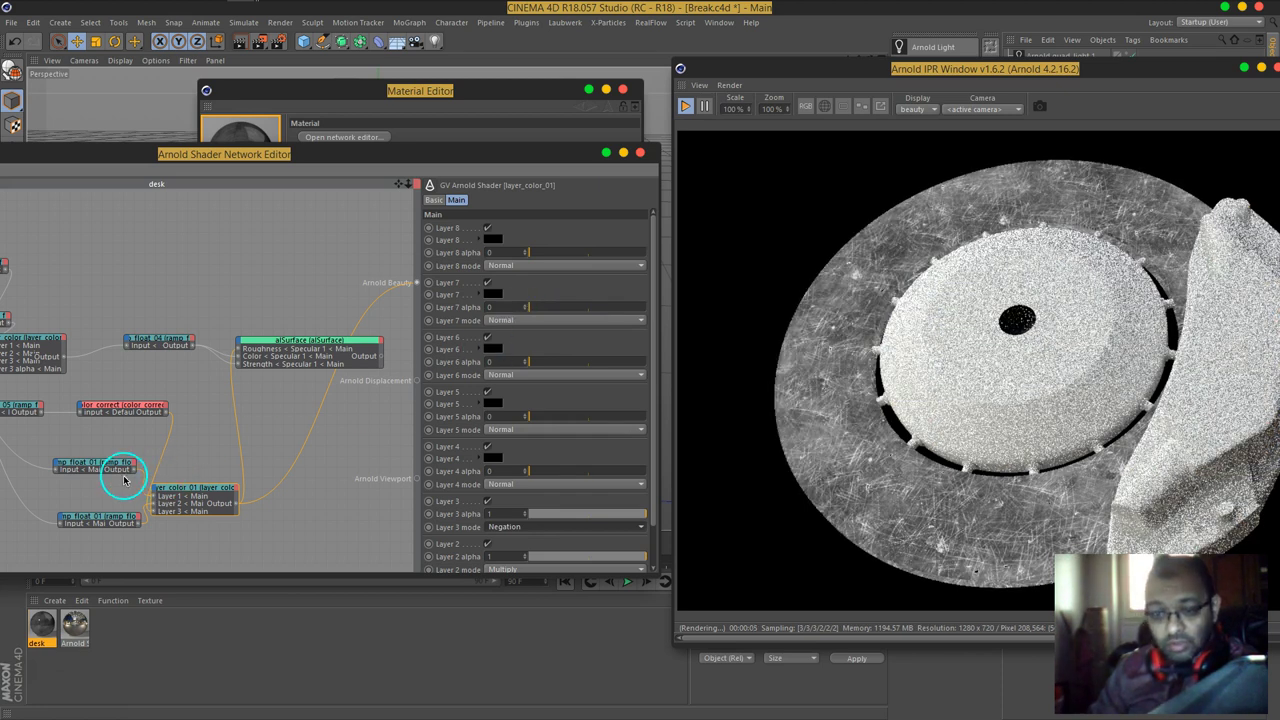
Step: Reset the ramp_float_05 curve and reshape it as a linear descent from Y 1 at X 0 to Y 0 at X 1
click(18, 410)
click(628, 325)
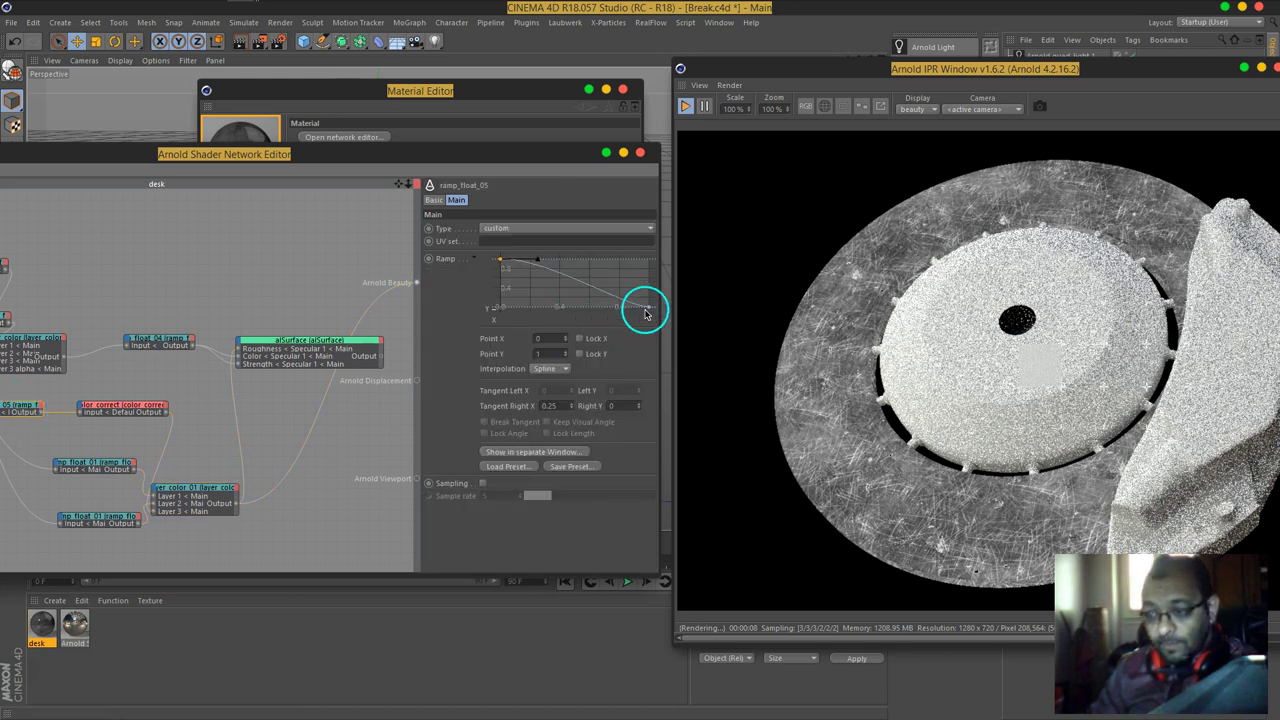
mouse_move(651, 311)
mouse_down()
mouse_move(654, 297)
mouse_move(657, 326)
mouse_up()
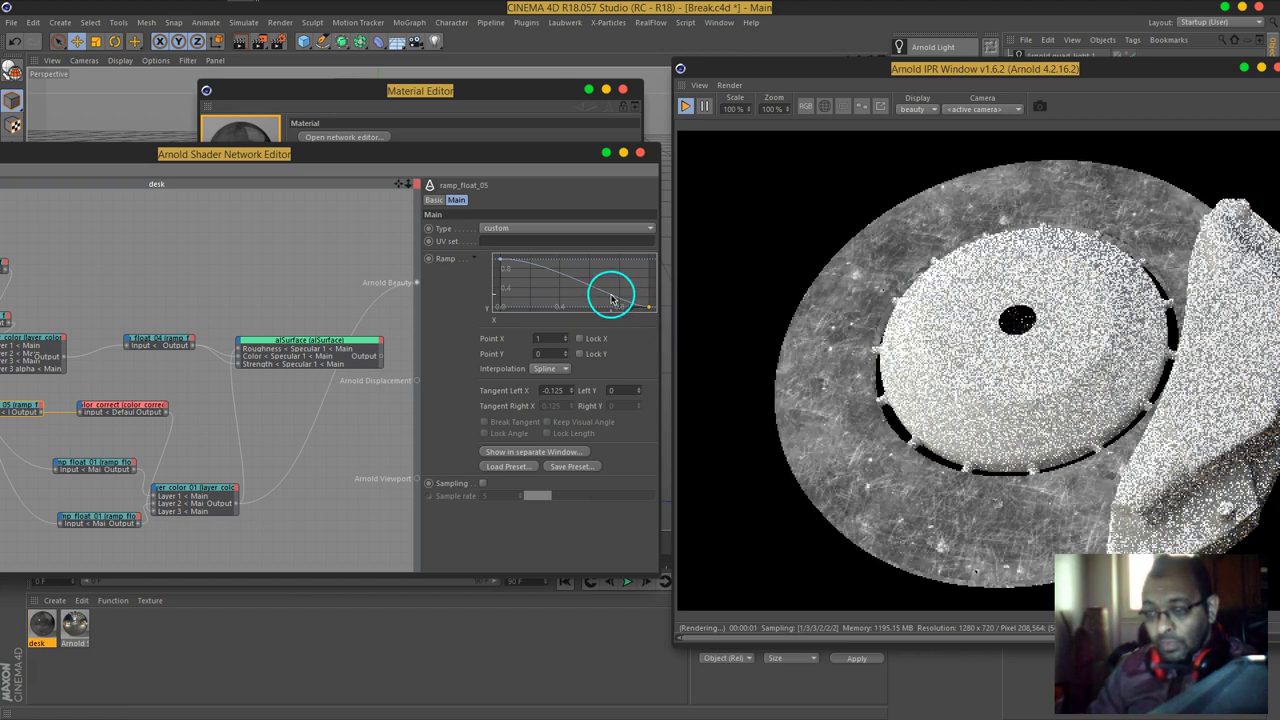
ctrl+click(607, 294)
right_click(583, 297)
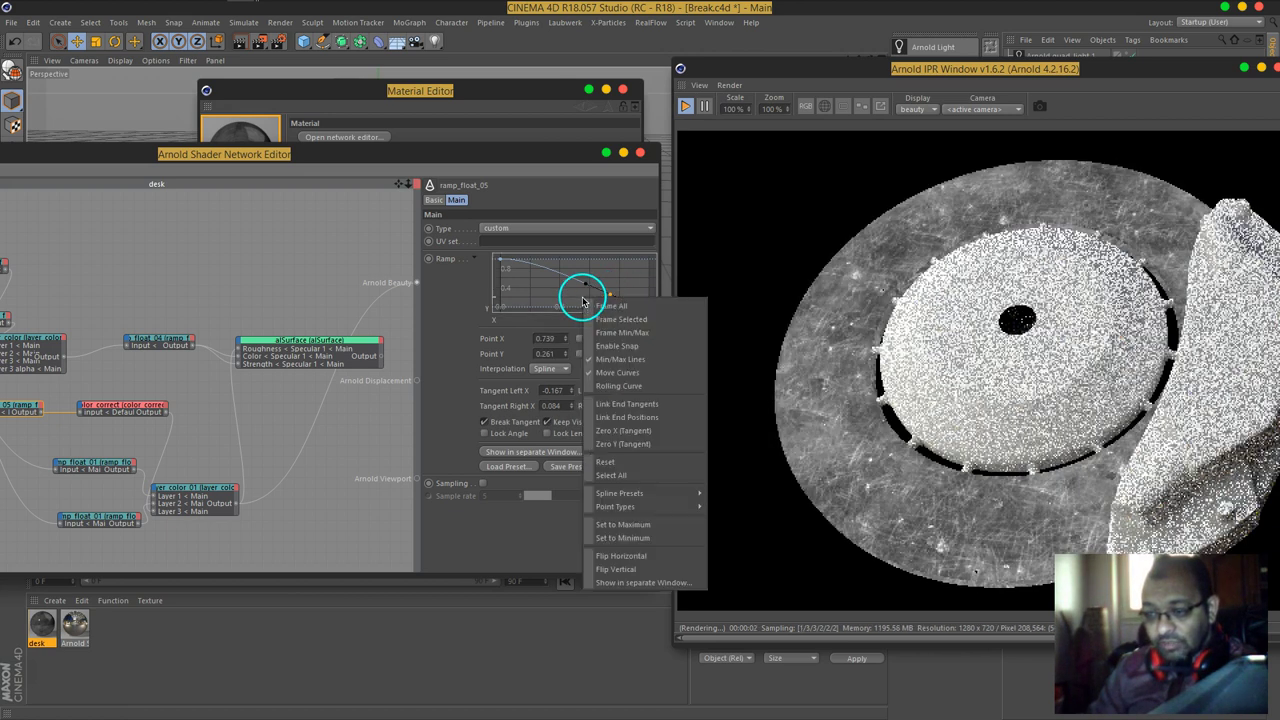
click(631, 465)
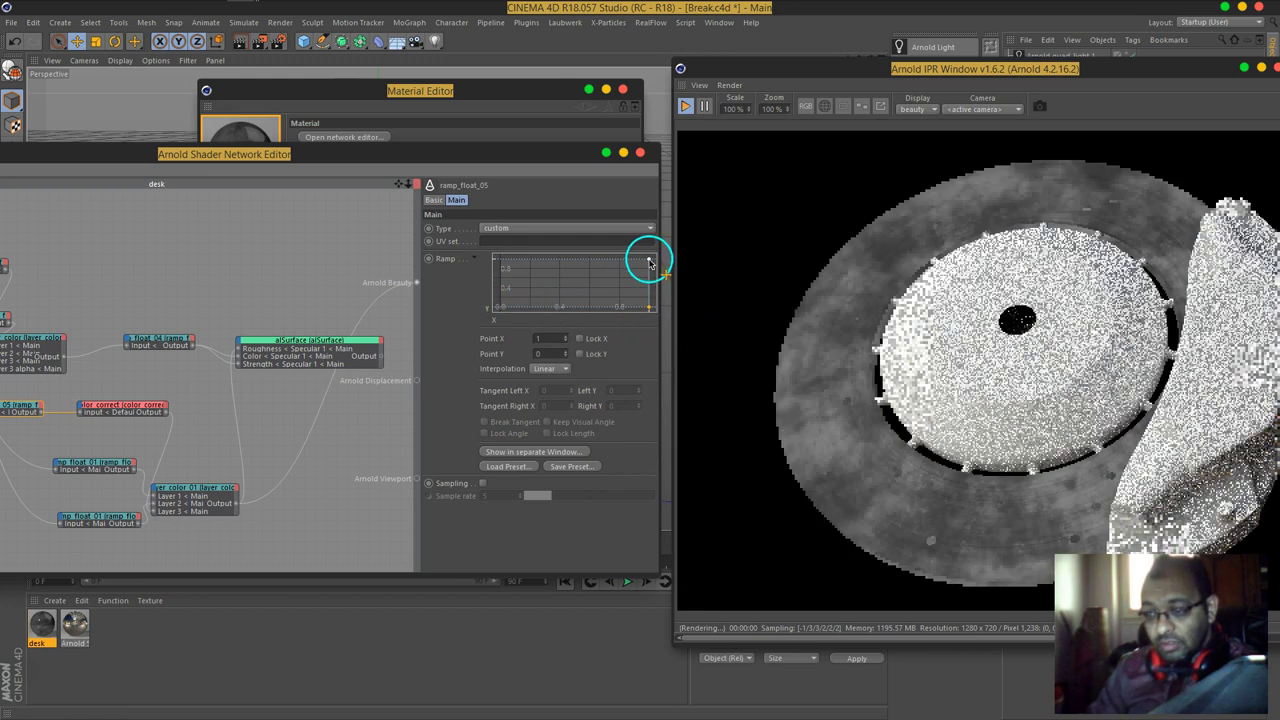
drag(649, 260, 502, 258)
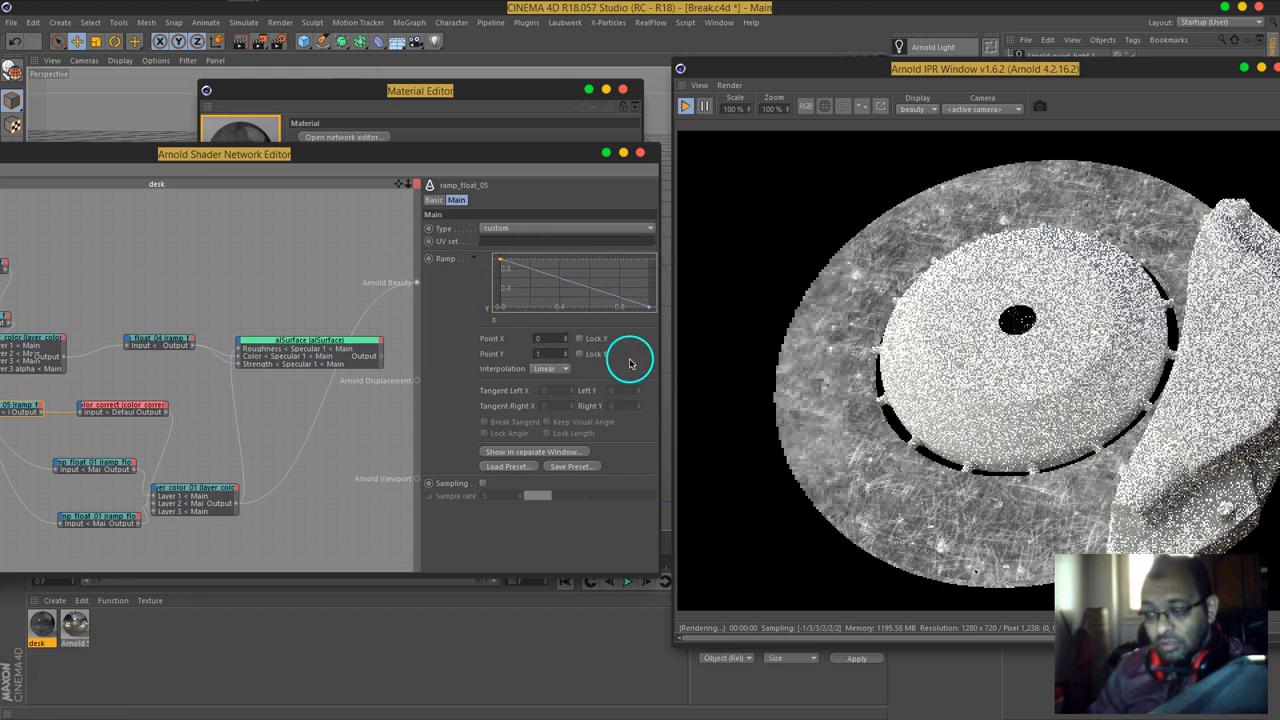
Step: Add two points to the ramp_float_05 curve, one at about X 0.851, Y 0 and one at about X 0.394, Y 1
click(617, 300)
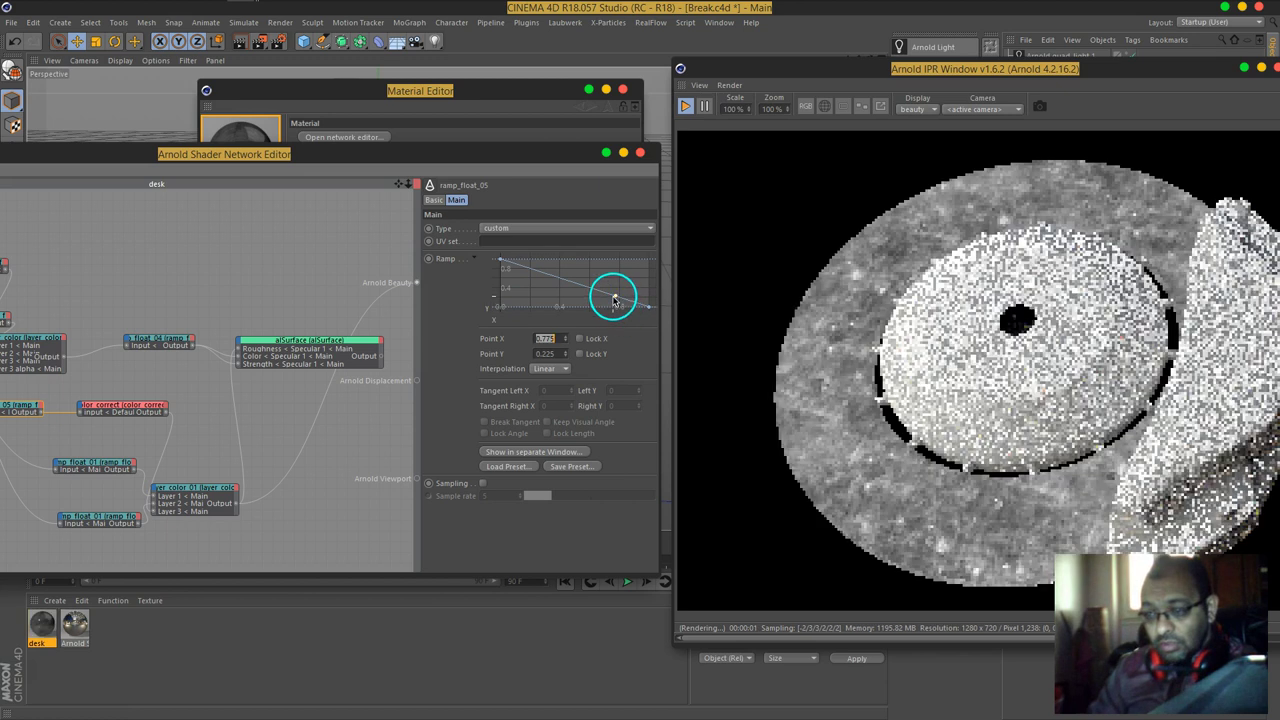
drag(610, 300, 610, 310)
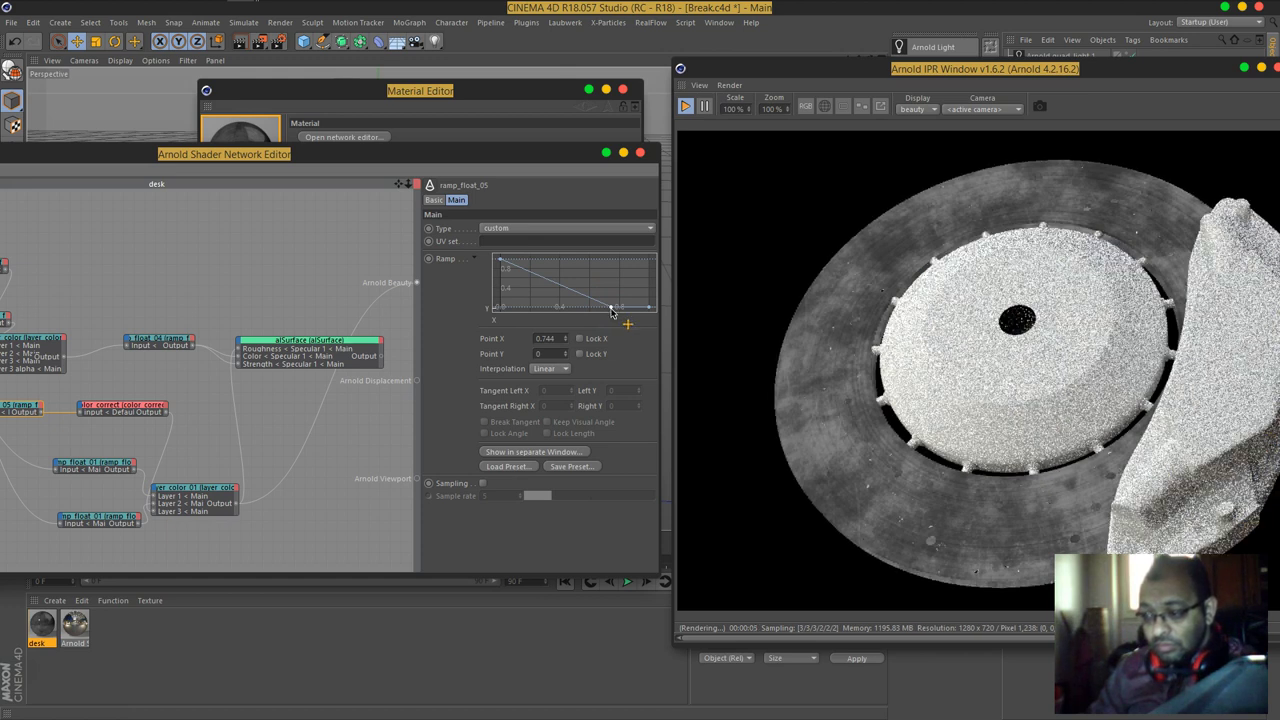
drag(613, 314, 616, 316)
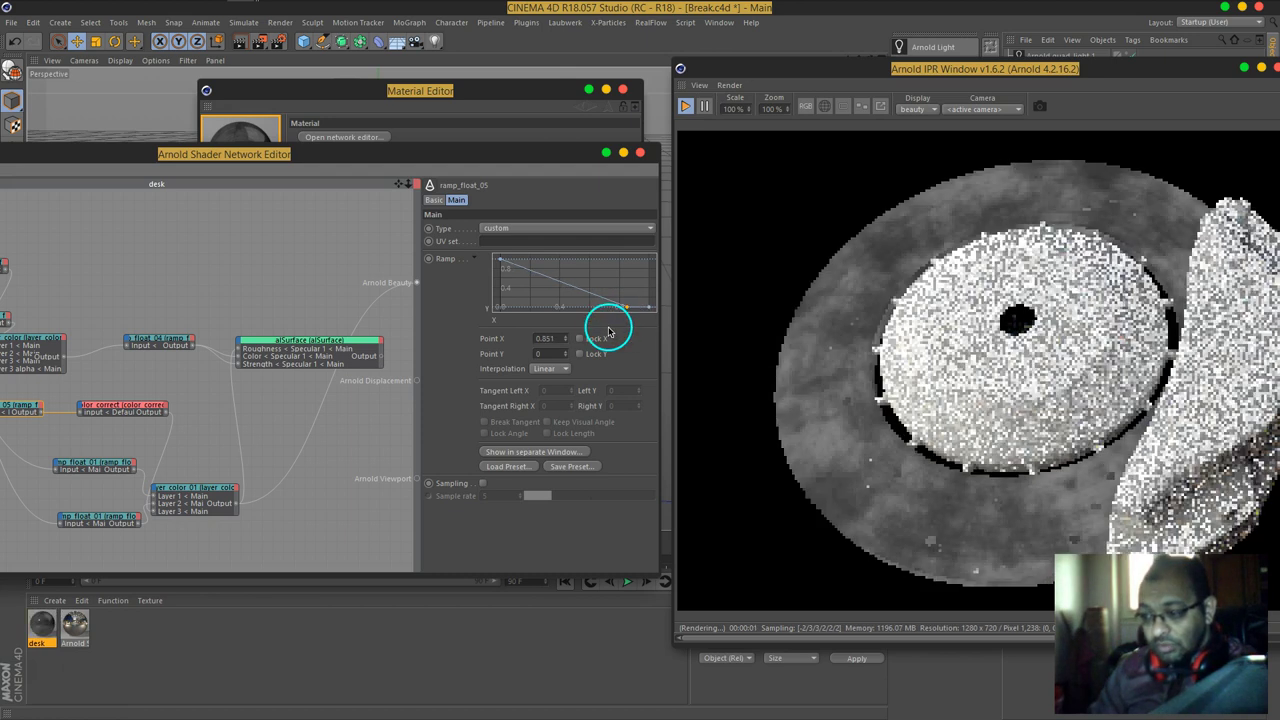
click(533, 274)
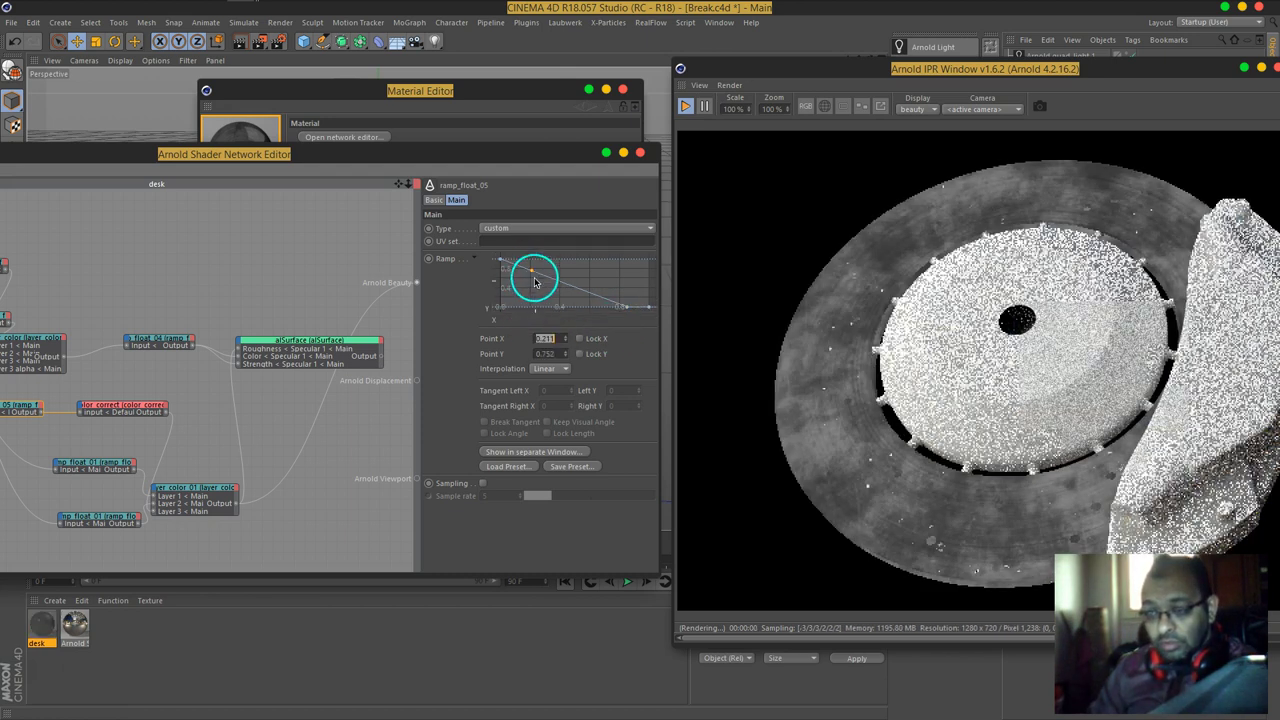
drag(535, 272, 568, 256)
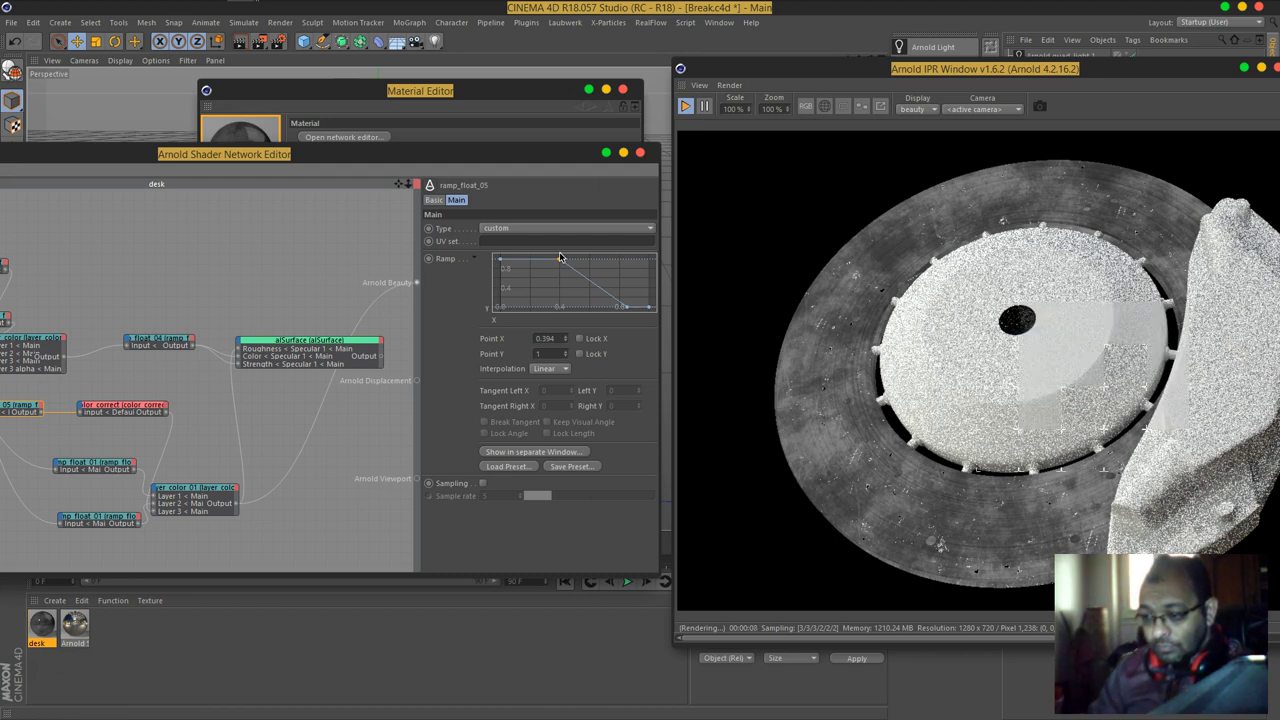
Step: Set the Layer 3 mode of layer_color_01 back to Add
click(178, 494)
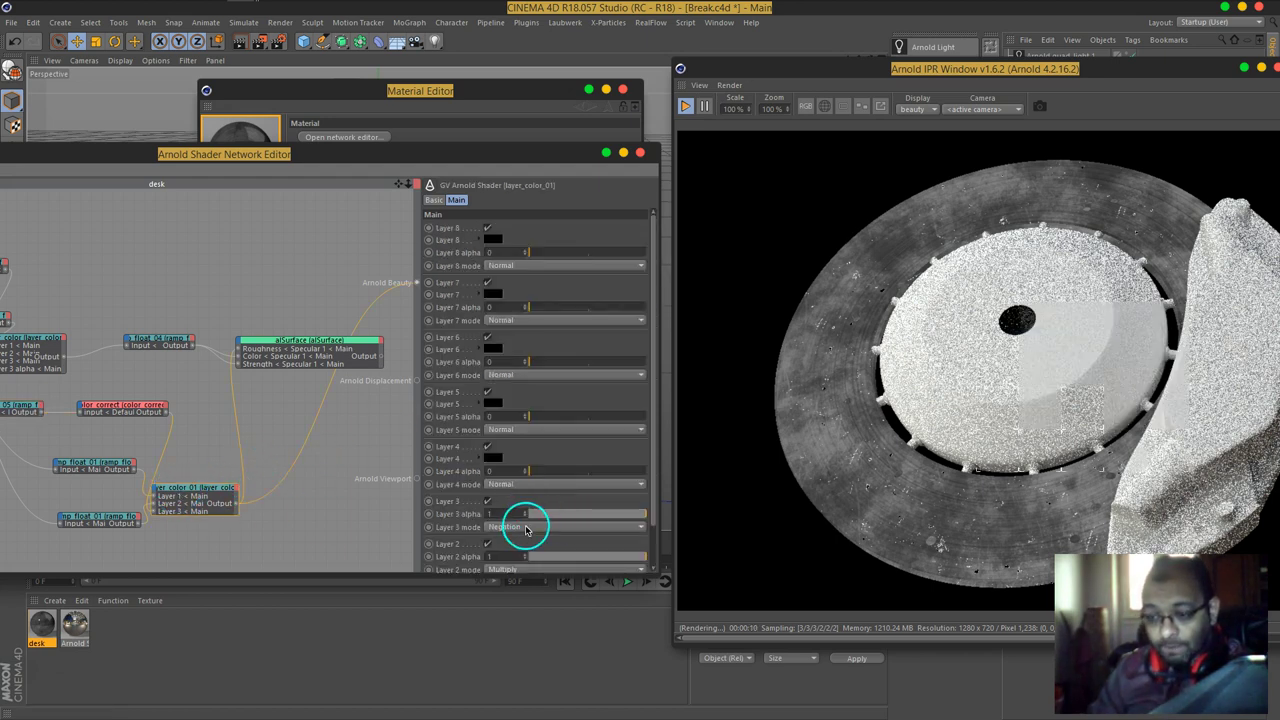
click(527, 527)
click(527, 276)
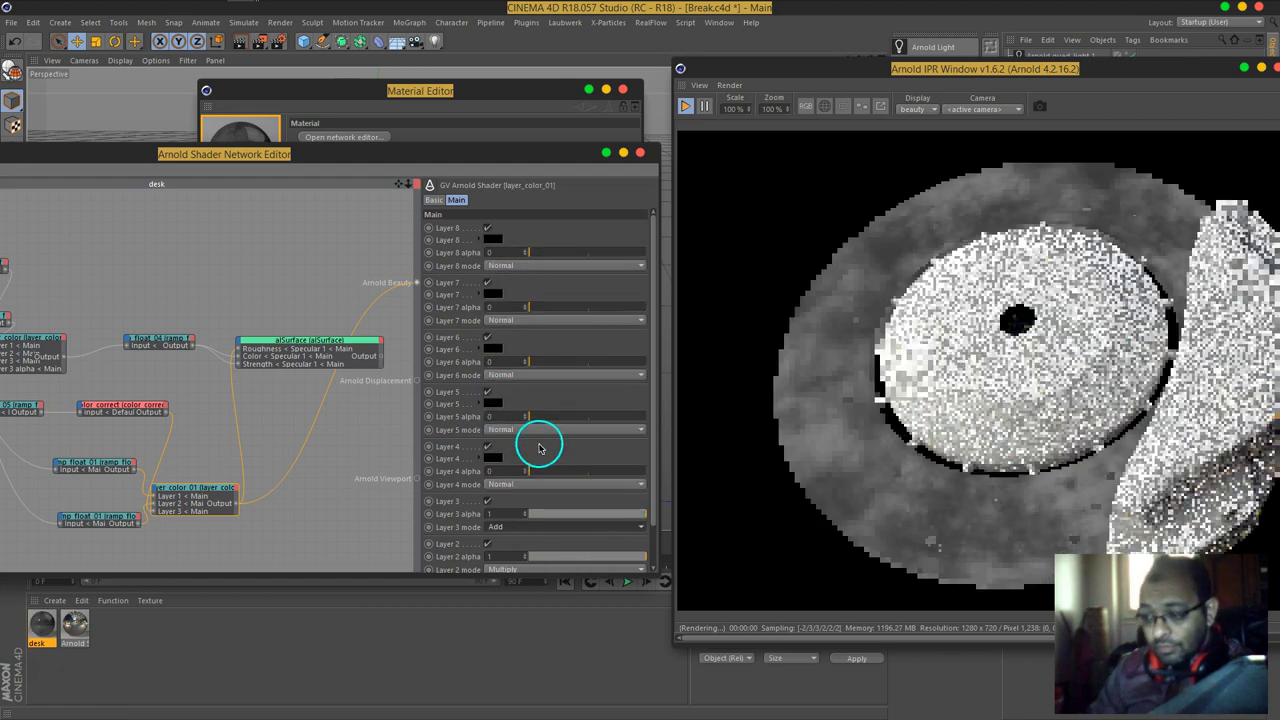
Step: Set the color_correct node's exposure to 0.7
click(28, 411)
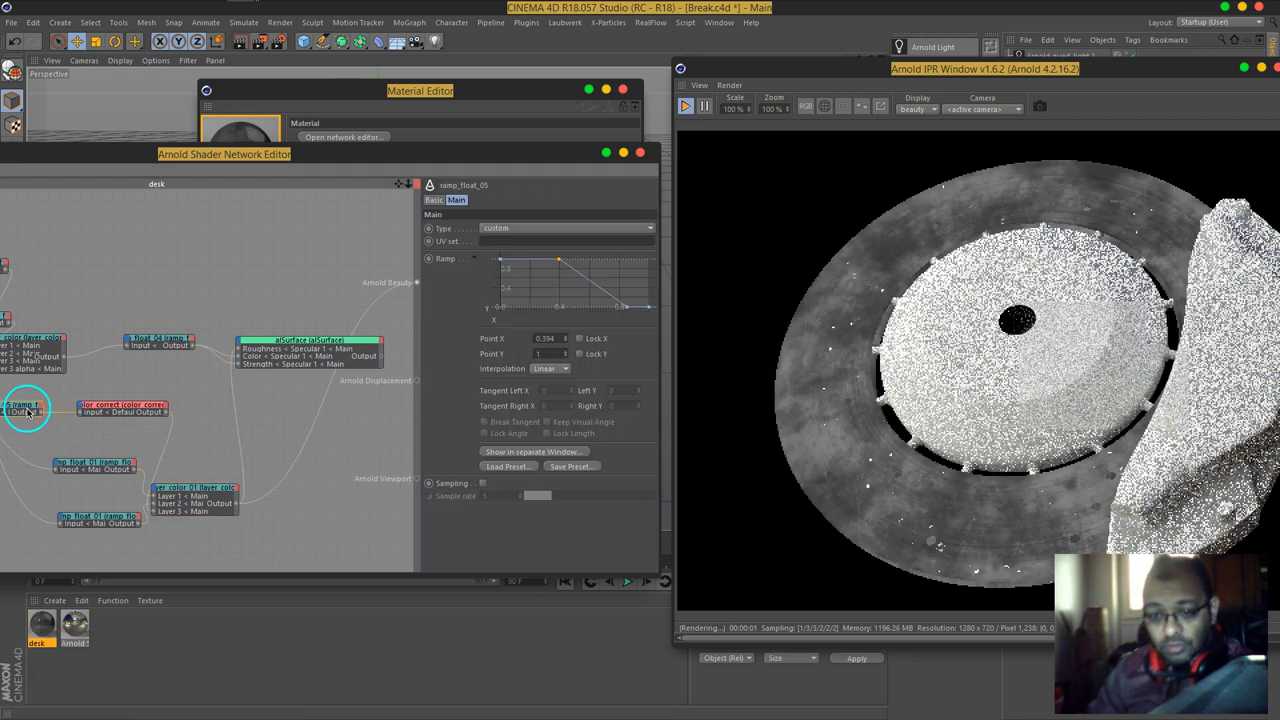
click(110, 407)
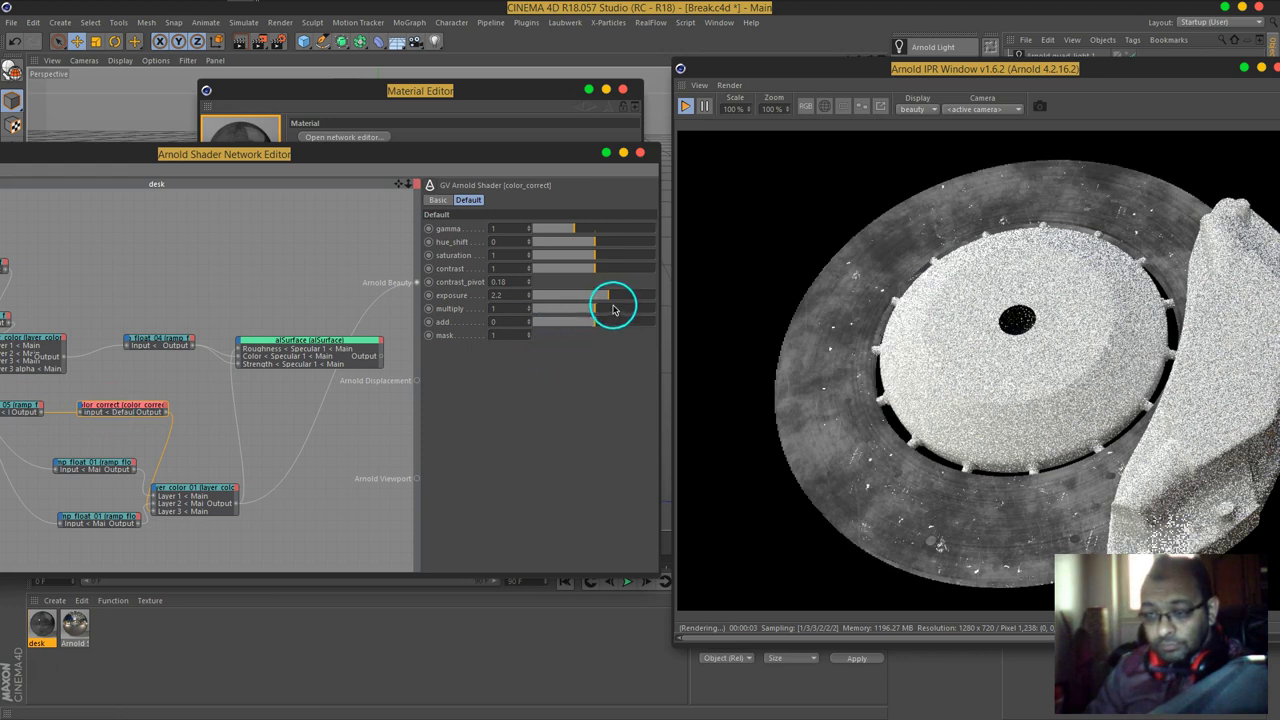
drag(603, 299, 600, 299)
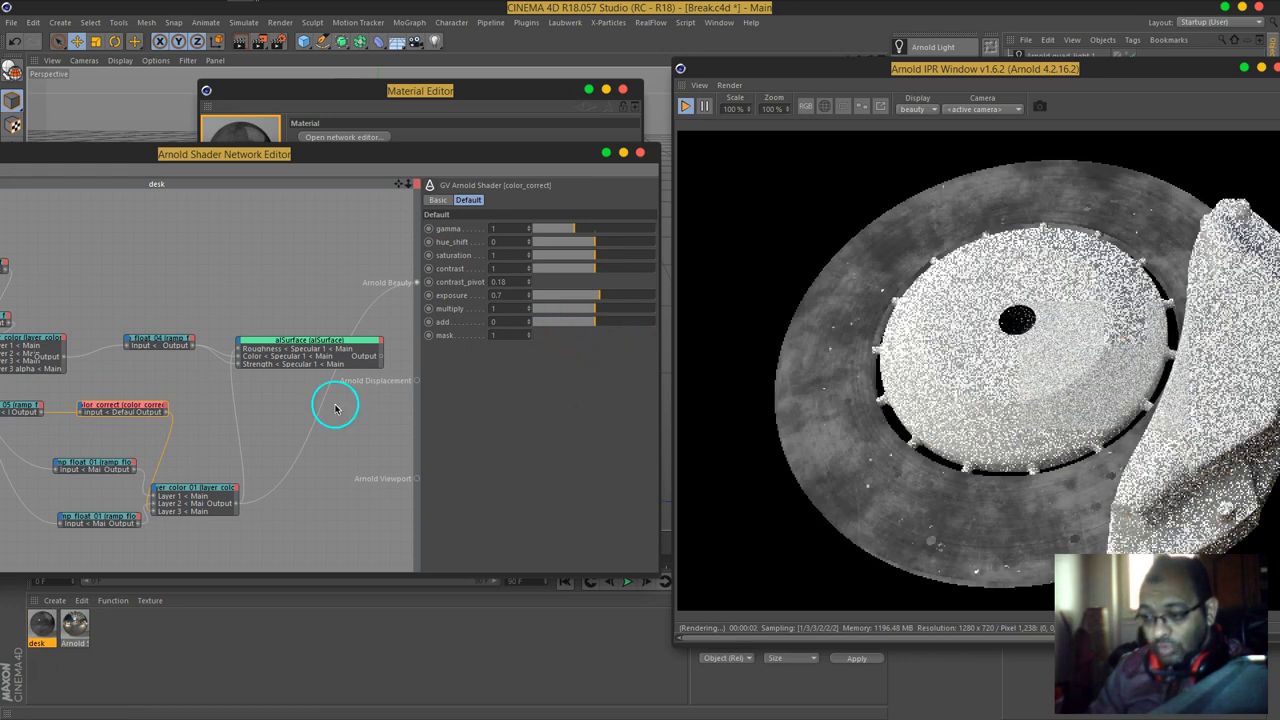
Step: Move the second upper point of the ramp_float_05 curve to X 0.157, Y 1
click(18, 410)
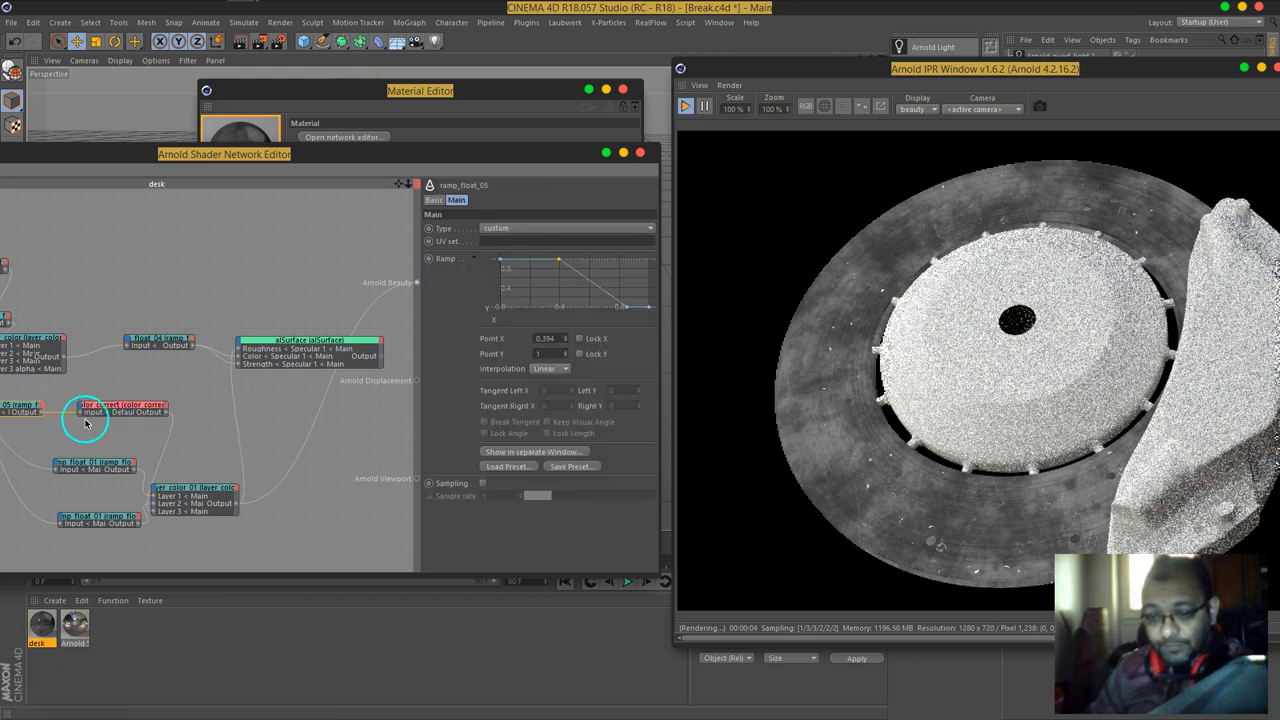
click(97, 410)
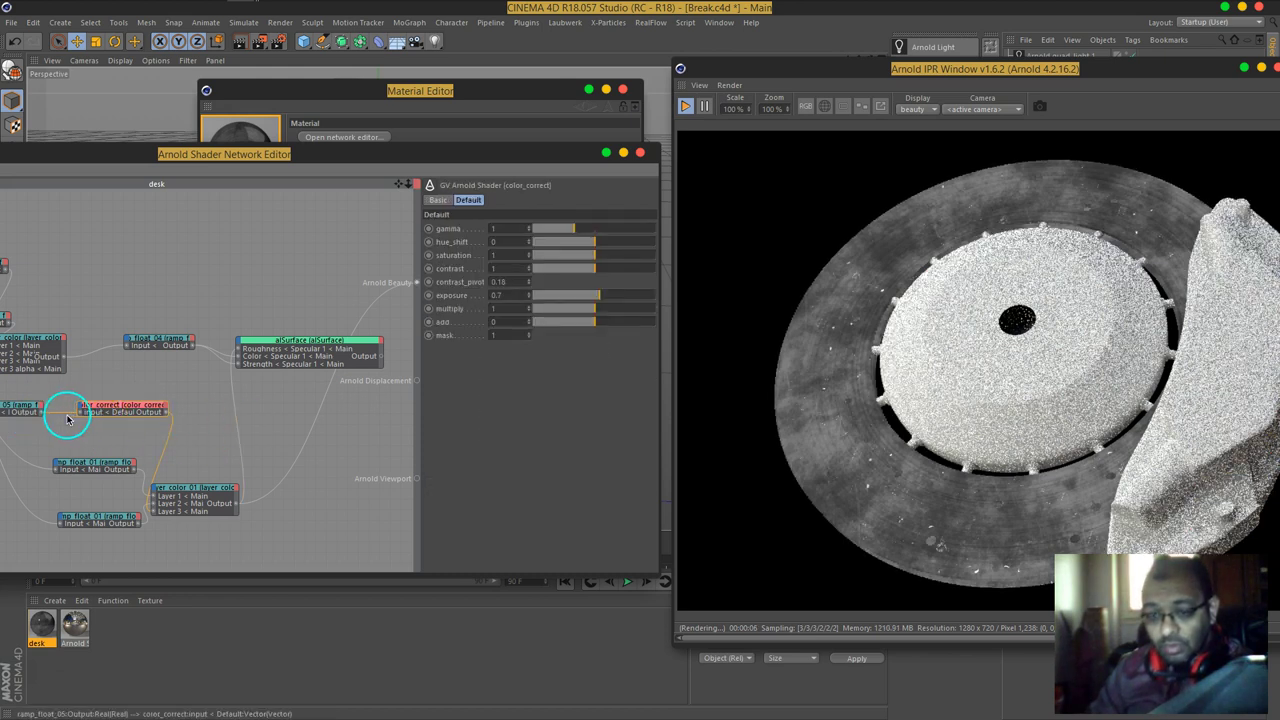
click(22, 410)
drag(567, 287, 523, 263)
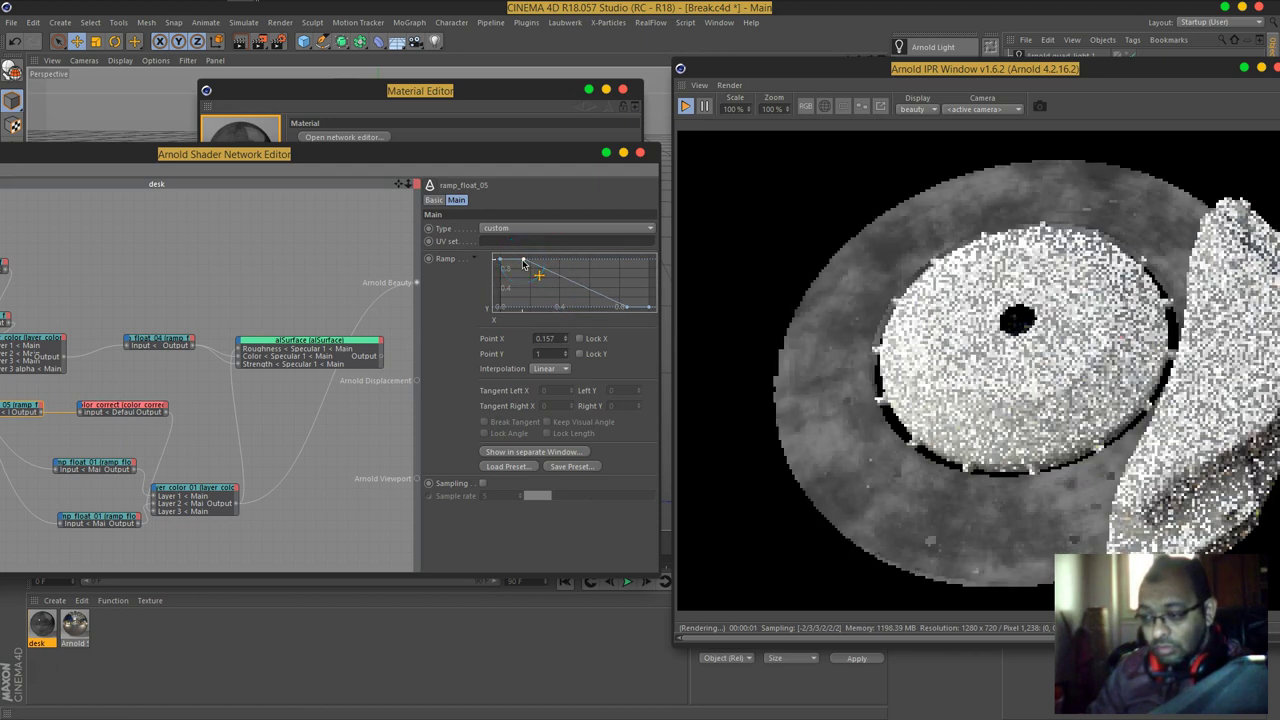
Step: Replace the ramp_float_05 node with a complement node wired between image_04 and color_correct
drag(163, 401, 363, 394)
drag(313, 175, 500, 177)
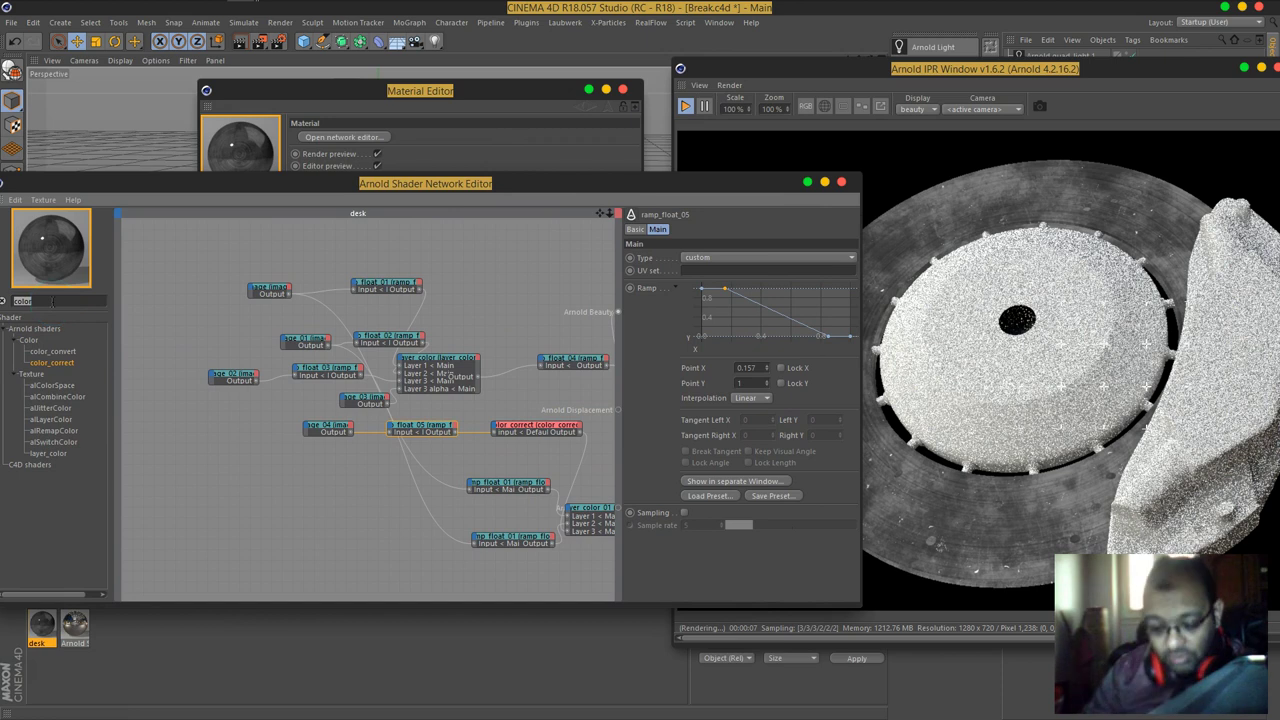
text(com)
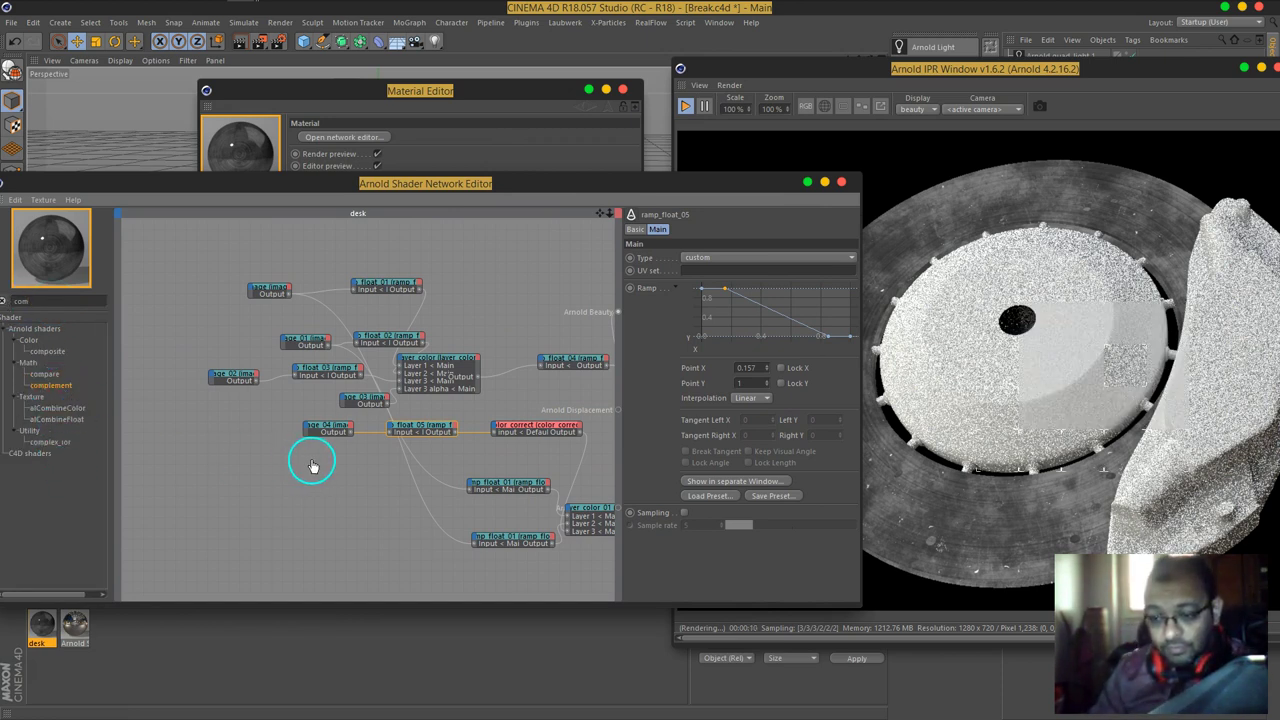
drag(430, 430, 340, 428)
click(340, 428)
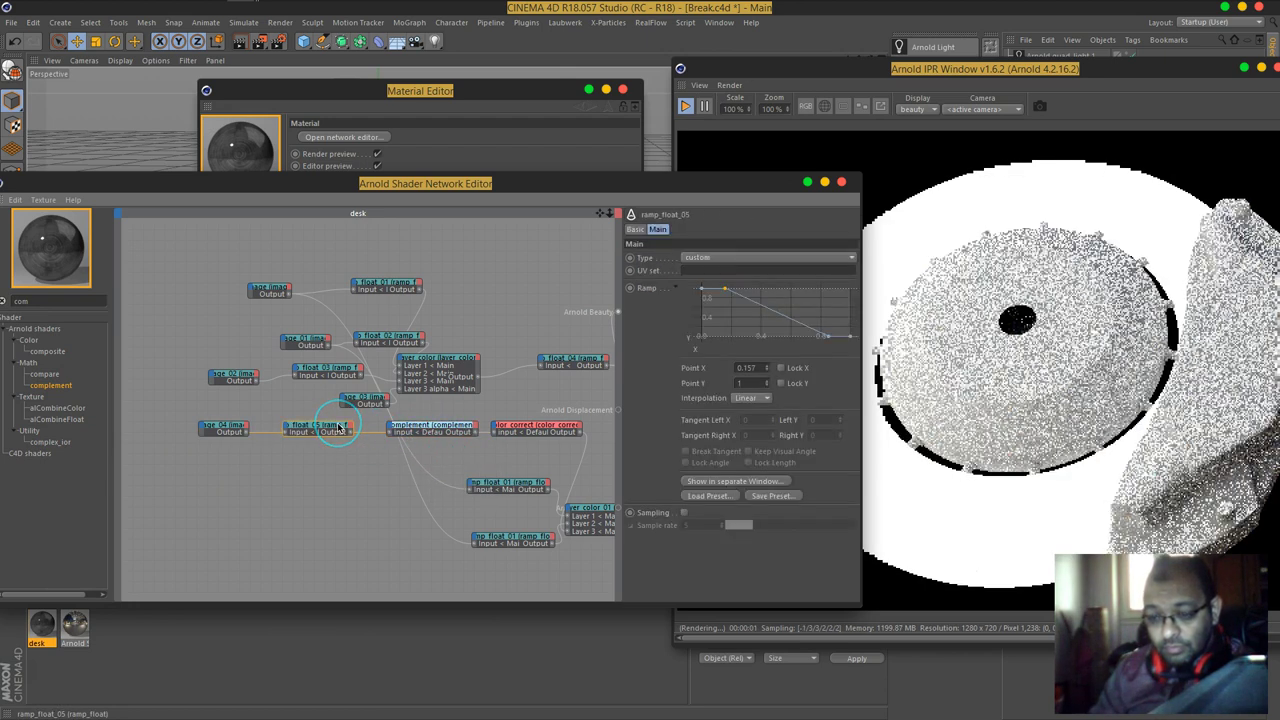
key(Delete)
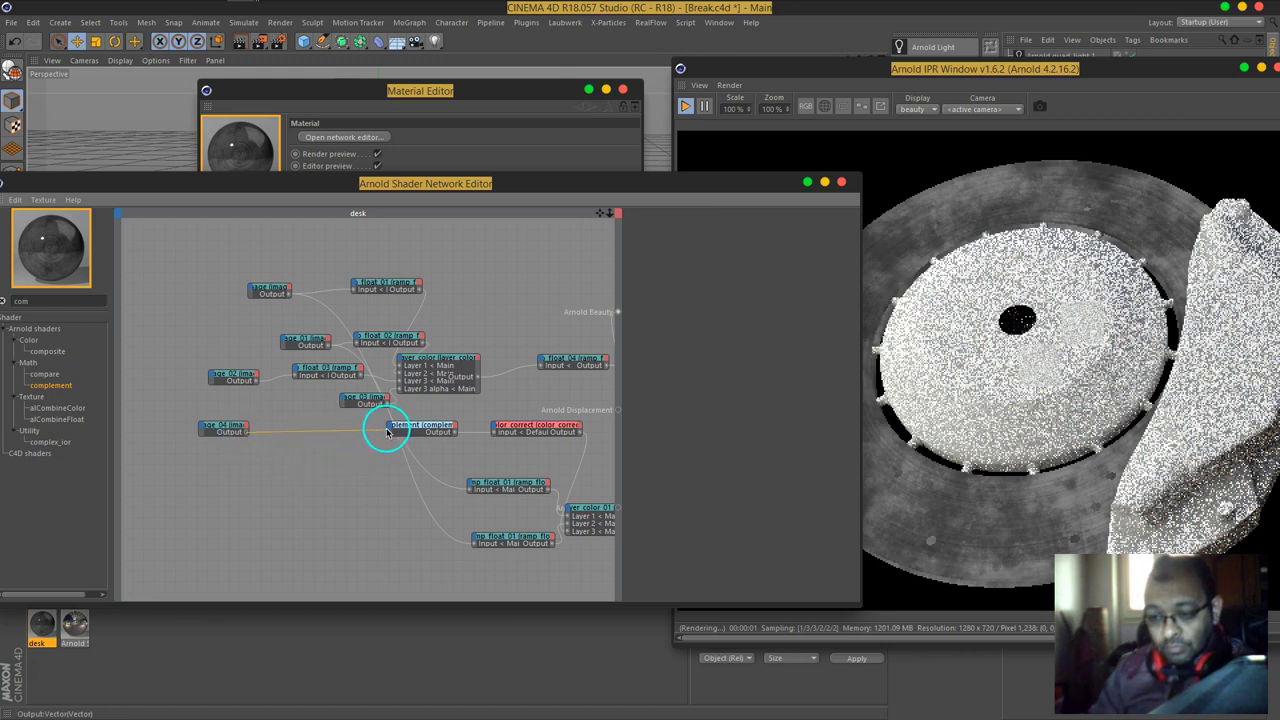
click(447, 437)
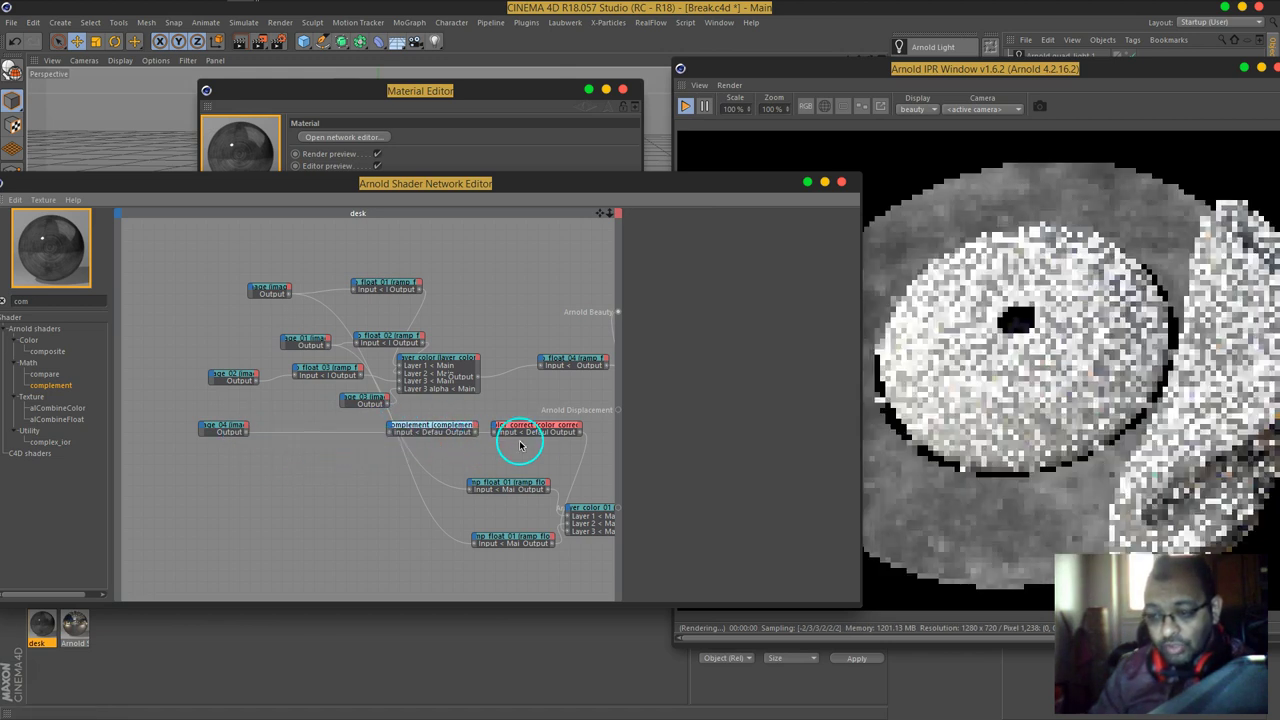
Step: Set the color_correct node's gamma to 0.44 and its exposure to 5.75
middle_drag(562, 445, 394, 429)
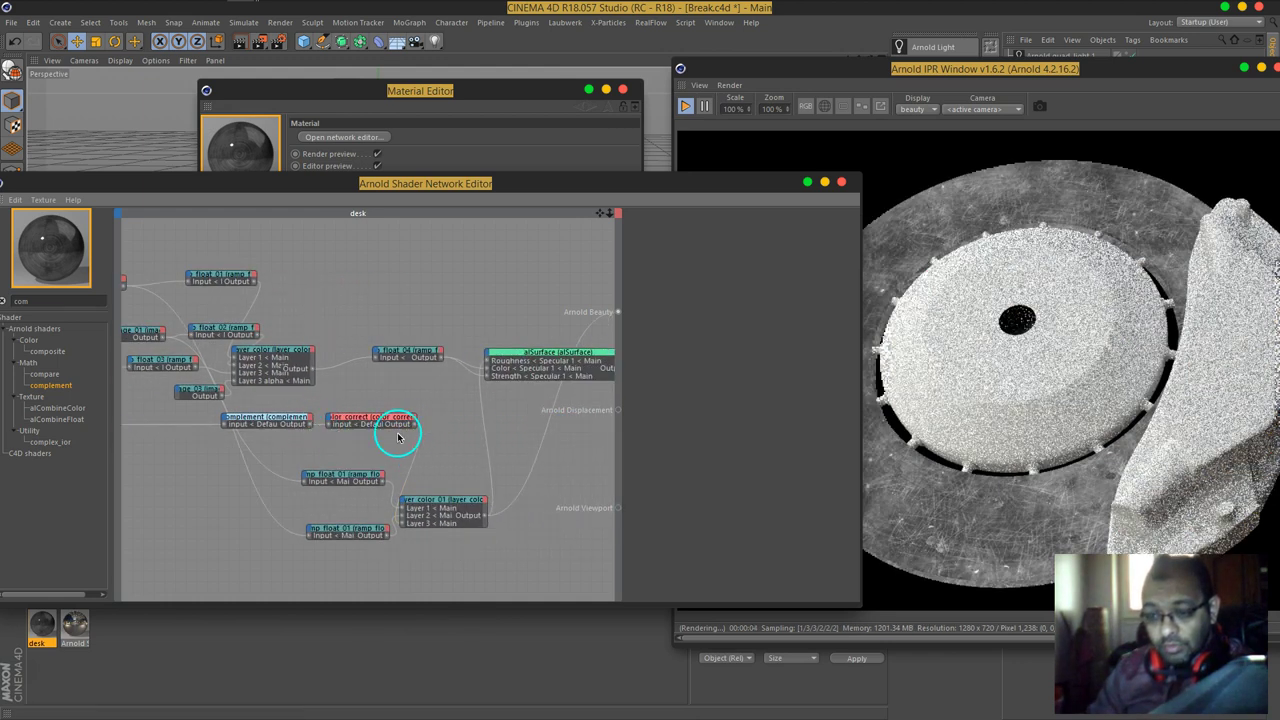
drag(353, 486, 323, 438)
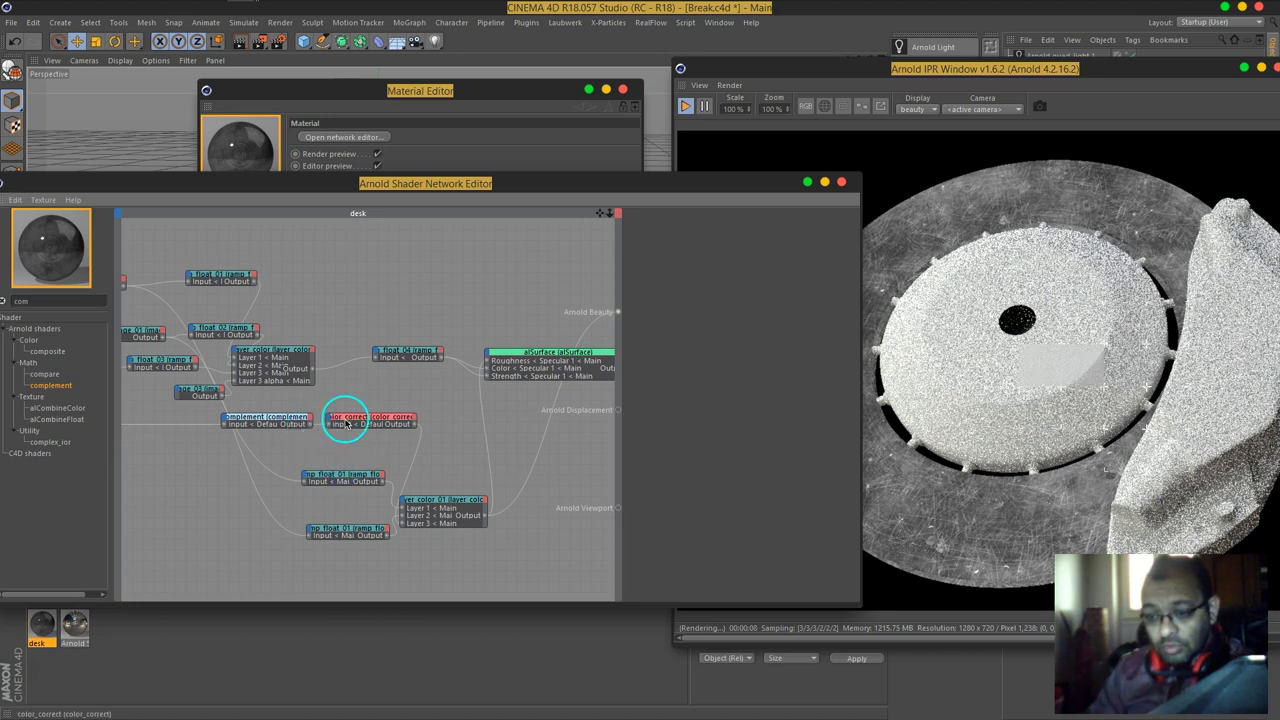
click(345, 423)
drag(806, 326, 812, 331)
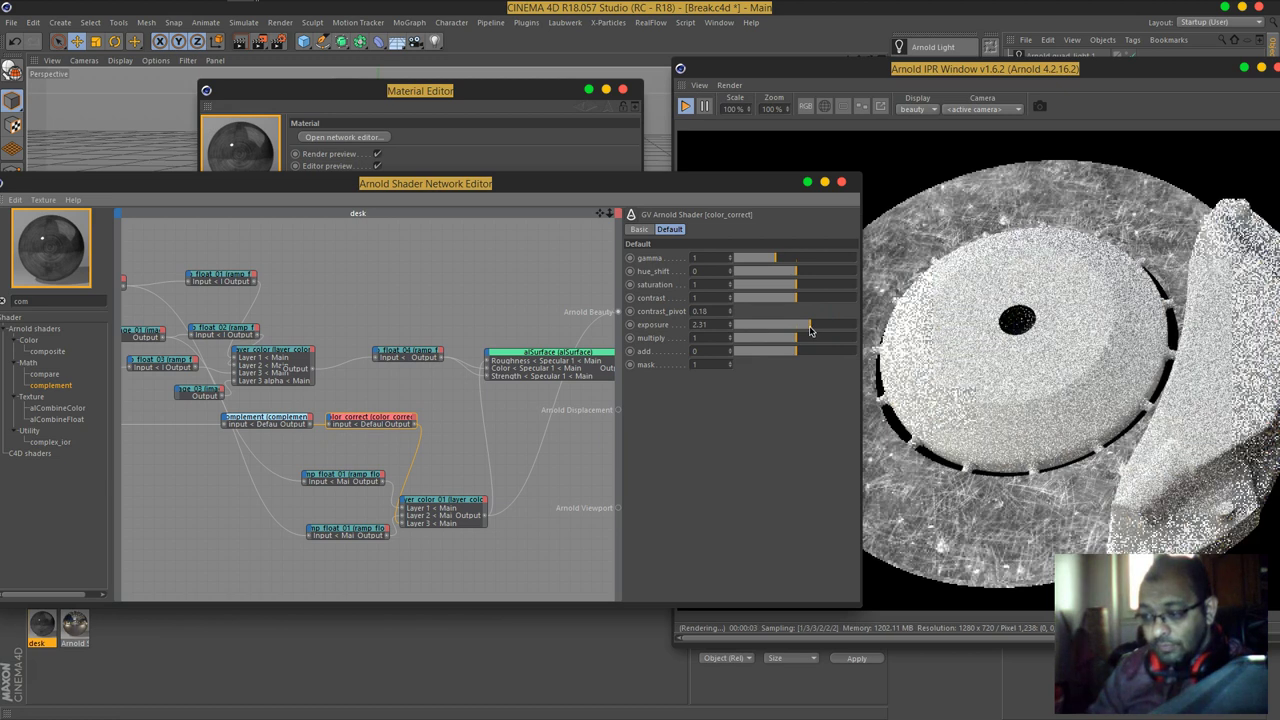
drag(806, 331, 800, 331)
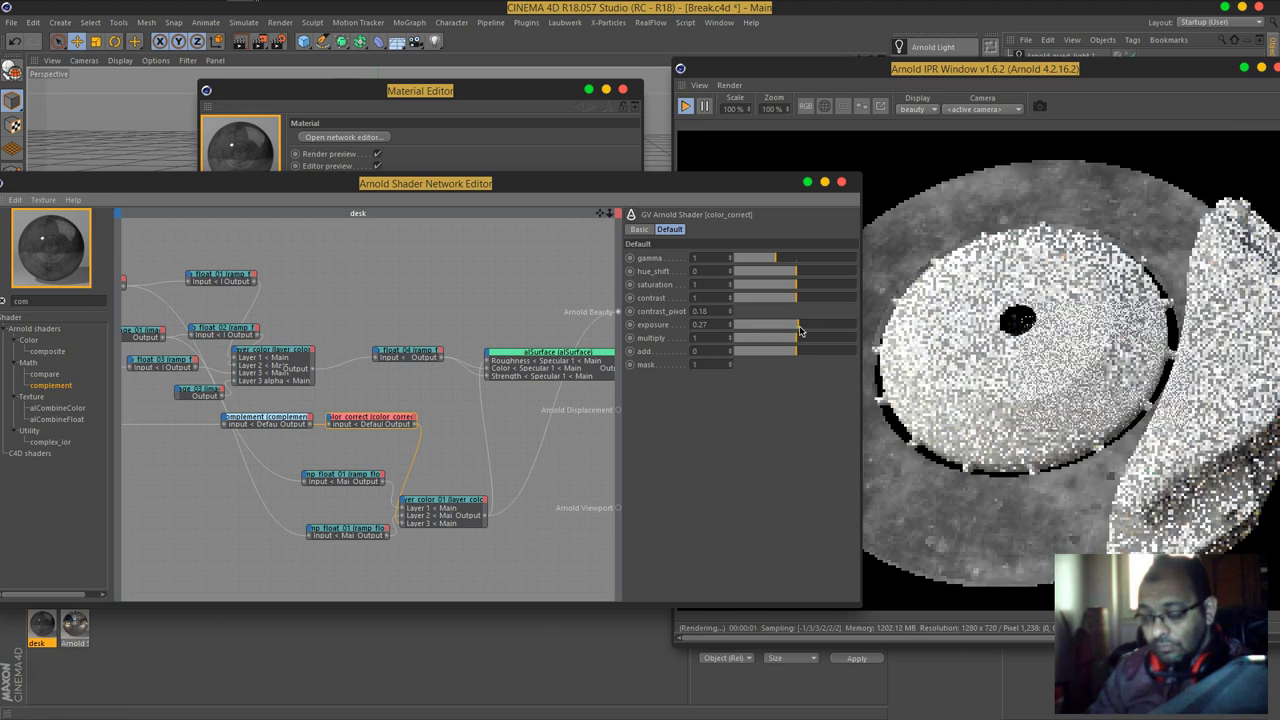
drag(758, 263, 754, 261)
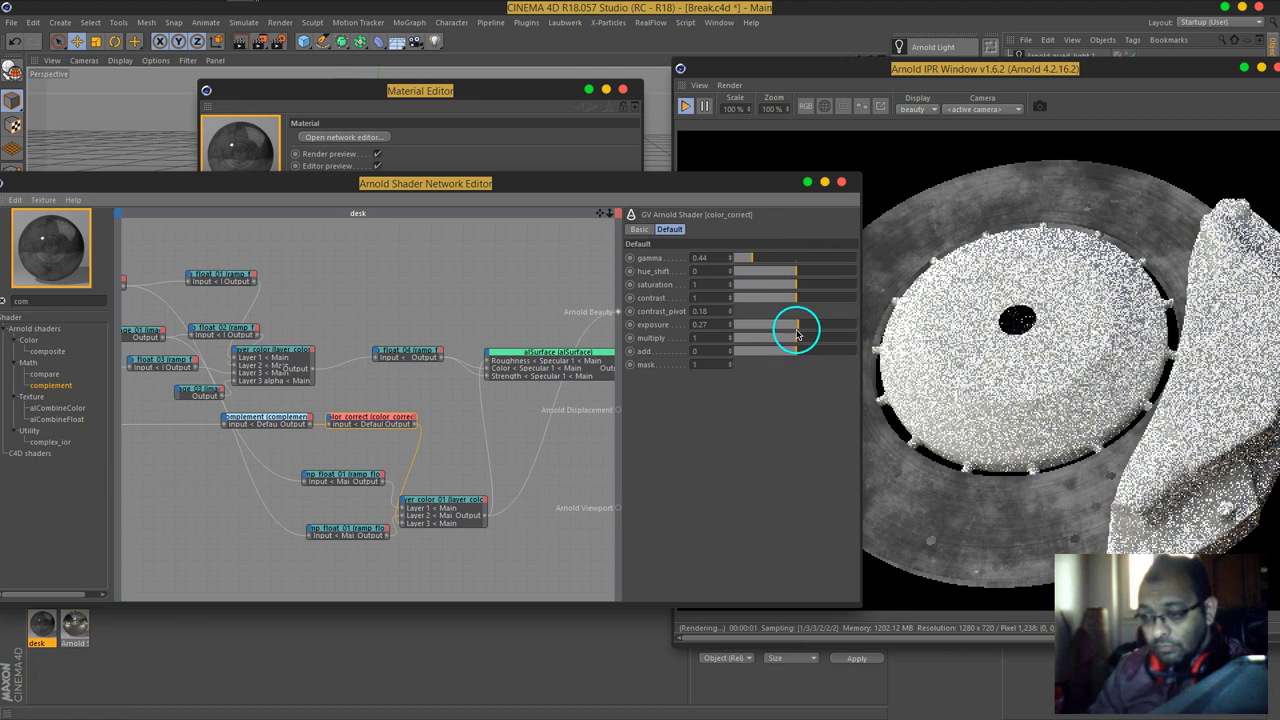
drag(797, 331, 803, 334)
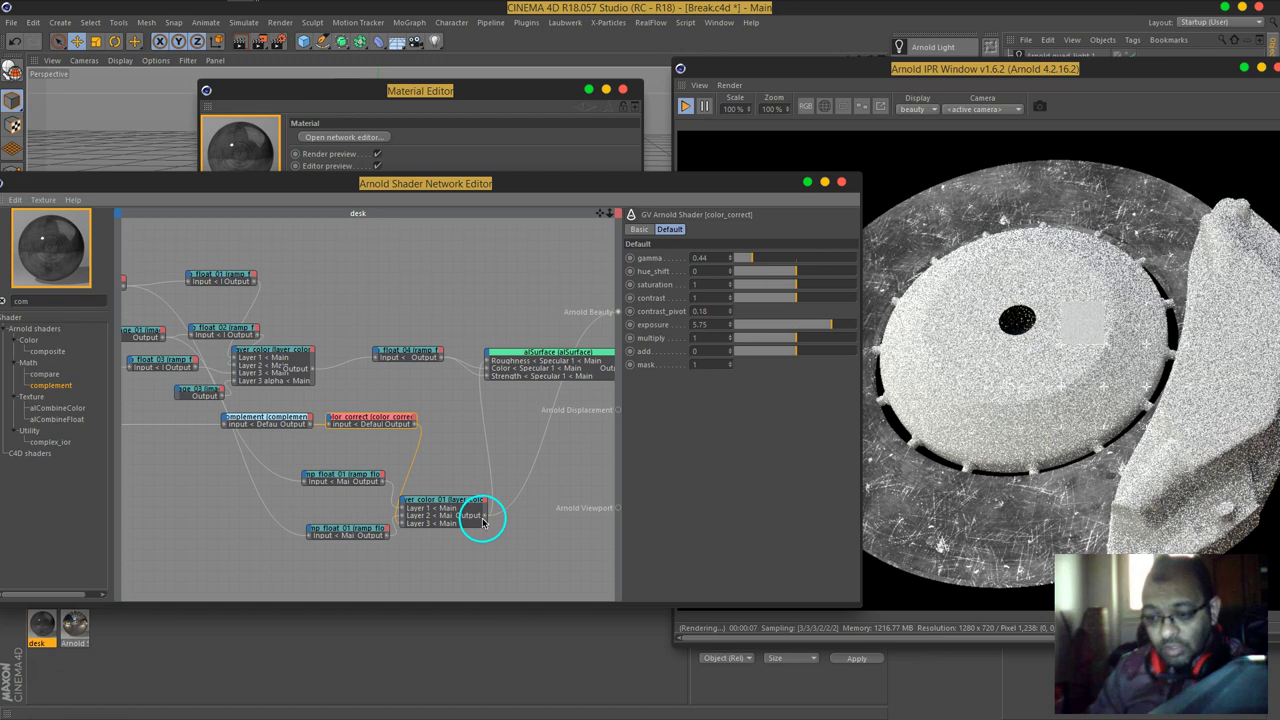
middle_drag(554, 417, 480, 408)
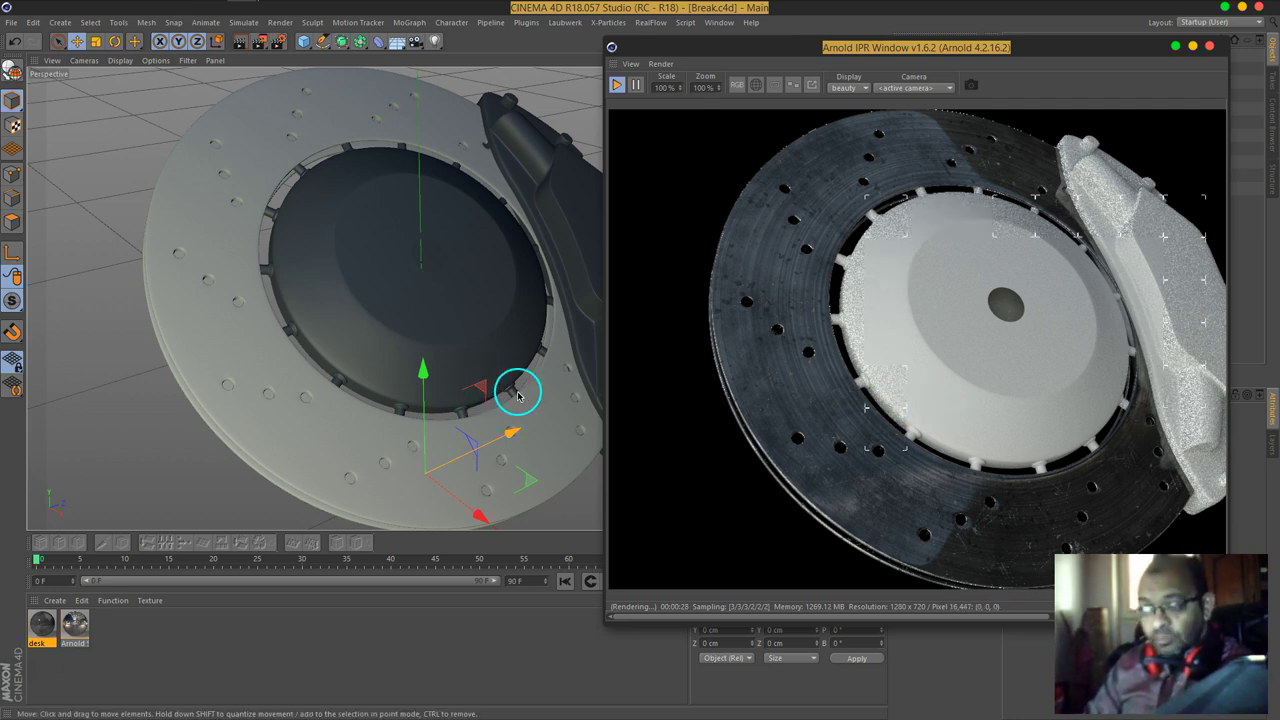
Step: Examine the disk's scratches and reflections in the IPR render from a low side angle and close to the outer ring
alt+drag(525, 418, 410, 358)
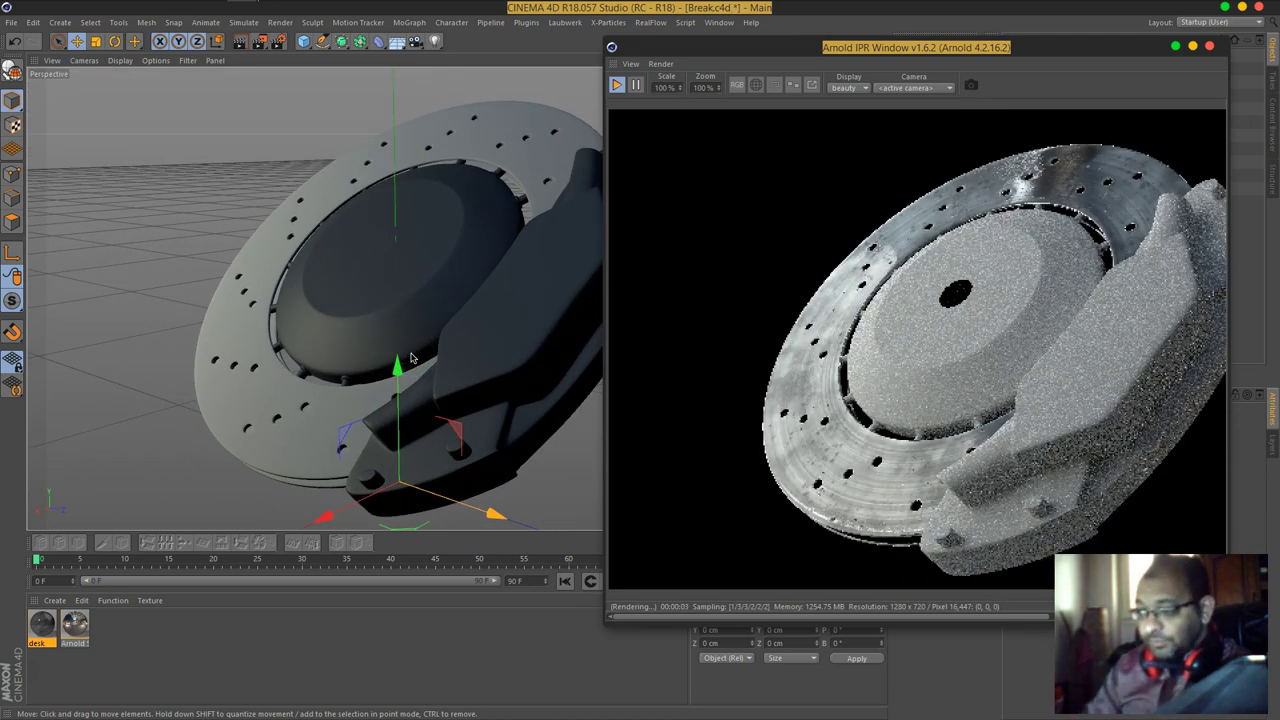
alt+click(391, 363)
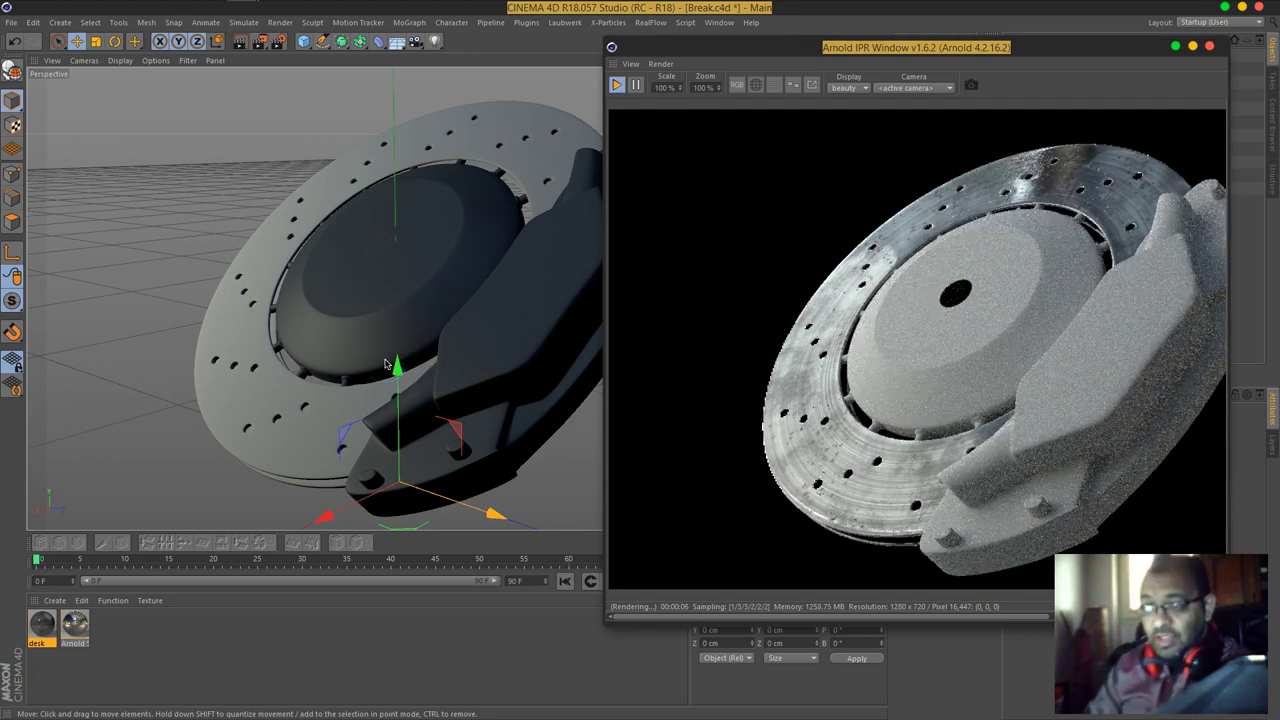
alt+click(393, 365)
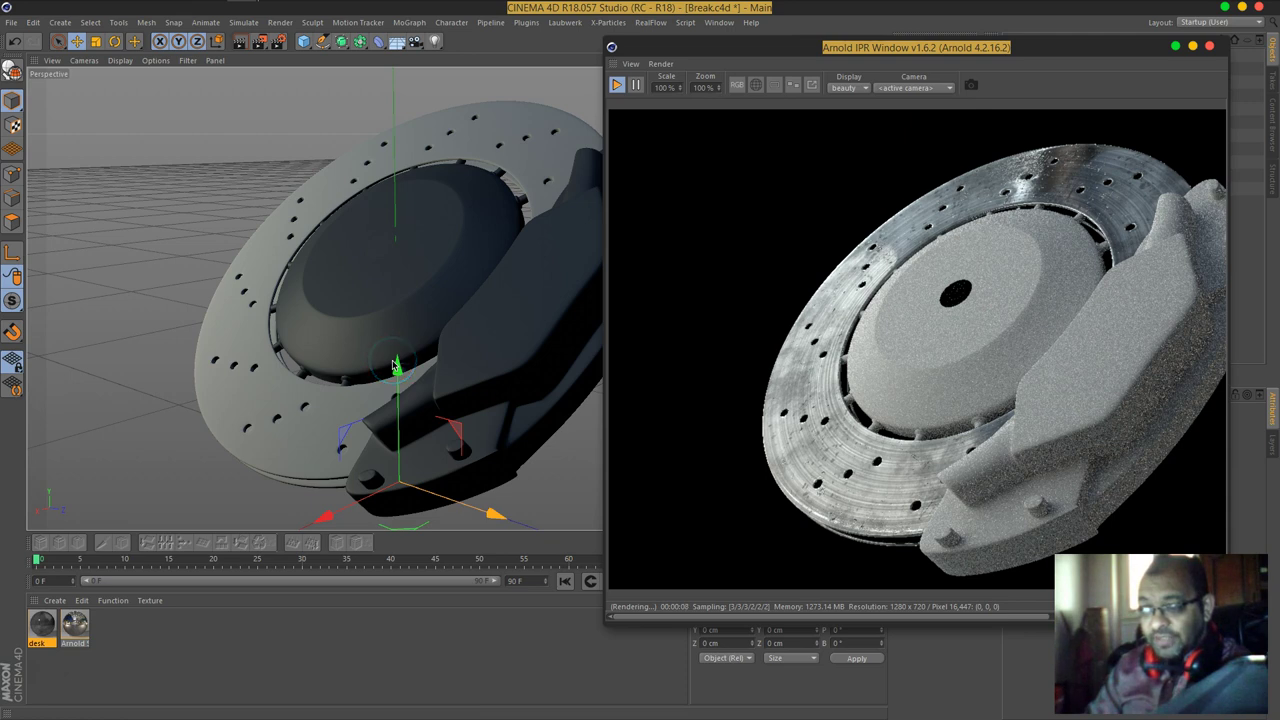
click(766, 459)
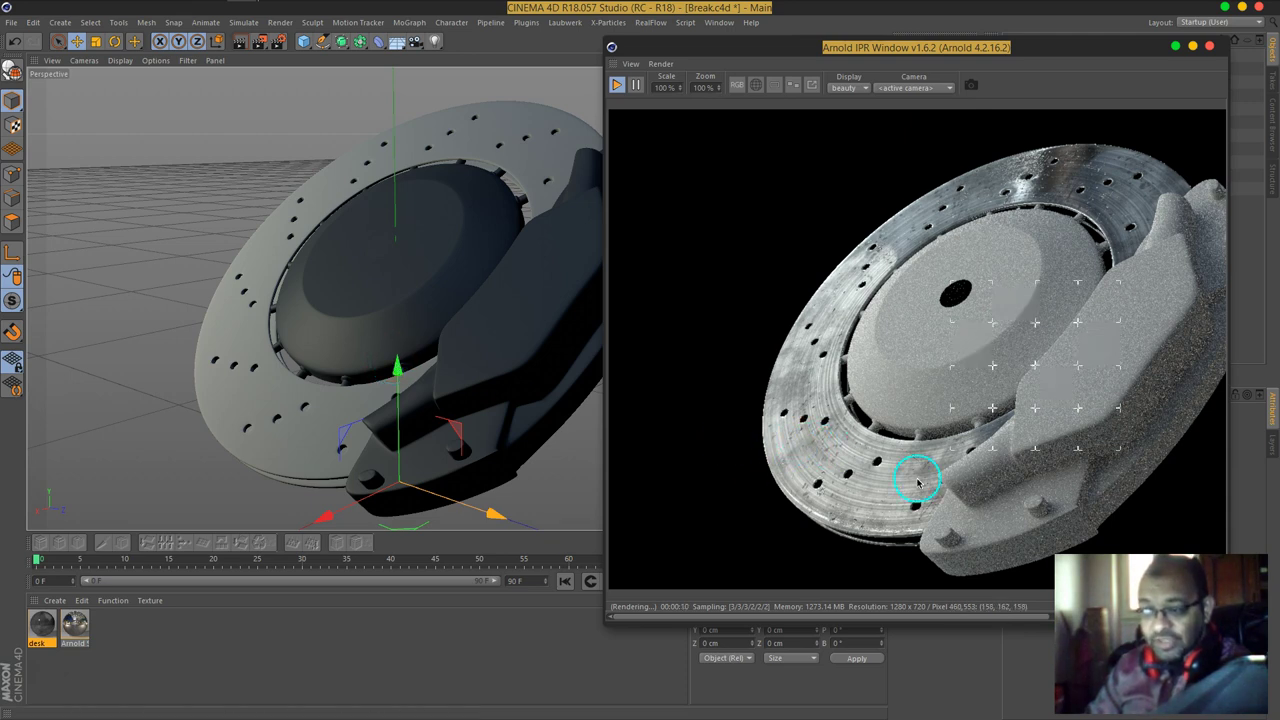
drag(1022, 180, 372, 476)
alt+drag(317, 442, 397, 274)
scroll(383, 278, up, 5)
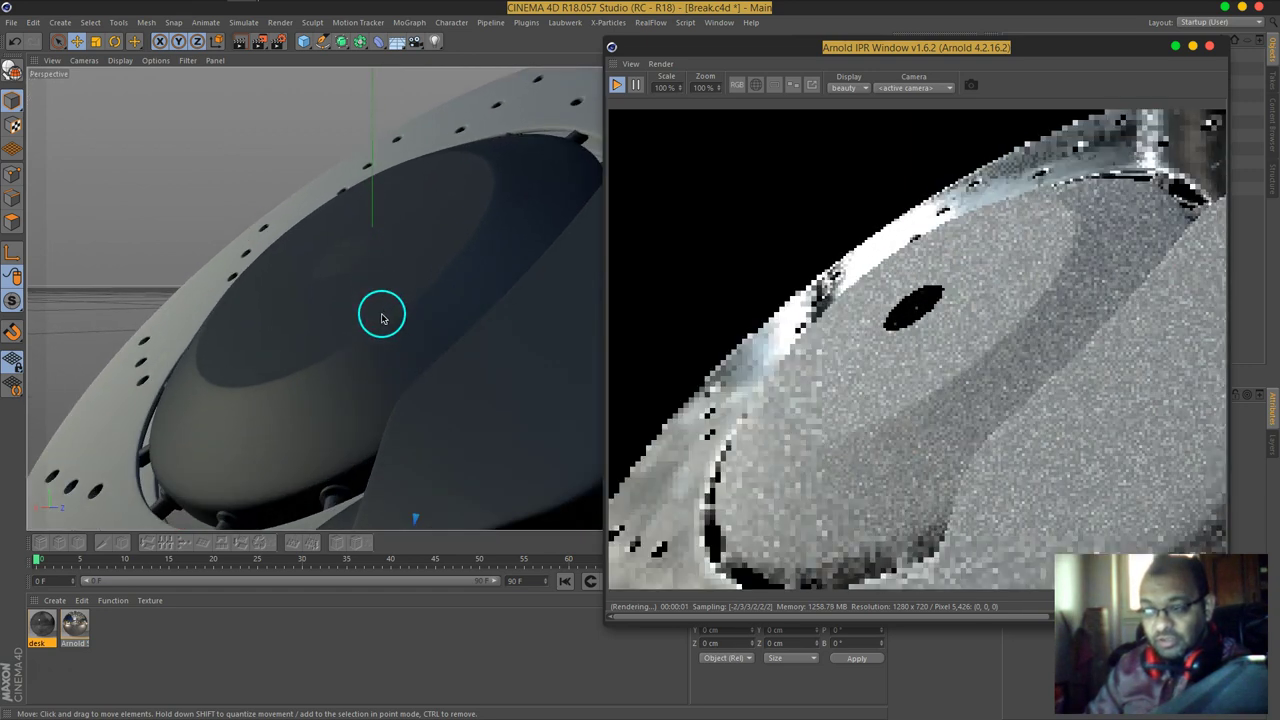
alt+drag(320, 317, 449, 386)
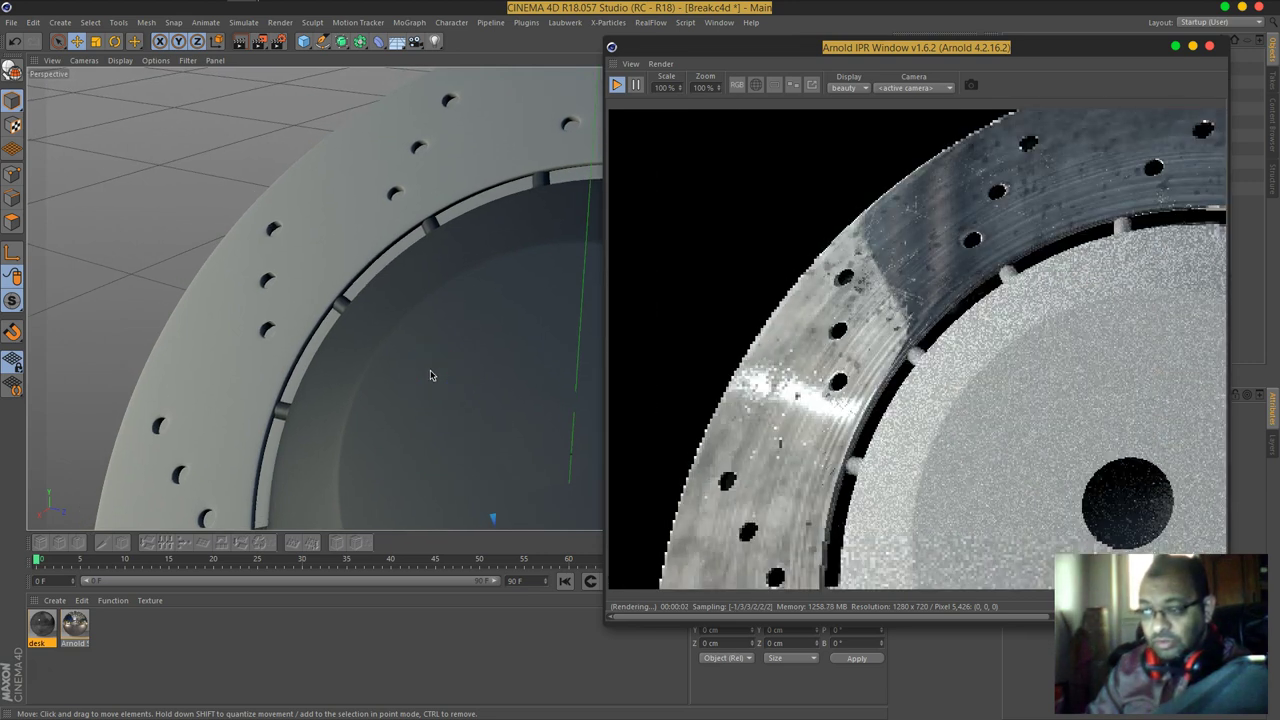
scroll(430, 375, down, 3)
Step: Compare the disk's metal shading in the IPR render from frontal and oblique views, with the render zoomed to 80%
alt+drag(497, 400, 460, 291)
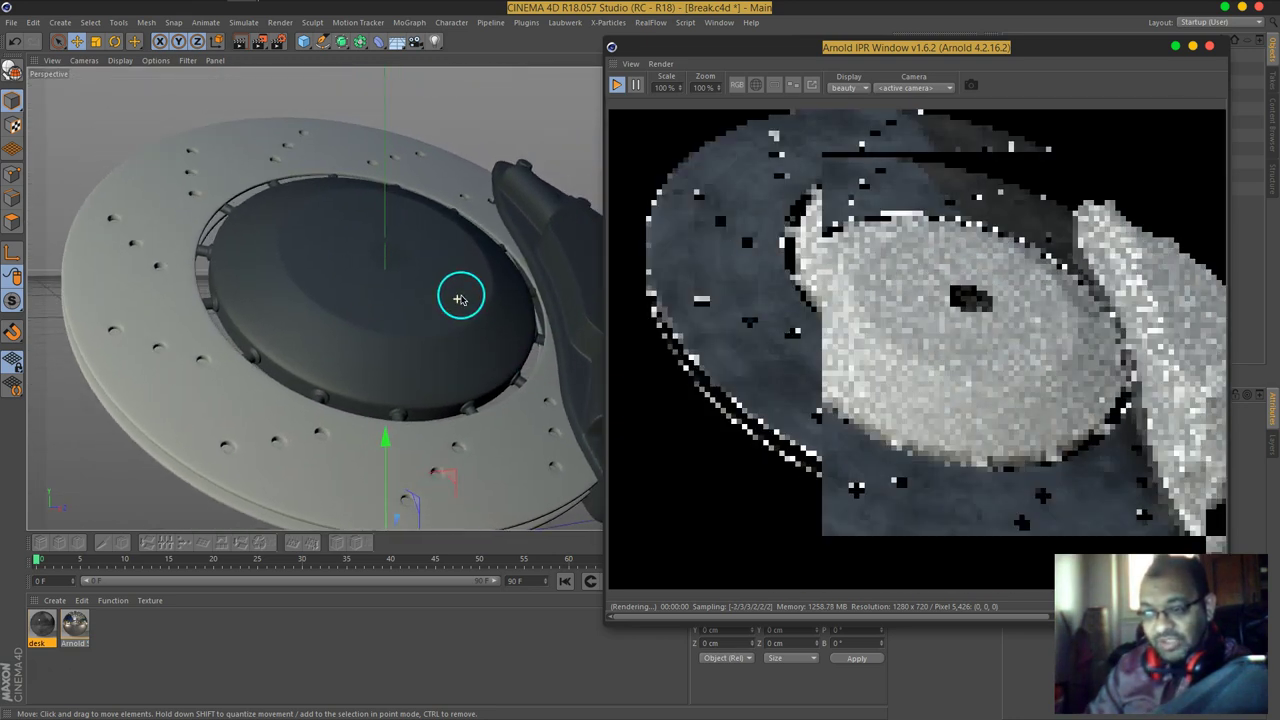
scroll(462, 291, up, 4)
mouse_move(486, 340)
alt+mouse_down()
mouse_move(531, 317)
mouse_move(481, 323)
mouse_move(526, 351)
mouse_move(466, 323)
mouse_move(497, 349)
alt+mouse_up()
drag(1049, 417, 821, 407)
scroll(986, 400, down, 2)
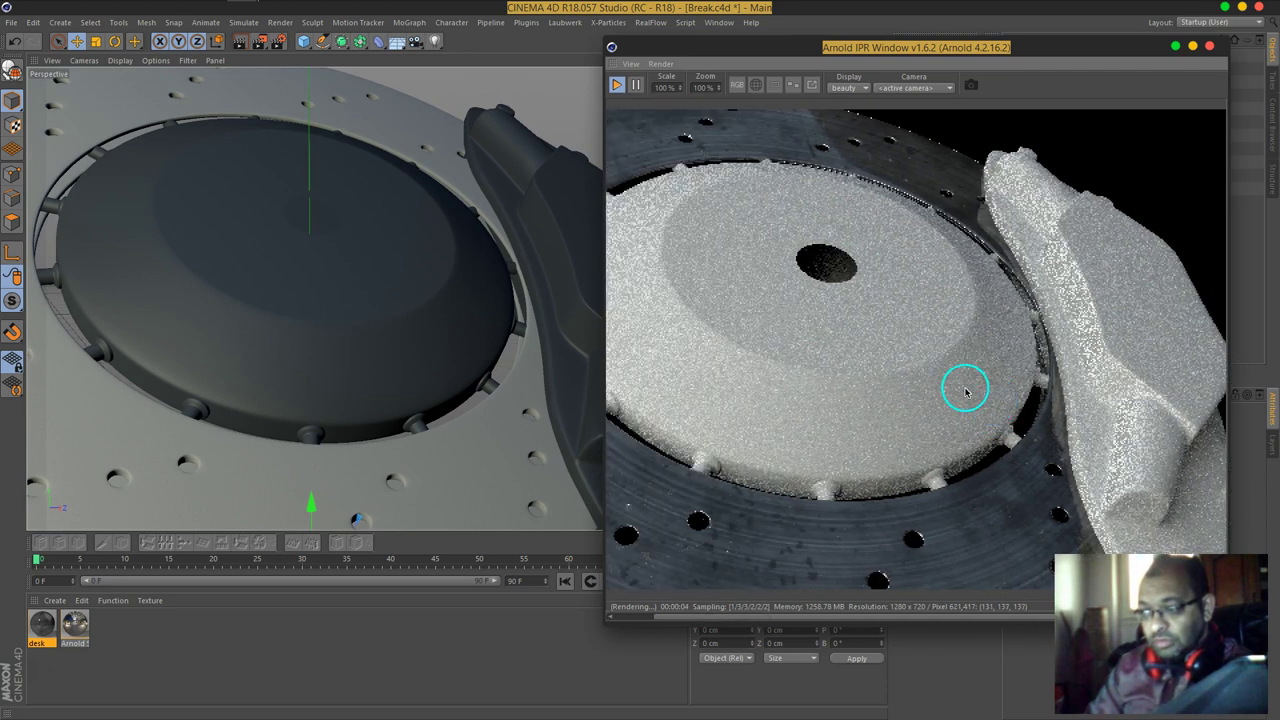
alt+drag(410, 368, 514, 357)
alt+drag(466, 297, 500, 355)
scroll(463, 375, down, 3)
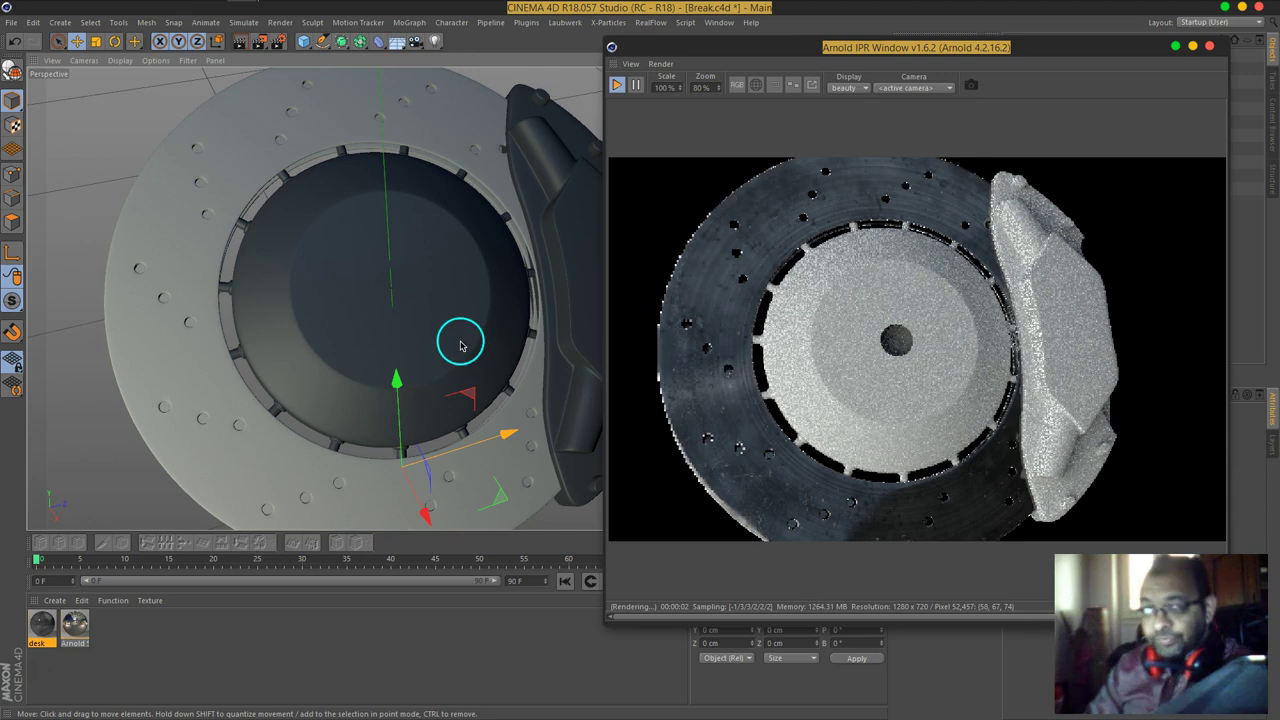
alt+drag(471, 371, 293, 335)
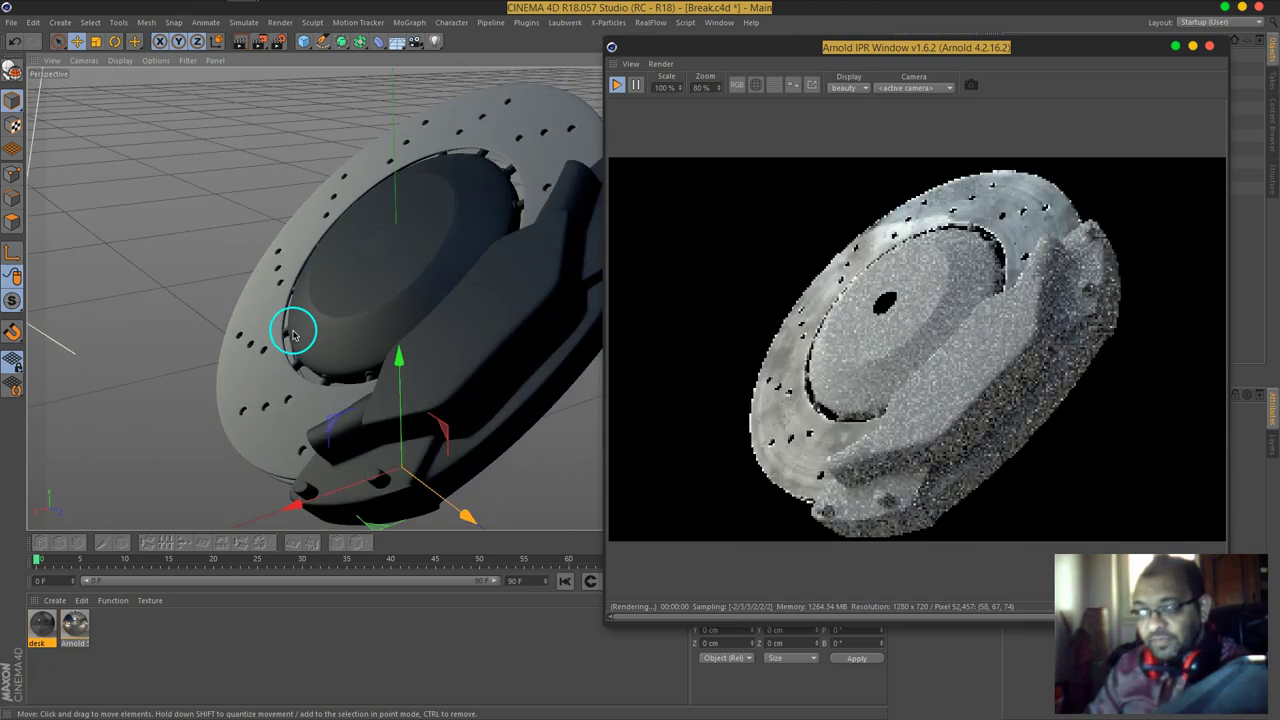
alt+drag(497, 287, 514, 314)
scroll(551, 287, up, 5)
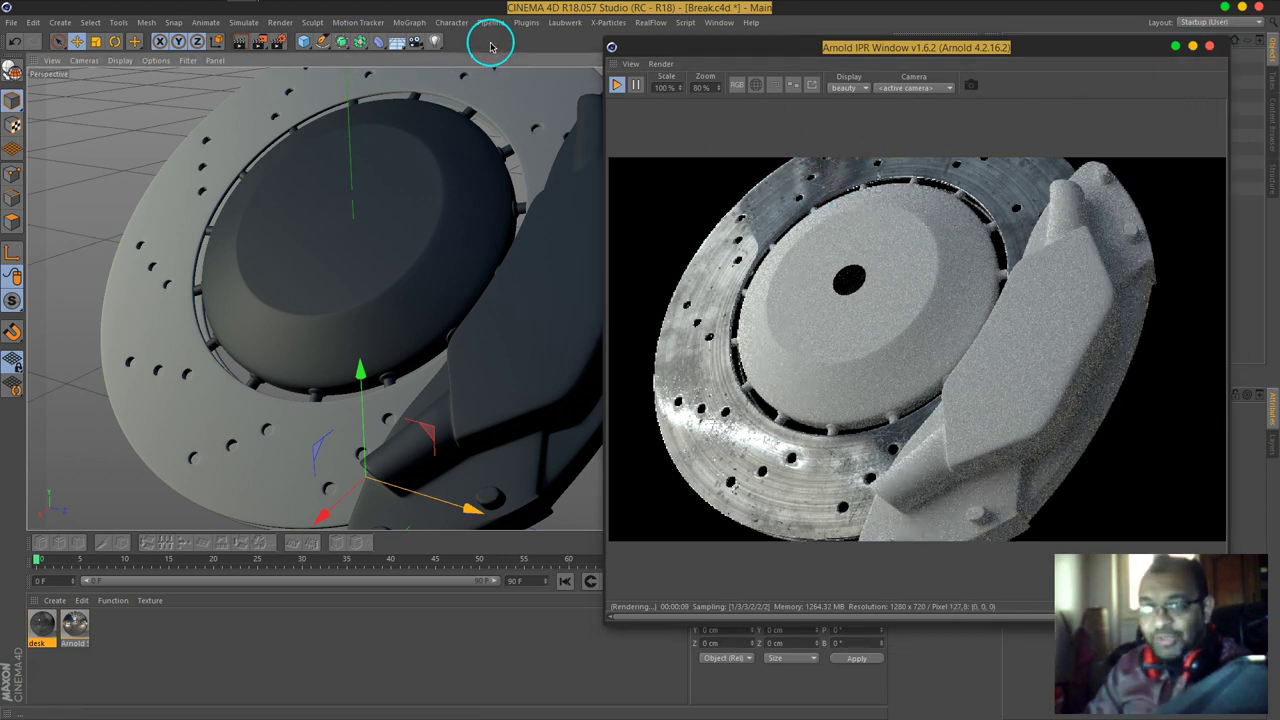
Step: Save the scene and reopen the desk material's shader network
key(ctrl+s)
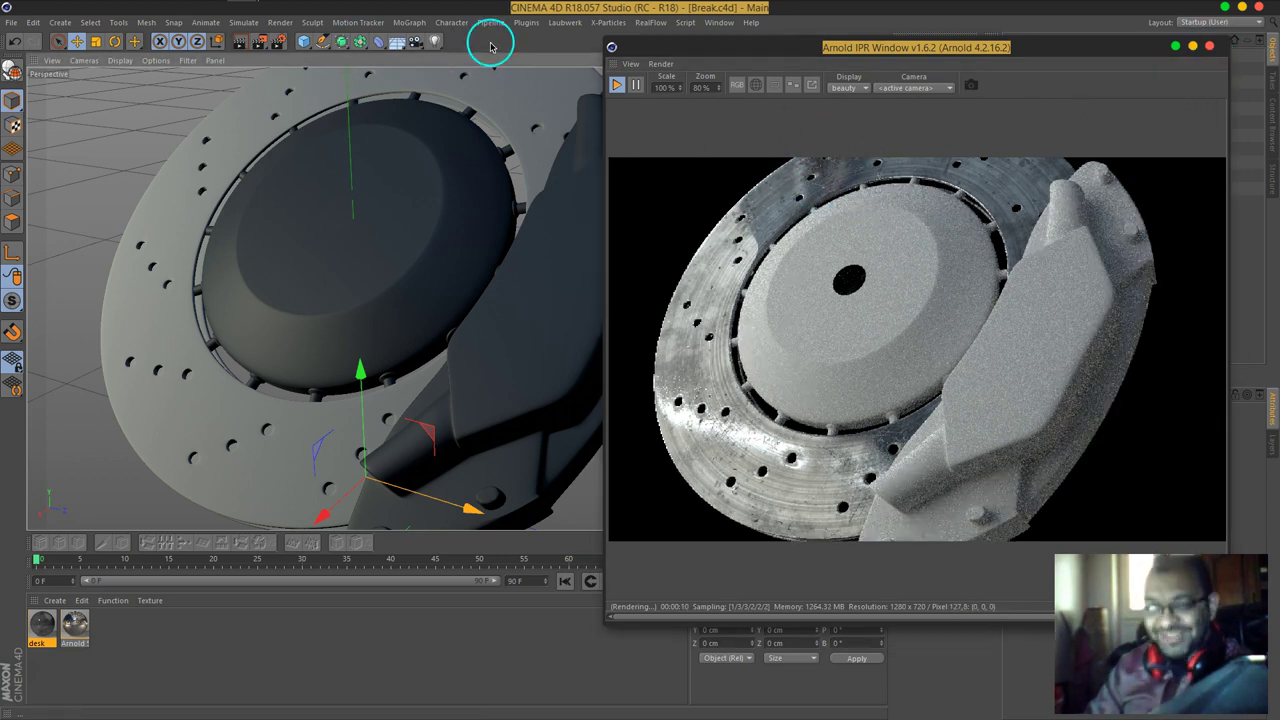
double_click(44, 626)
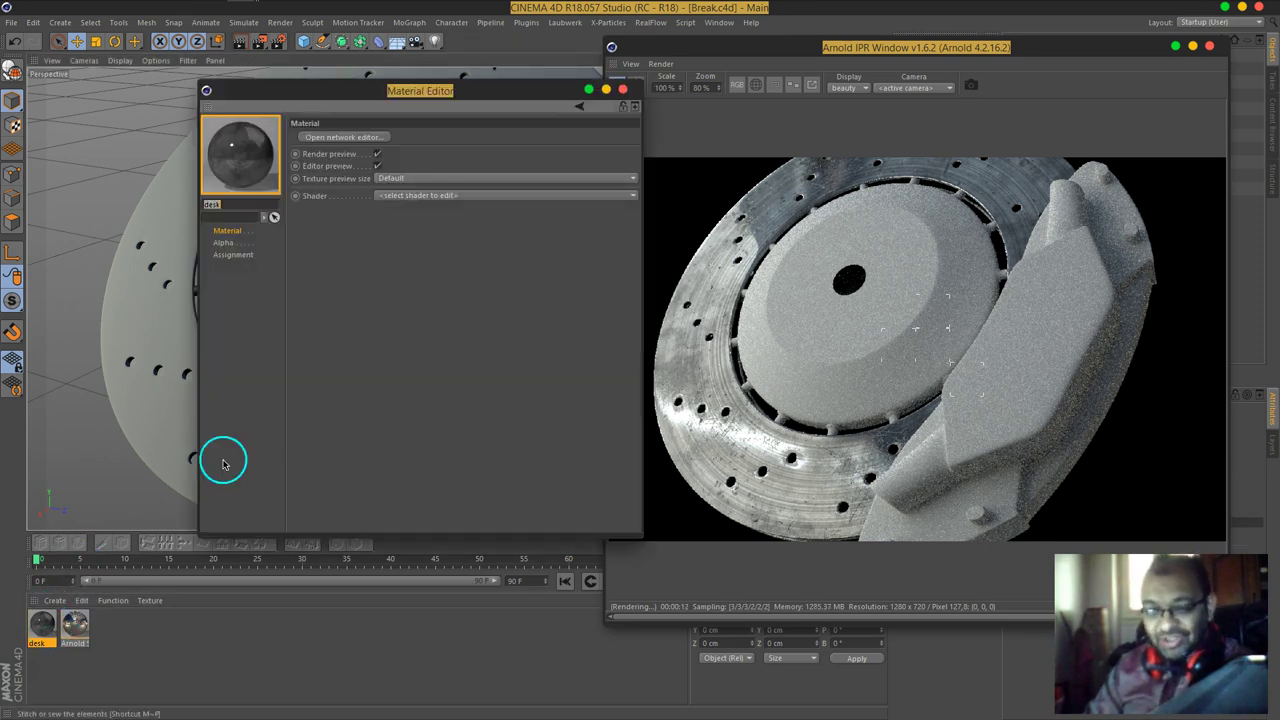
click(347, 137)
middle_drag(391, 268, 446, 236)
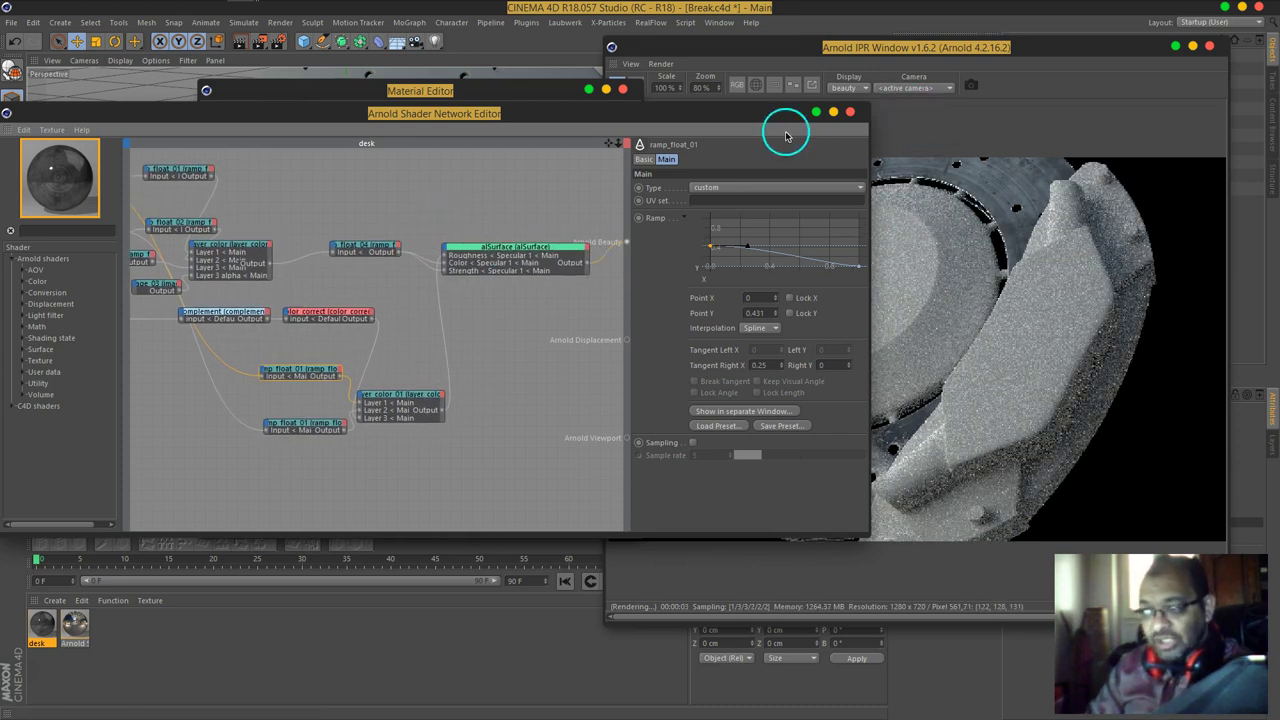
Step: Move the image_04 node next to the complement node, keeping the IPR render in sight
drag(906, 56, 959, 59)
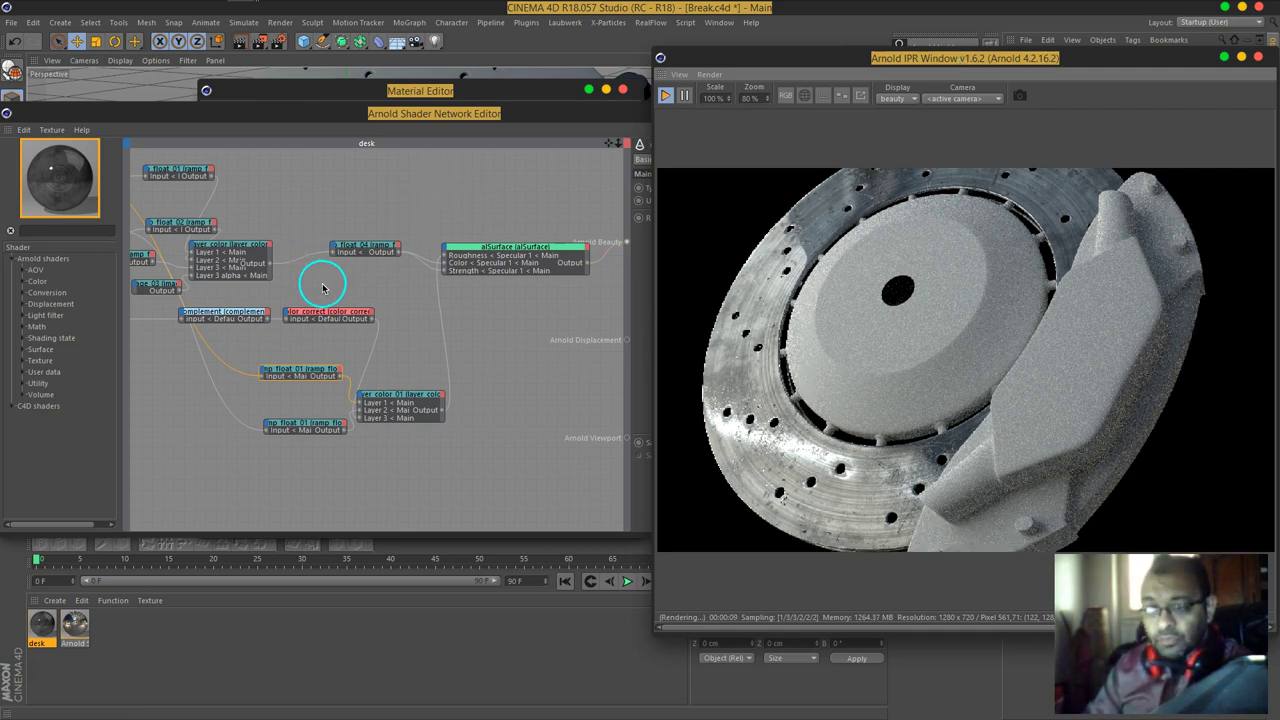
middle_drag(150, 332, 253, 338)
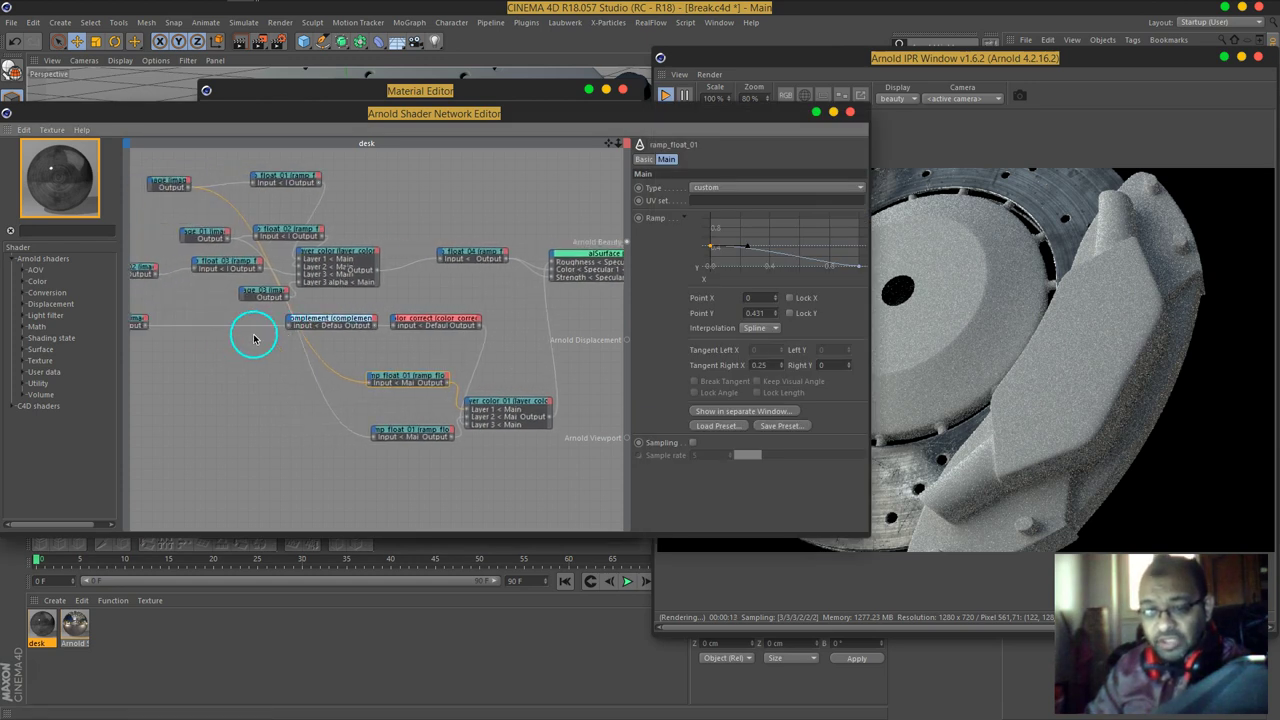
click(140, 324)
drag(142, 322, 256, 326)
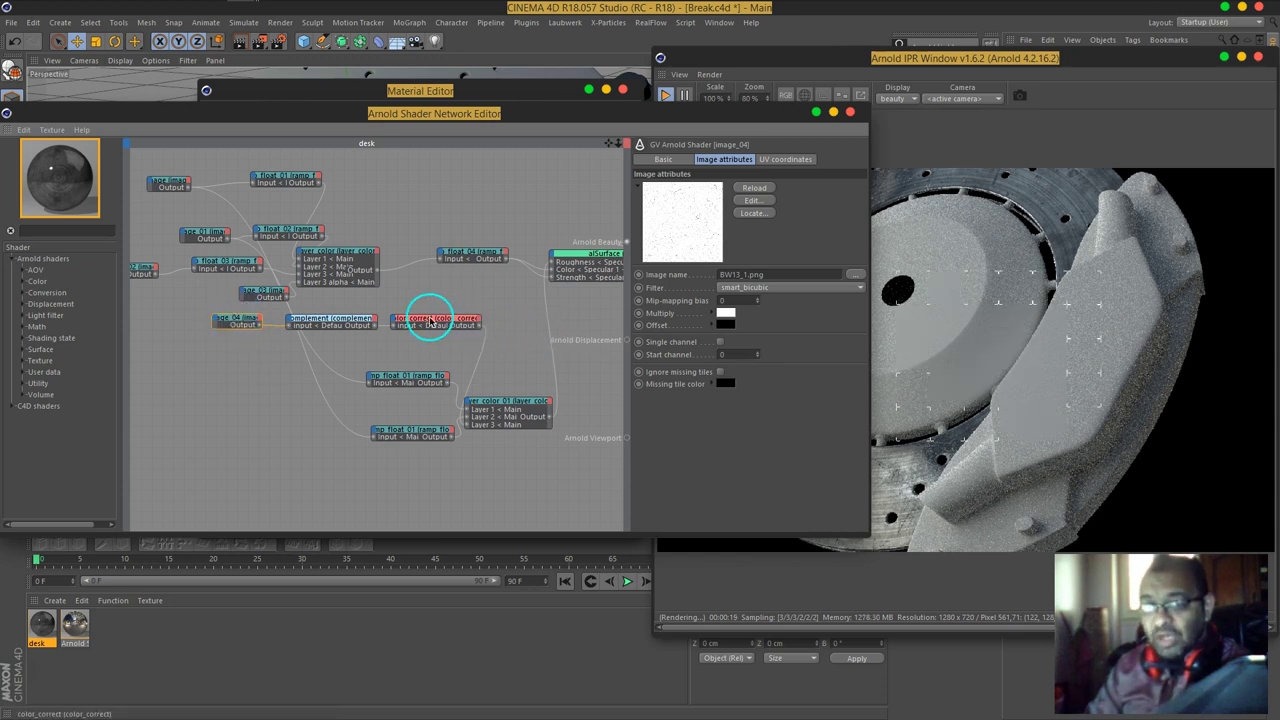
Step: Add a bump2d node to the desk network and connect the image_04 output to its Bump map input
middle_drag(535, 345, 470, 322)
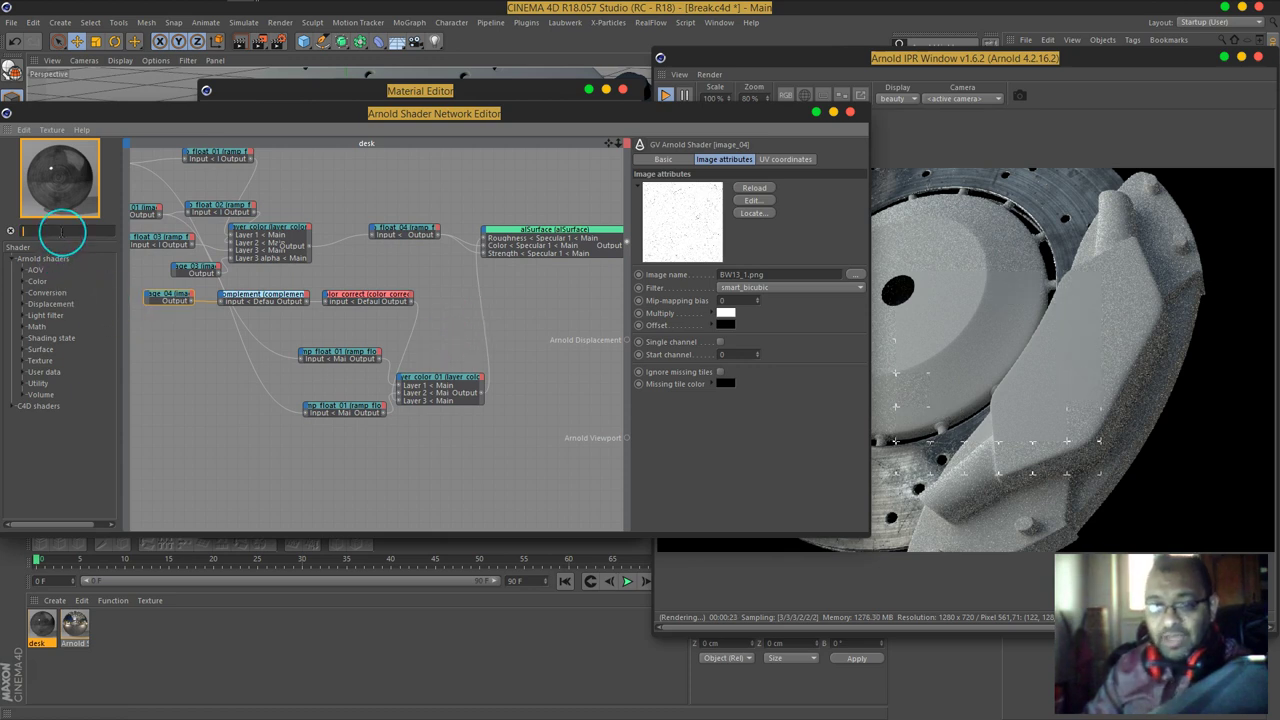
text(bum)
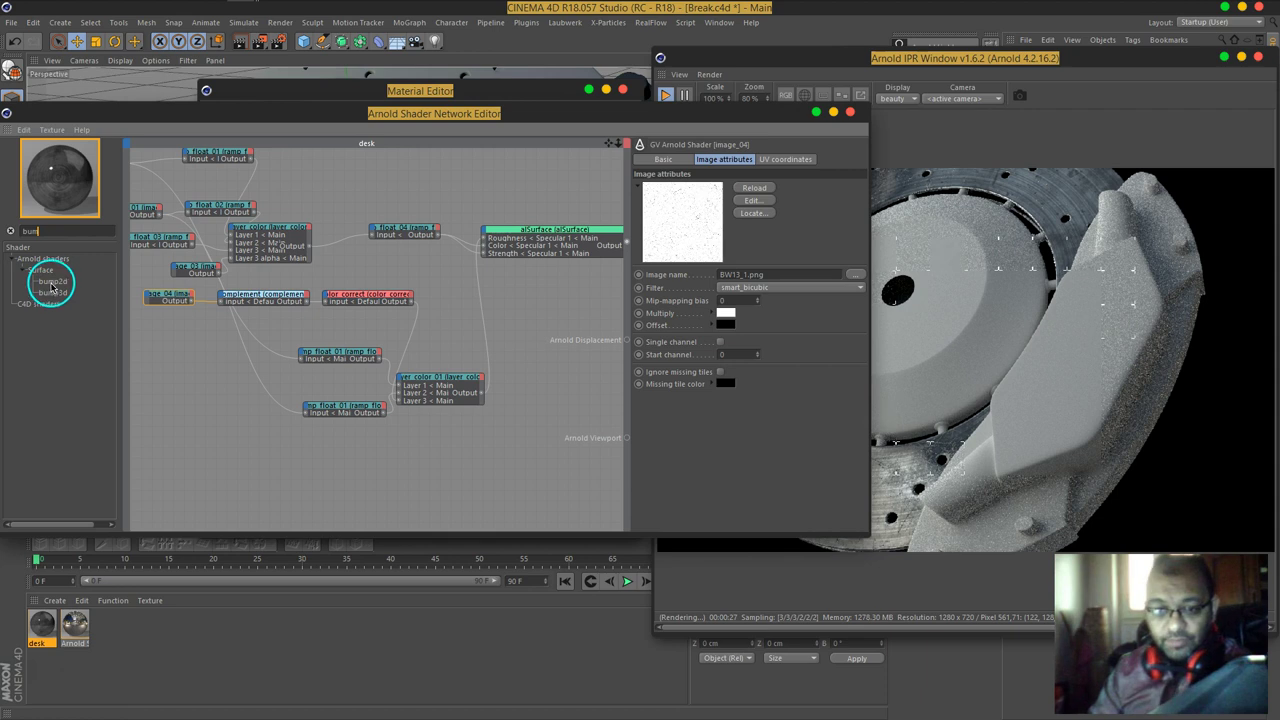
drag(480, 347, 517, 333)
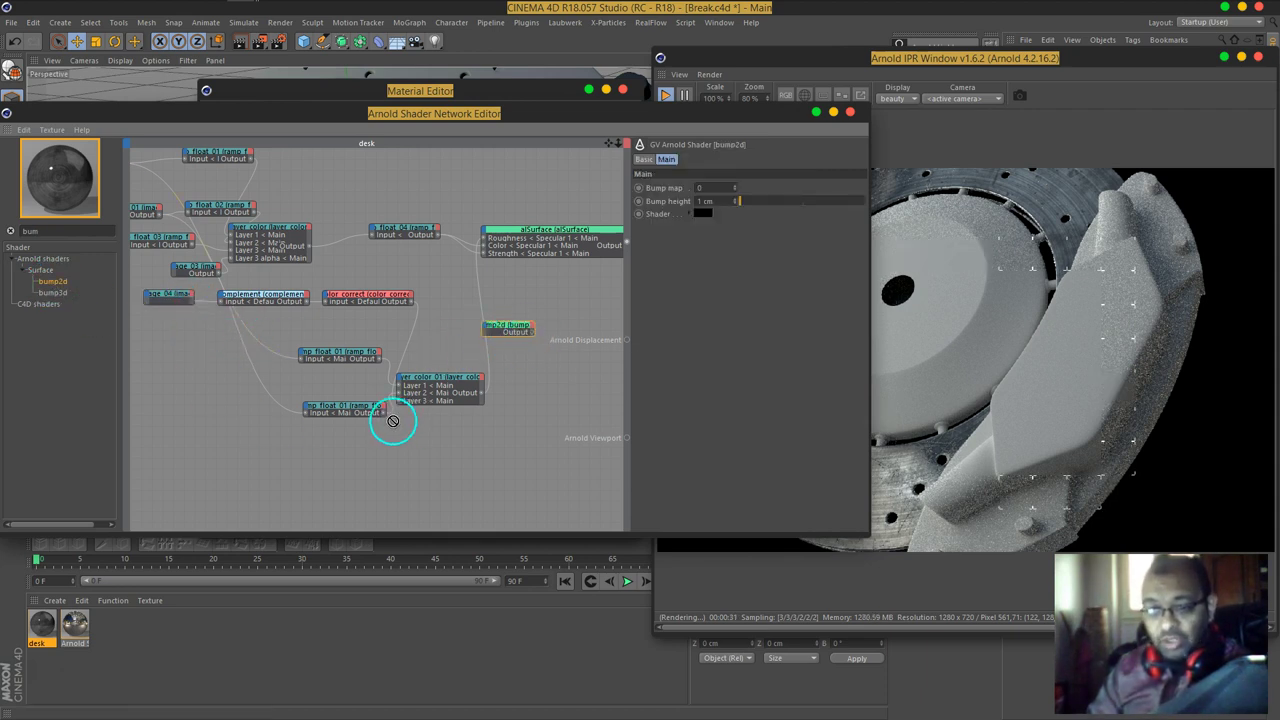
drag(189, 303, 190, 305)
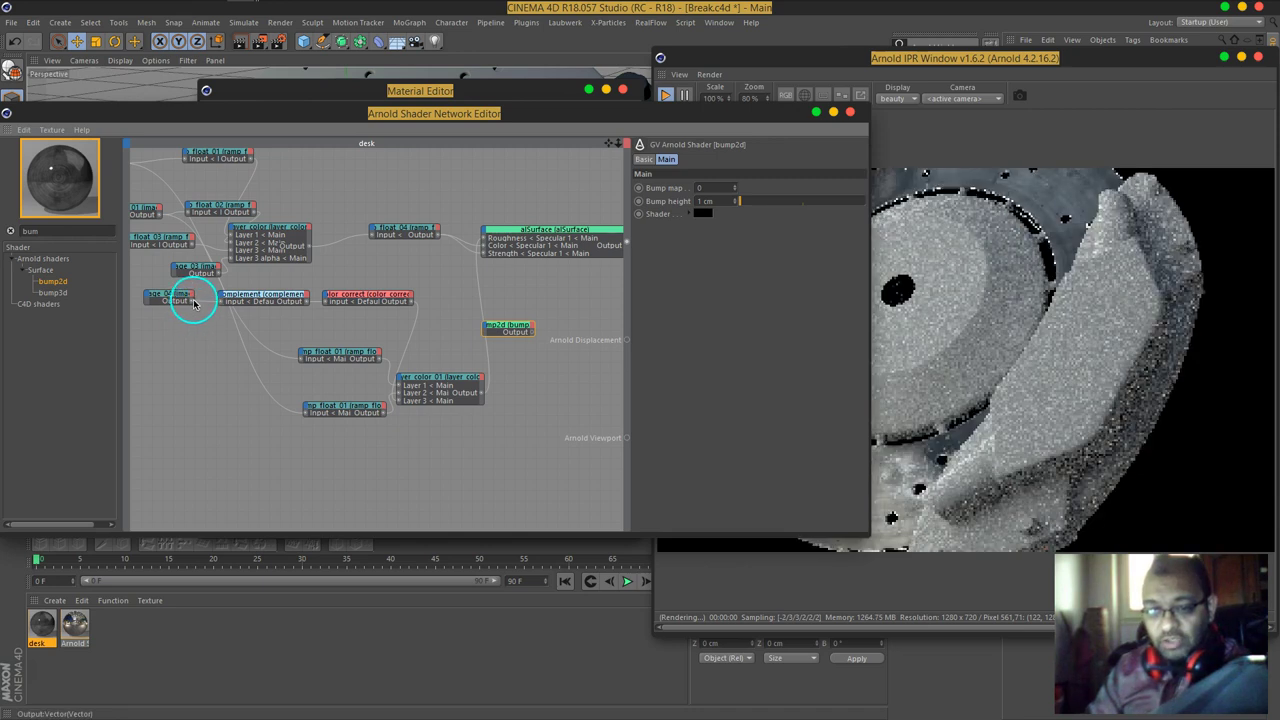
drag(486, 331, 544, 342)
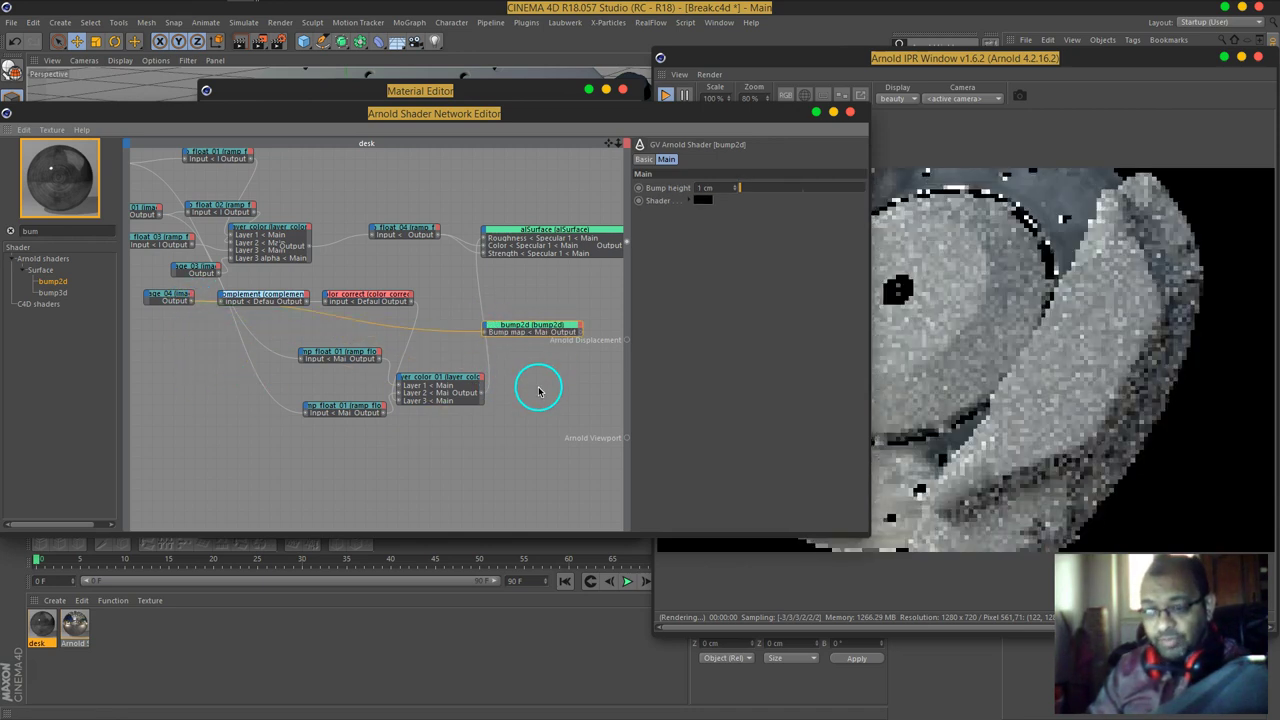
Step: Inspect the image node holding HDM_03_felgi_ref.jpg and trace its connections to the ramp nodes
middle_drag(270, 209, 362, 272)
click(200, 222)
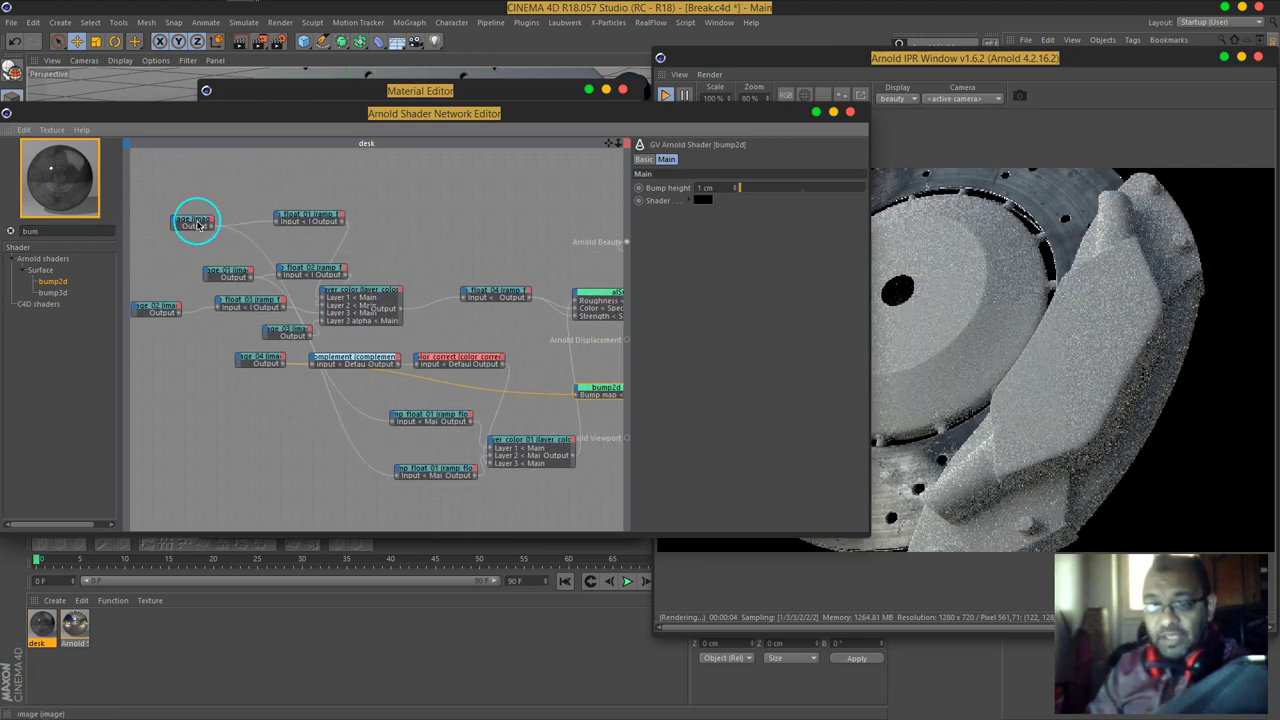
click(336, 283)
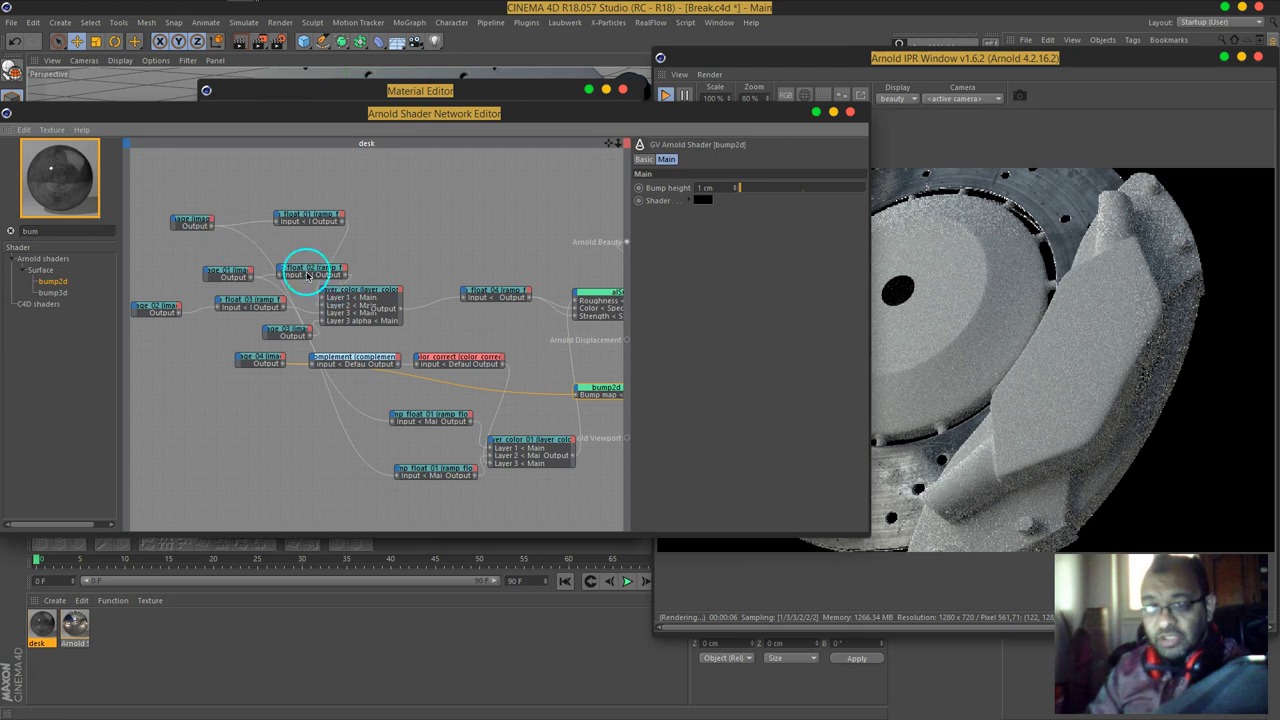
click(203, 224)
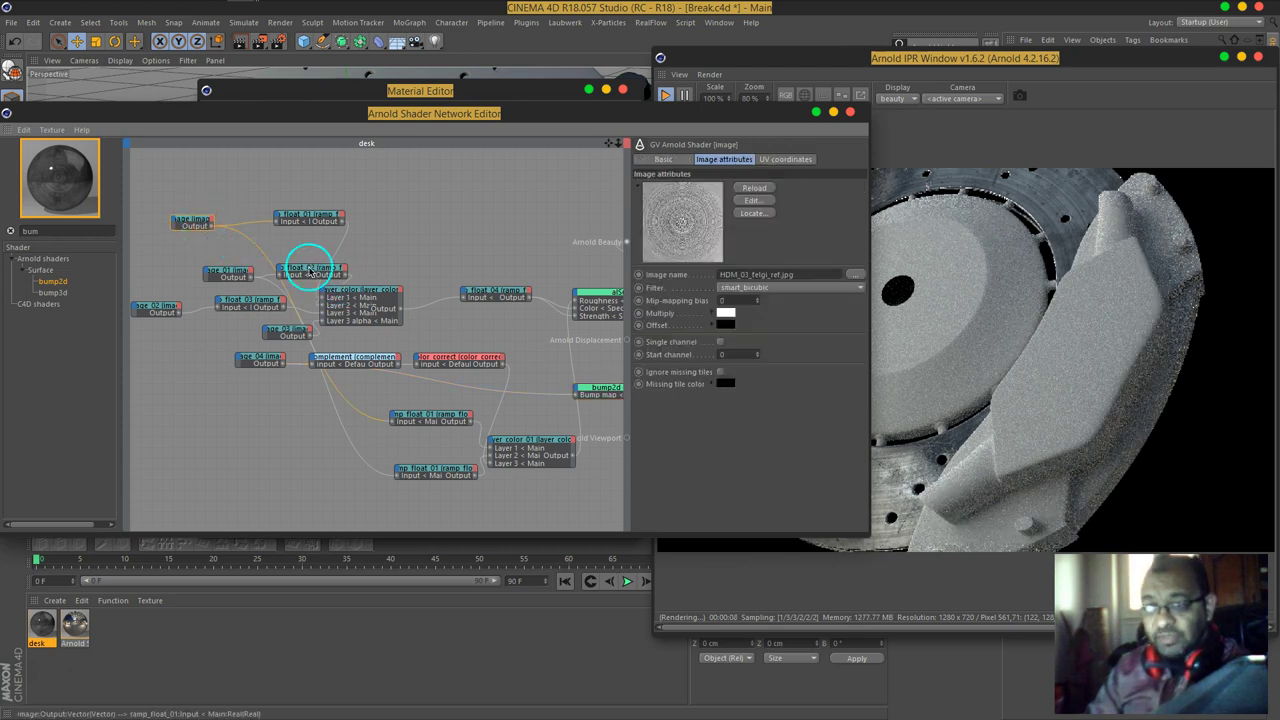
middle_drag(557, 412, 517, 380)
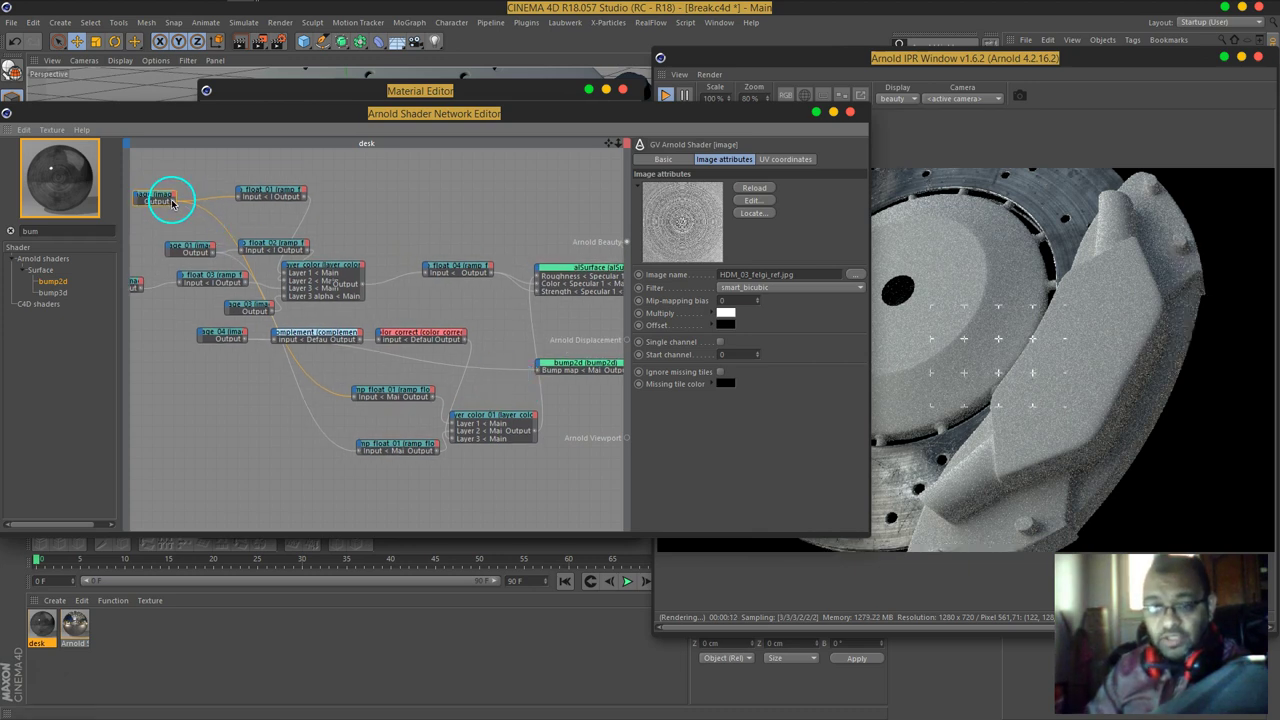
drag(188, 213, 178, 207)
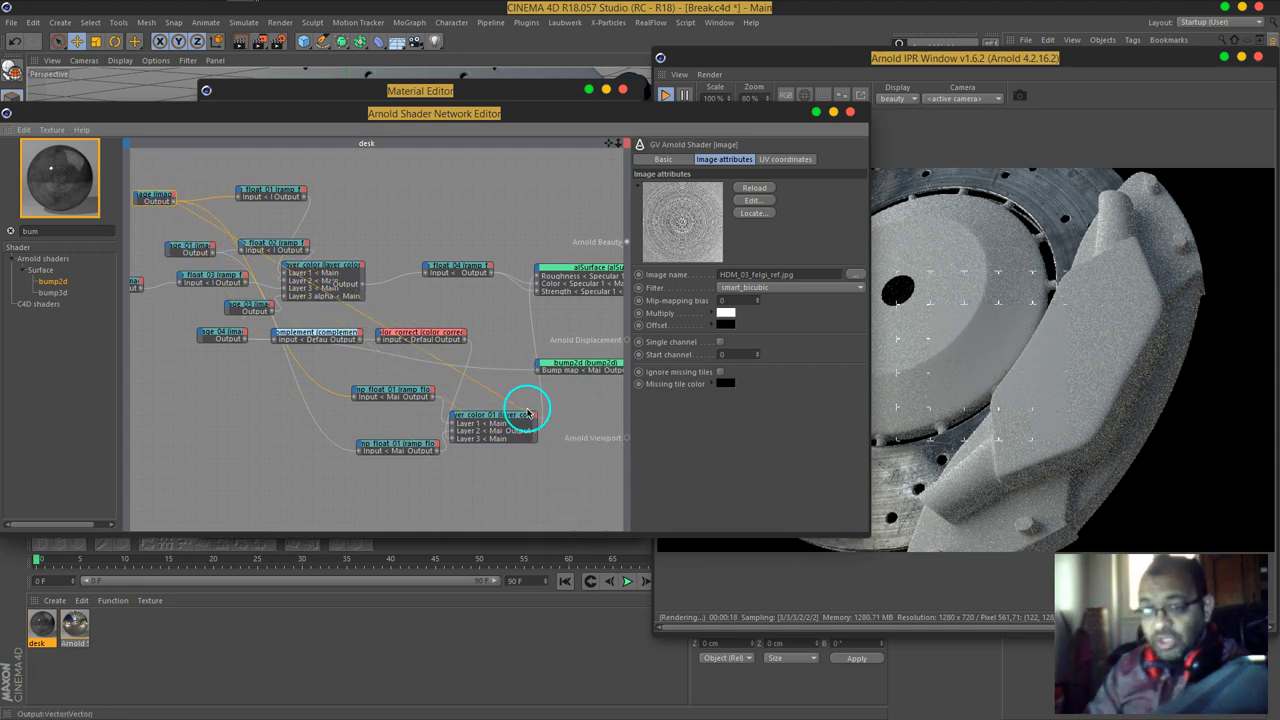
click(230, 488)
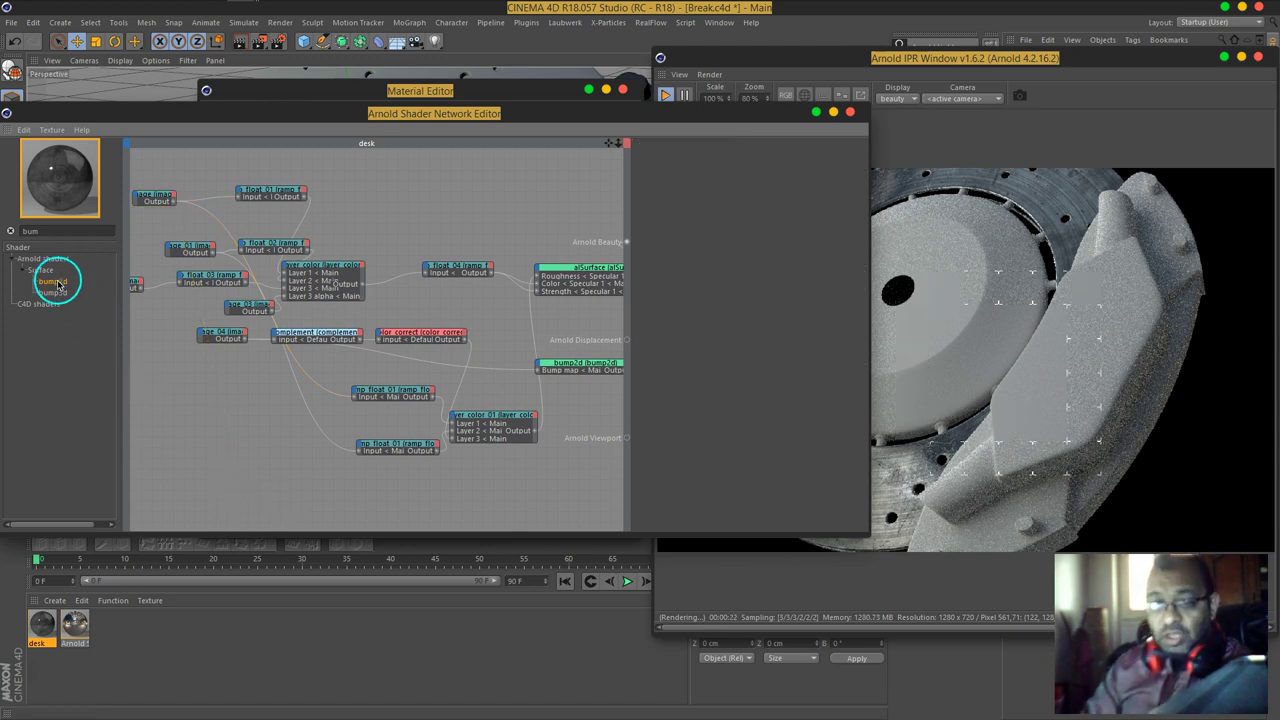
Step: Add another layer_color node near bump2d and connect the HDM_03_felgi_ref.jpg image to its Layer 1 input
text(lay)
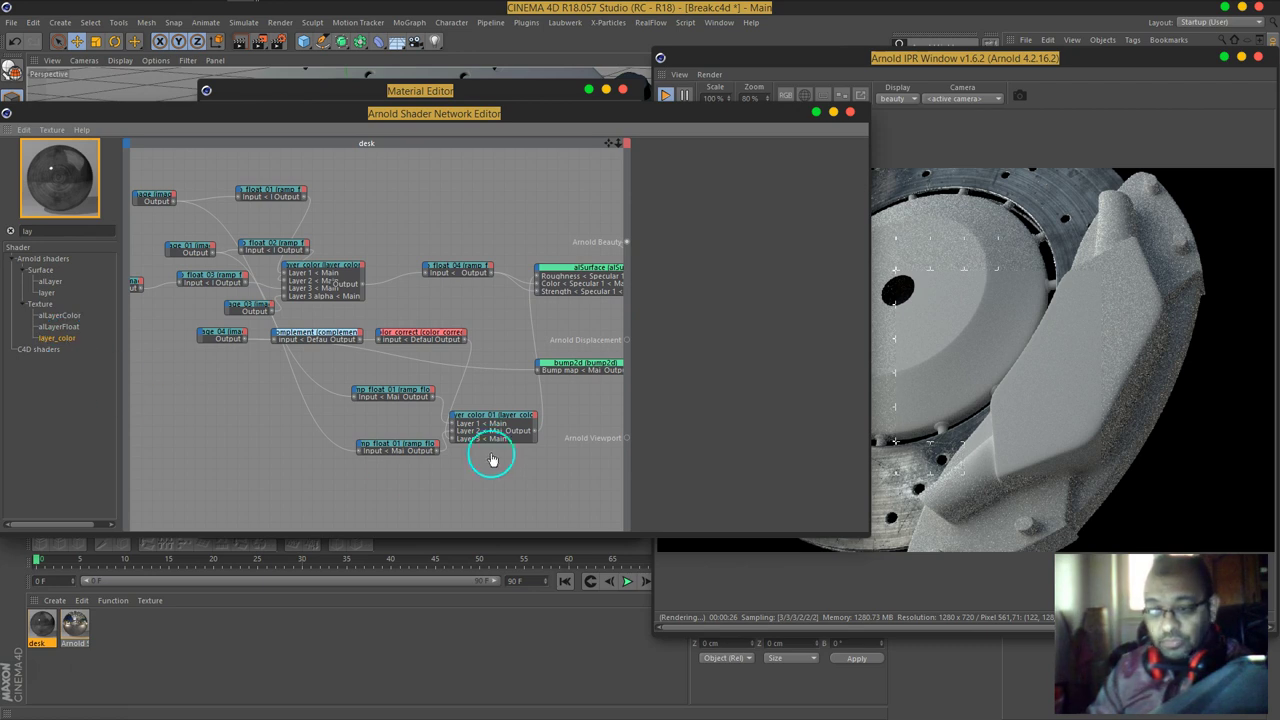
drag(515, 345, 512, 340)
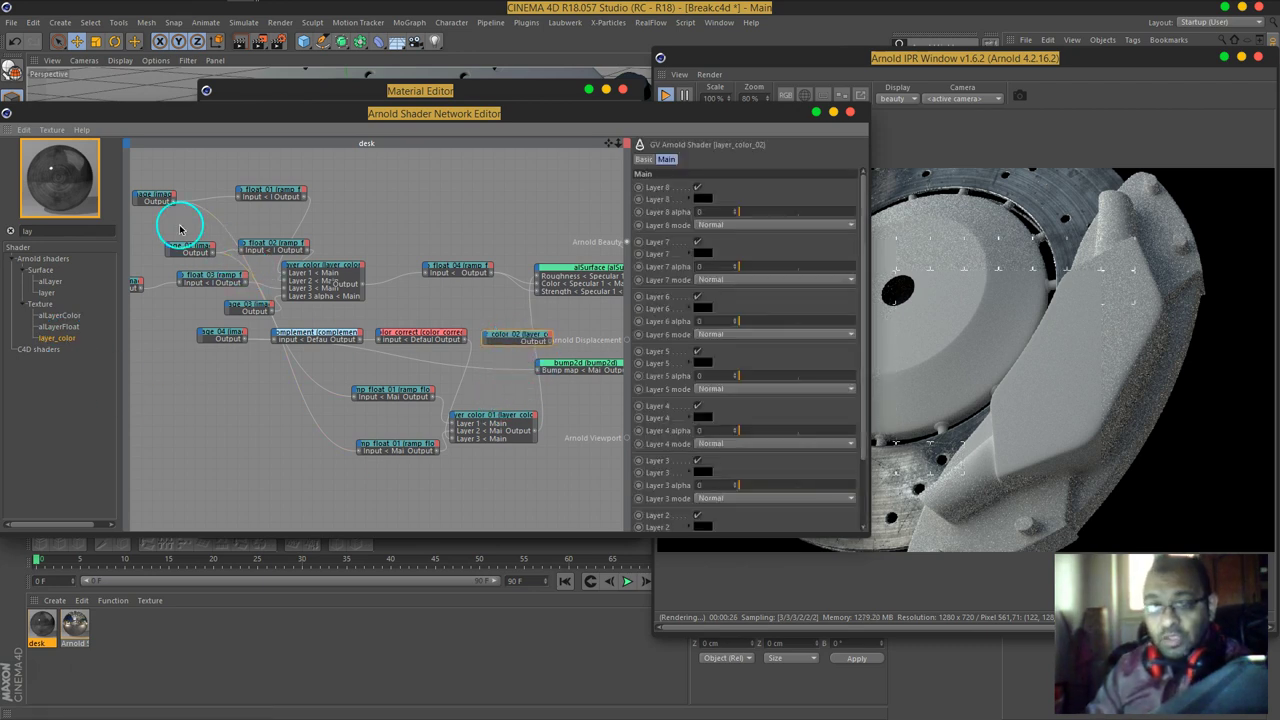
drag(477, 323, 522, 355)
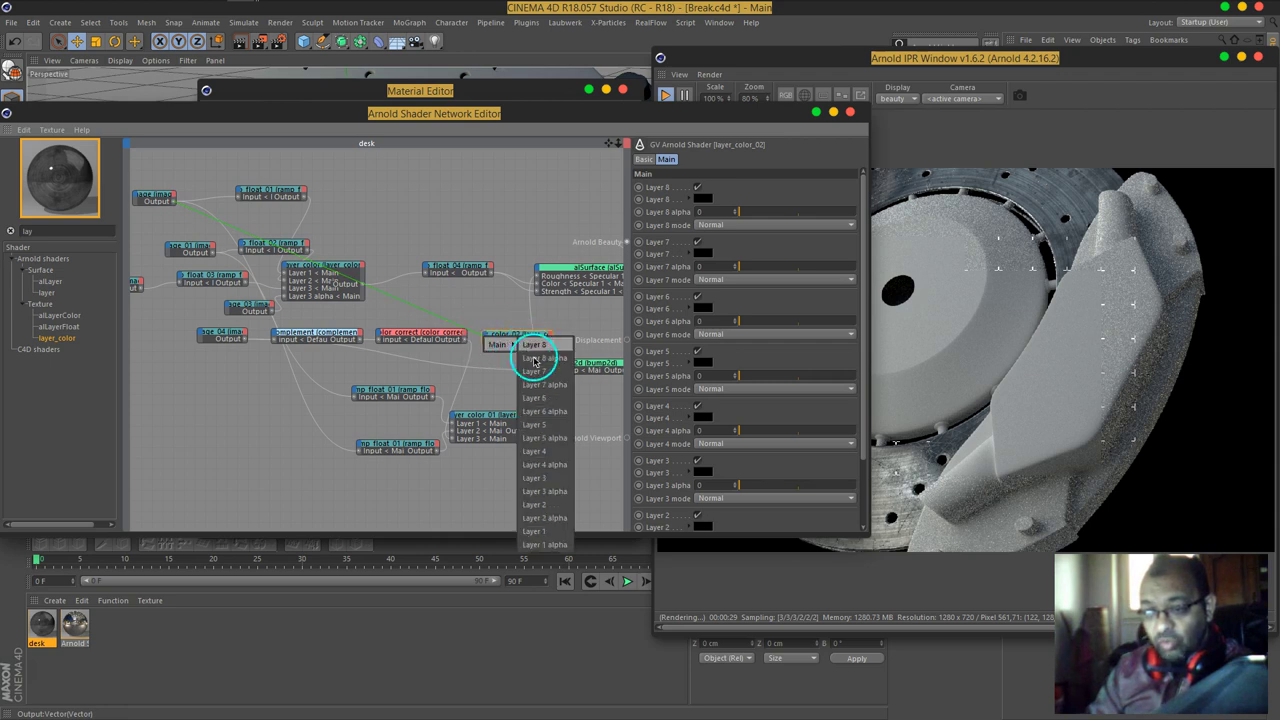
click(548, 520)
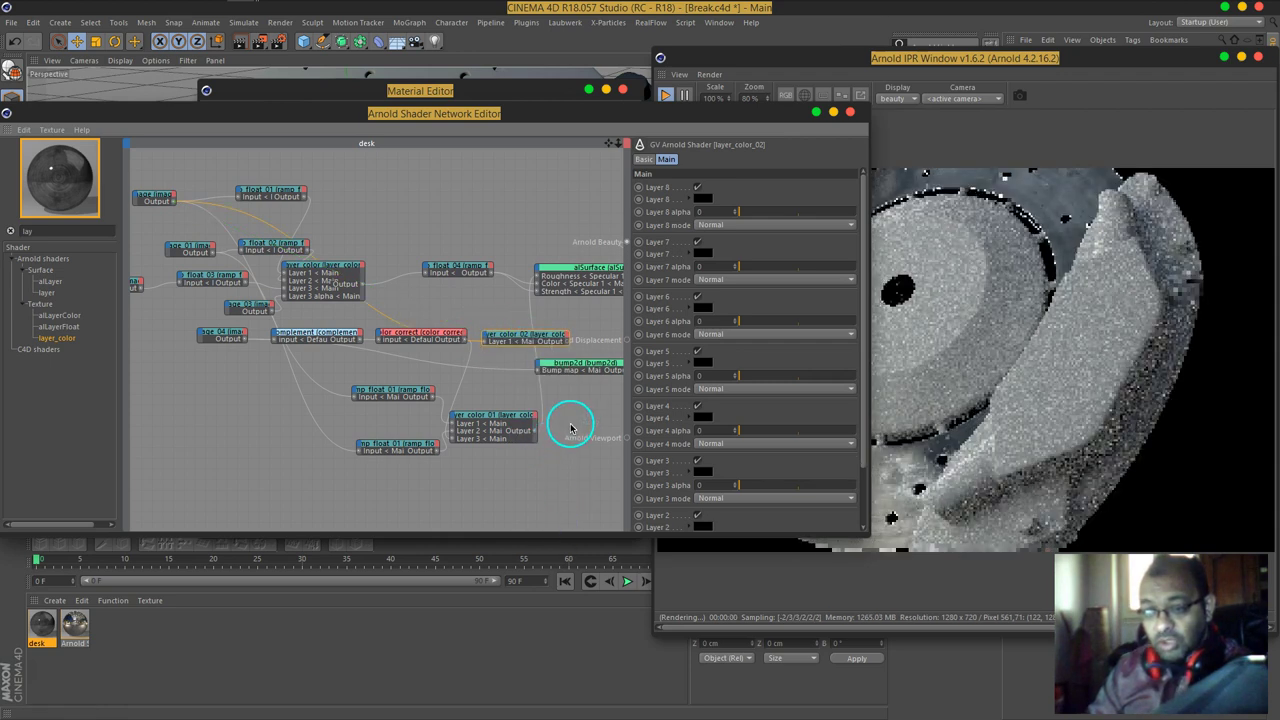
Step: Spread the bump2d and image_04 nodes apart and connect image_04 to Layer 2 of layer_color_02
middle_drag(571, 423, 477, 423)
drag(473, 363, 503, 402)
drag(137, 331, 157, 371)
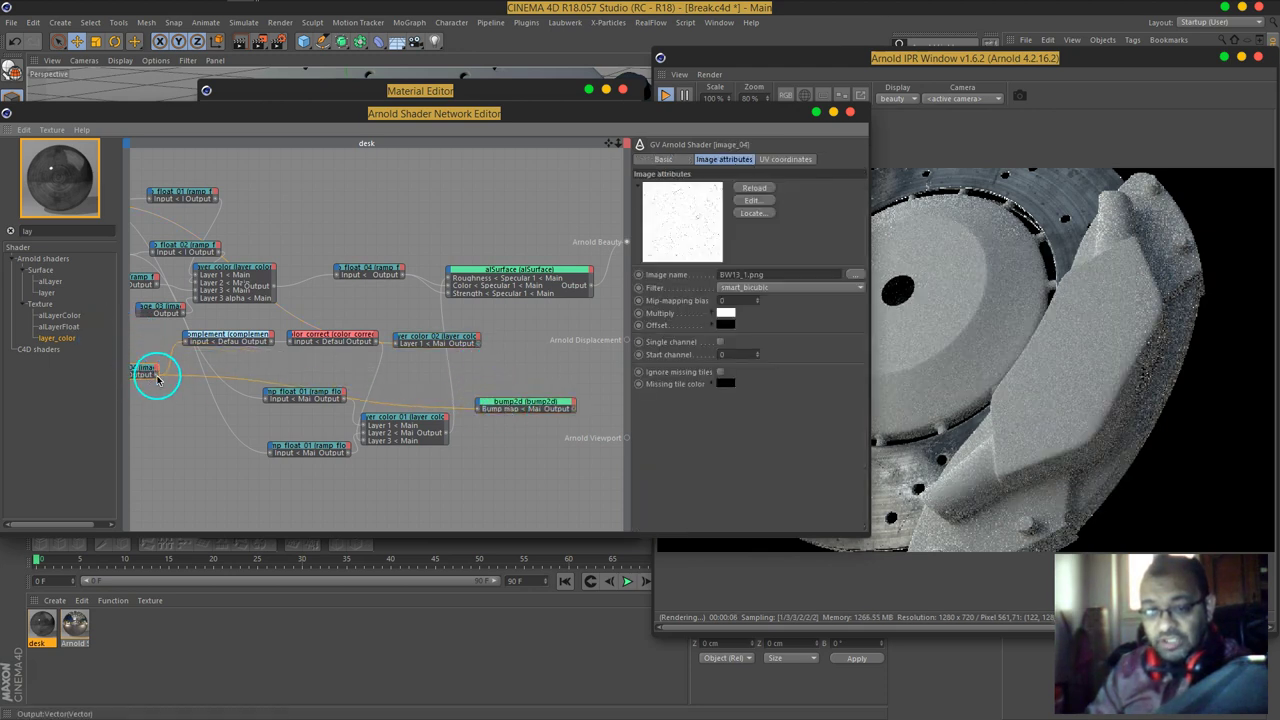
click(397, 343)
click(457, 508)
Step: Preview layer_color_02 through Arnold Beauty and set its Layer 2 alpha to 1 with the Multiply mode
drag(510, 408, 520, 404)
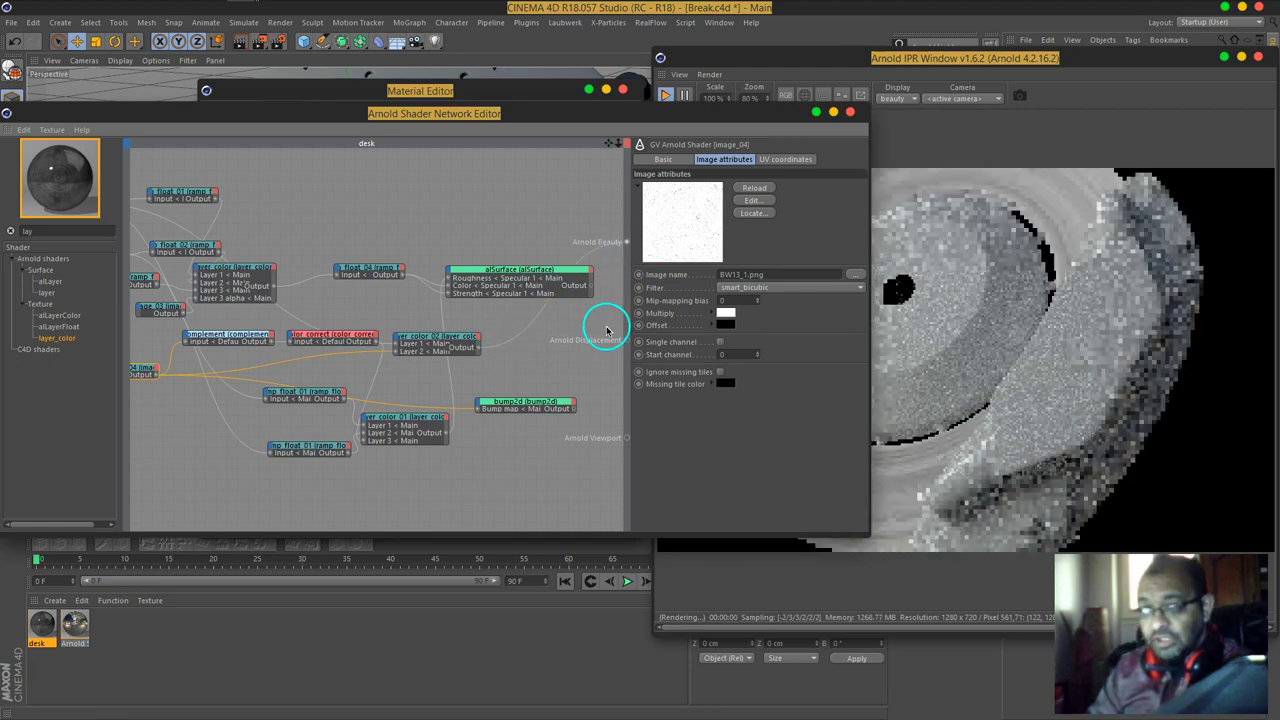
drag(640, 123, 473, 103)
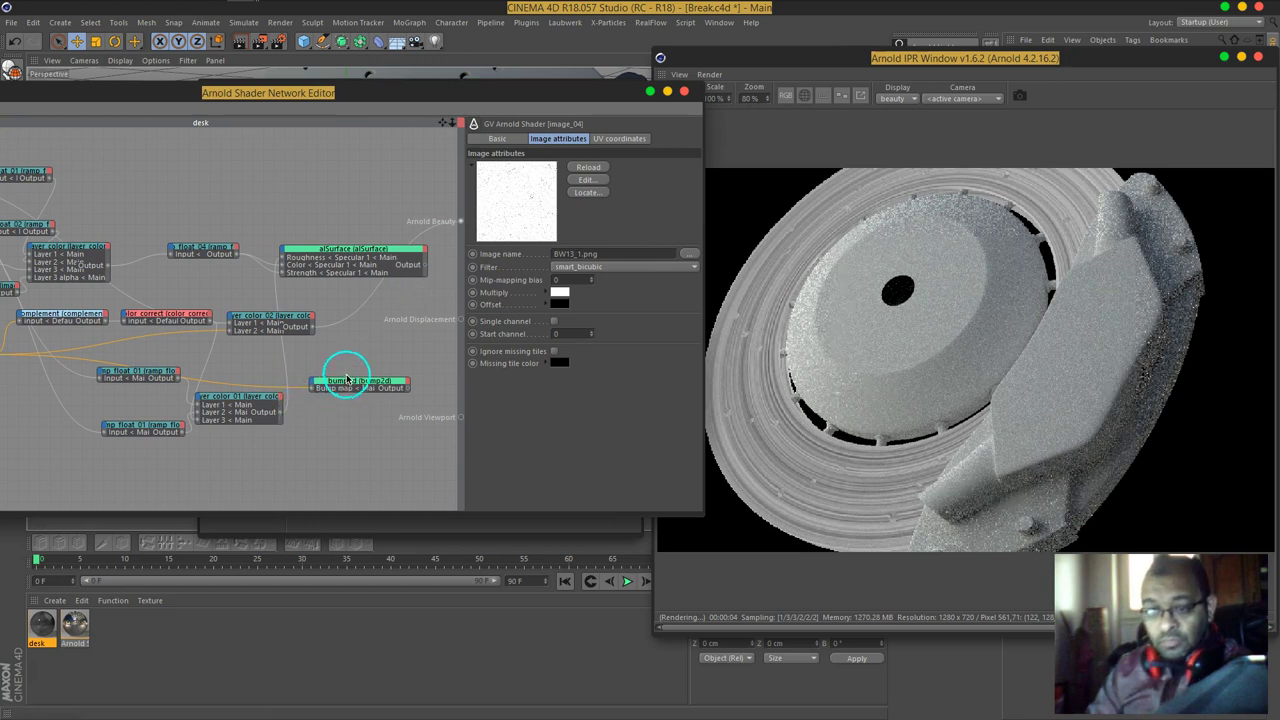
click(270, 320)
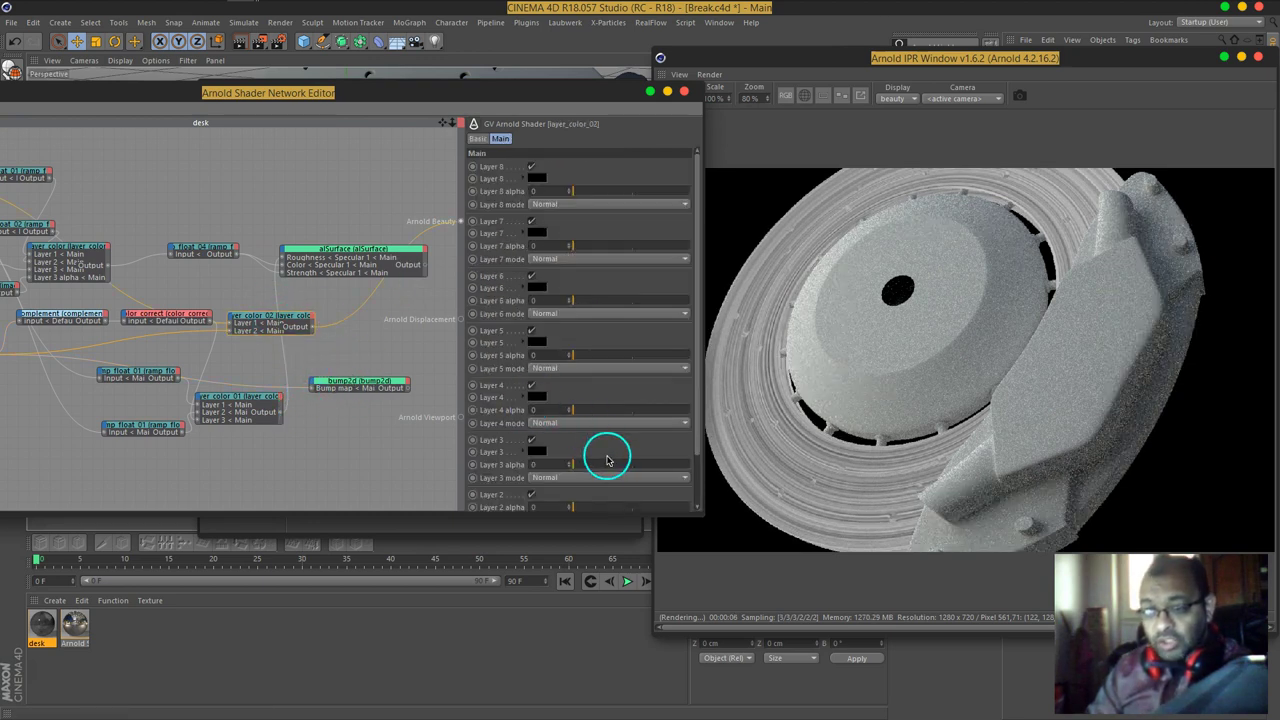
scroll(602, 380, down, 2)
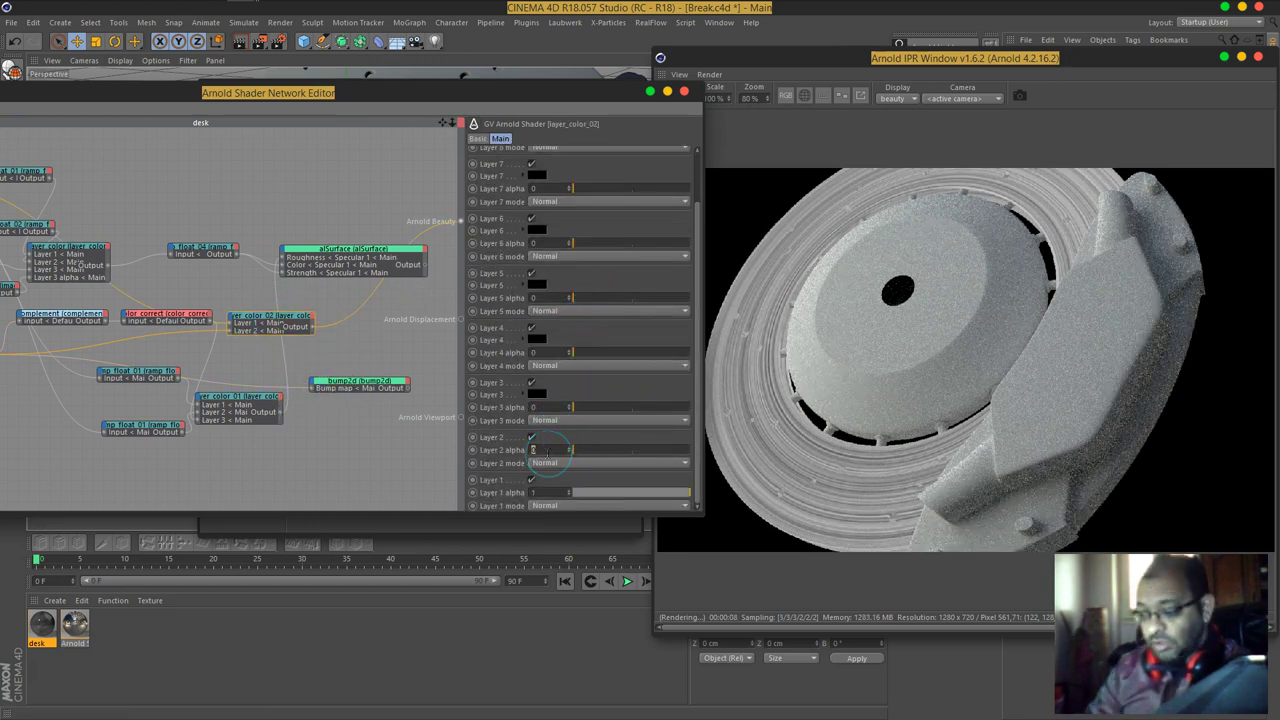
text(1)
key(Return)
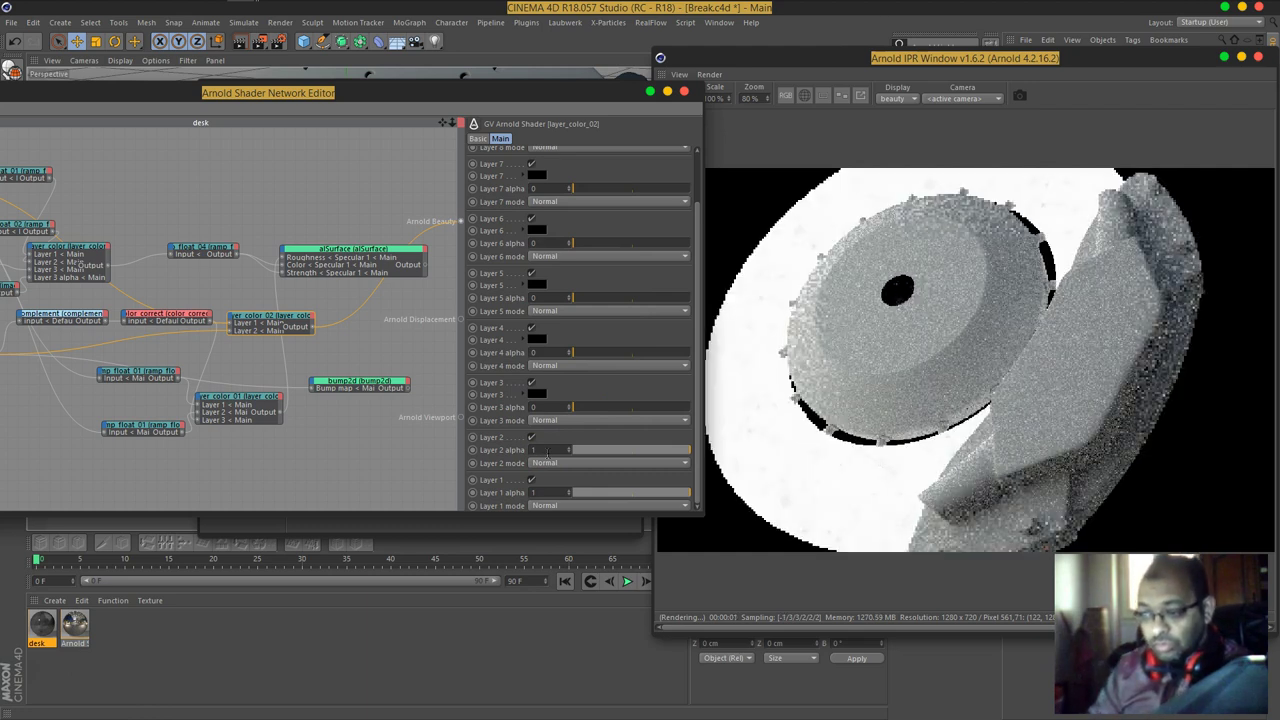
click(545, 463)
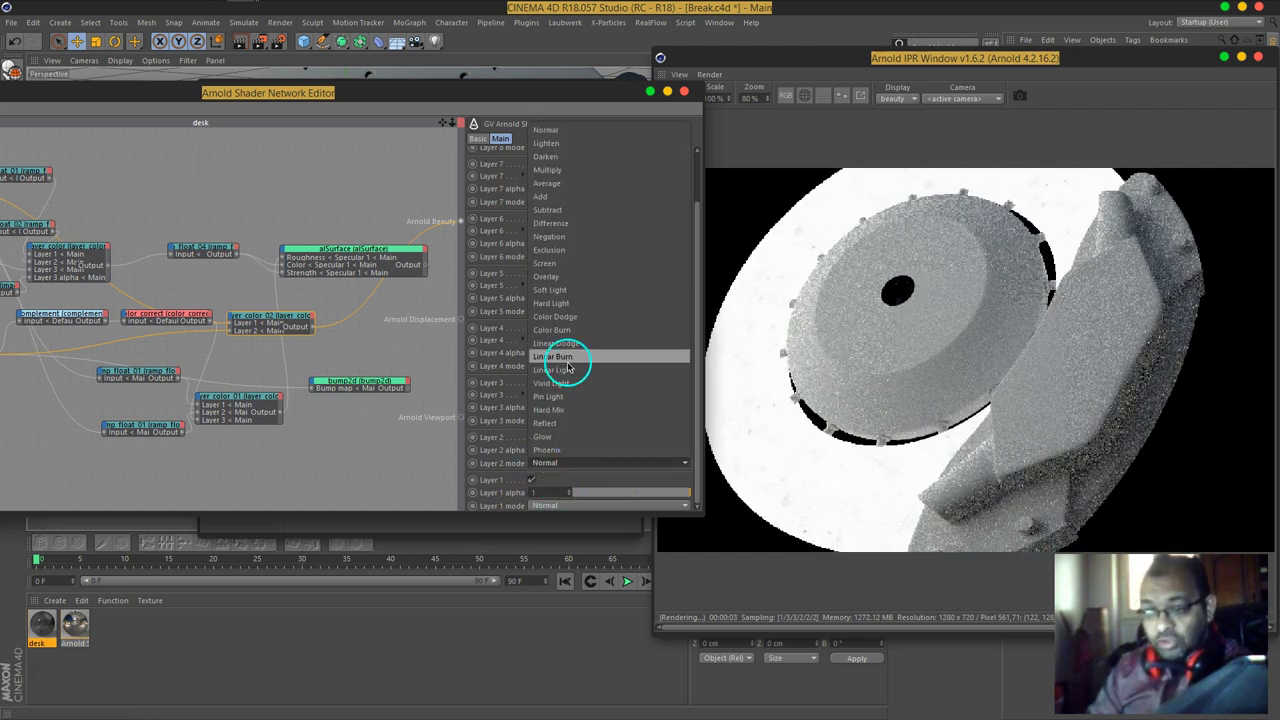
click(563, 172)
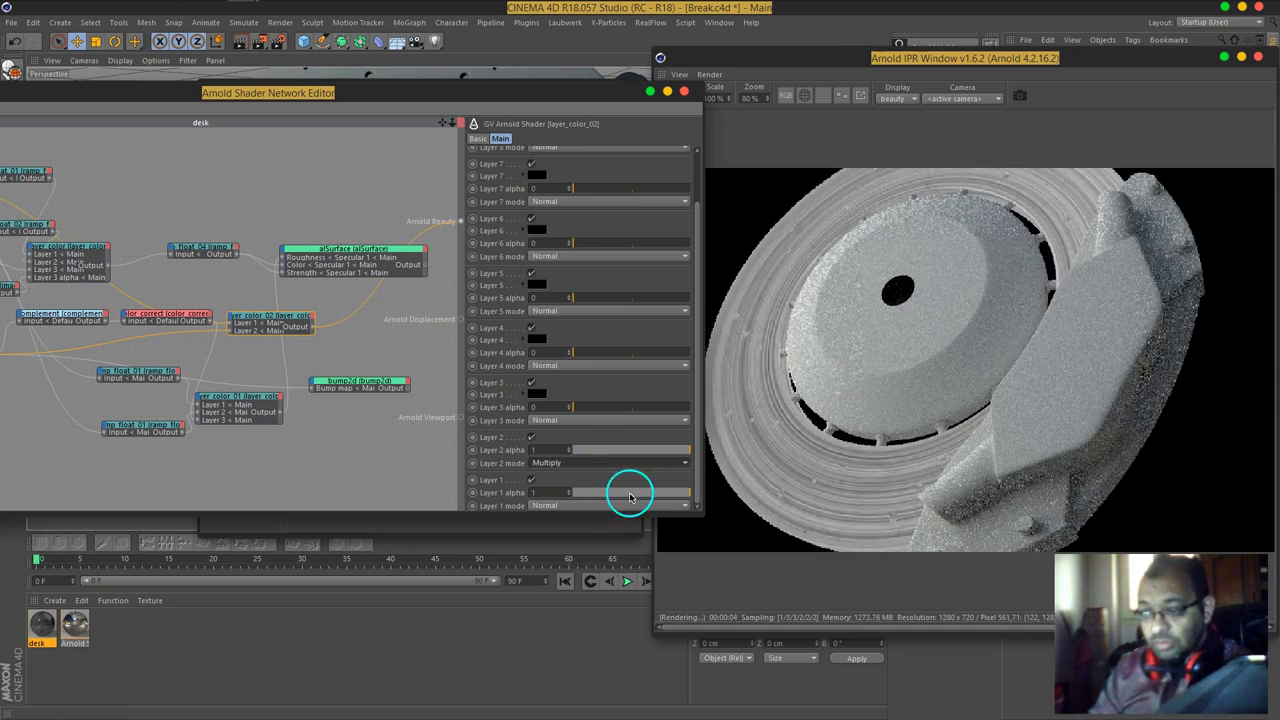
Step: Set the IPR zoom to 100% and examine the blended scratch pattern on the disk's outer ring up close
click(748, 98)
text(1)
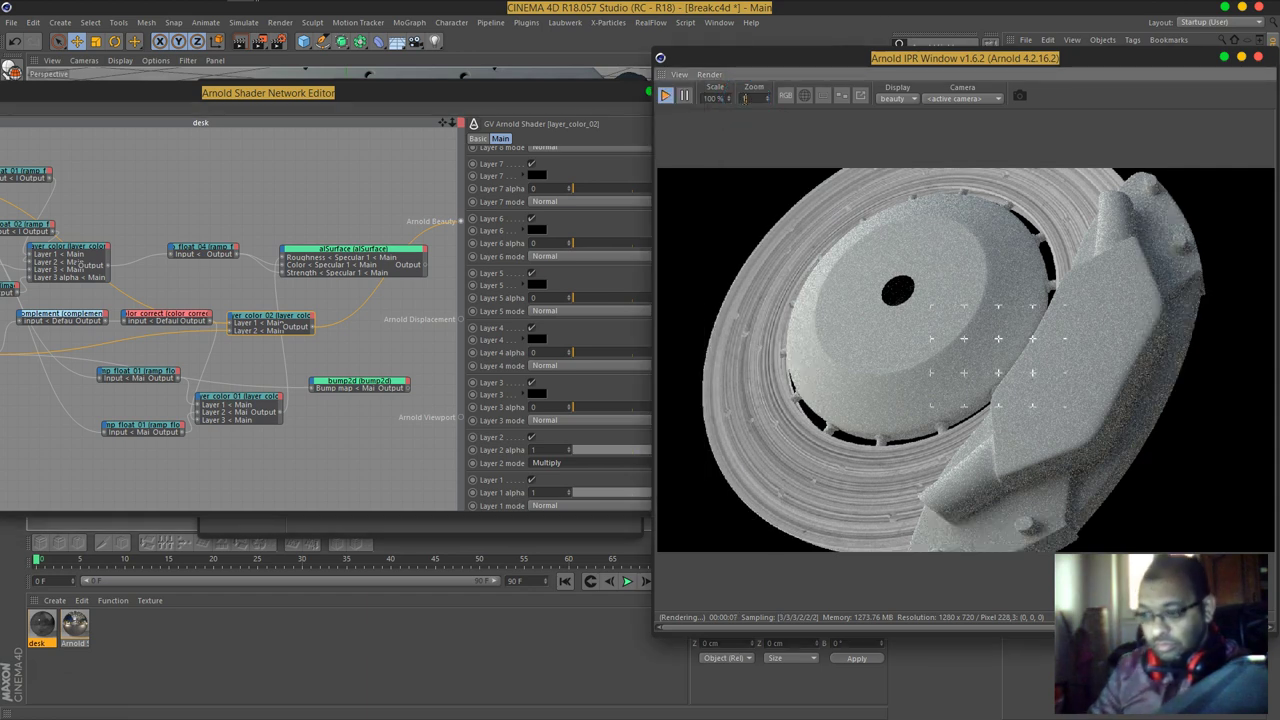
text(00)
key(Return)
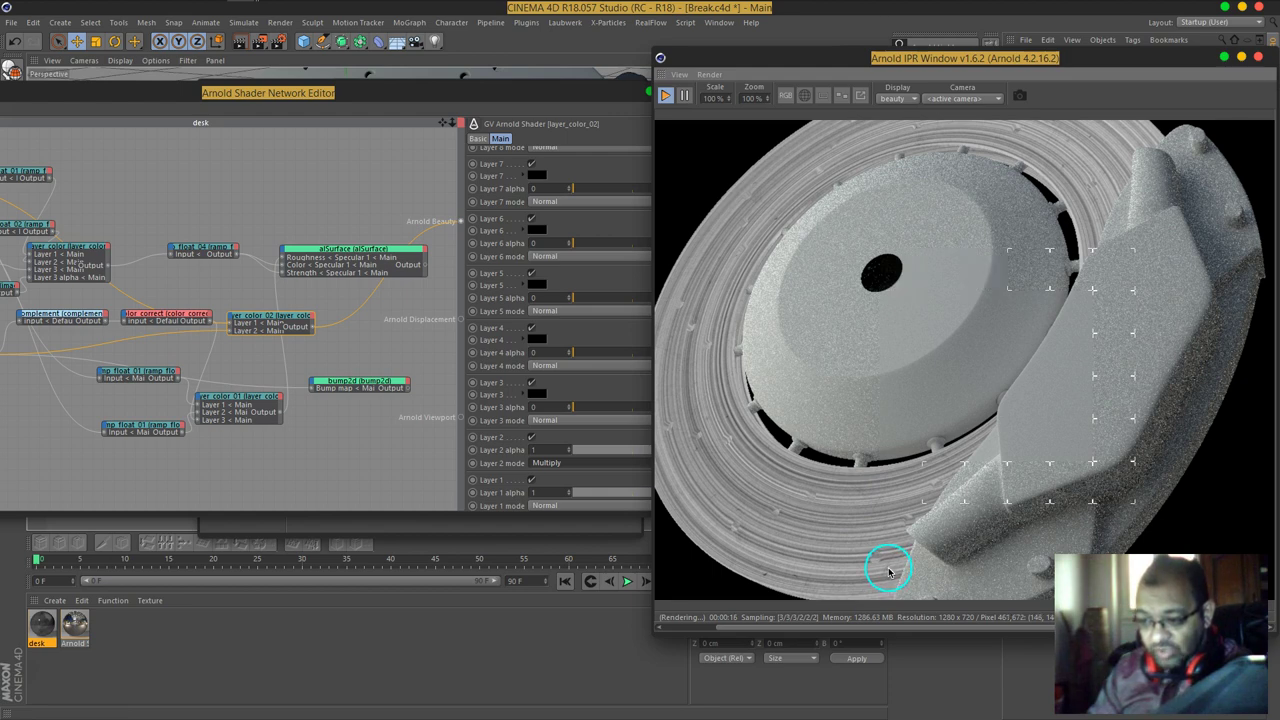
scroll(889, 572, up, 5)
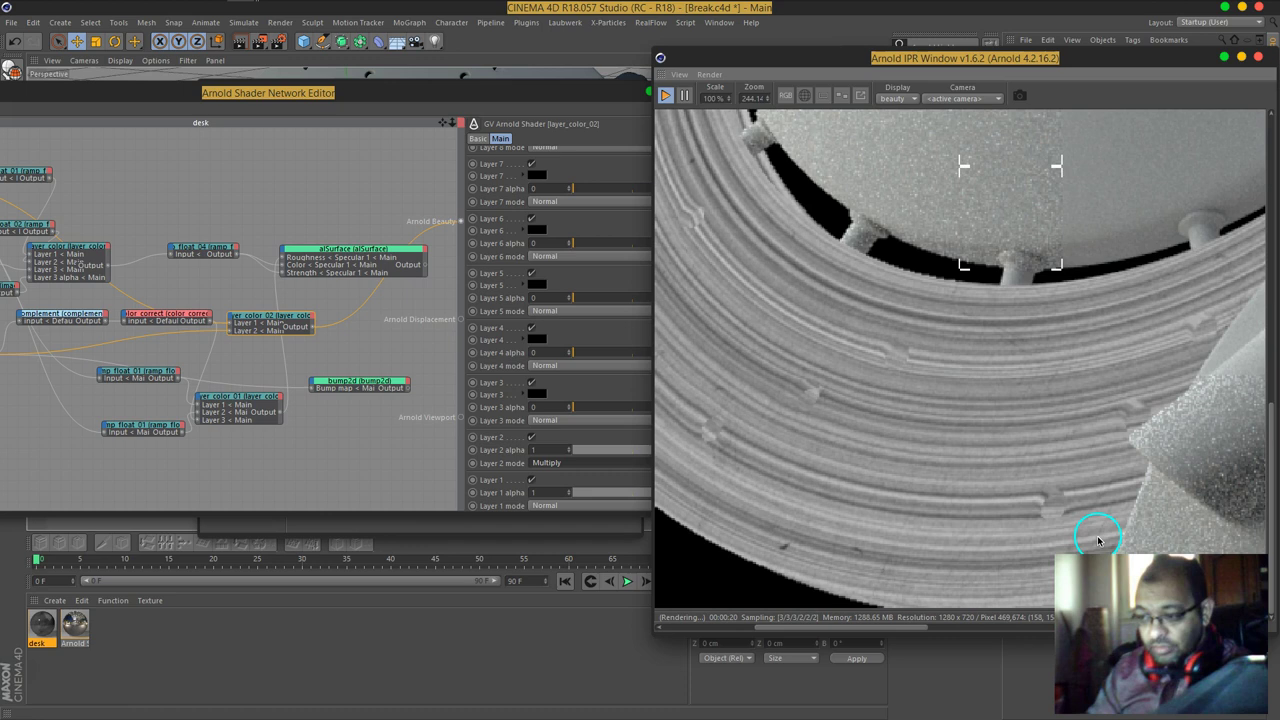
scroll(889, 417, down, 5)
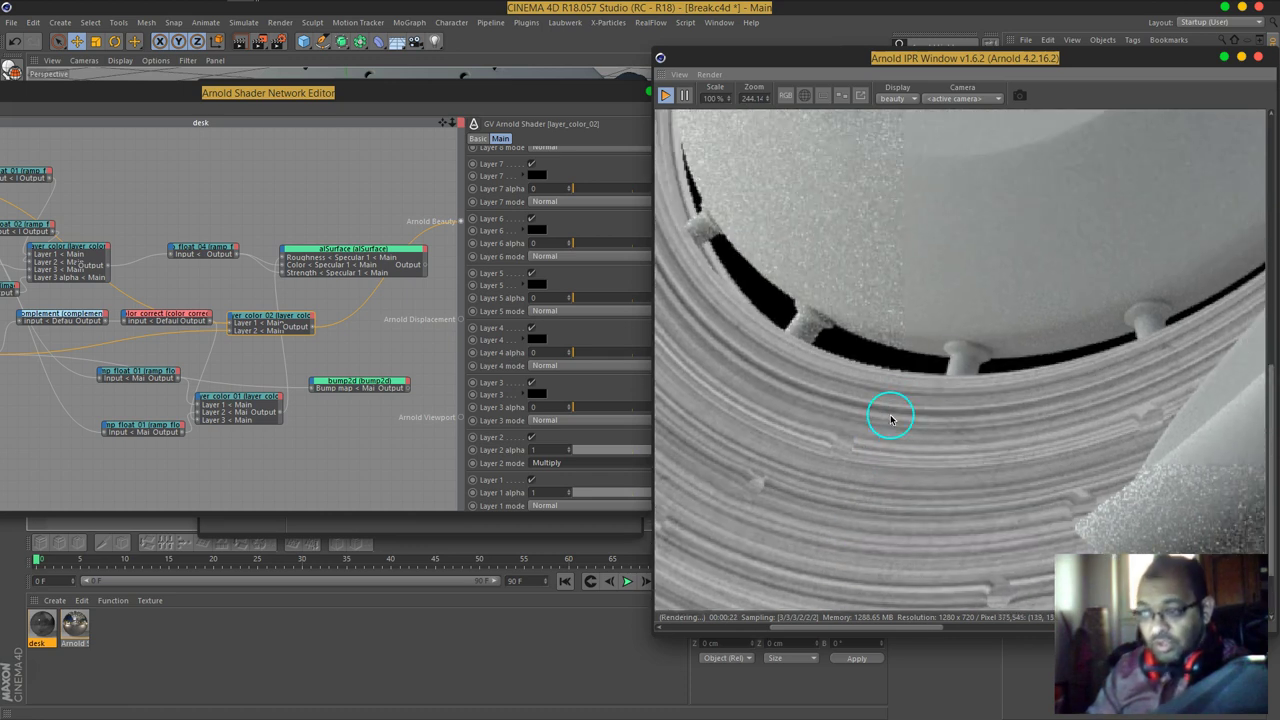
drag(1007, 362, 940, 345)
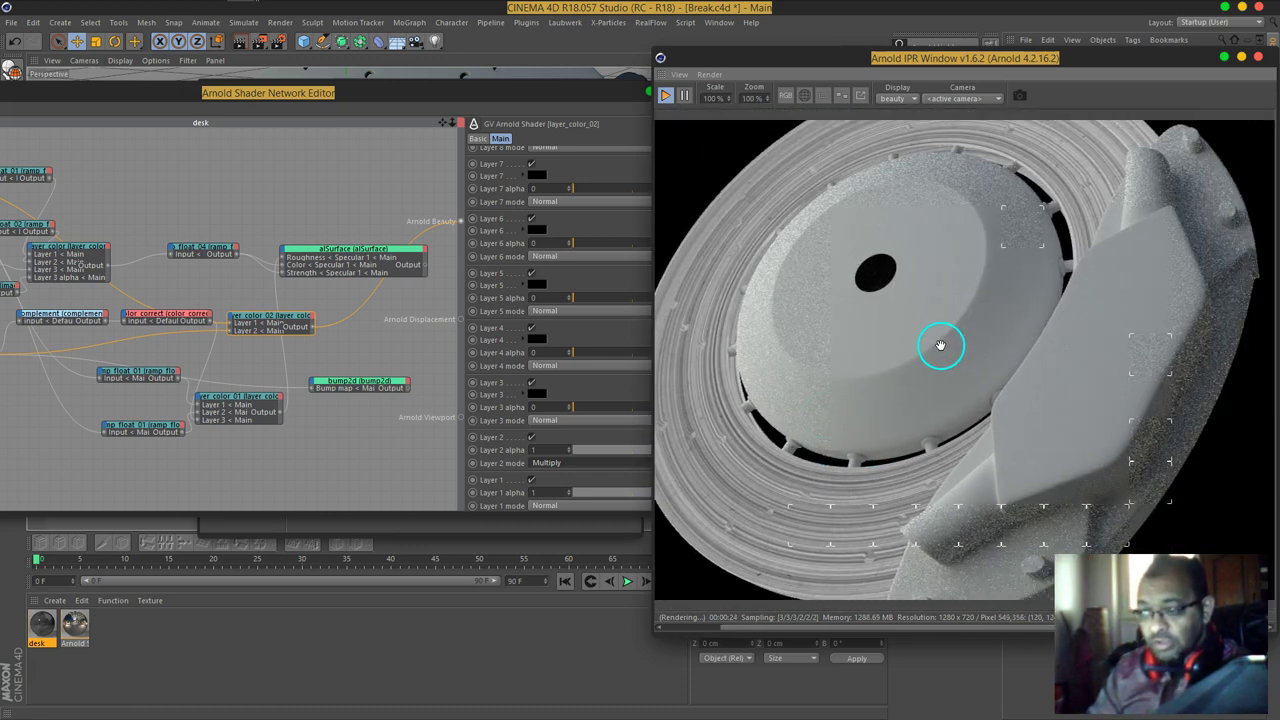
Step: Feed layer_color_02 into bump2d's Bump map and alSurface into its Shader input, and route bump2d to Arnold Beauty
click(313, 330)
drag(313, 392, 312, 389)
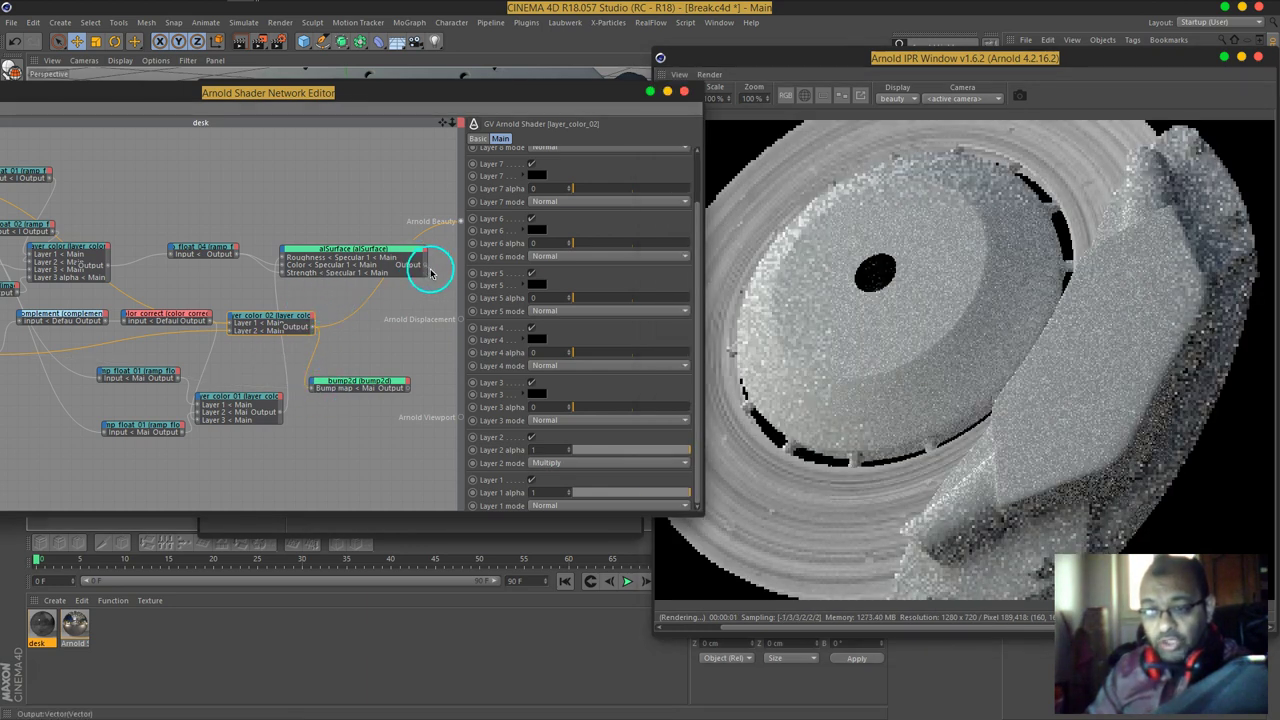
mouse_move(312, 385)
mouse_down()
mouse_move(357, 391)
mouse_move(363, 408)
mouse_move(408, 393)
mouse_up()
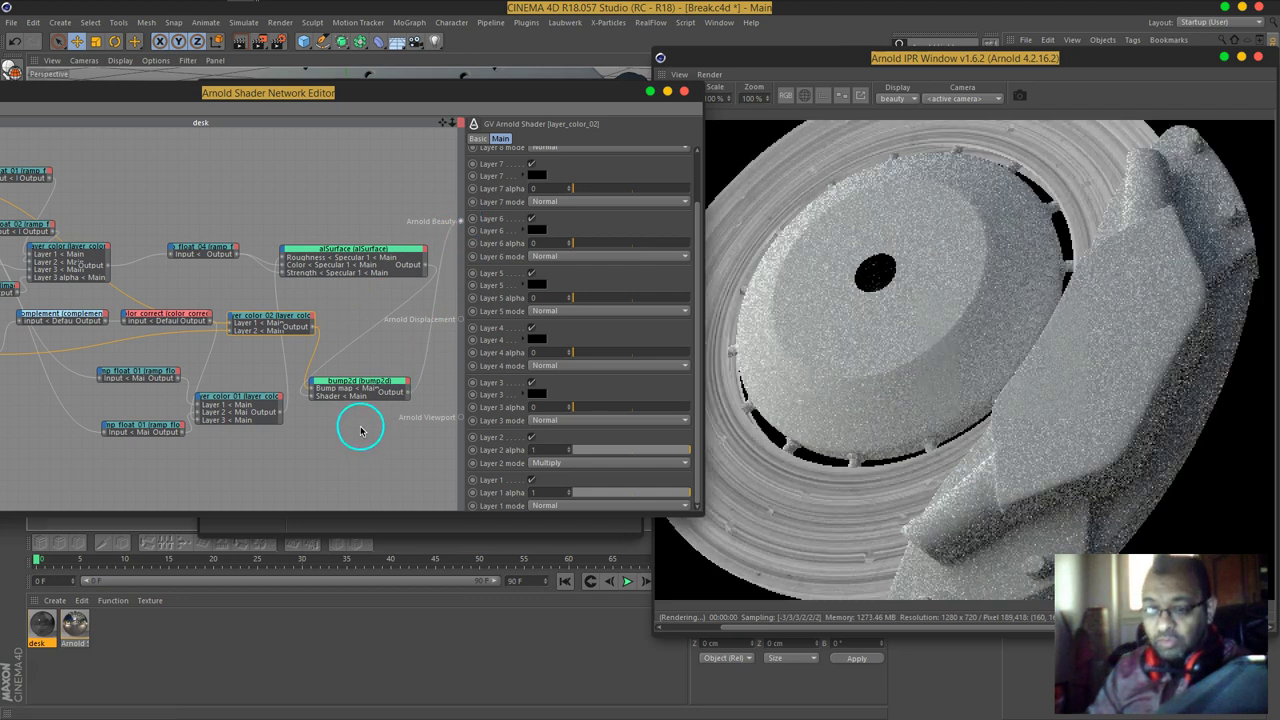
Step: Try a bump height of 0.1 cm on the bump2d node, and raise it to 0.2 cm
click(365, 383)
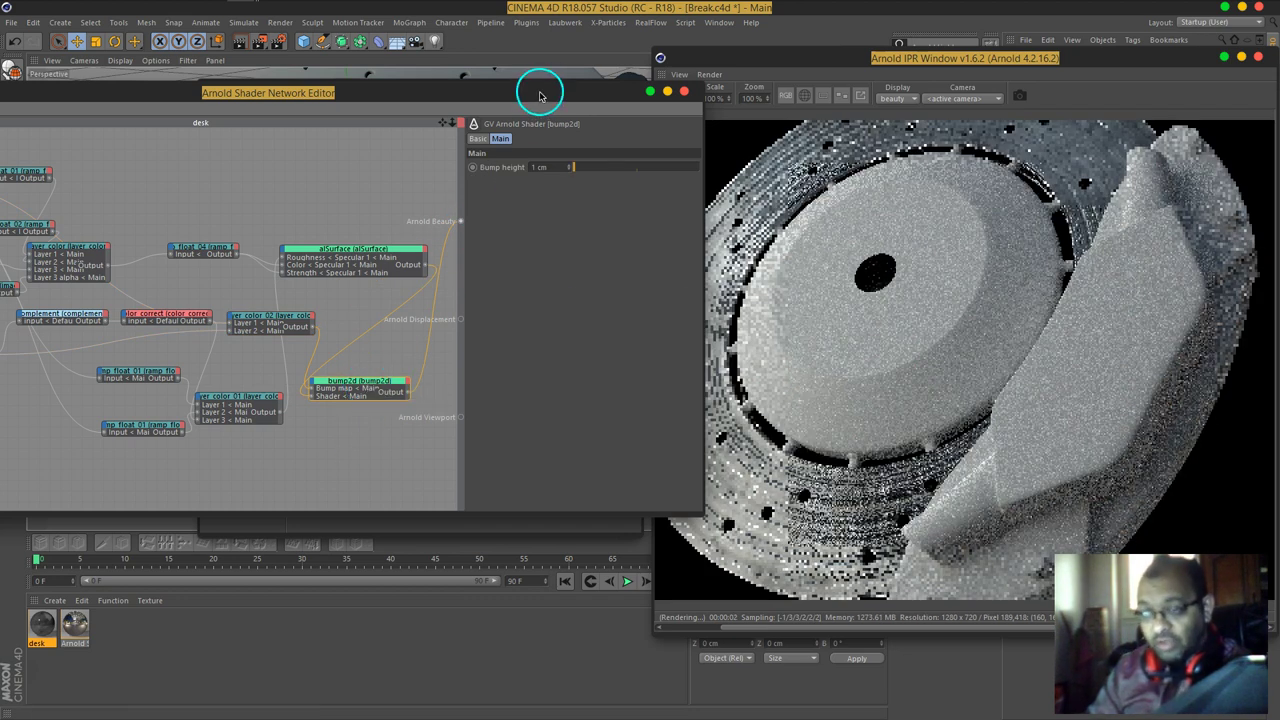
drag(543, 90, 321, 83)
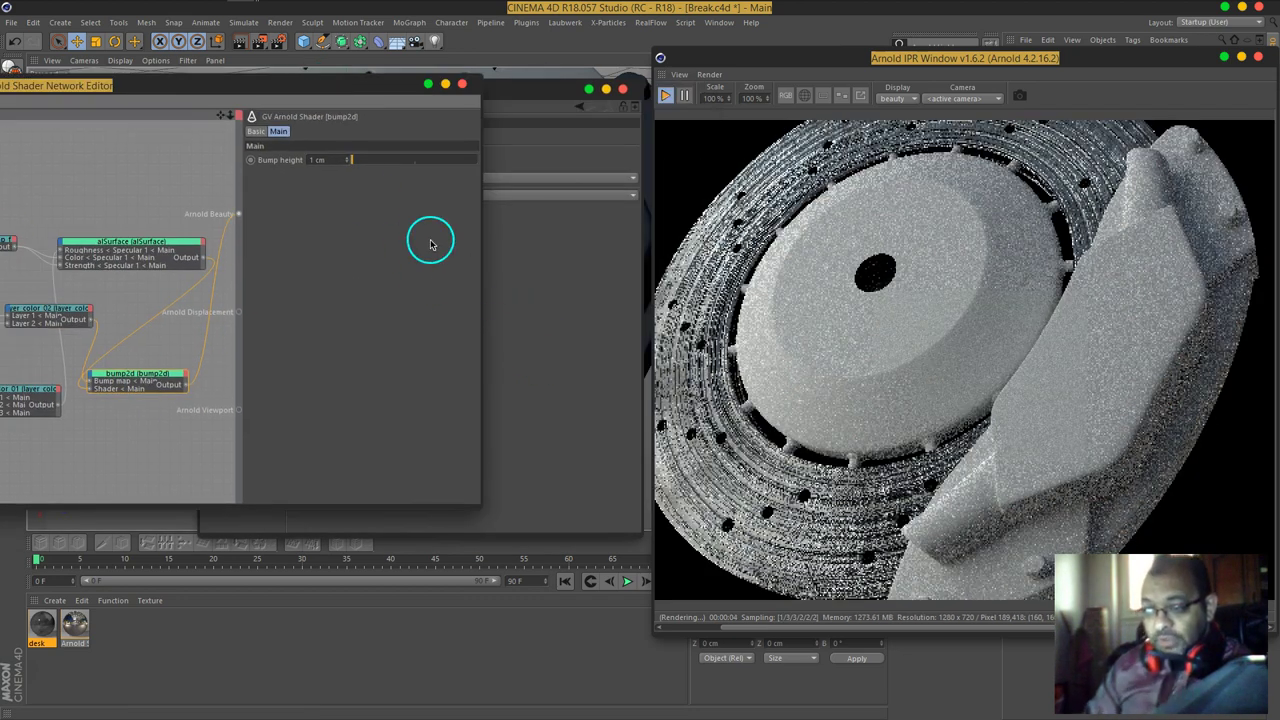
click(338, 160)
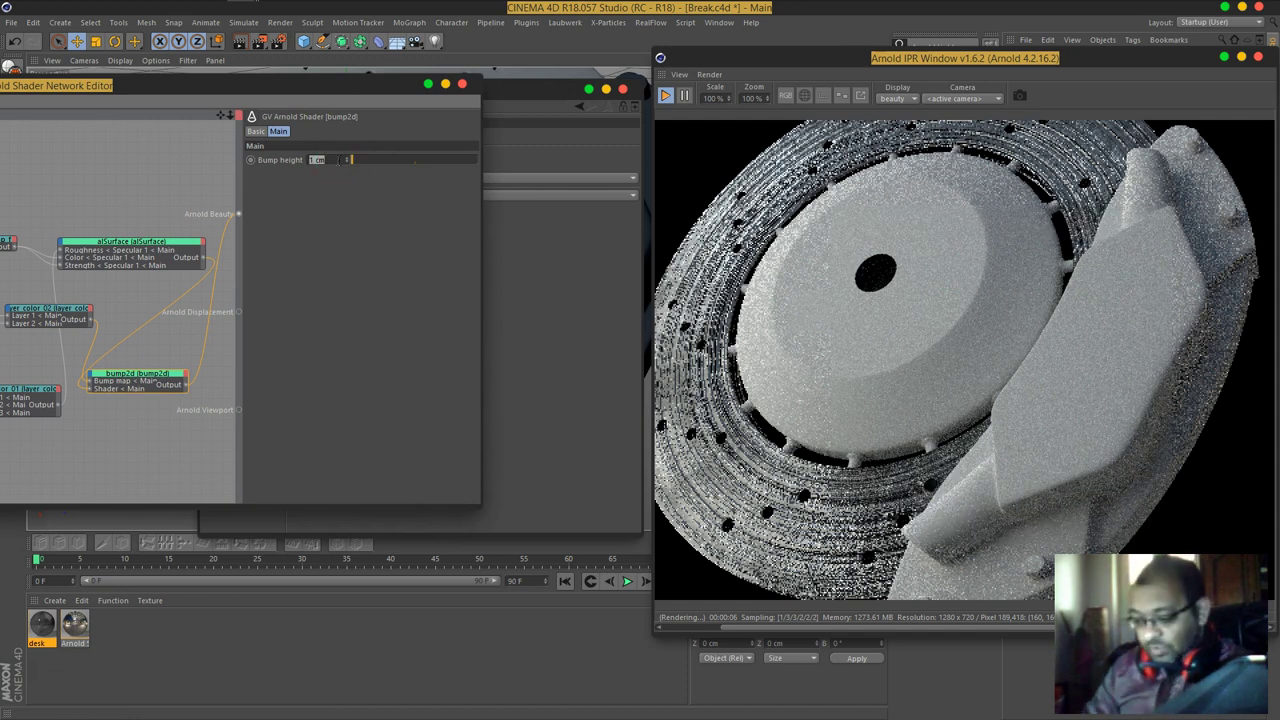
text(0.1)
key(Return)
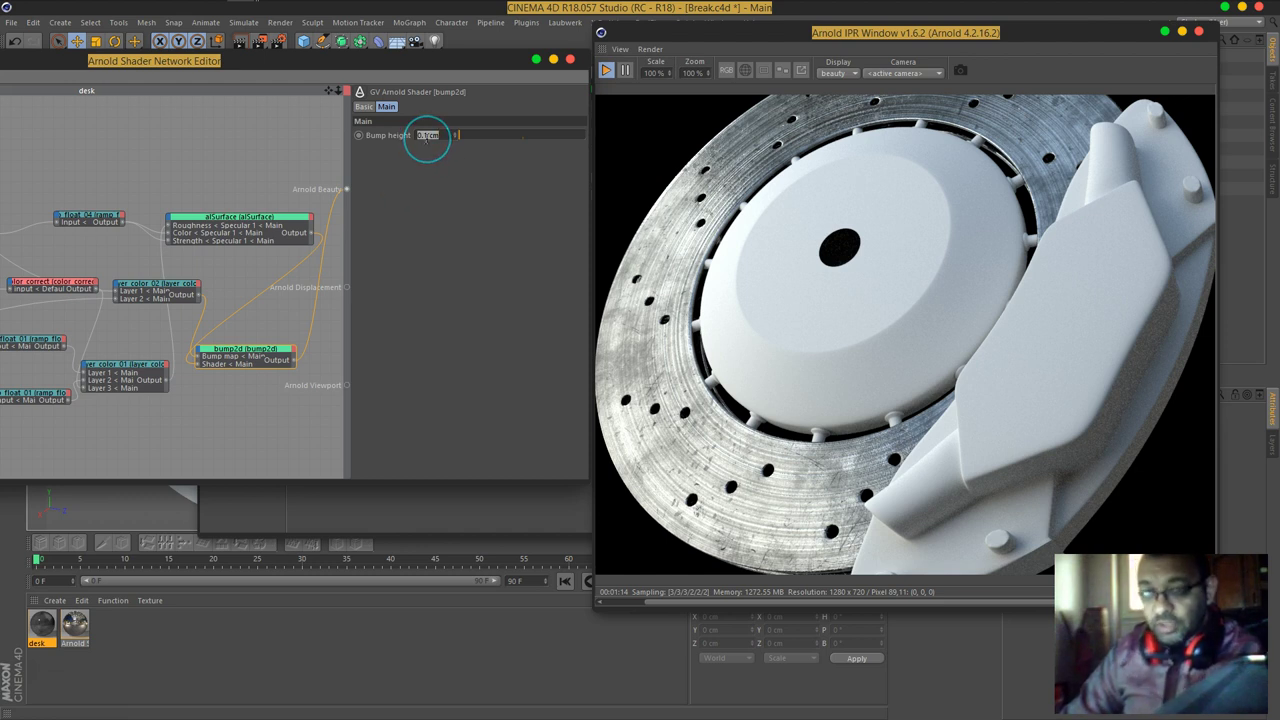
key(Return)
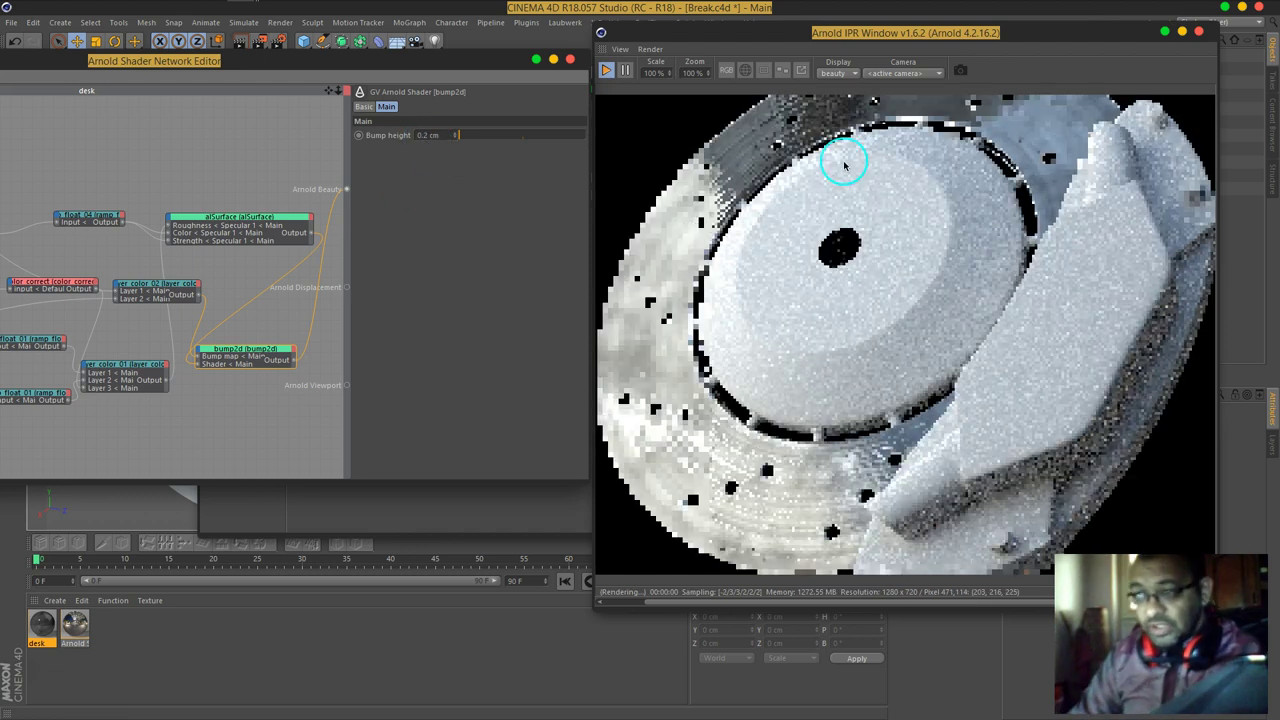
Step: Limit the IPR render to a region, check the bump detail on the disk's perforated ring, and turn the region off
click(765, 72)
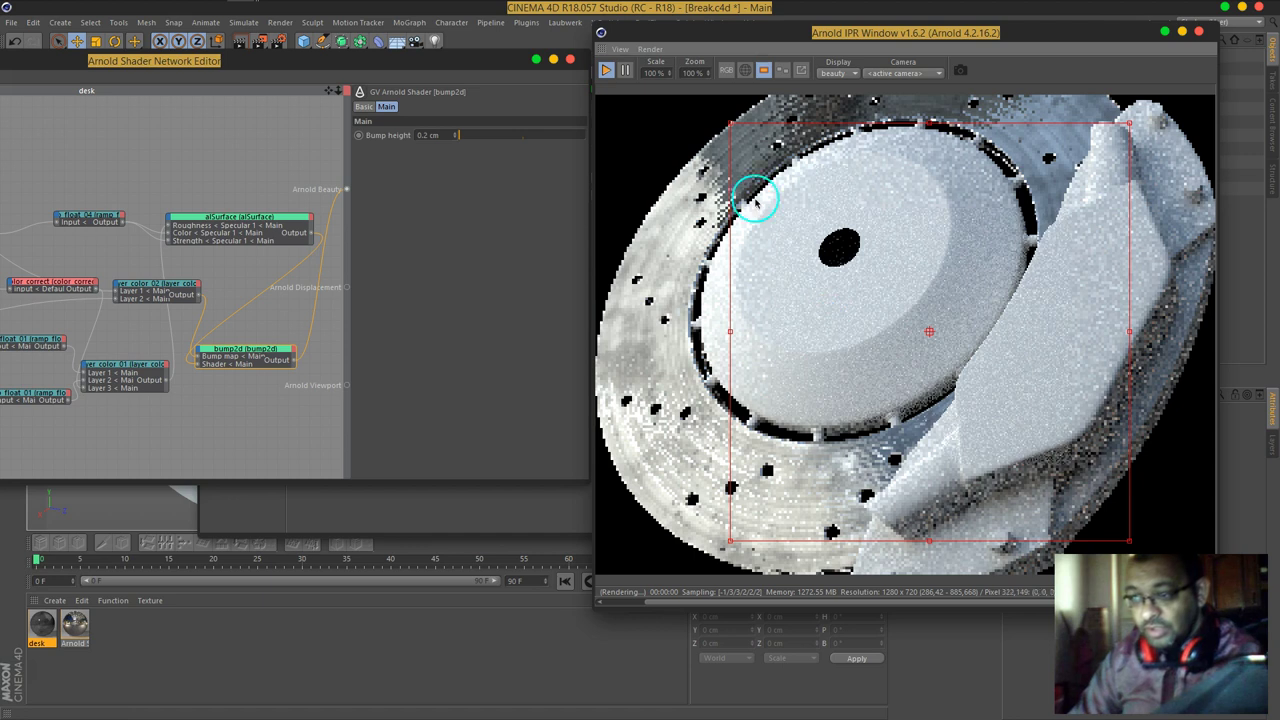
drag(730, 125, 988, 363)
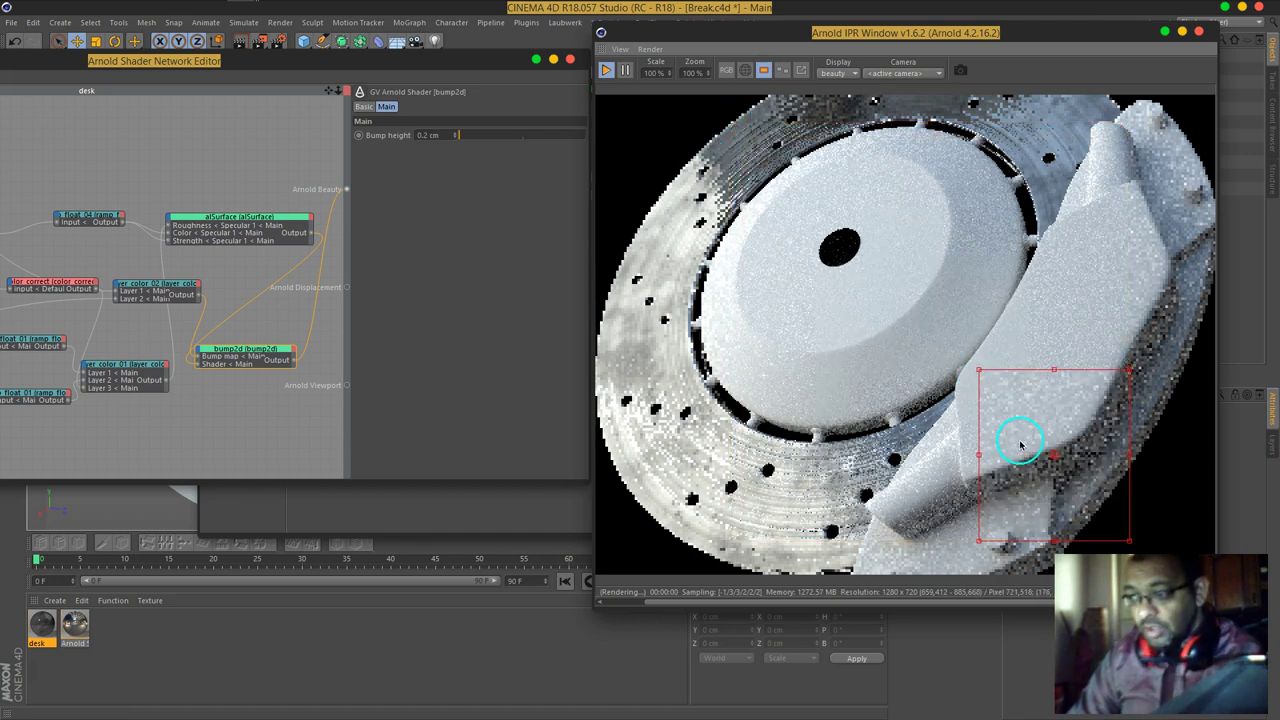
drag(1049, 451, 763, 476)
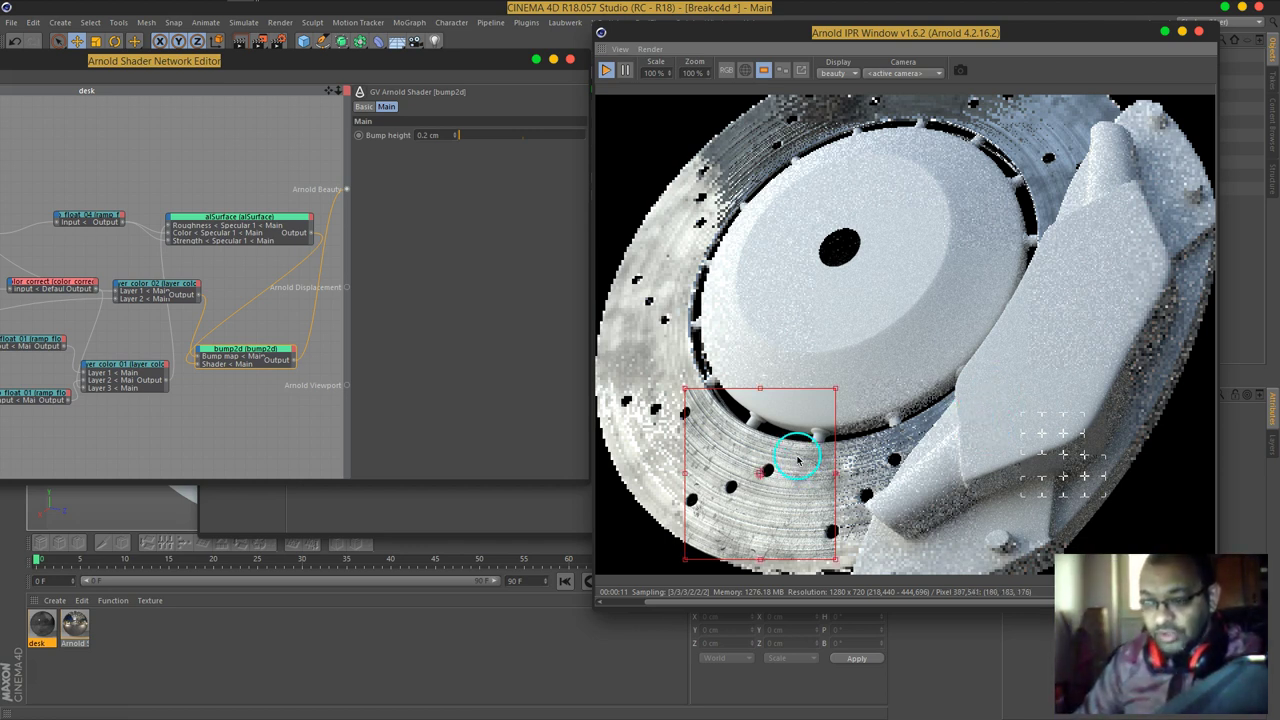
click(763, 69)
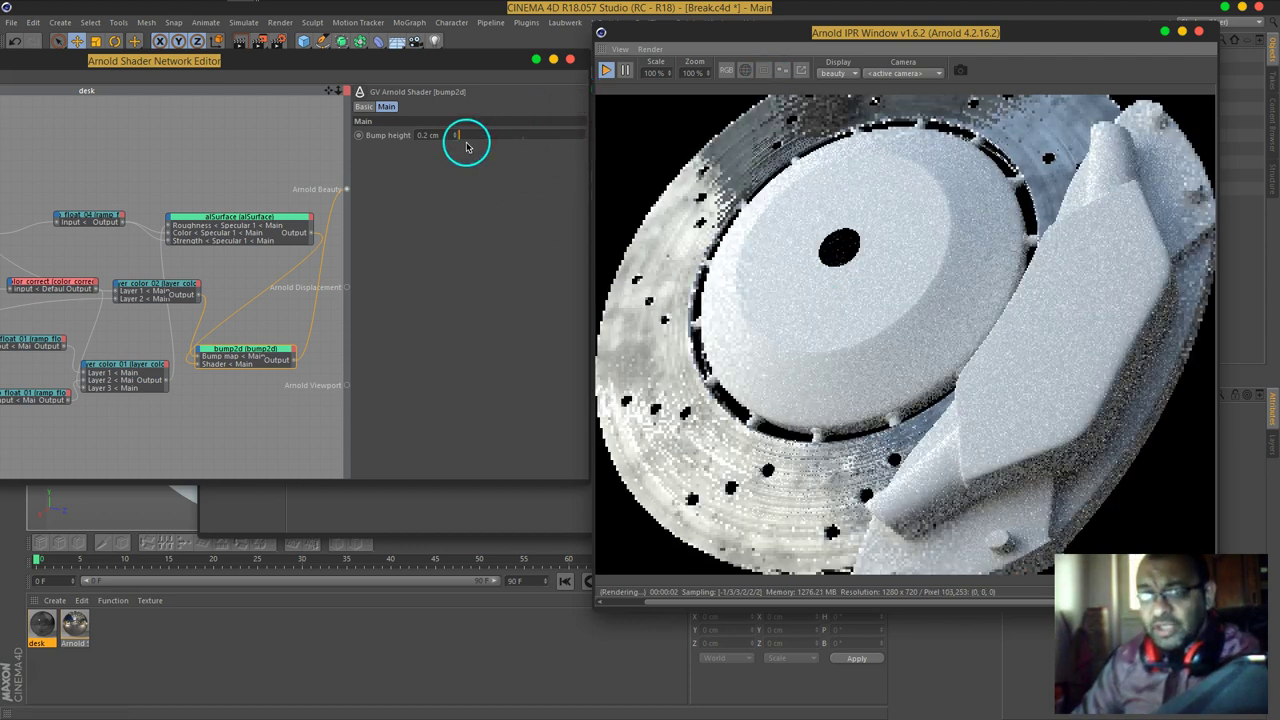
Step: Close the desk material's network and material editors and save the project
click(571, 62)
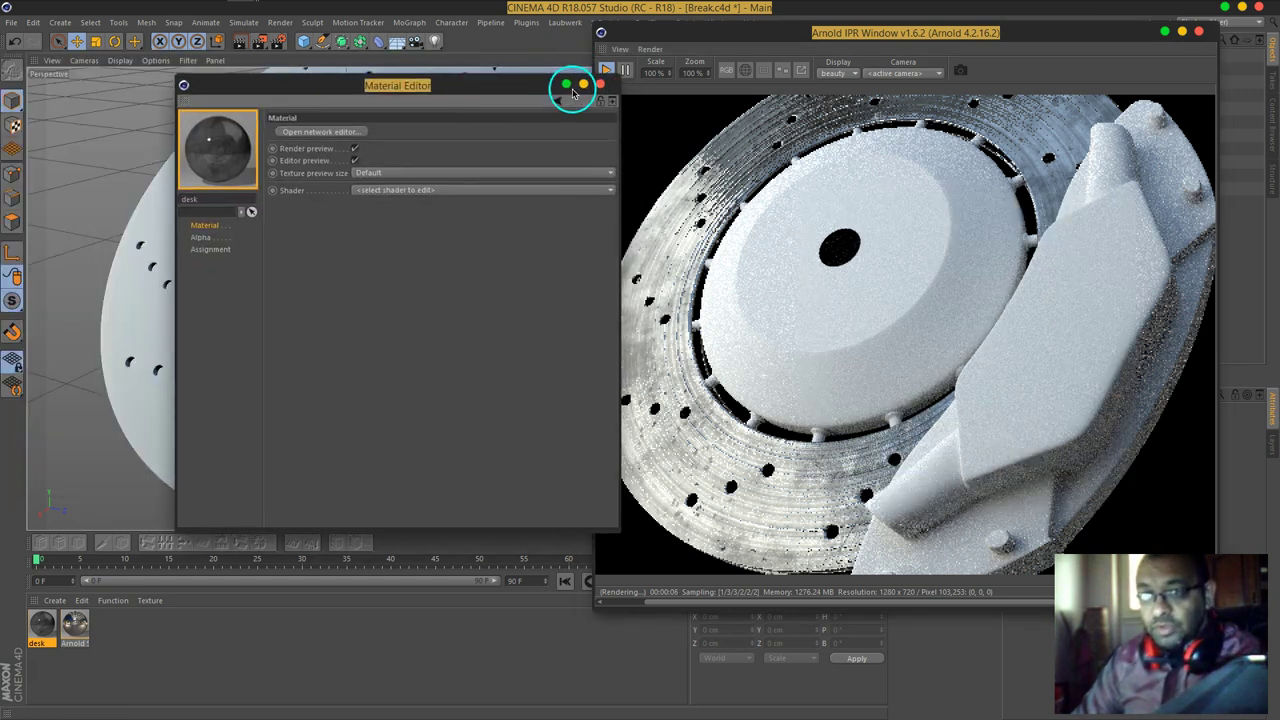
click(600, 89)
key(ctrl+s)
Step: Create a new Arnold shader network material for the disk's central hub and open its network editor
click(55, 601)
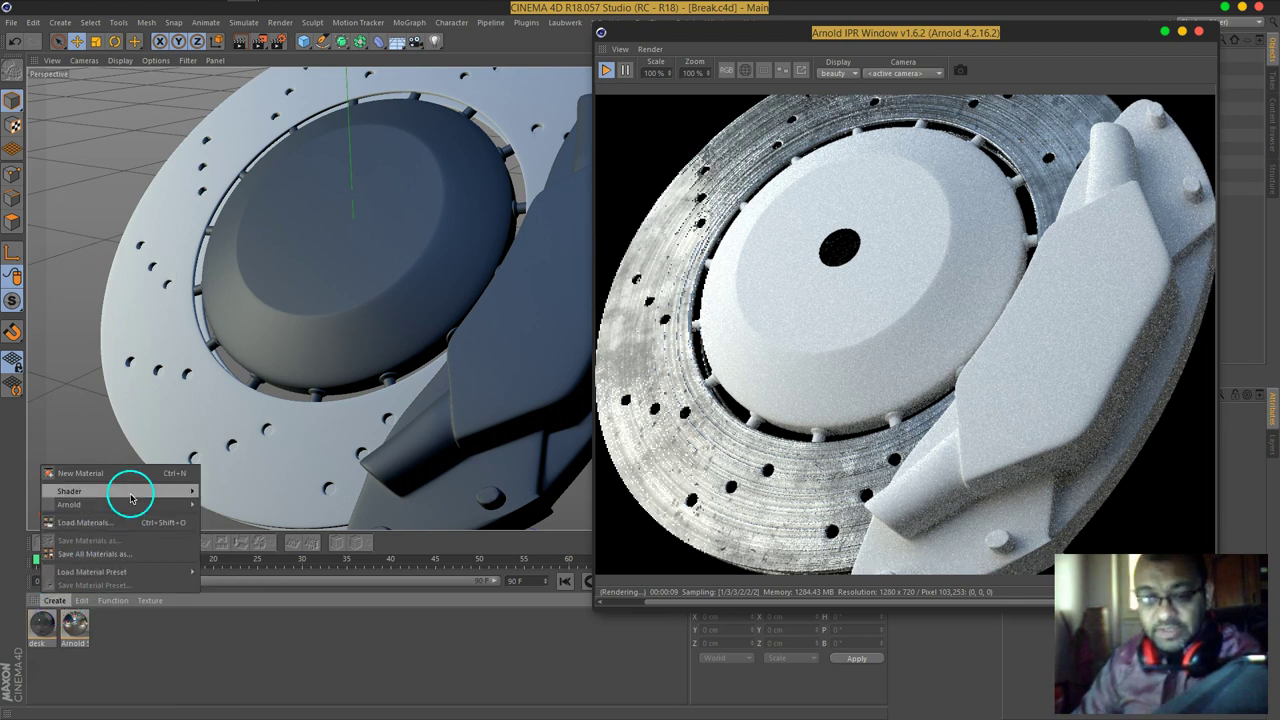
mouse_move(145, 493)
click(222, 491)
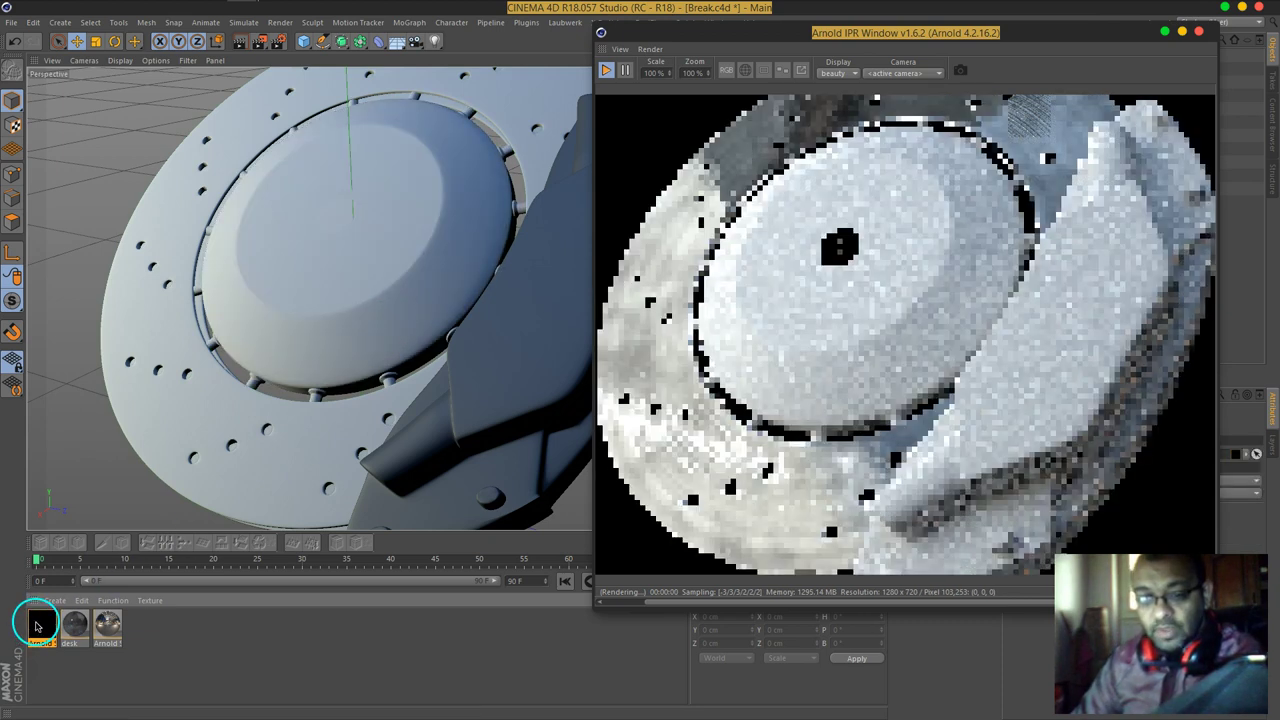
double_click(42, 625)
click(362, 136)
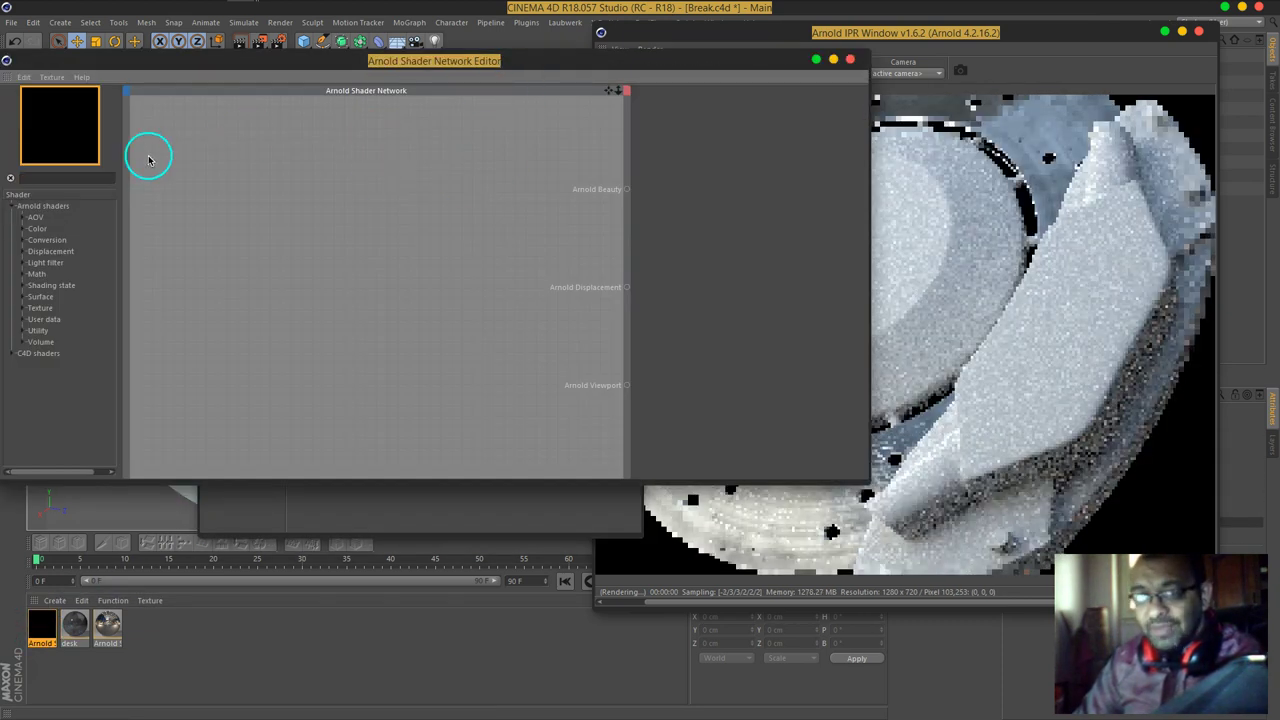
Step: Add an alSurface shader feeding Arnold Beauty and set its diffuse strength to 0
text(al)
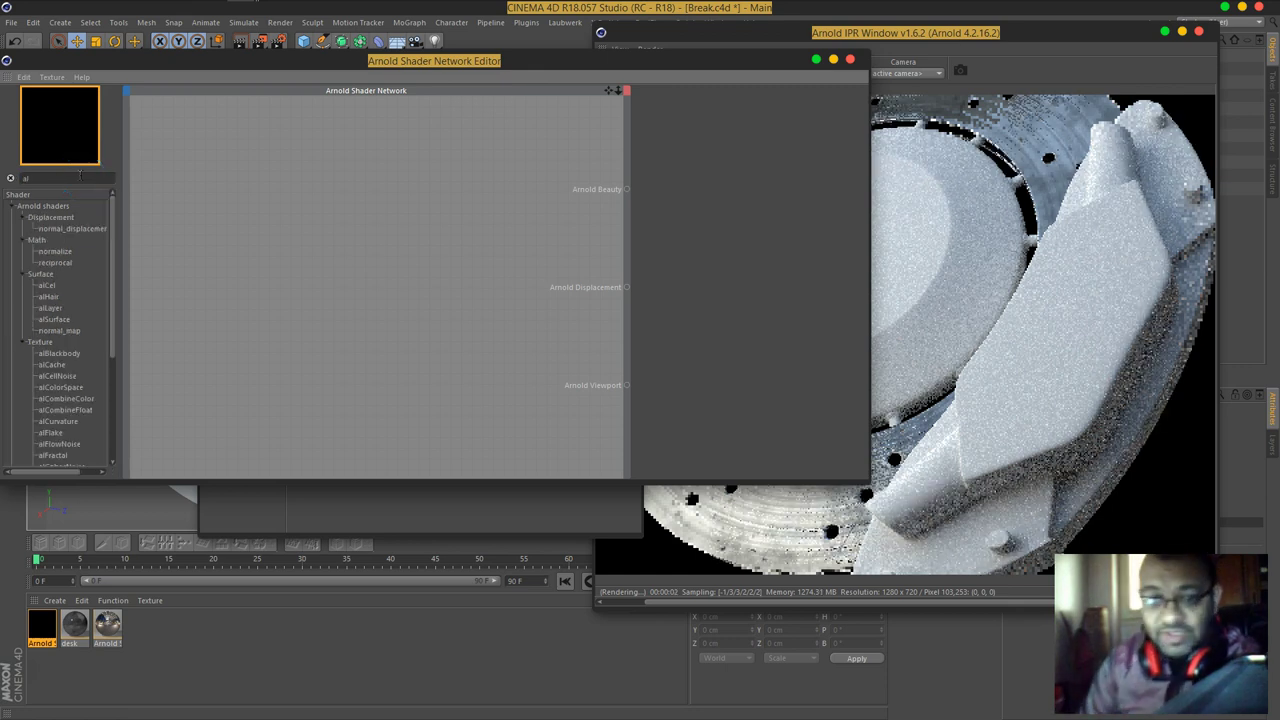
click(72, 288)
text(s)
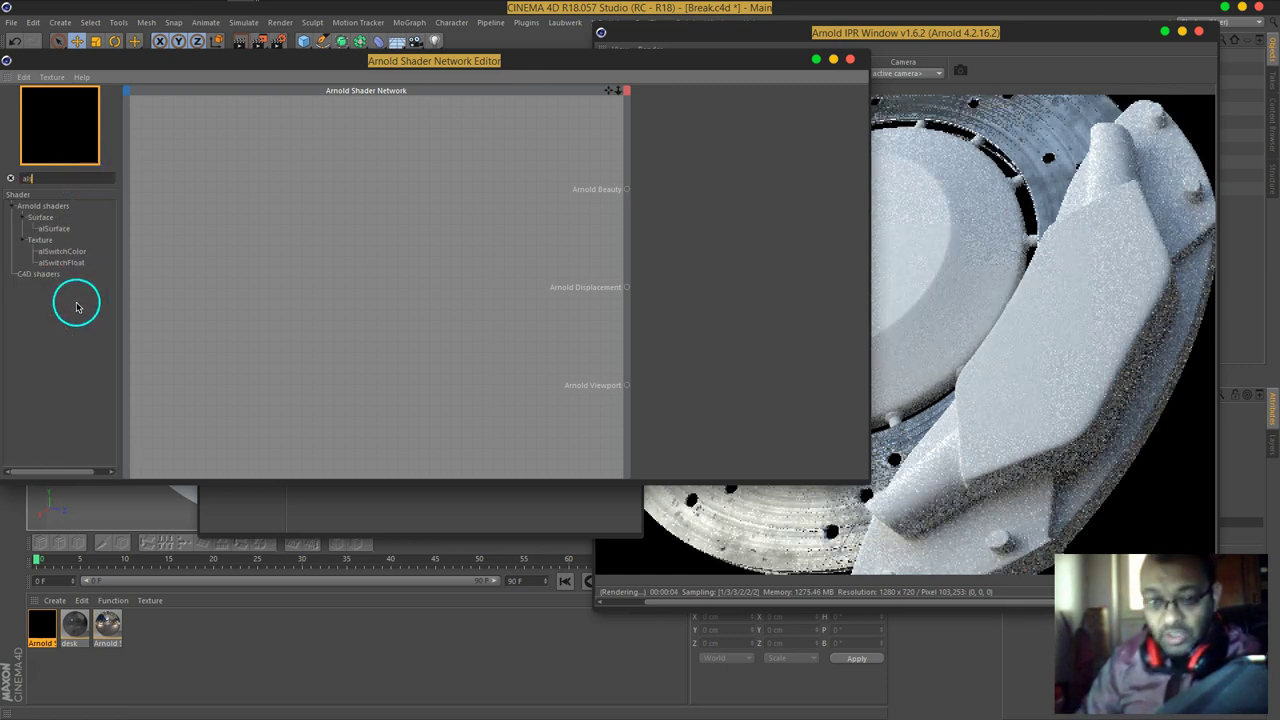
drag(479, 201, 479, 200)
drag(702, 57, 391, 86)
drag(424, 197, 390, 182)
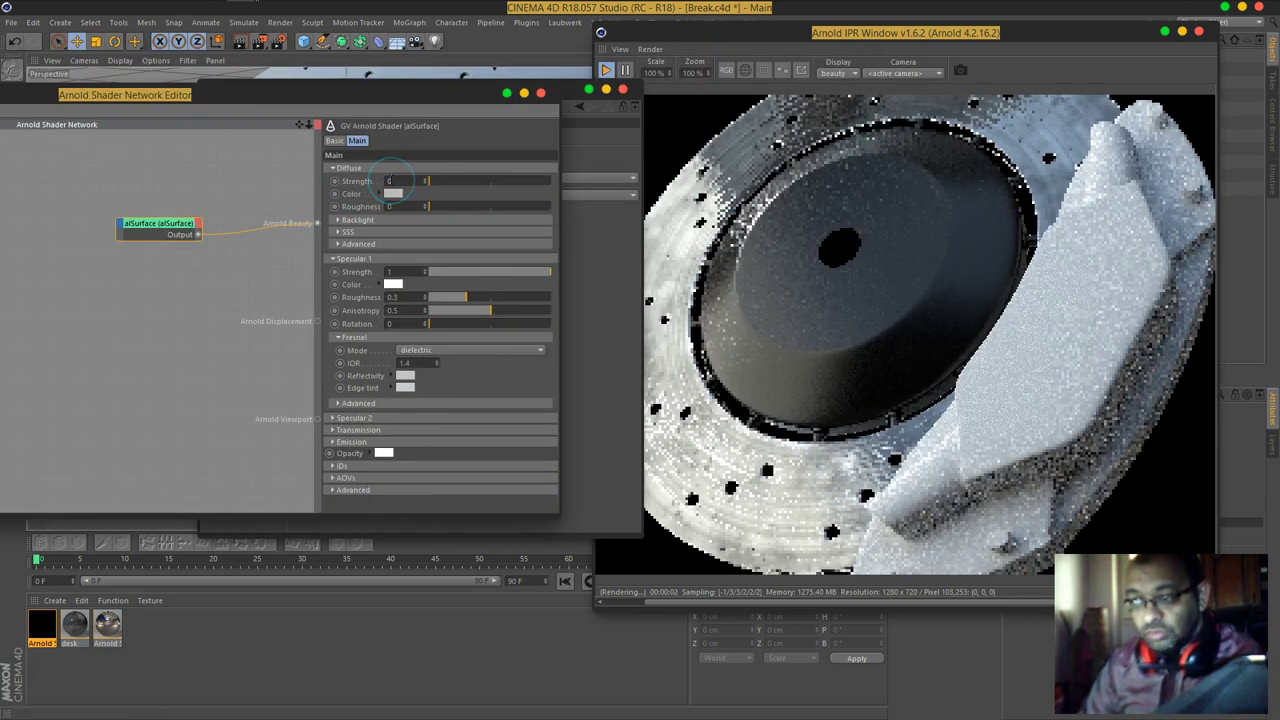
drag(395, 106, 438, 103)
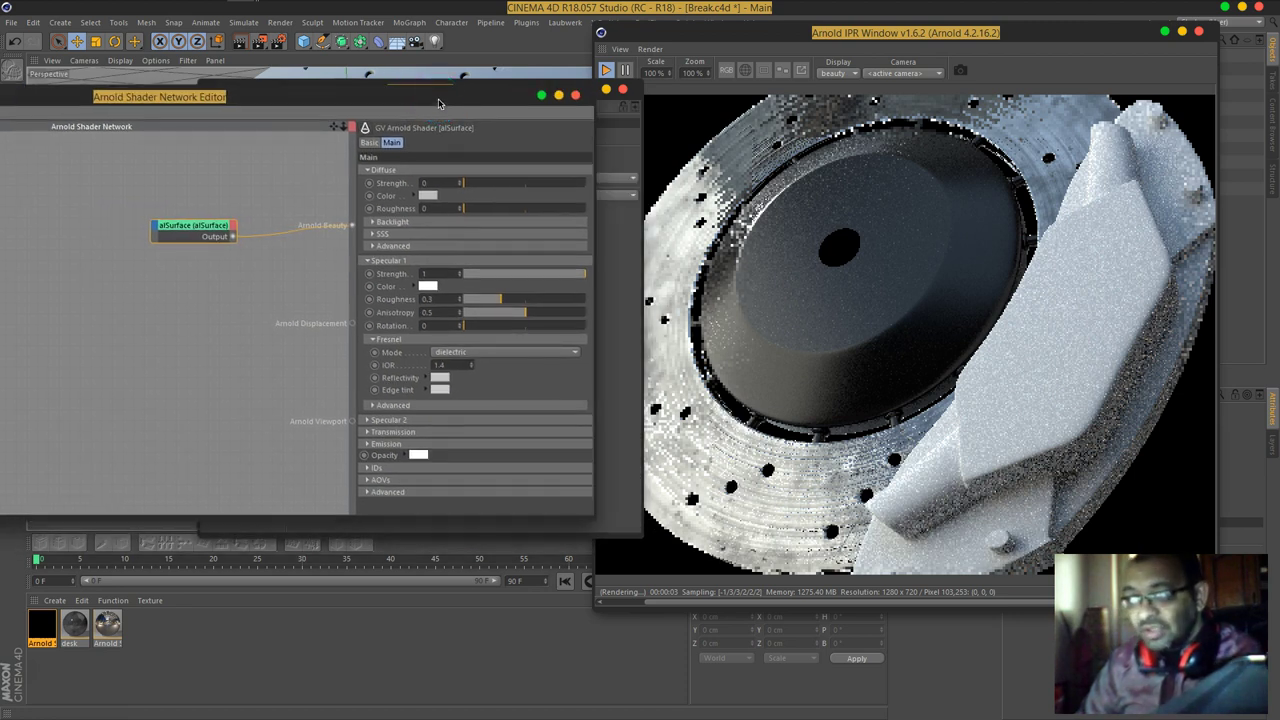
Step: Find the mix shader and place a mix node beside alSurface in the network
drag(438, 103, 734, 104)
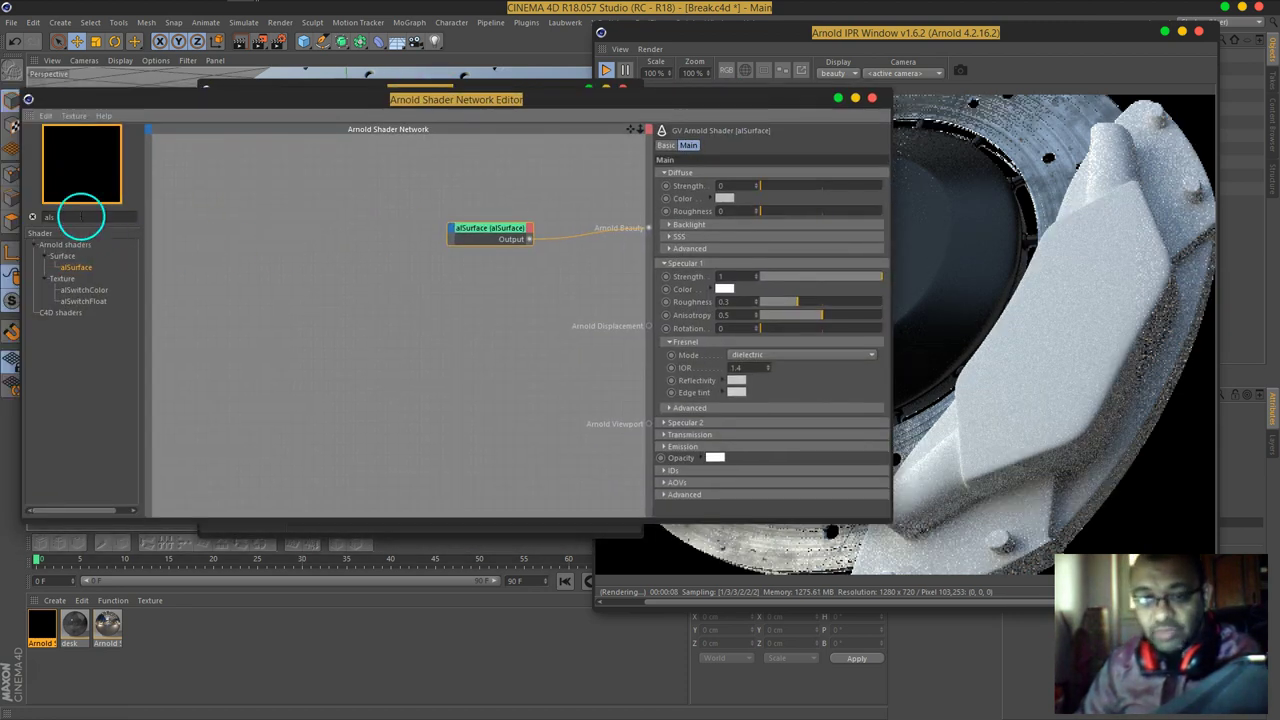
text(mi)
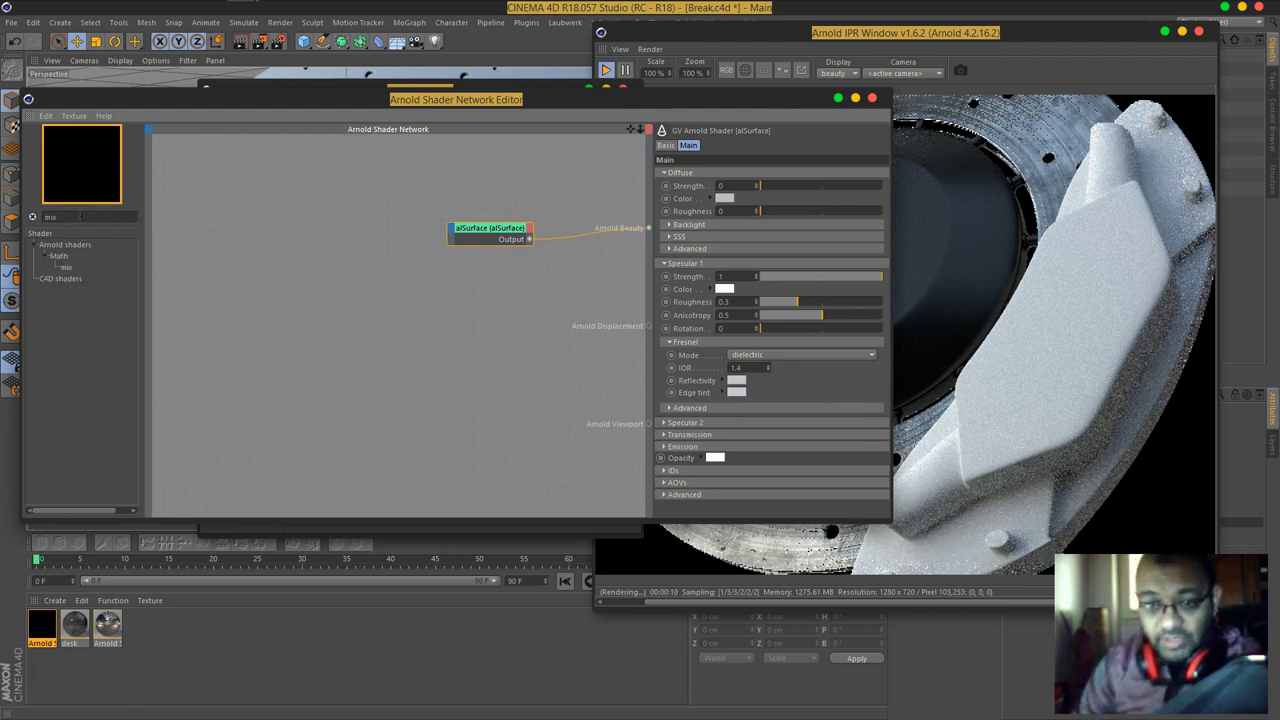
text(x)
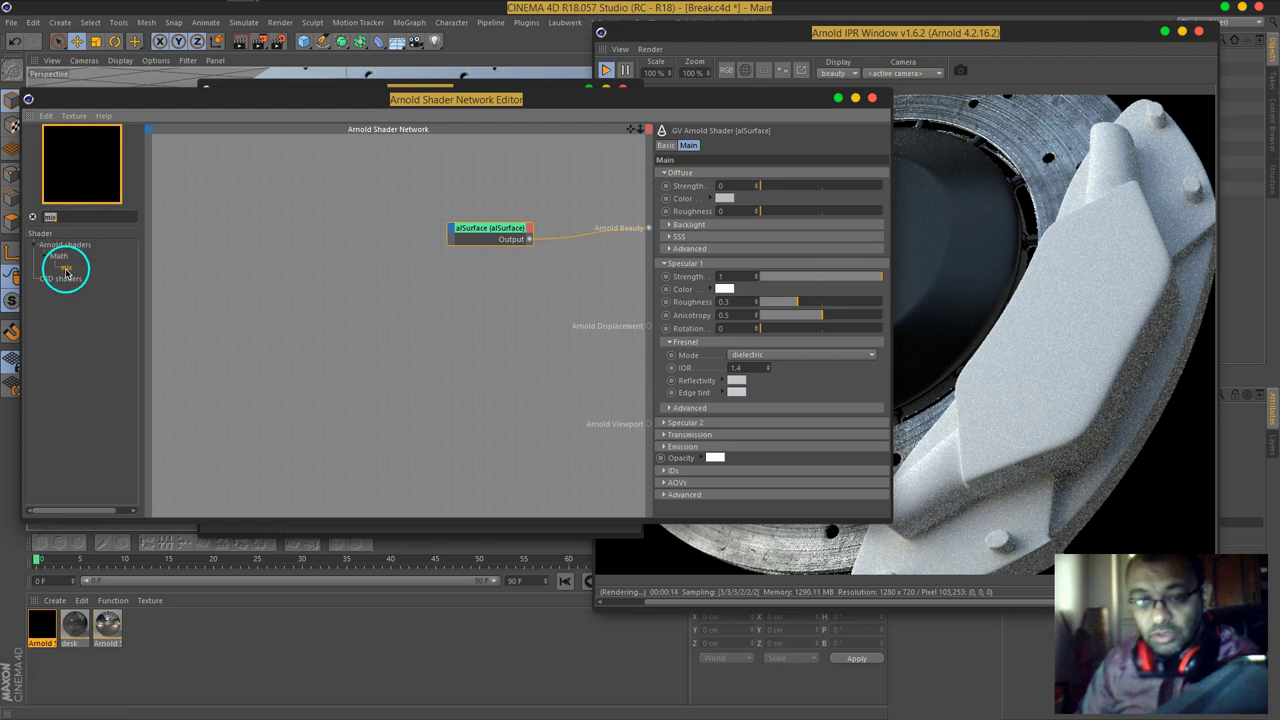
drag(430, 244, 376, 241)
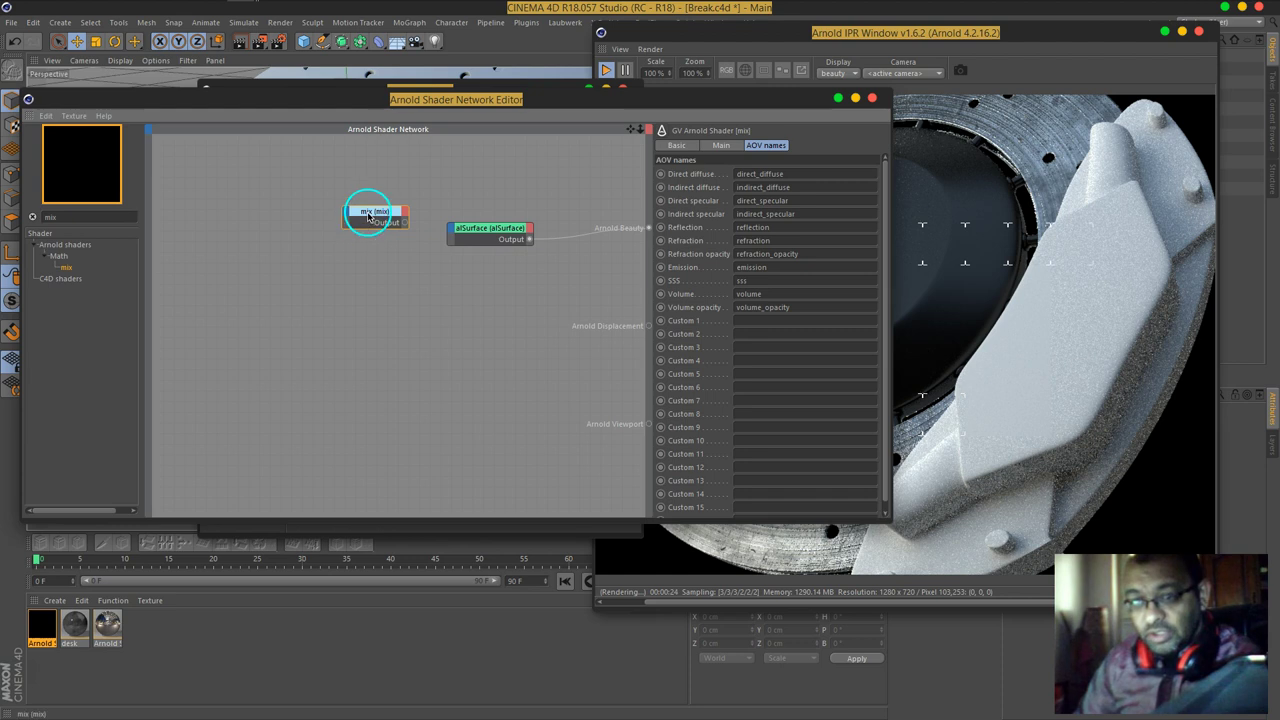
drag(368, 216, 353, 228)
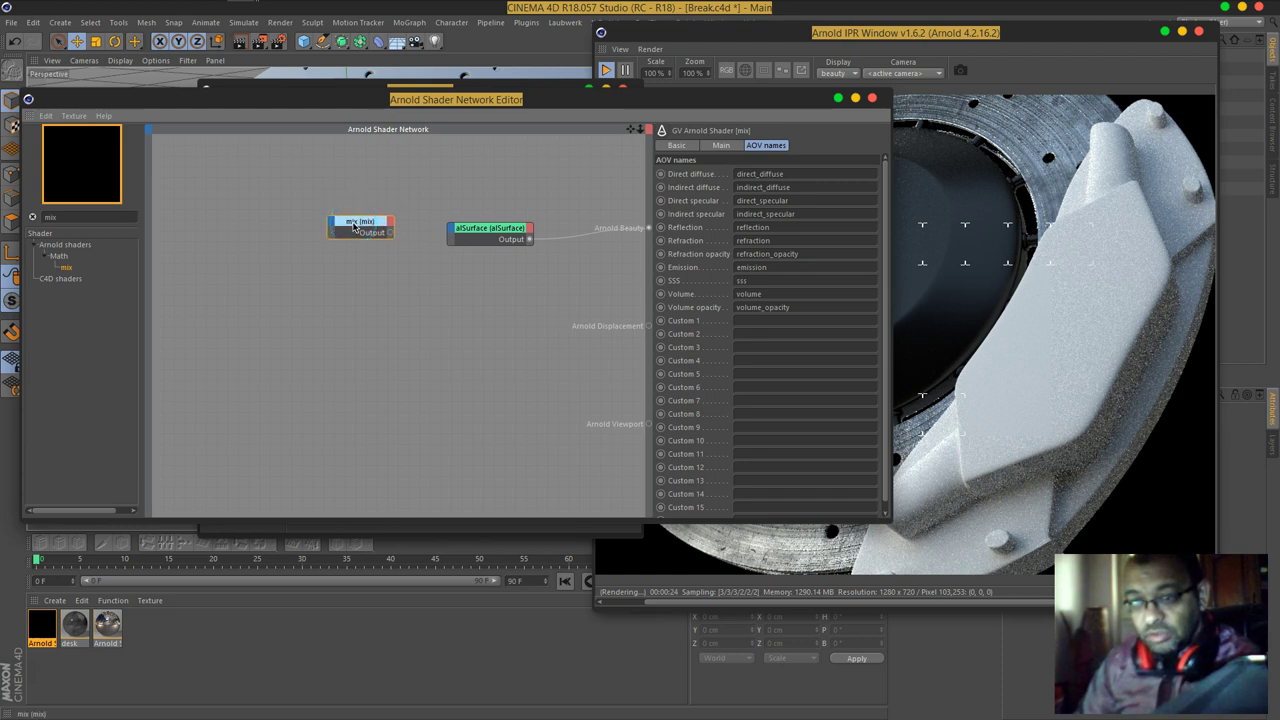
Step: Set the mix node's Input1 color to a near-black grey with a value of 5%
click(720, 145)
click(706, 177)
drag(664, 205, 665, 208)
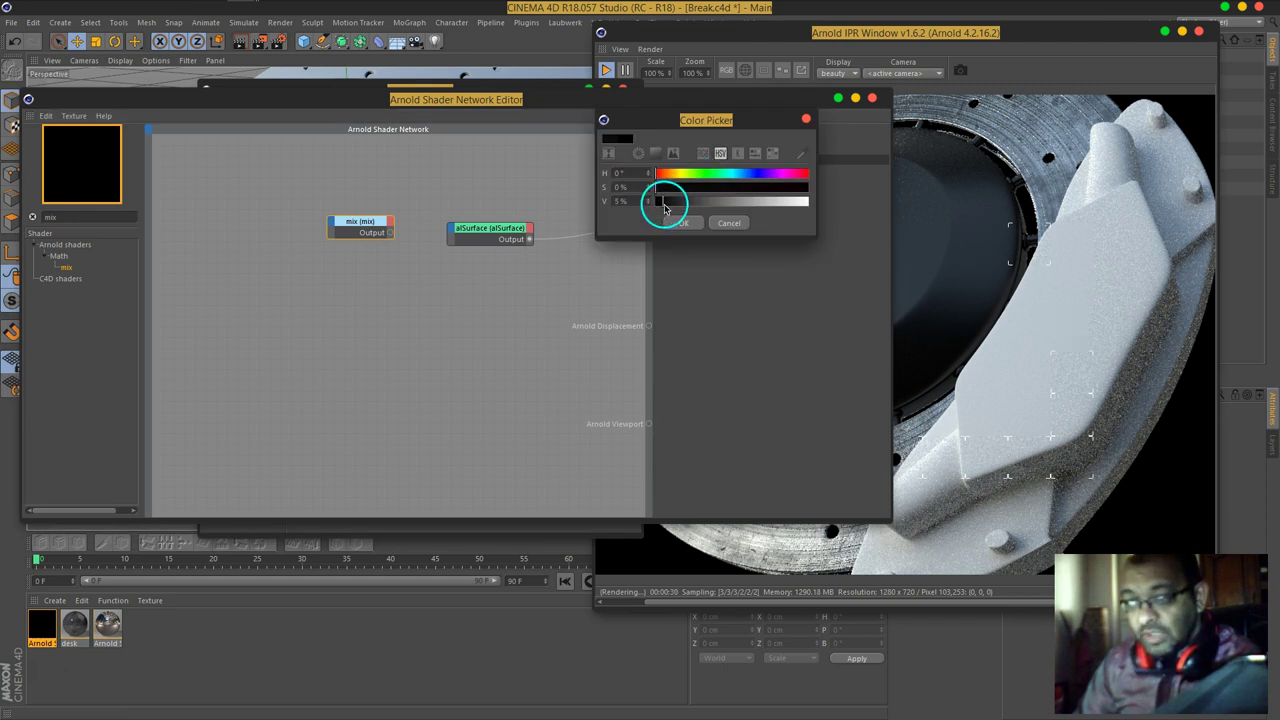
click(677, 223)
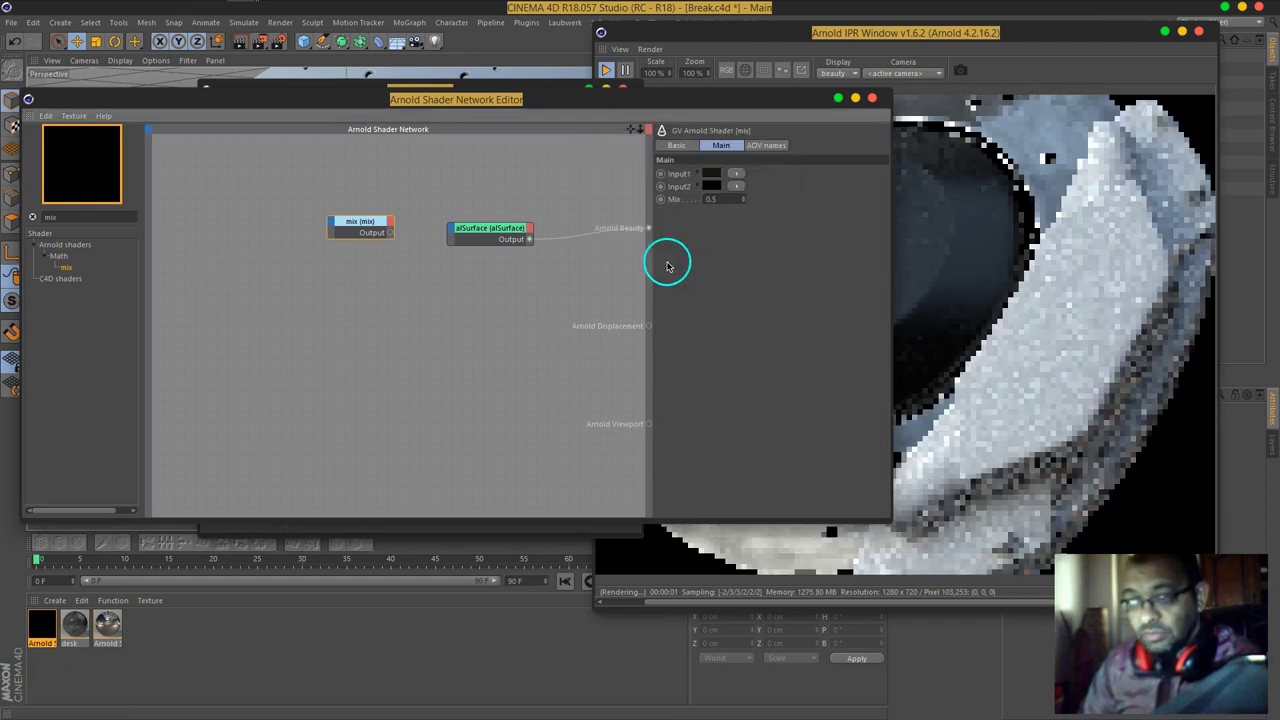
Step: Route the mix output to Arnold Beauty and move the alSurface node below that connection
drag(689, 101, 500, 98)
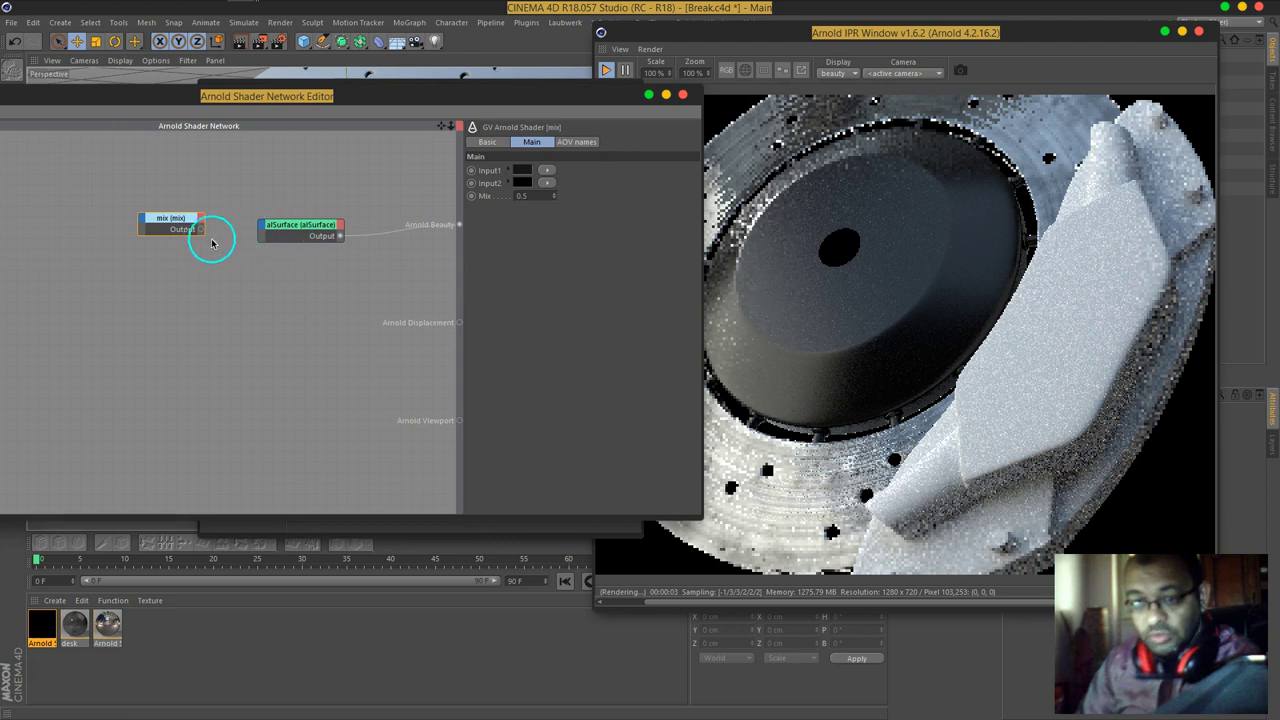
drag(203, 234, 228, 229)
drag(410, 225, 458, 224)
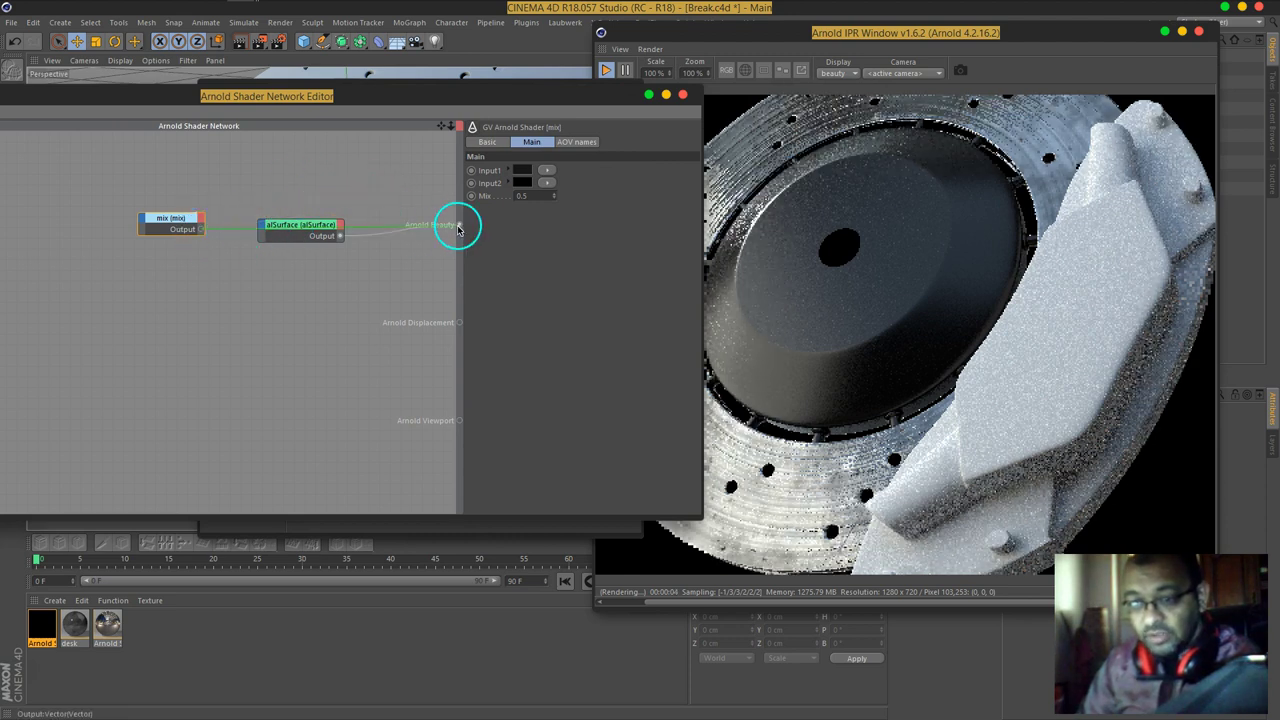
drag(305, 248, 303, 290)
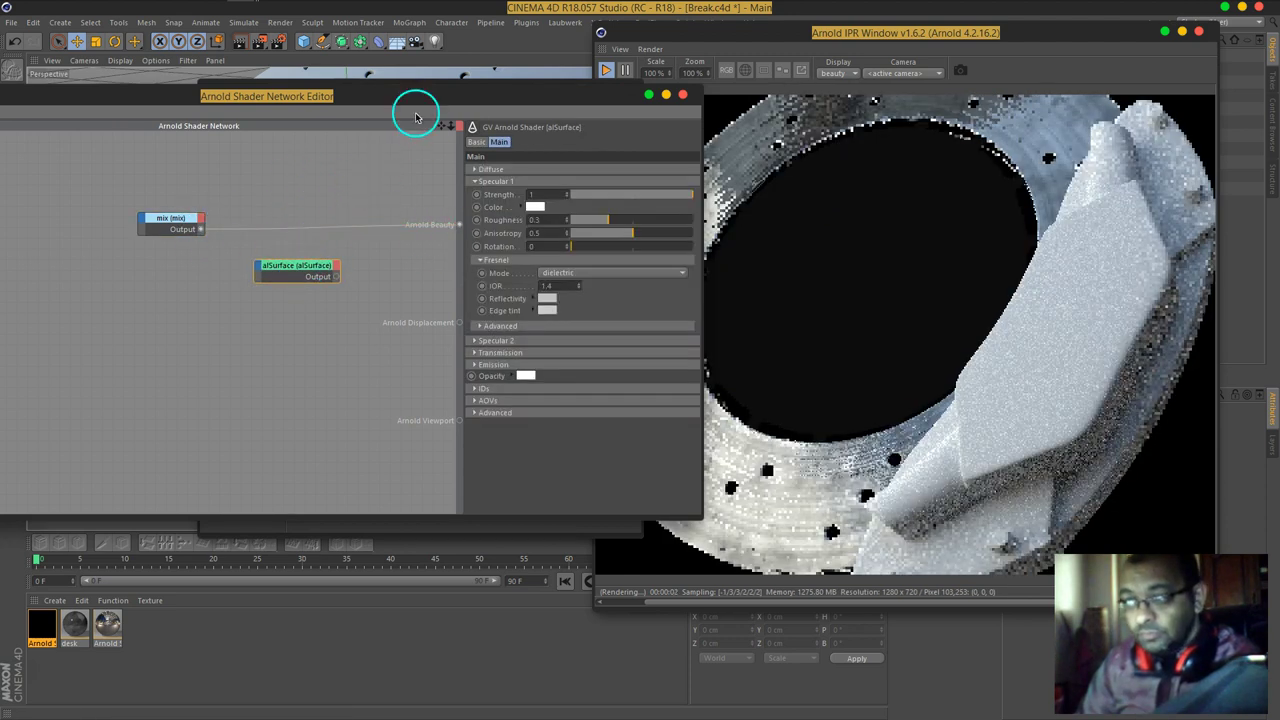
Step: Add an image node to the network and load the BW33.png mask texture into it
click(460, 114)
drag(180, 116, 267, 136)
click(257, 280)
key(Tab)
text(image)
key(Return)
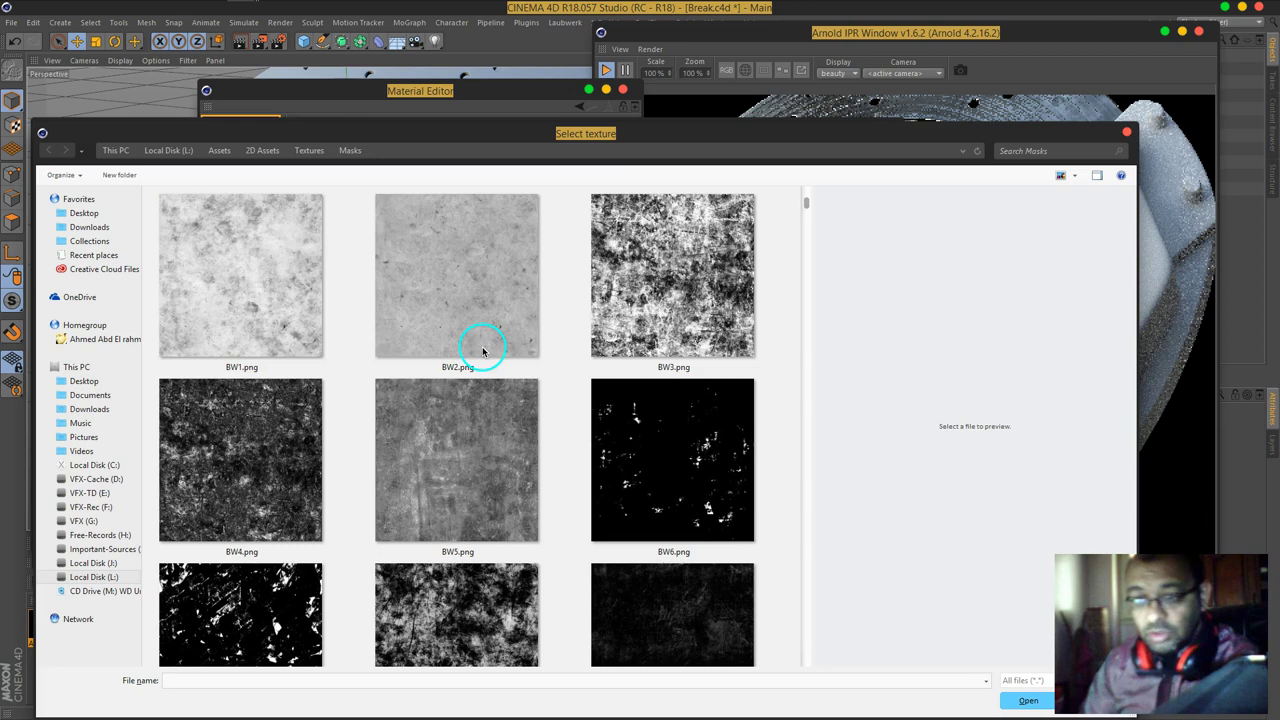
scroll(578, 390, down, 3)
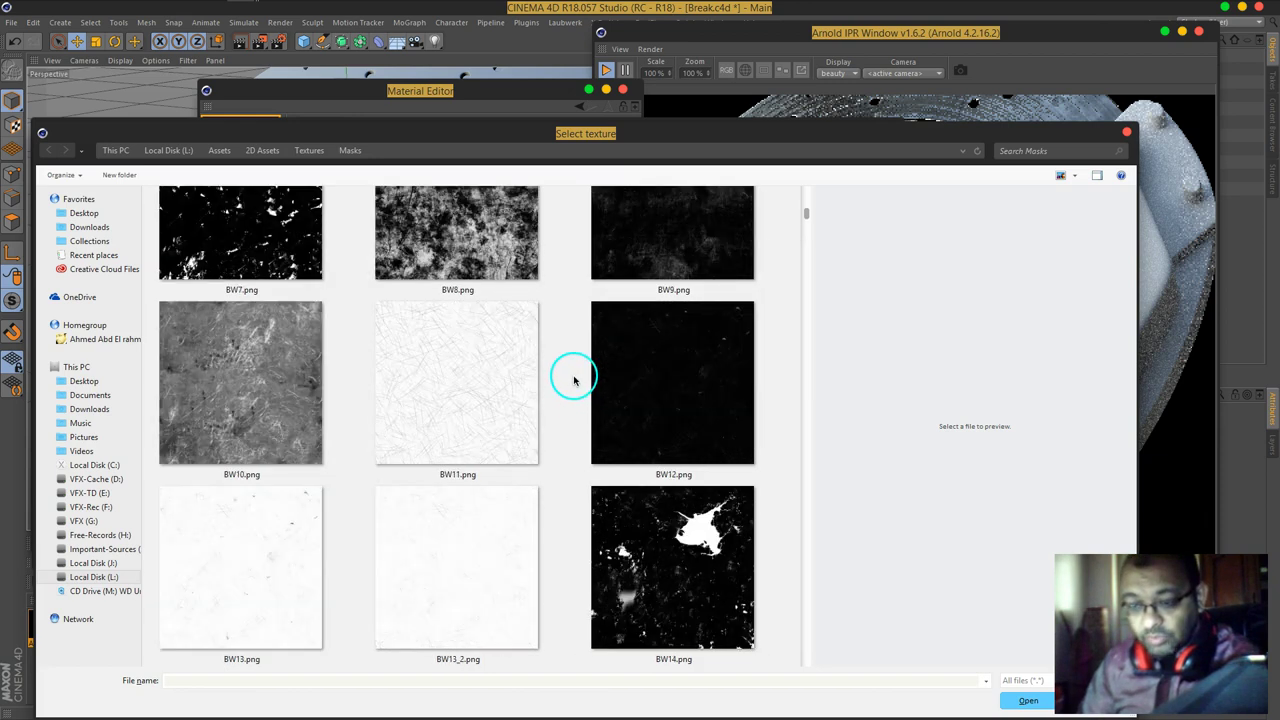
scroll(574, 380, down, 9)
scroll(587, 390, down, 3)
click(650, 340)
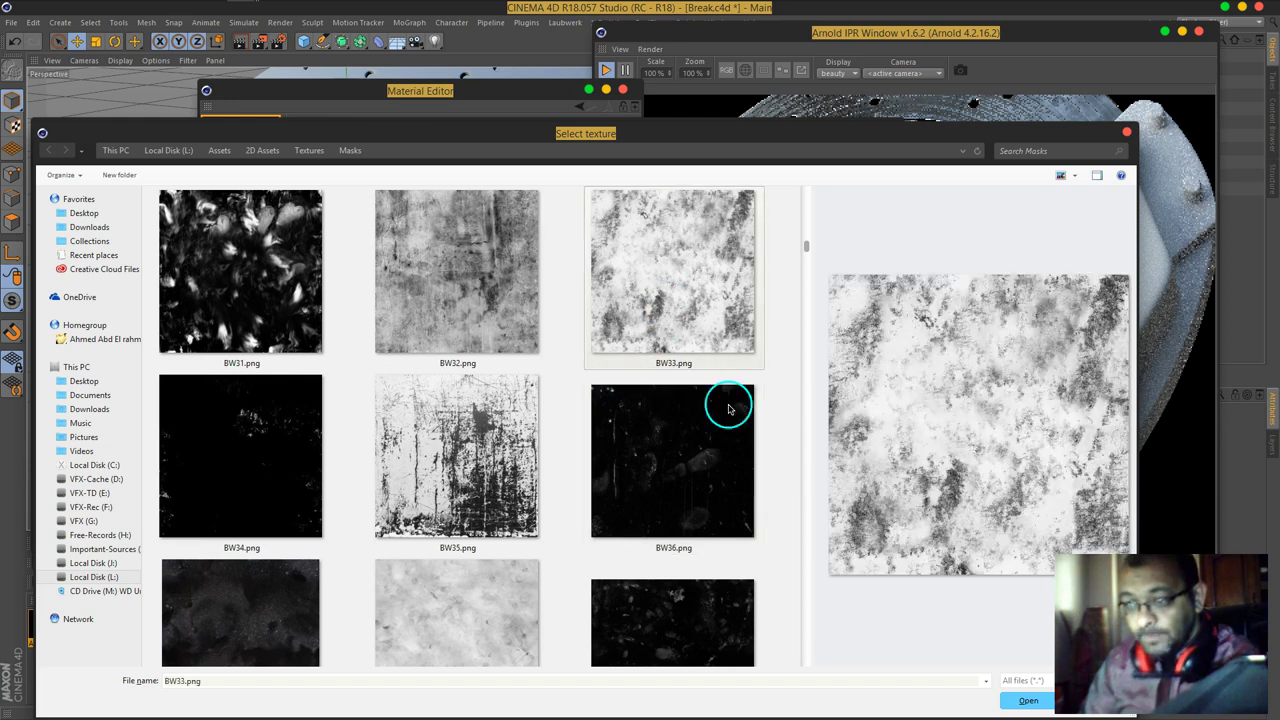
click(1028, 702)
click(646, 413)
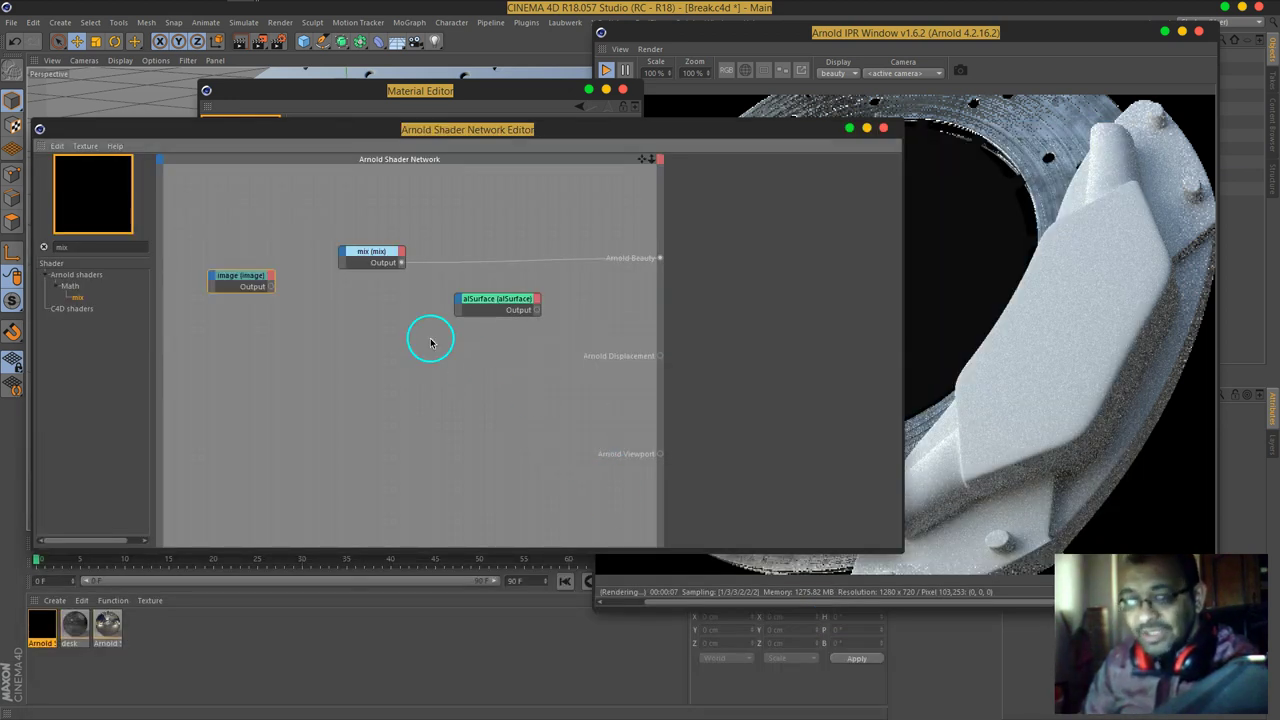
Step: Preview the image node through Arnold Beauty, feed it into mix's Mix input, and route mix to Arnold Beauty
drag(272, 288, 660, 258)
drag(706, 134, 471, 134)
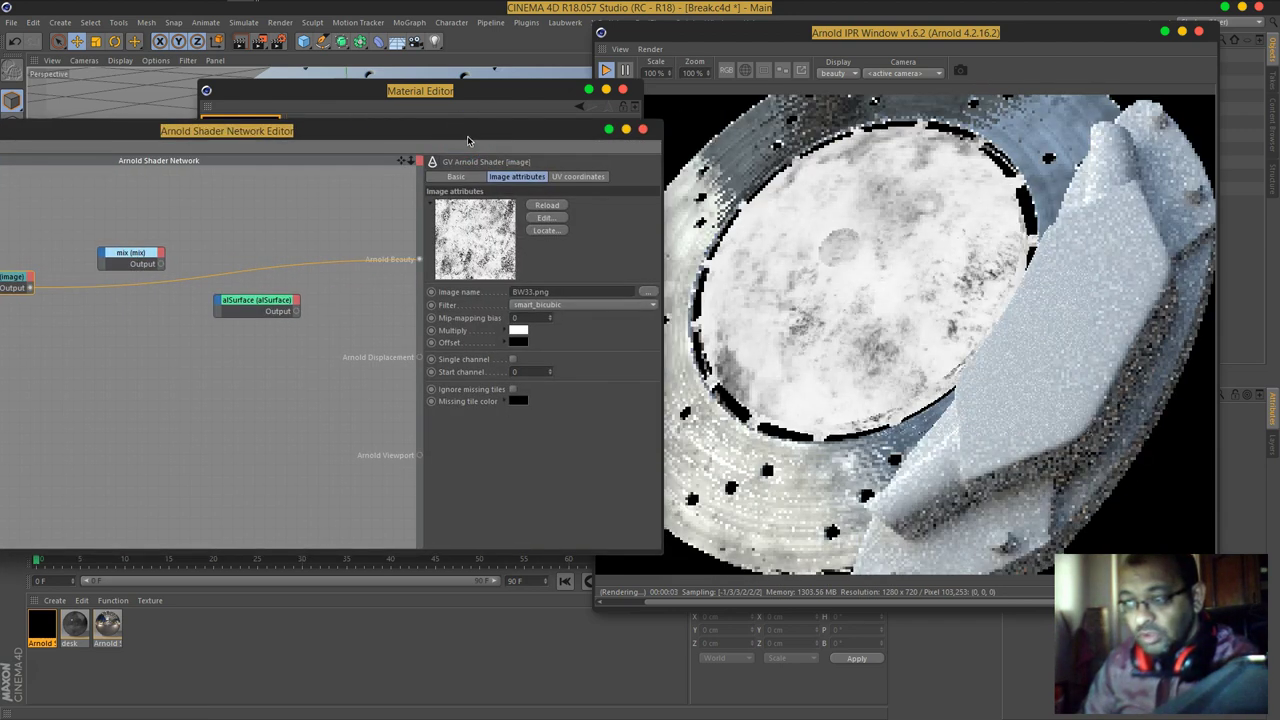
click(172, 273)
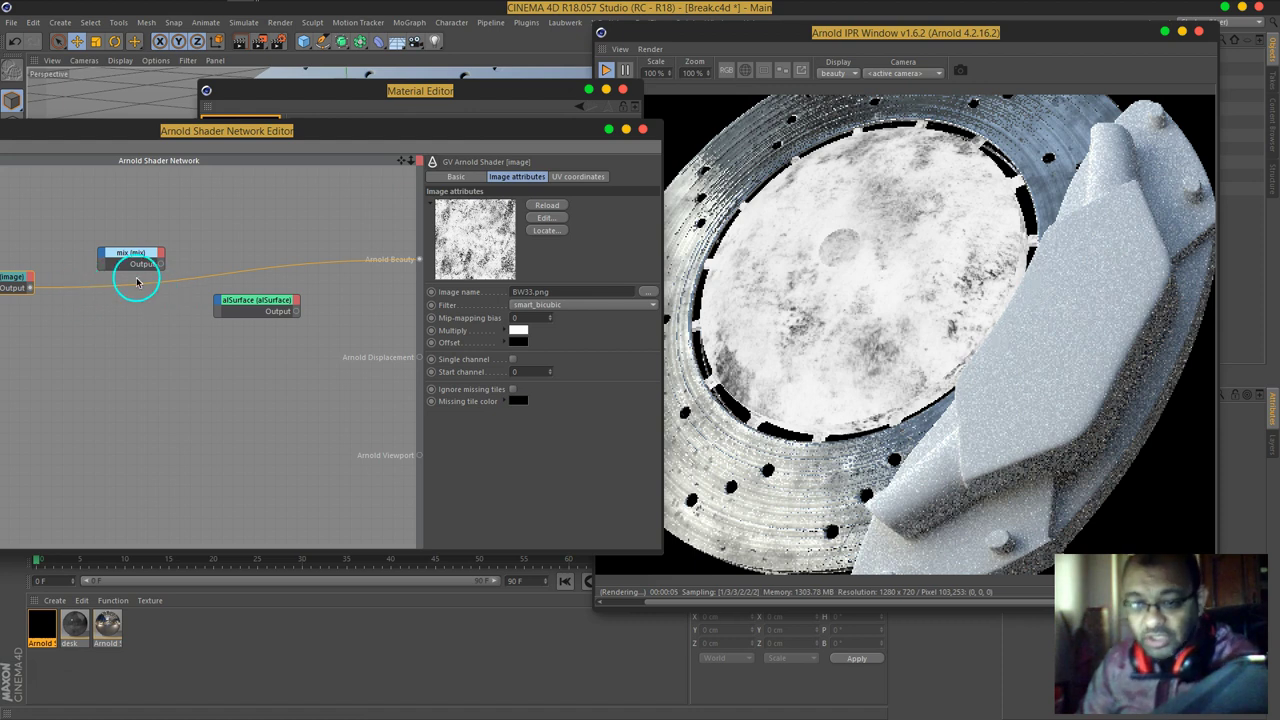
drag(103, 259, 402, 270)
click(157, 264)
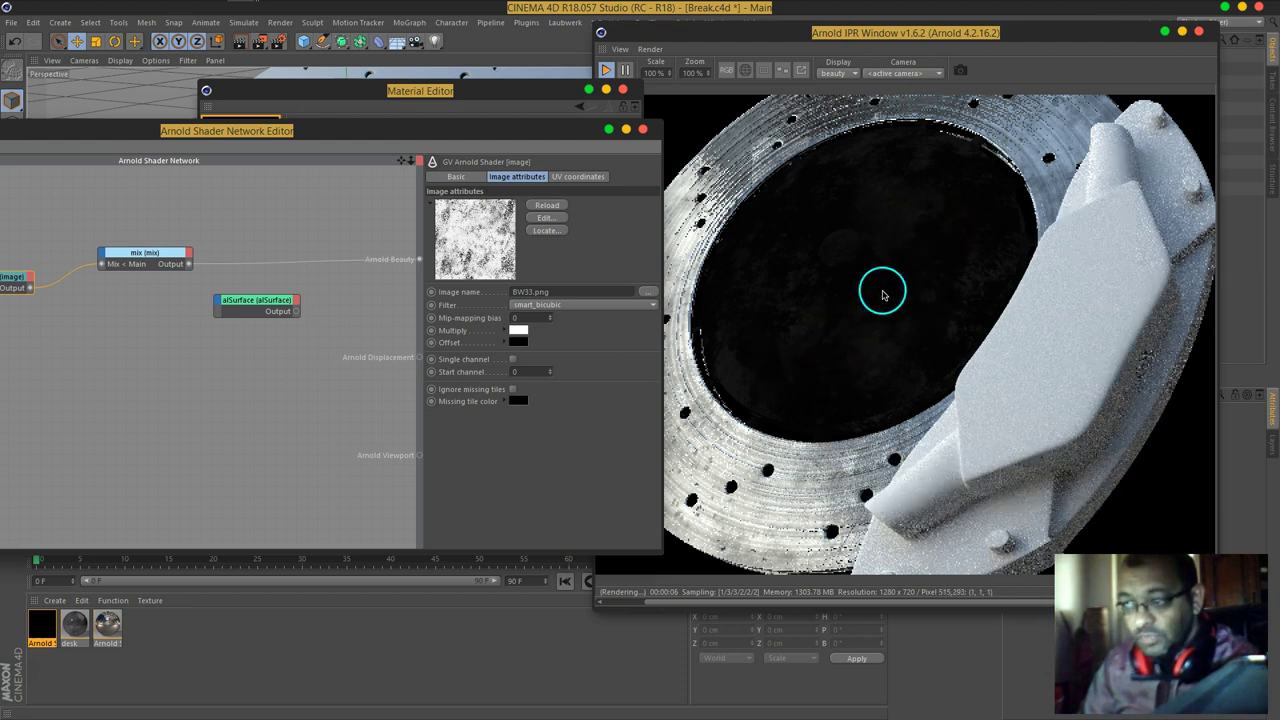
Step: Feed mix into alSurface's Specular 1 strength and Diffuse color, and route alSurface to Arnold Beauty
drag(190, 266, 418, 260)
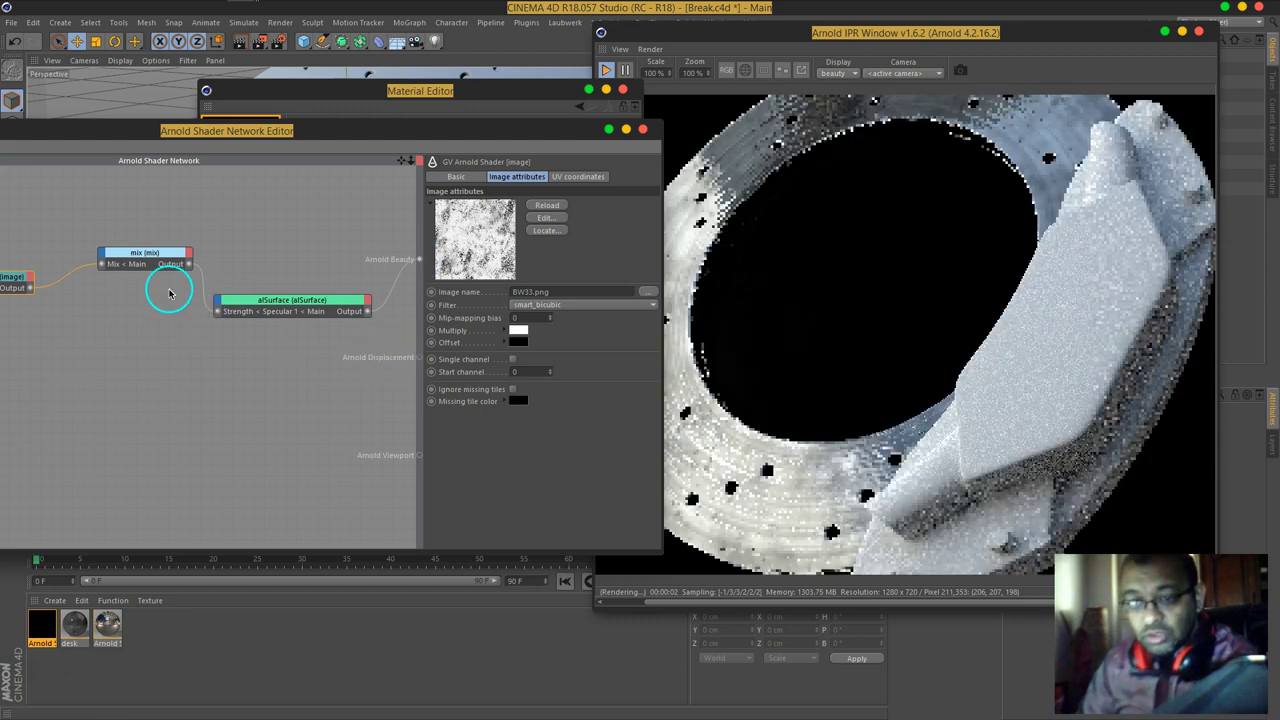
drag(190, 267, 218, 305)
mouse_move(271, 309)
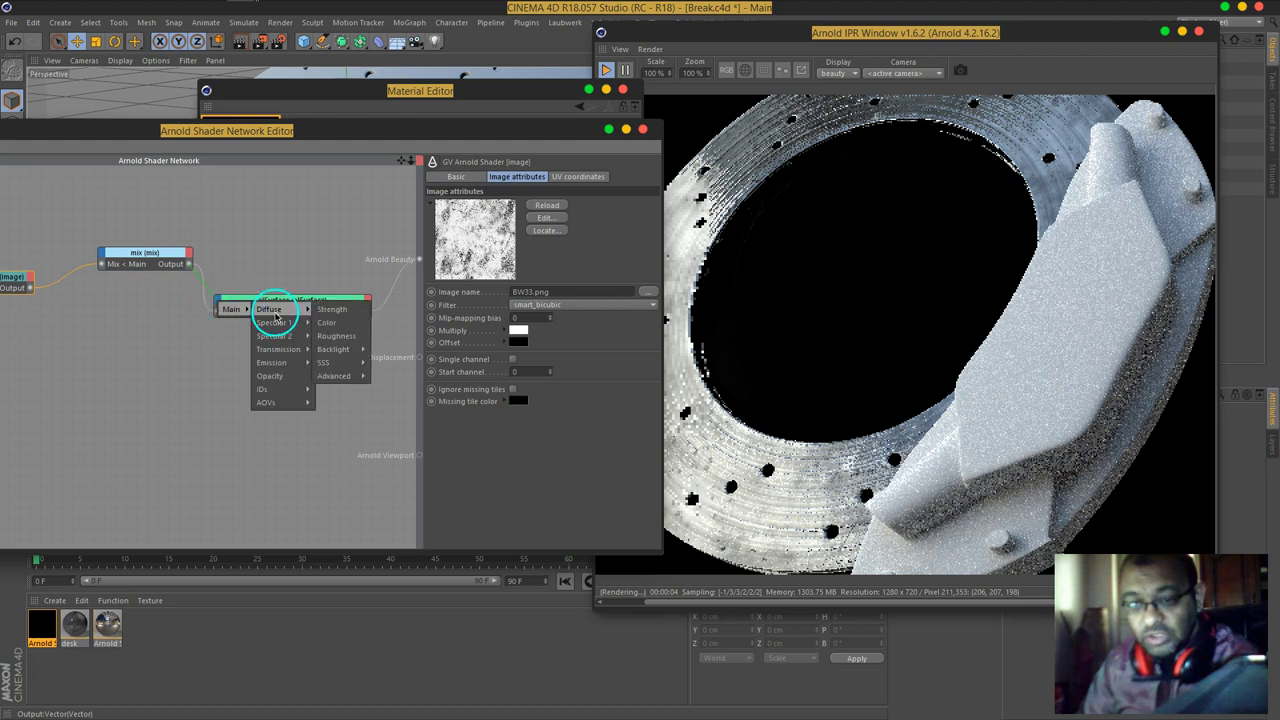
click(341, 310)
Step: Reposition the alSurface node and set its Specular 1 Fresnel IOR to 0
drag(271, 301, 286, 277)
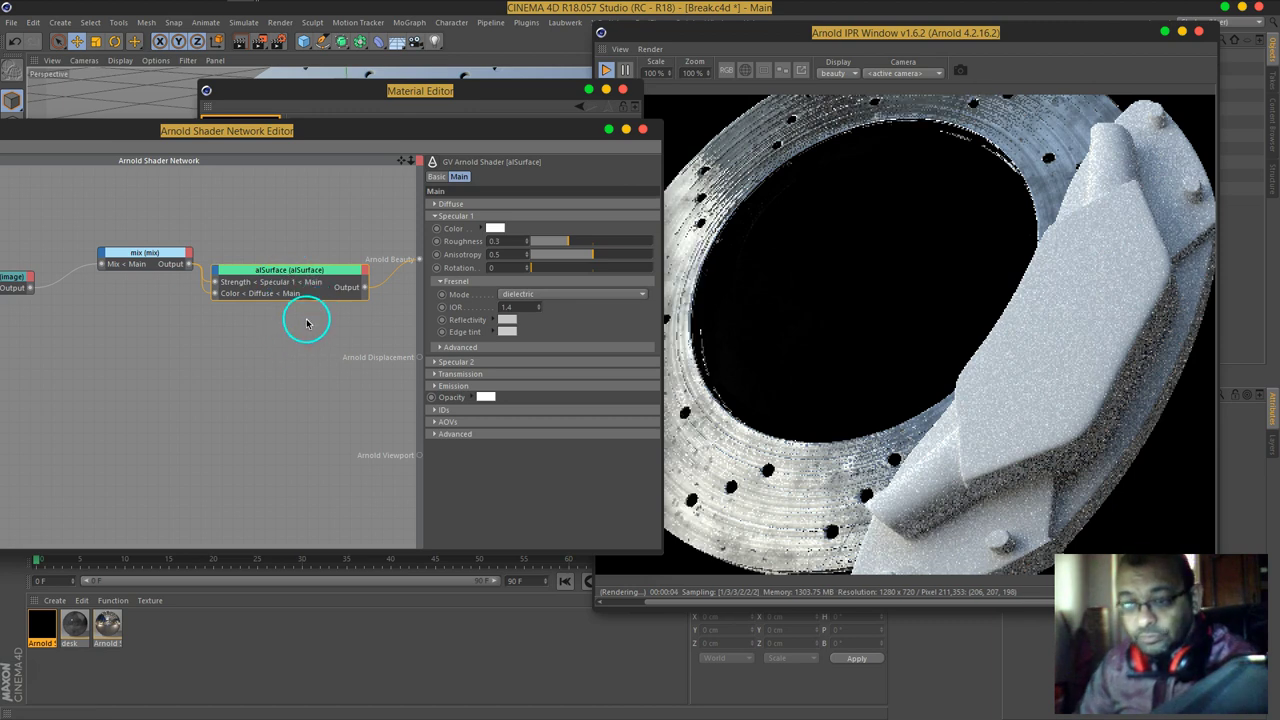
text(0)
key(Return)
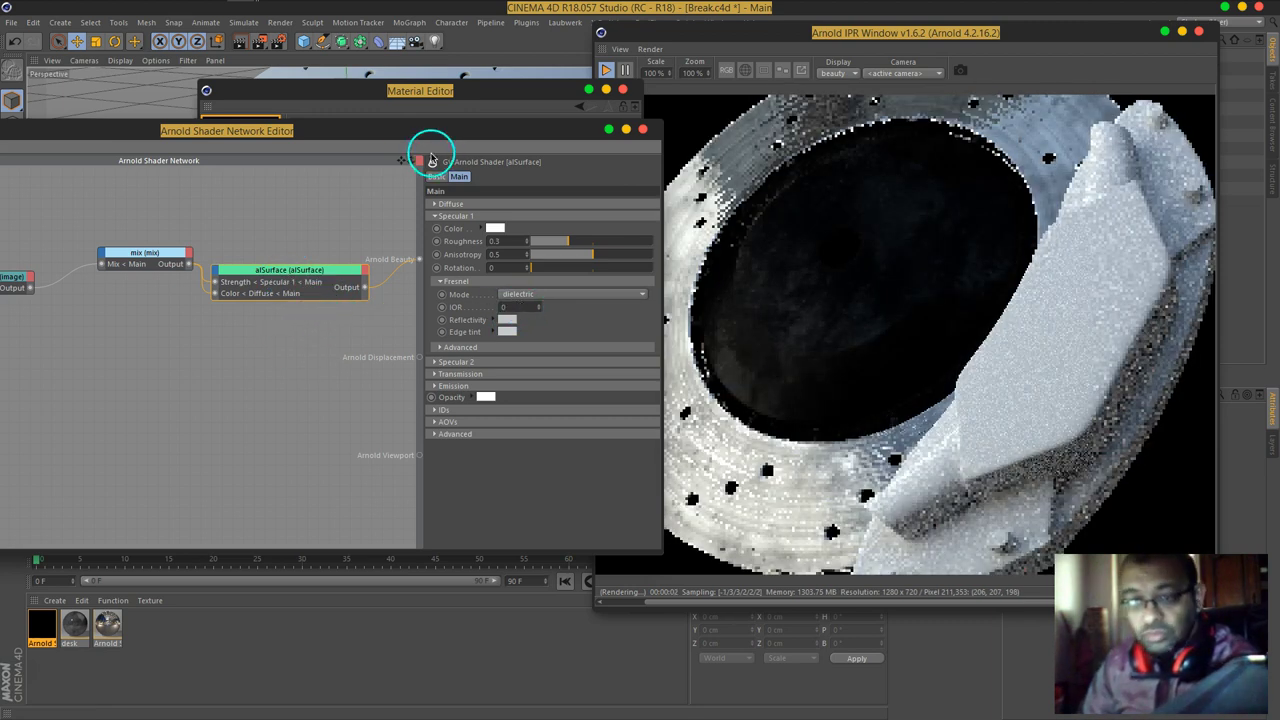
Step: Insert a ramp_float node between mix and alSurface, connected through its Input port, and shift the image node aside
drag(418, 133, 692, 158)
drag(421, 291, 380, 270)
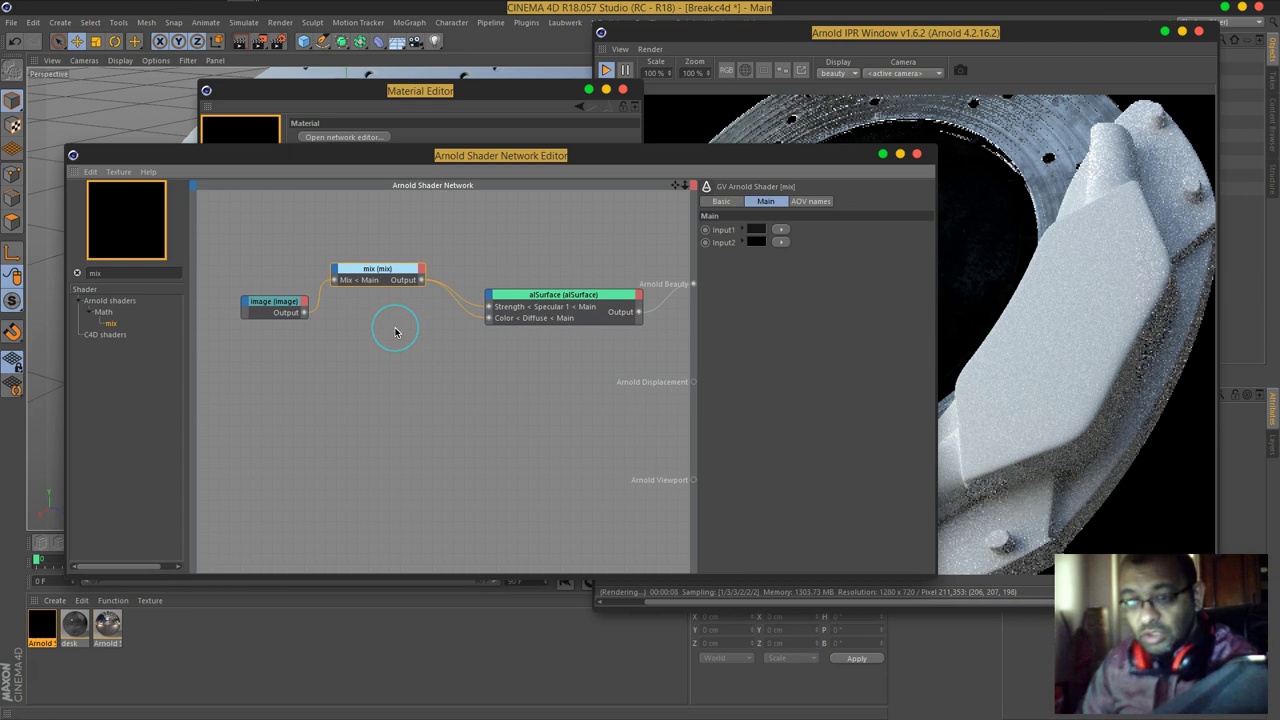
click(398, 332)
click(111, 271)
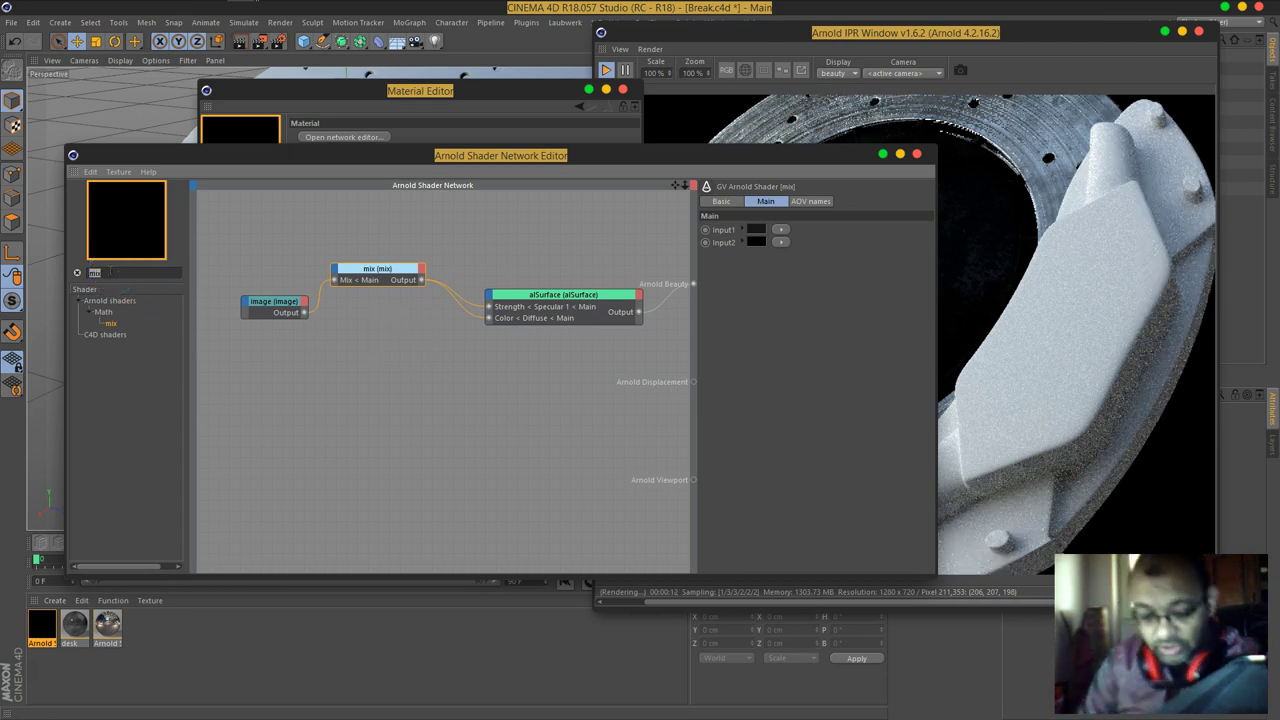
text(ramp)
click(106, 272)
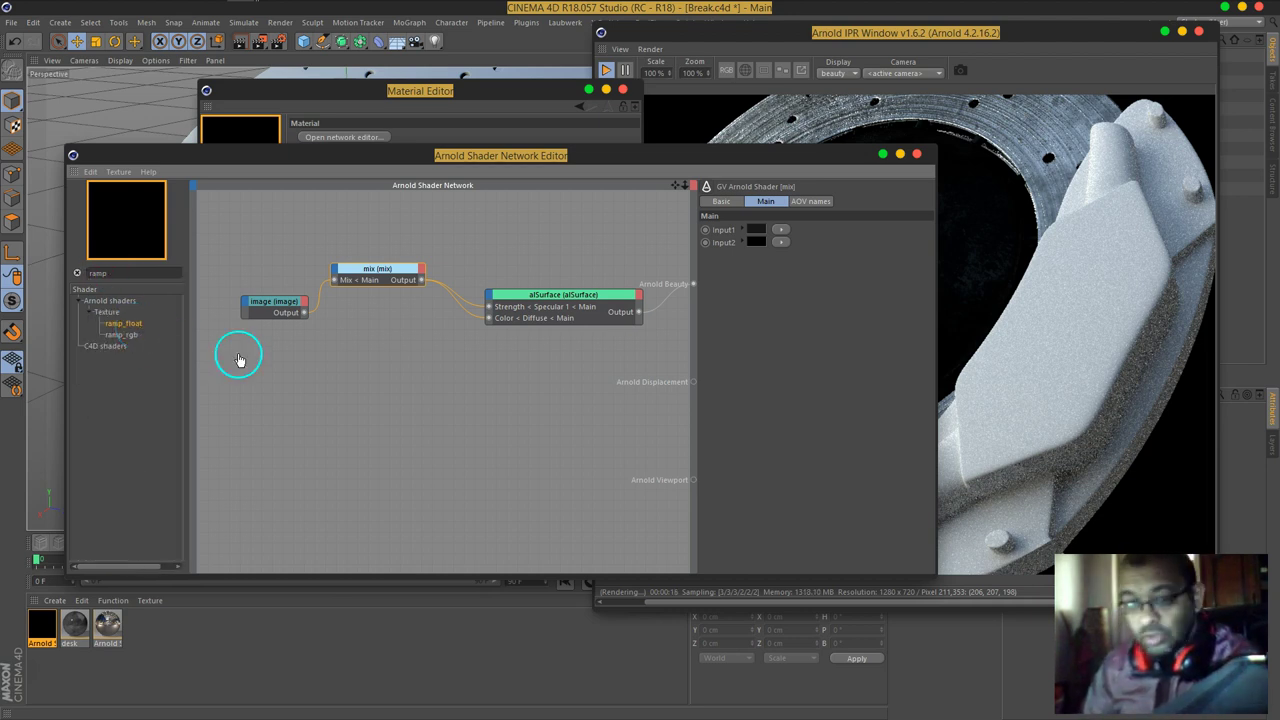
click(369, 277)
click(346, 266)
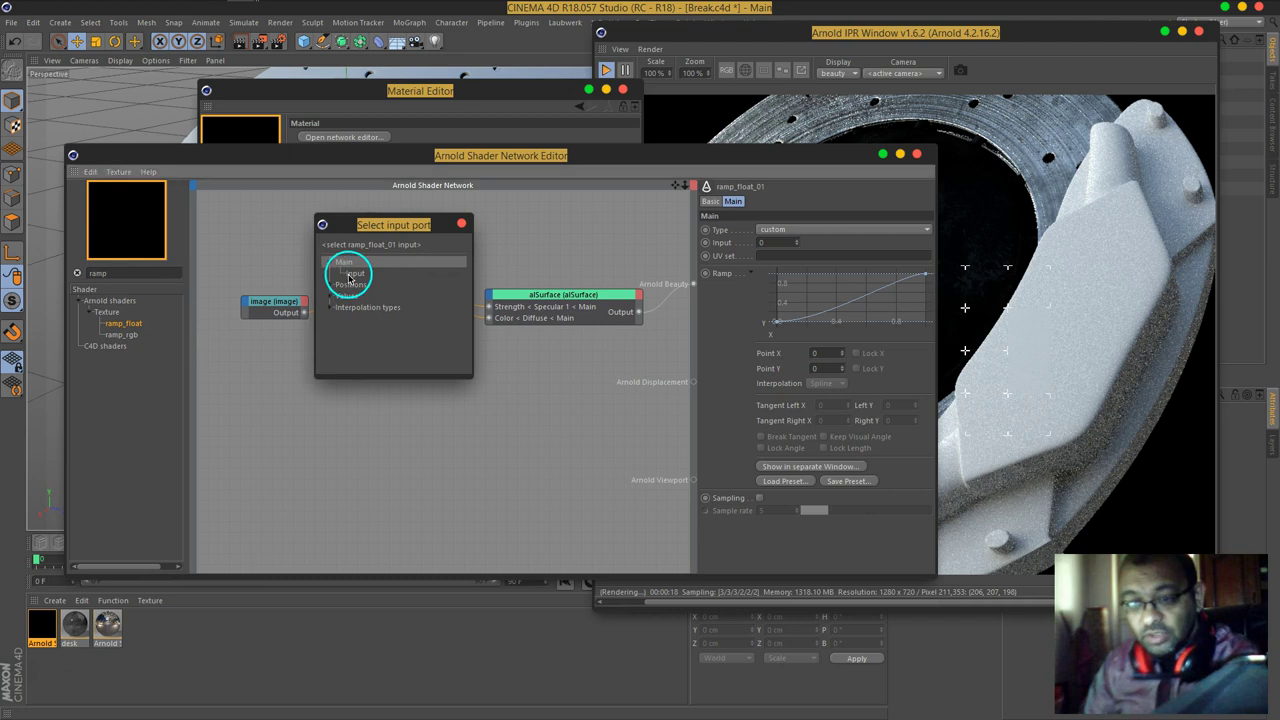
drag(36, 17, 425, 262)
click(440, 299)
click(477, 373)
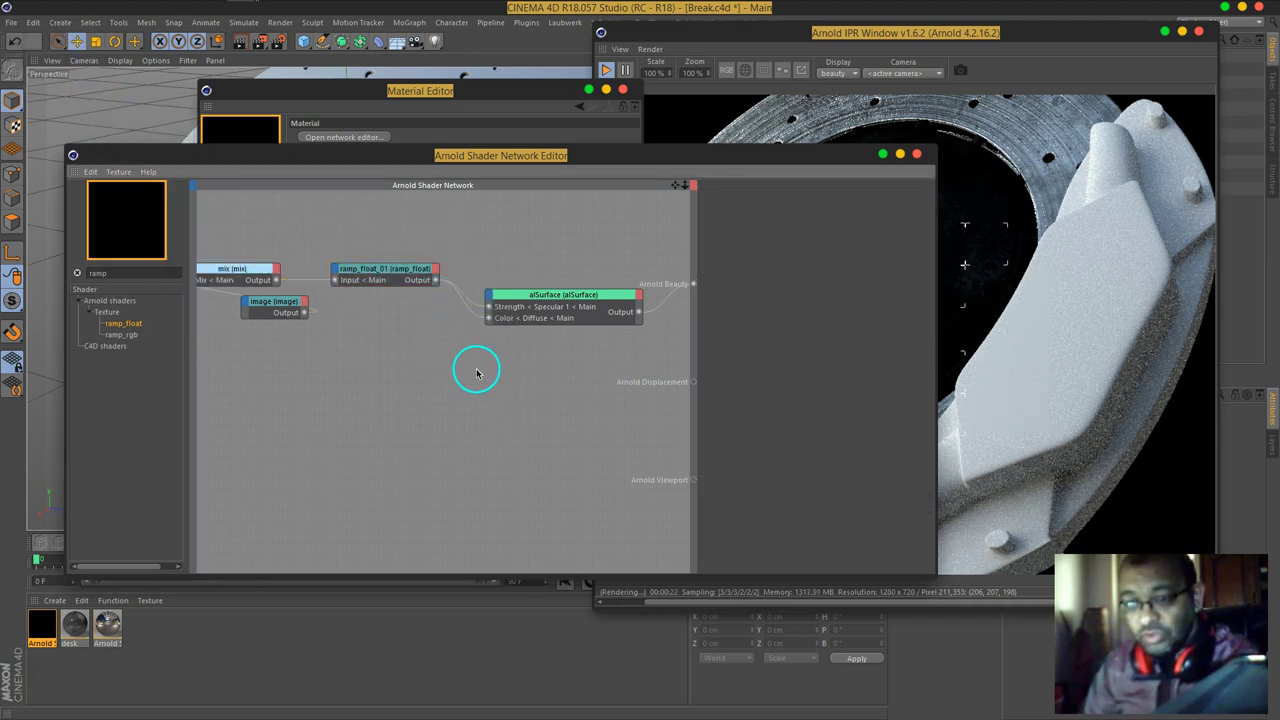
drag(291, 313, 226, 330)
Step: Raise the start point of the ramp_float_01 curve to a Y value of about 0.028, keeping X at 0
click(386, 274)
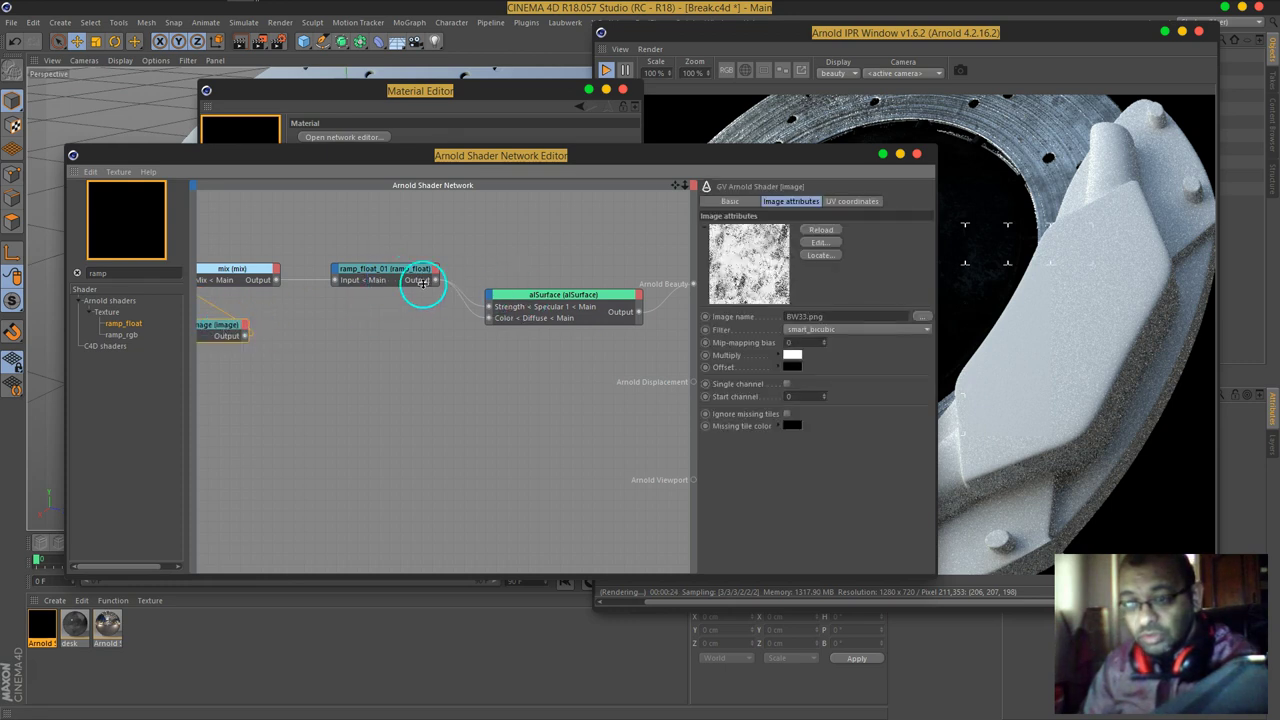
drag(668, 161, 302, 146)
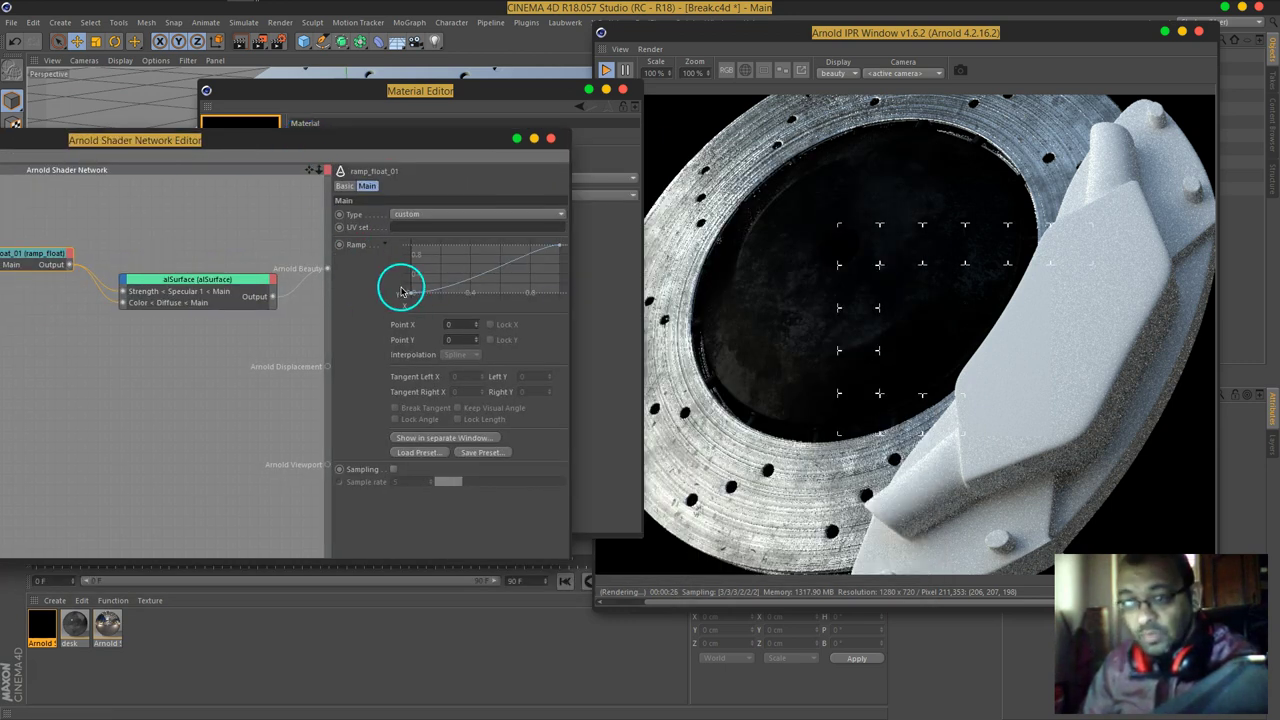
mouse_move(415, 297)
mouse_down()
mouse_move(401, 276)
mouse_move(403, 292)
mouse_up()
mouse_move(401, 294)
mouse_down()
mouse_move(408, 306)
mouse_move(412, 289)
mouse_up()
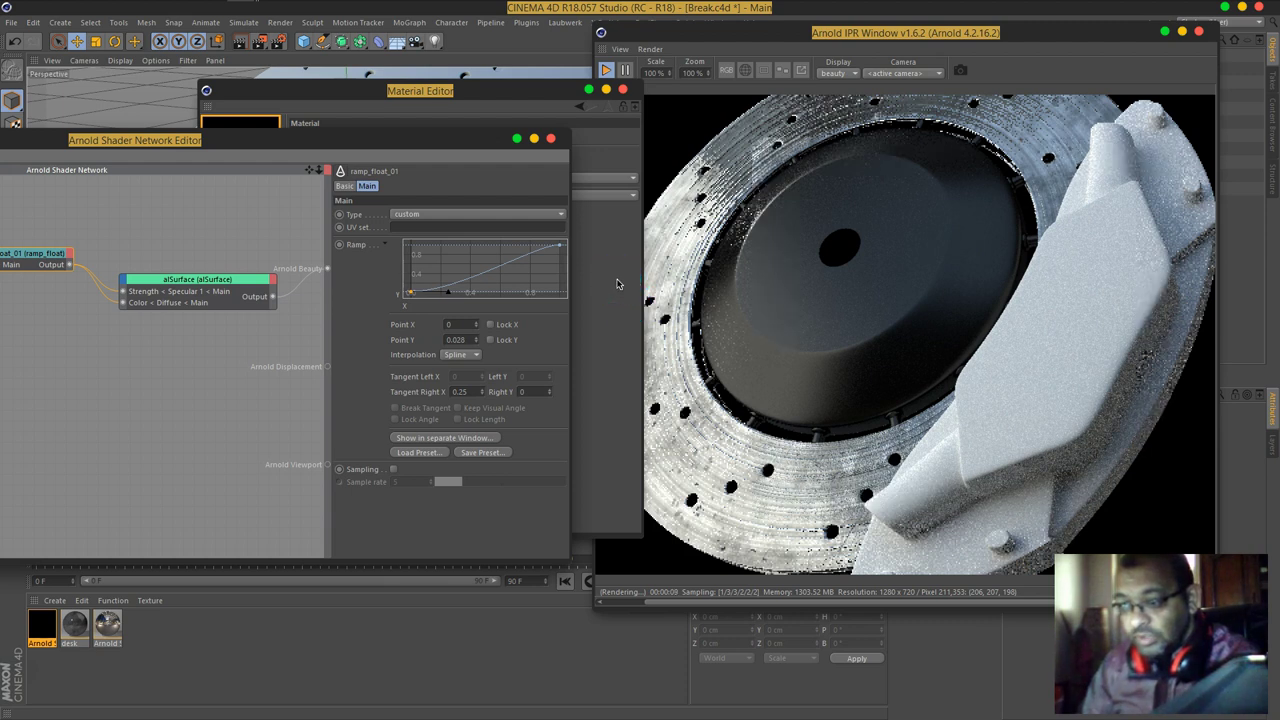
Step: Add an intermediate point to the ramp_float_01 curve and place it at about X 0.762, Y 0.214
ctrl+click(474, 287)
click(497, 286)
drag(497, 286, 514, 290)
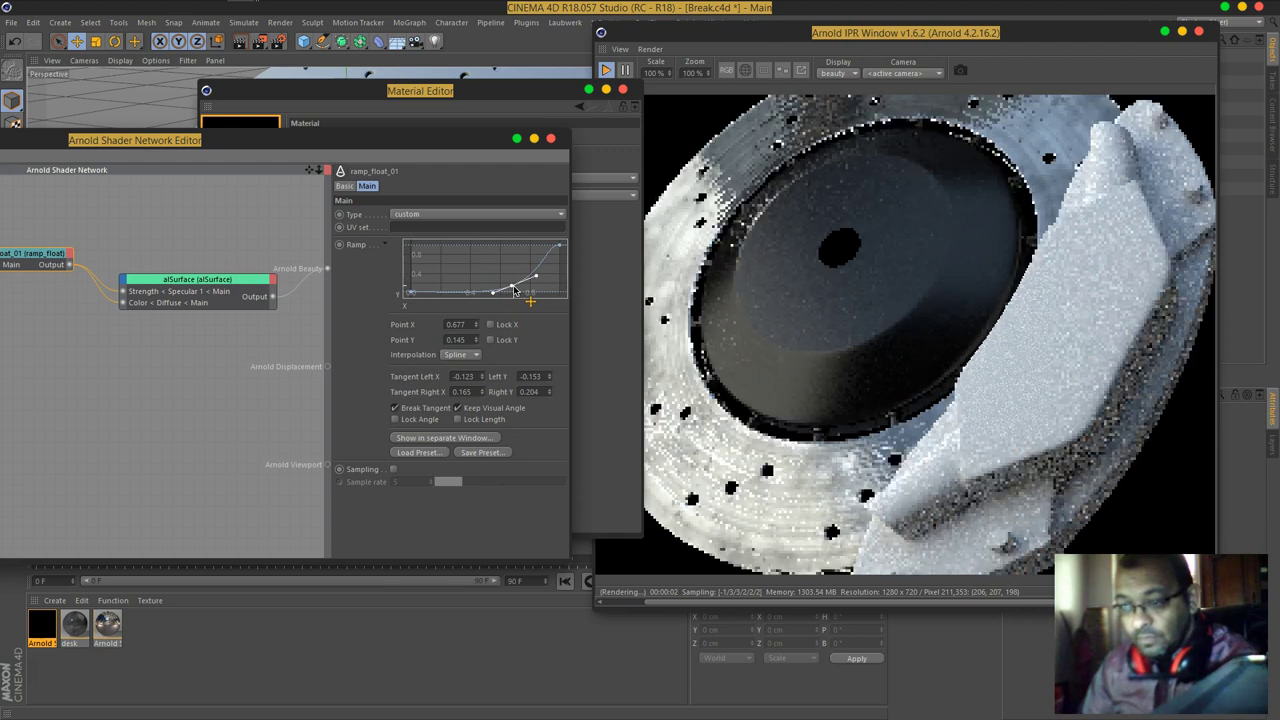
click(521, 290)
drag(521, 290, 411, 291)
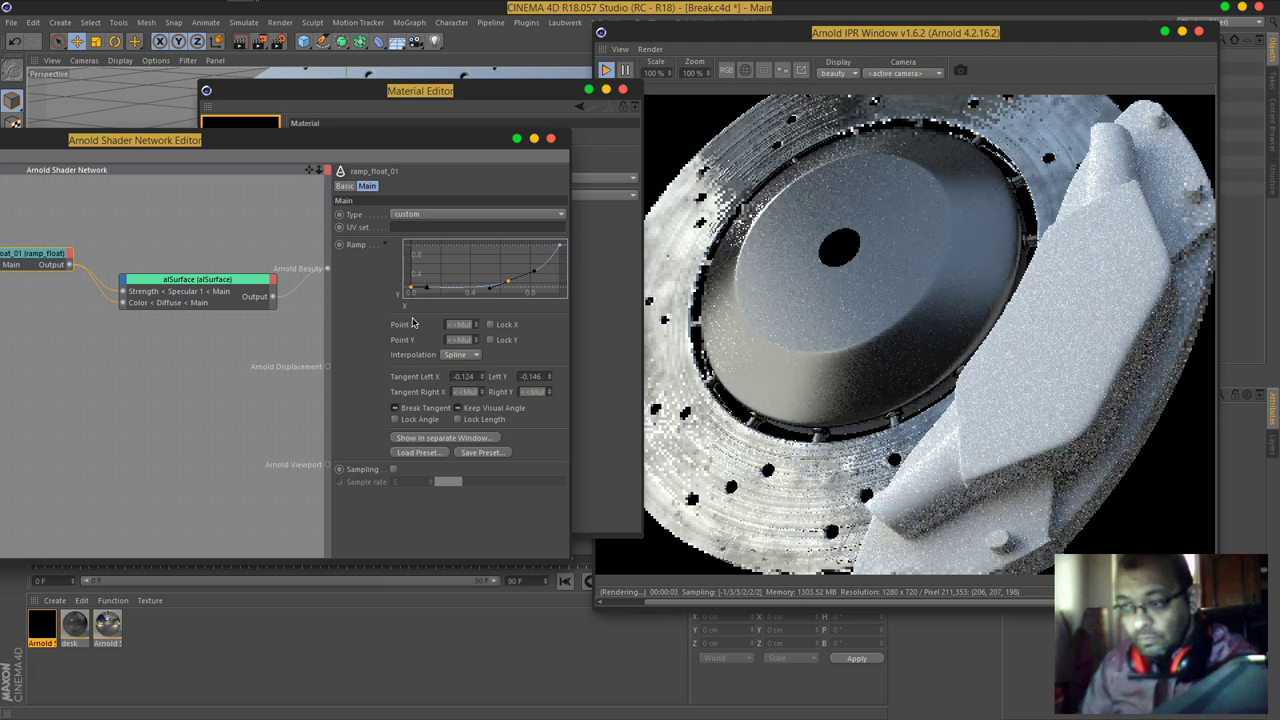
drag(412, 291, 412, 294)
drag(494, 286, 520, 283)
click(537, 292)
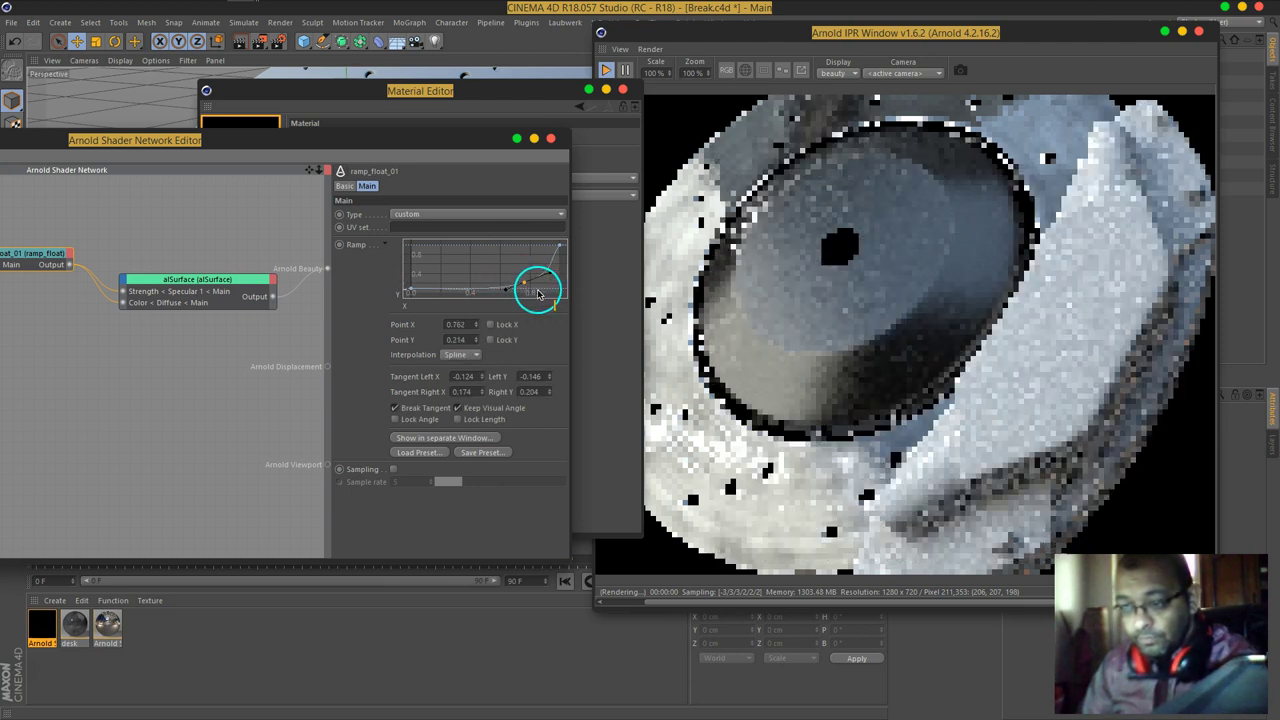
Step: Set the Y value of the ramp_float_01 curve's start point to 0.07
click(433, 280)
click(410, 292)
double_click(466, 339)
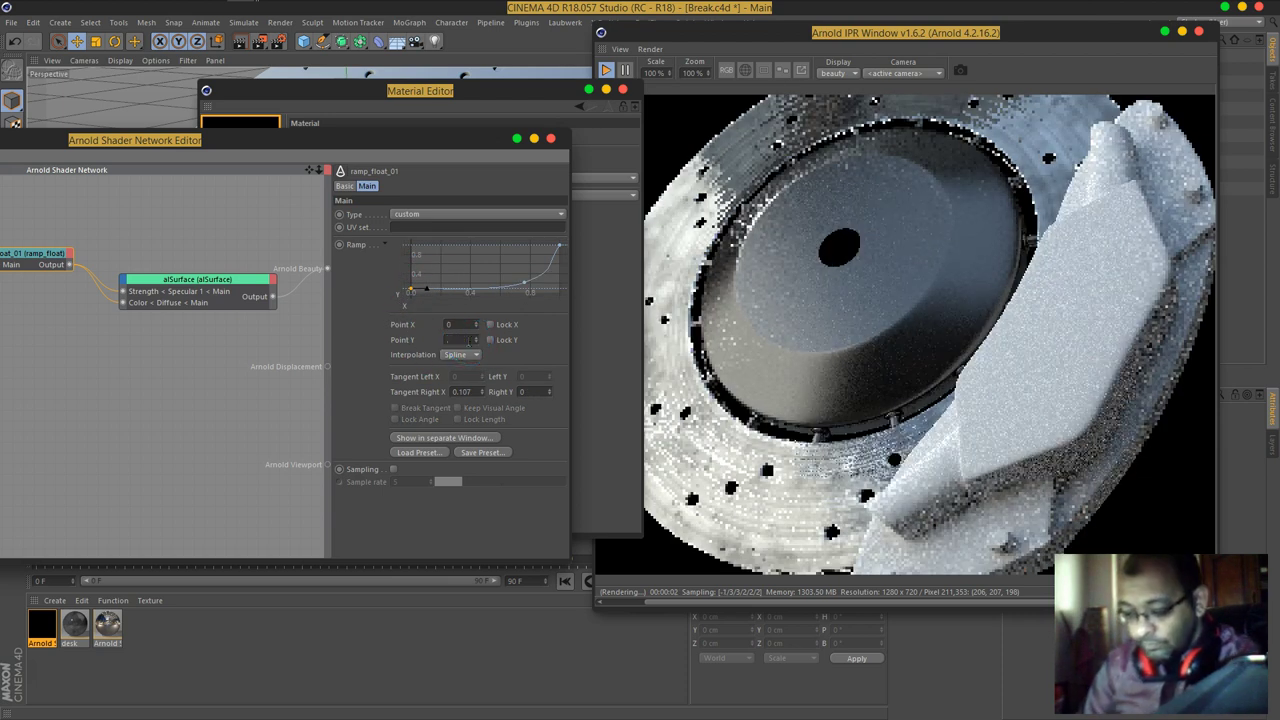
text(.07)
key(Return)
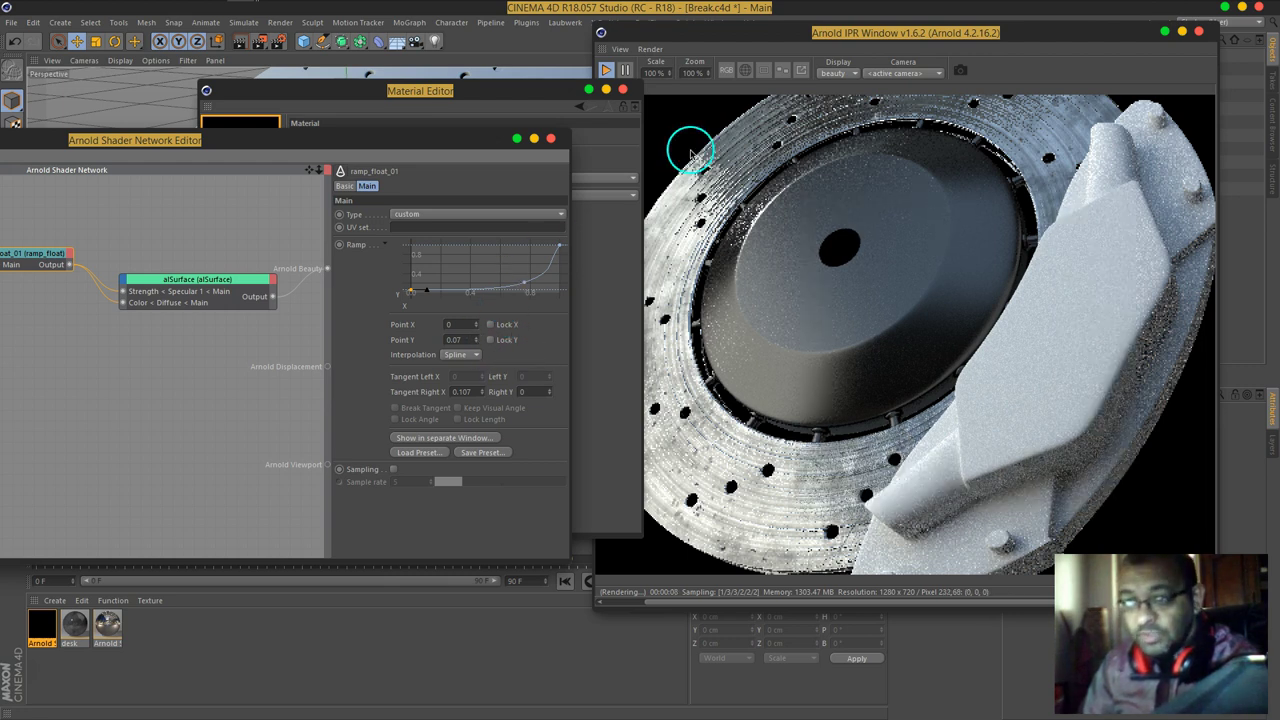
Step: Limit the IPR preview to a render region covering the central part of the disk's hub
click(705, 197)
click(763, 70)
drag(766, 457, 863, 277)
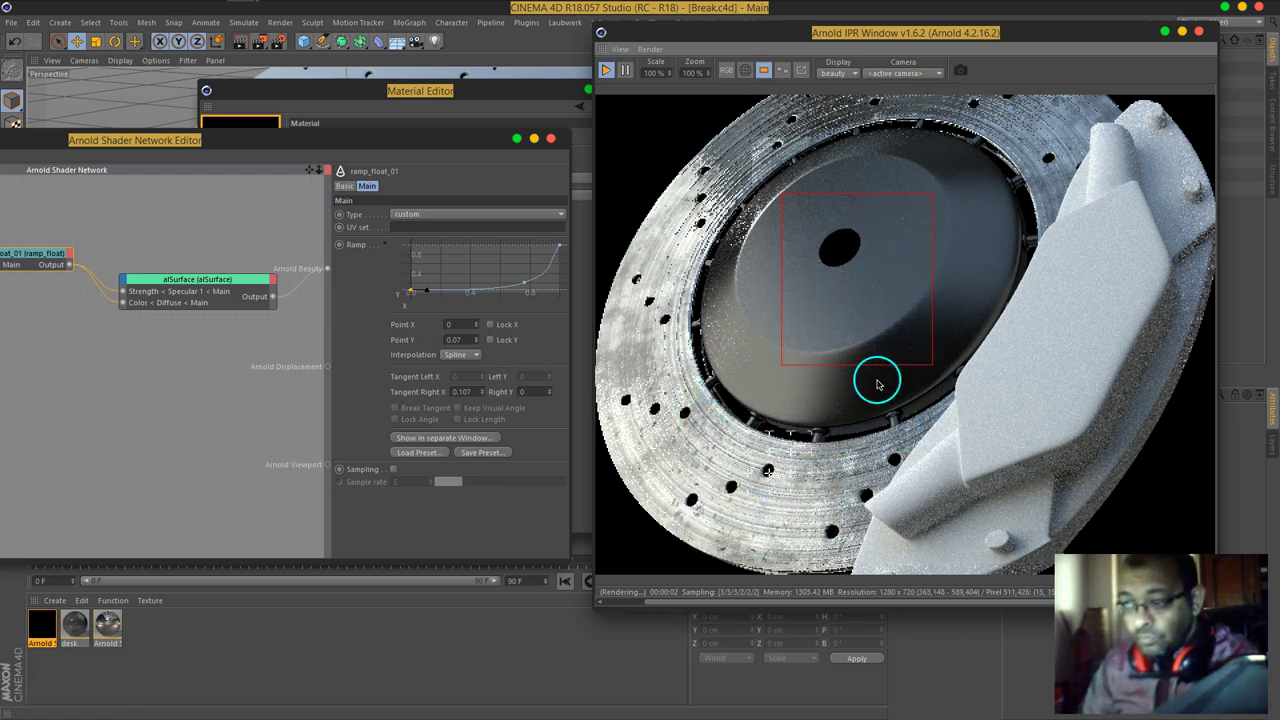
drag(933, 366, 958, 378)
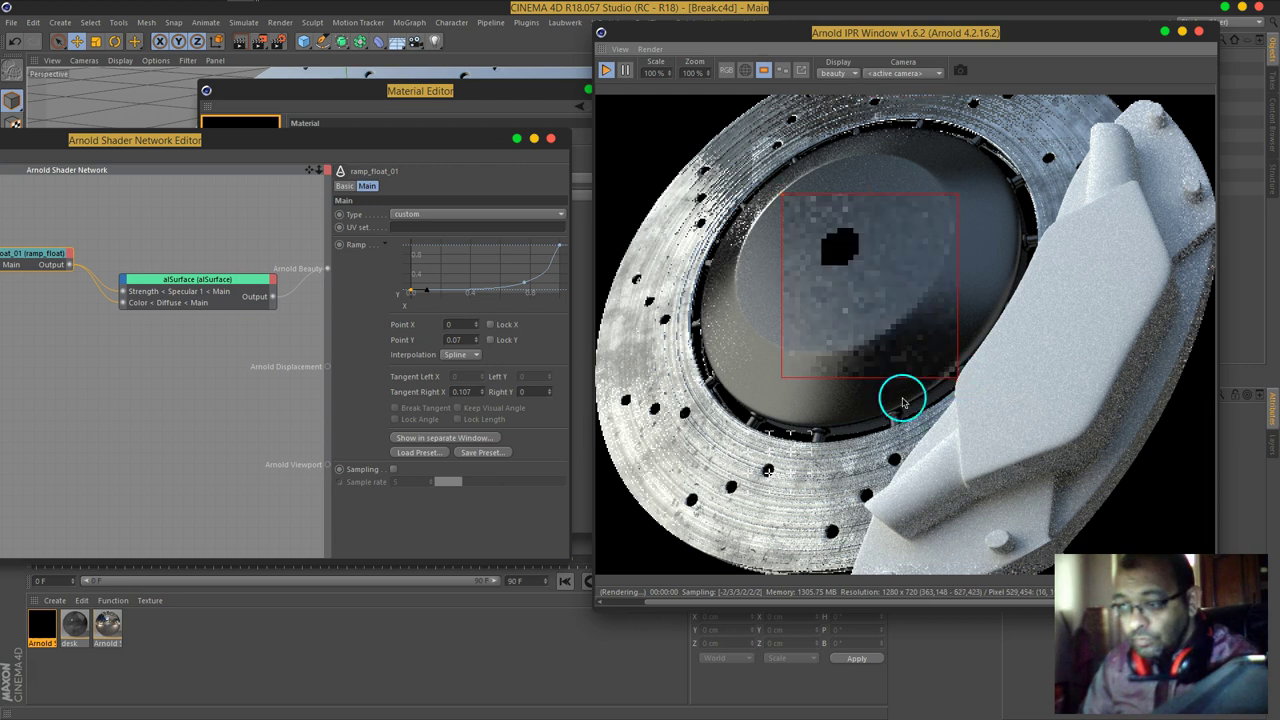
Step: Rearrange the ramp_float_01, mix and image nodes into a compact chain leading to alSurface
drag(393, 144, 633, 120)
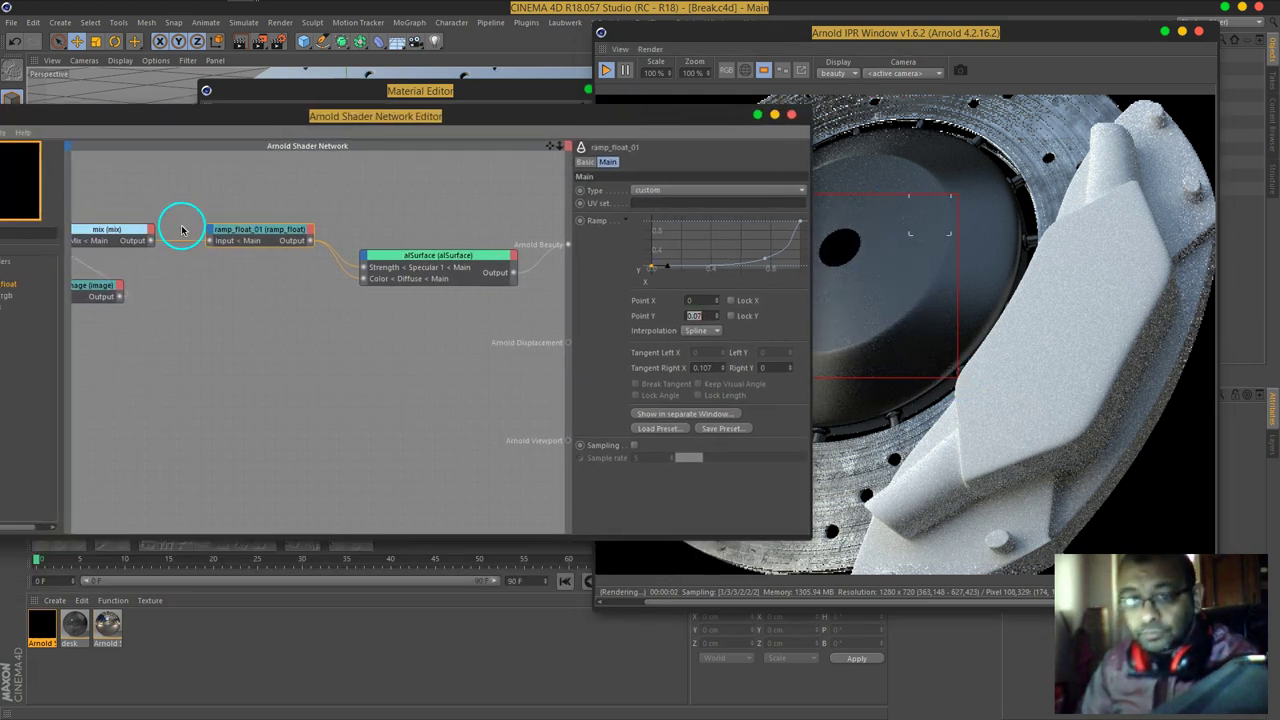
drag(223, 229, 287, 229)
drag(120, 233, 200, 229)
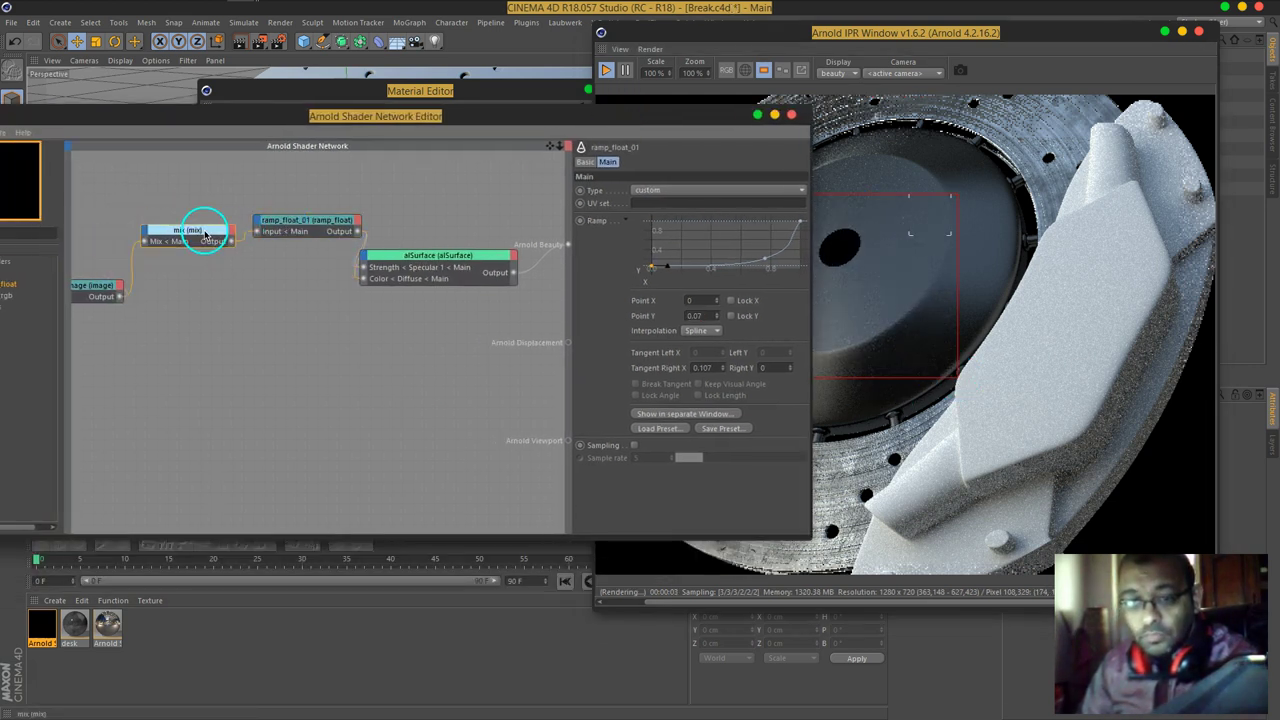
drag(100, 289, 115, 261)
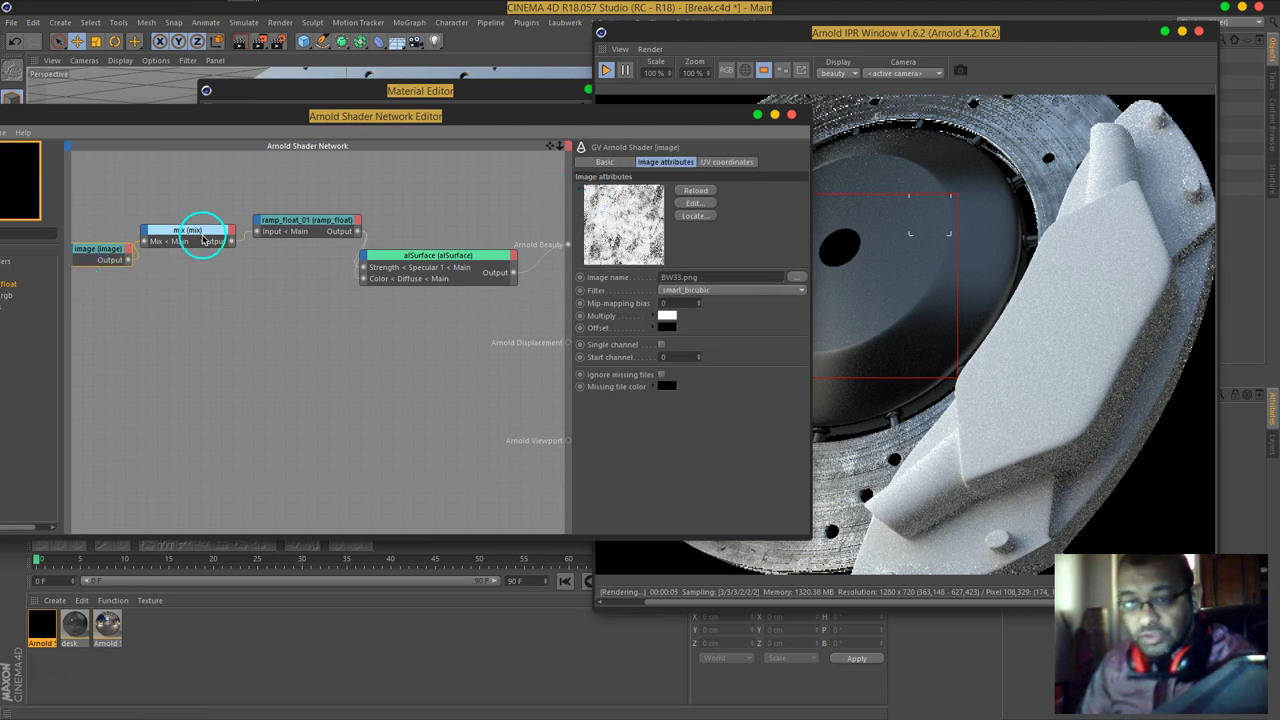
Step: Set mix's Input1 color to a dark neutral grey
click(200, 232)
drag(617, 117, 284, 117)
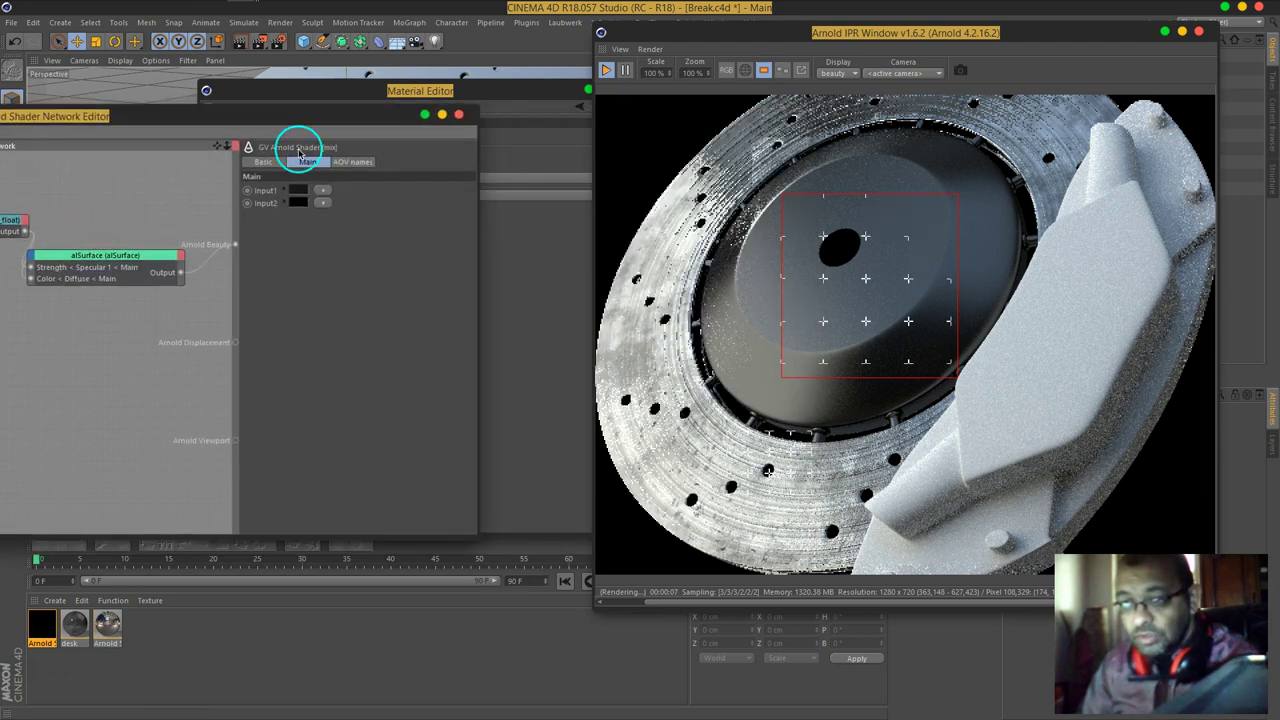
click(297, 193)
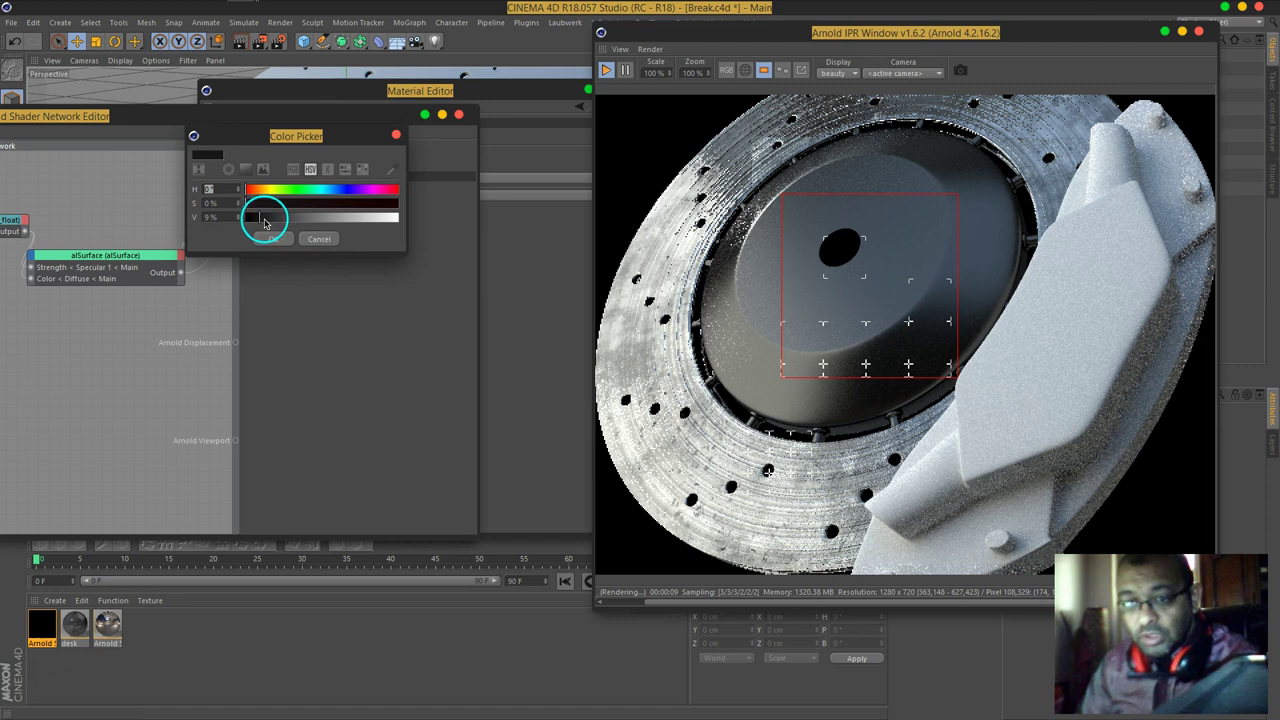
click(274, 238)
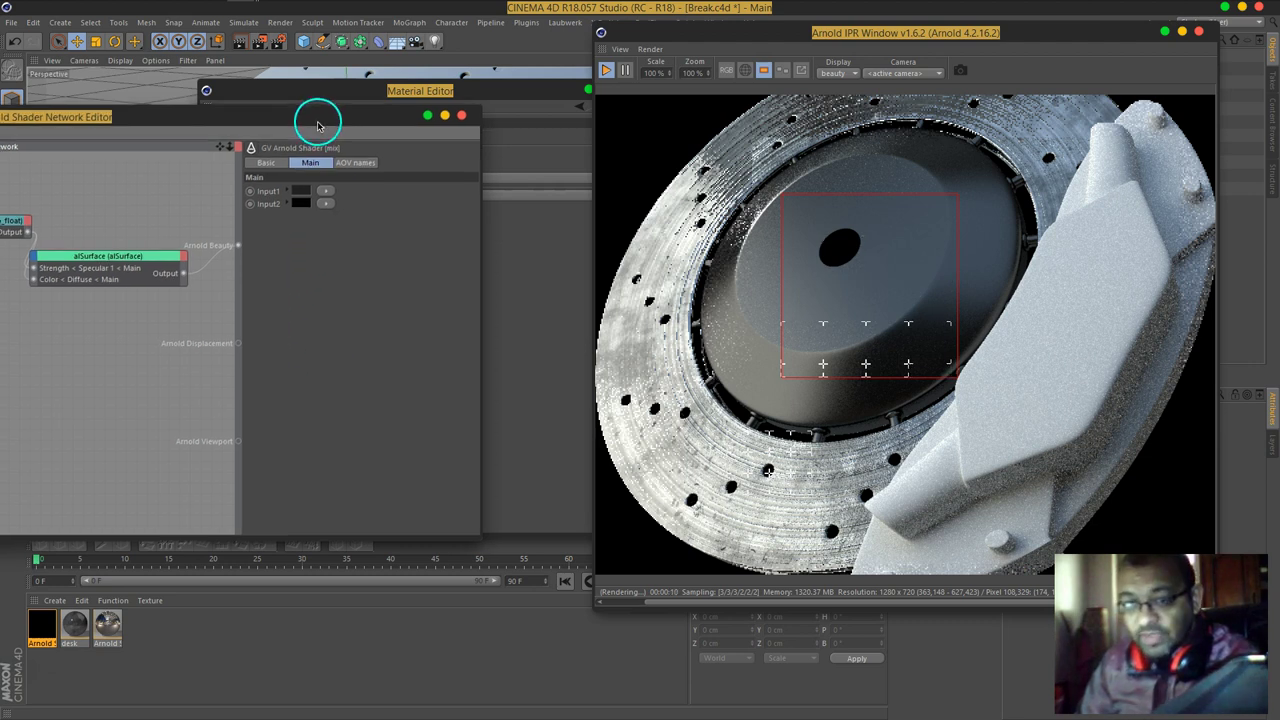
Step: Add a second image node to the network and load the BW1.png mask texture into it
drag(320, 119, 694, 144)
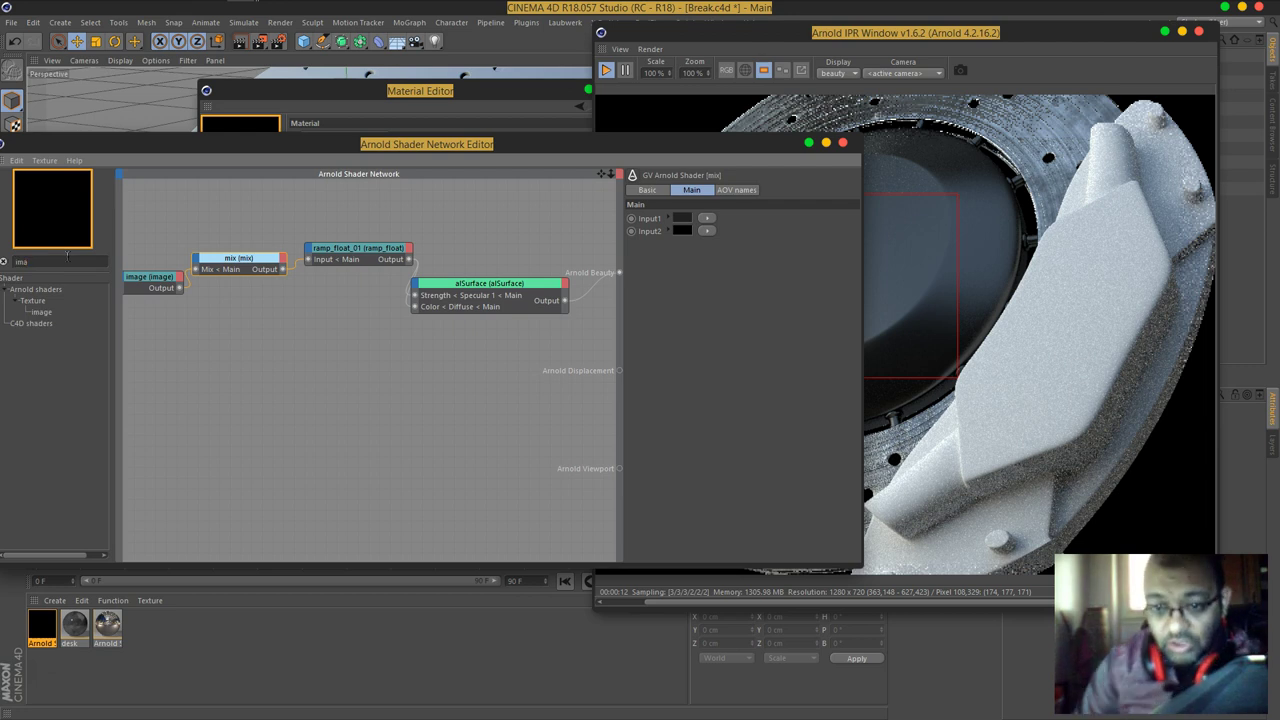
drag(48, 316, 306, 314)
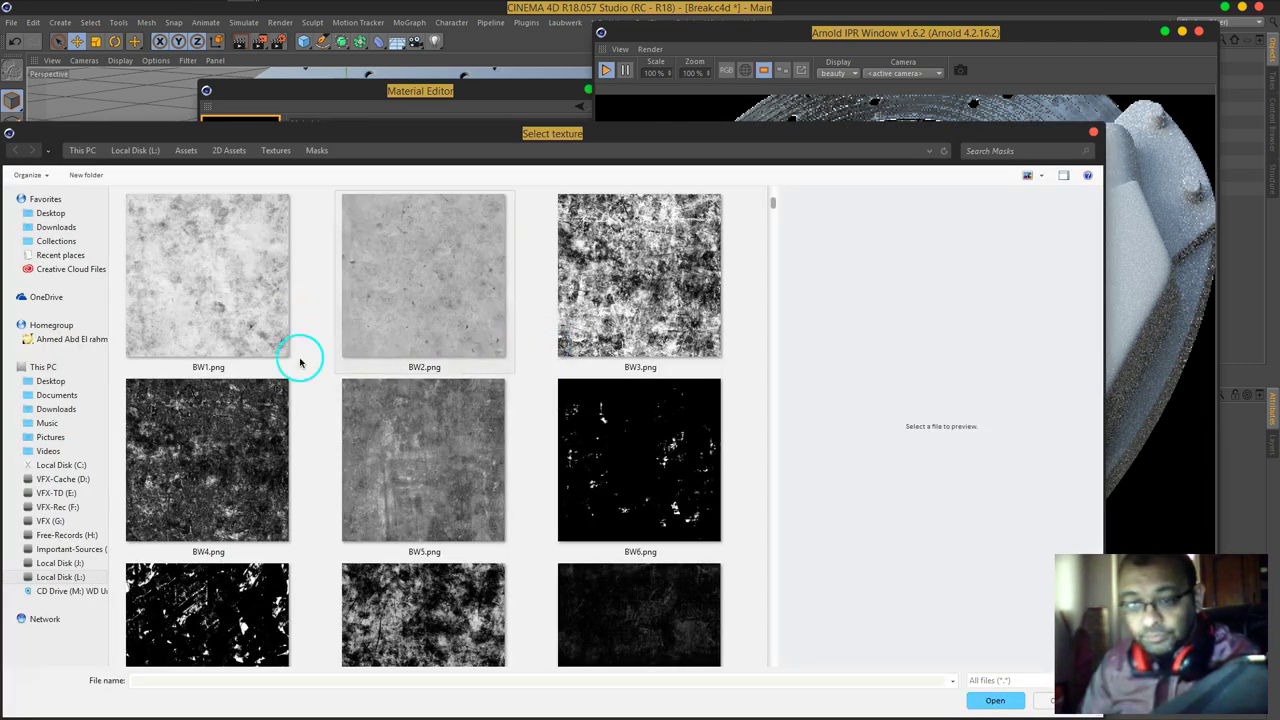
click(194, 303)
scroll(548, 408, down, 4)
scroll(543, 408, up, 4)
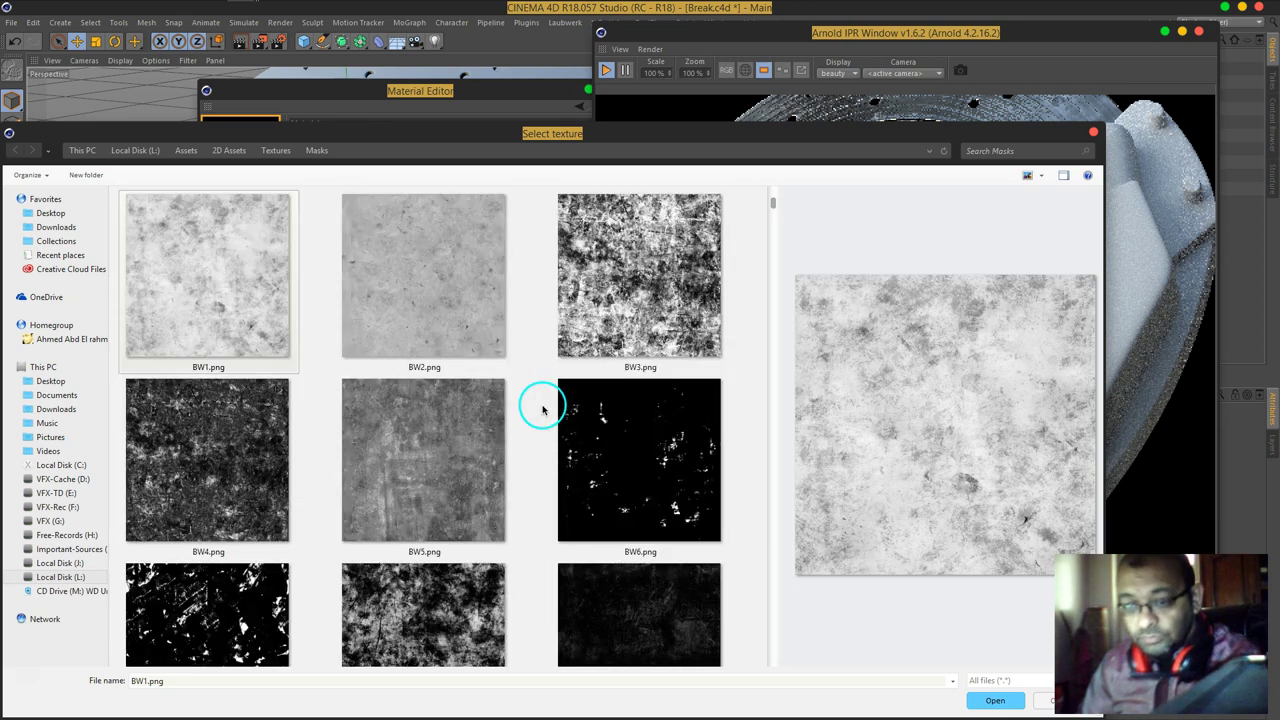
click(995, 700)
click(640, 428)
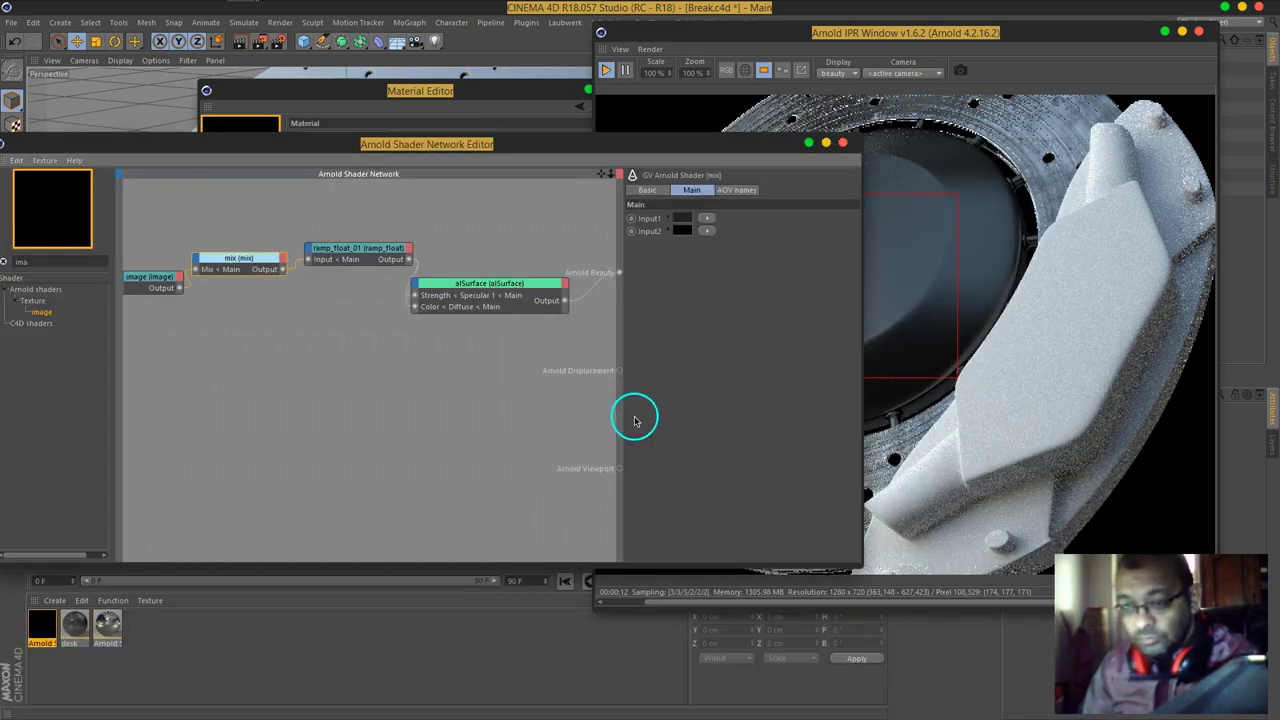
Step: Feed image_01 into alSurface's Specular 1 roughness, preview the image through Arnold Beauty, and route alSurface back to Arnold Beauty
drag(416, 290, 536, 320)
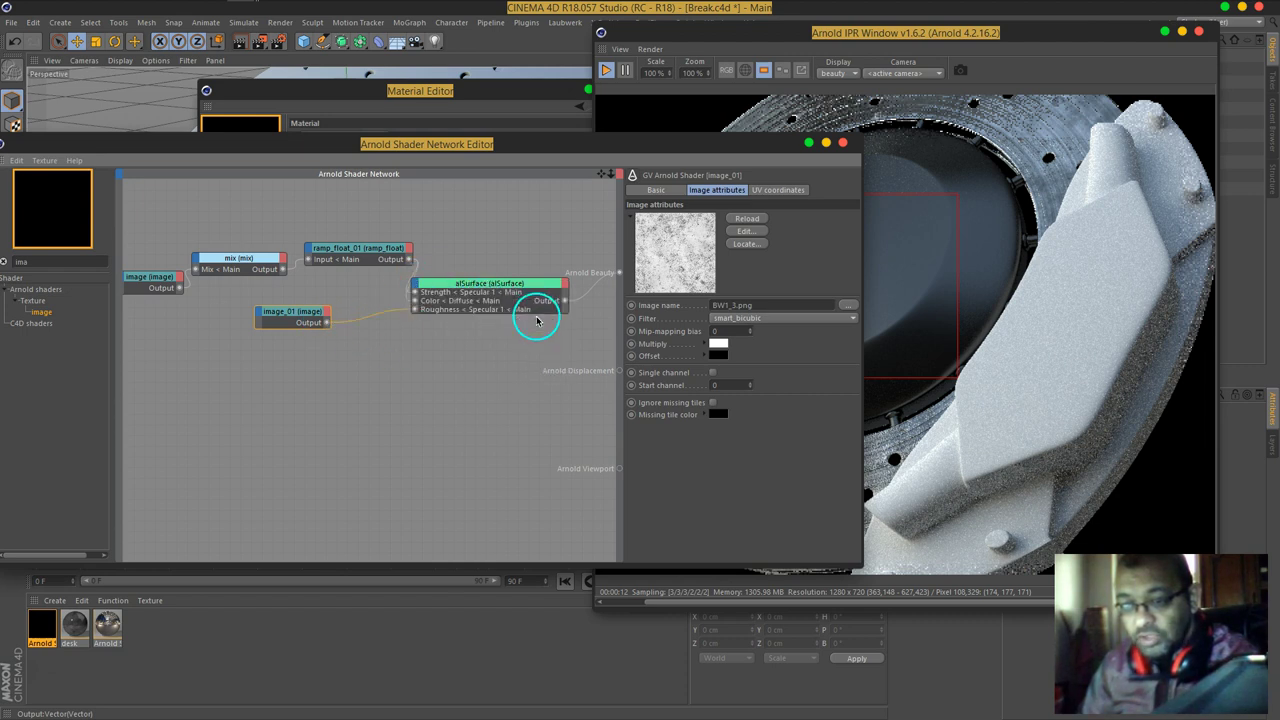
drag(588, 152, 331, 176)
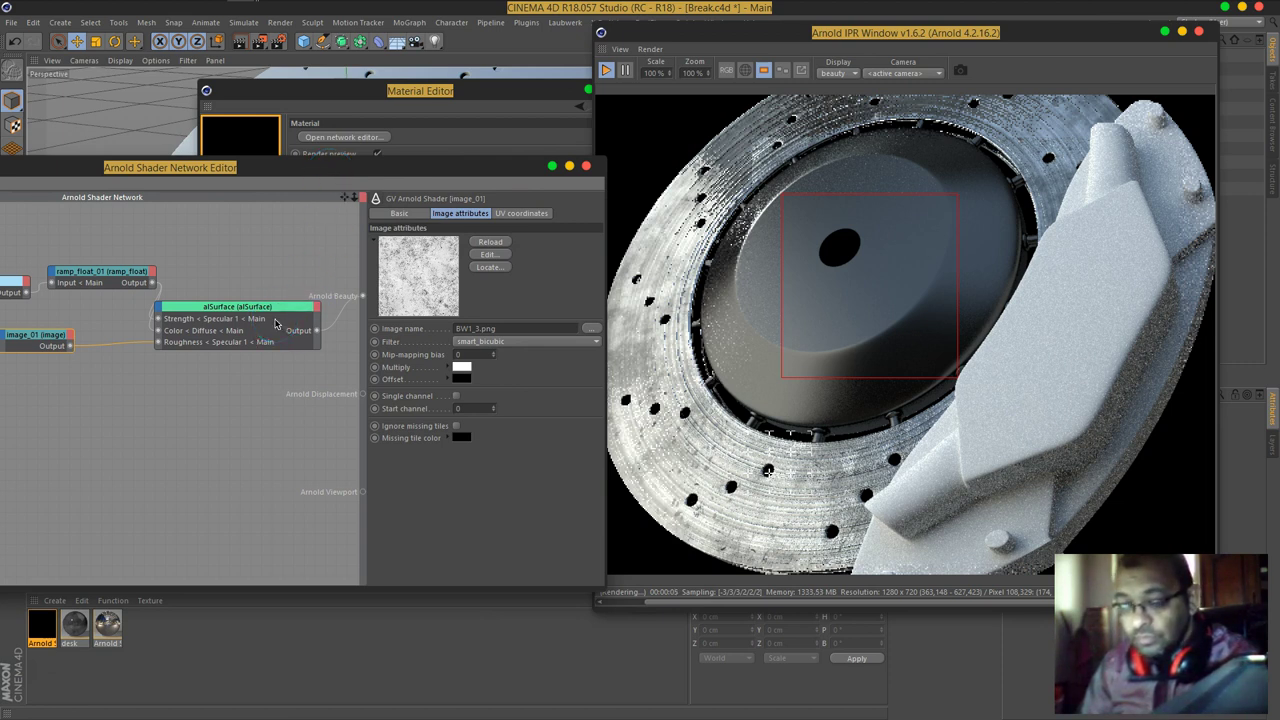
drag(278, 318, 275, 309)
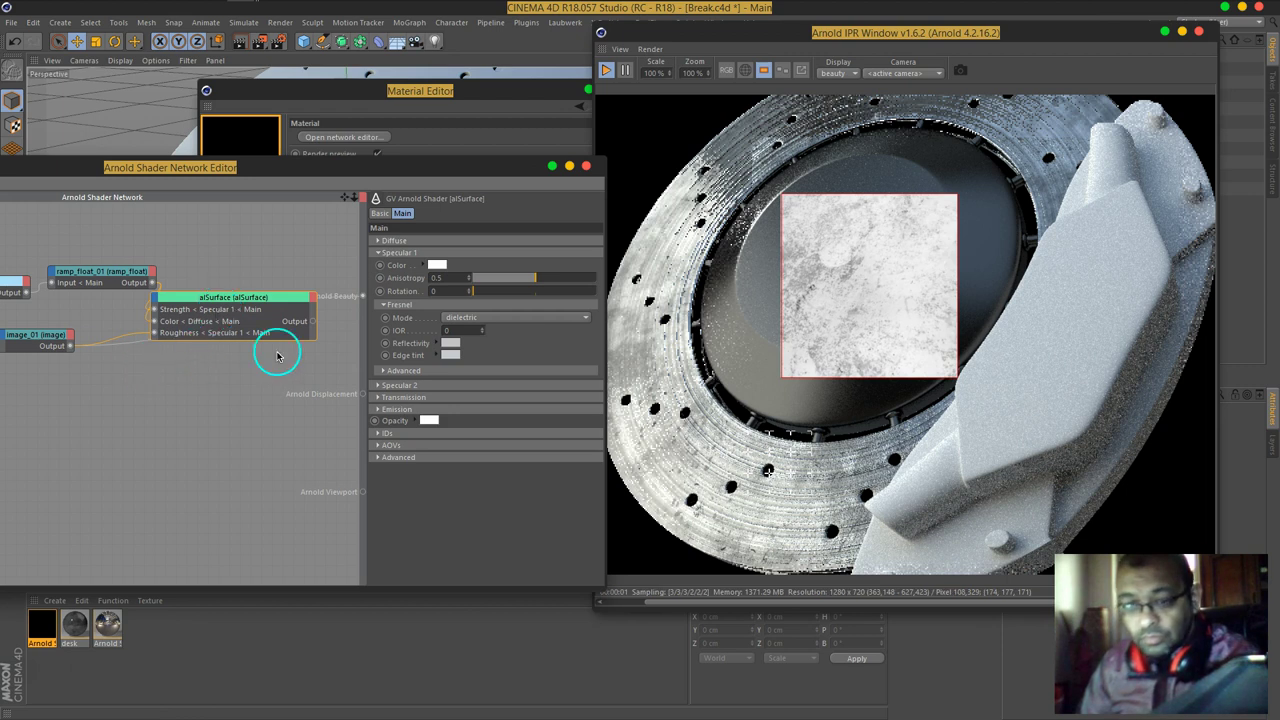
drag(360, 300, 360, 297)
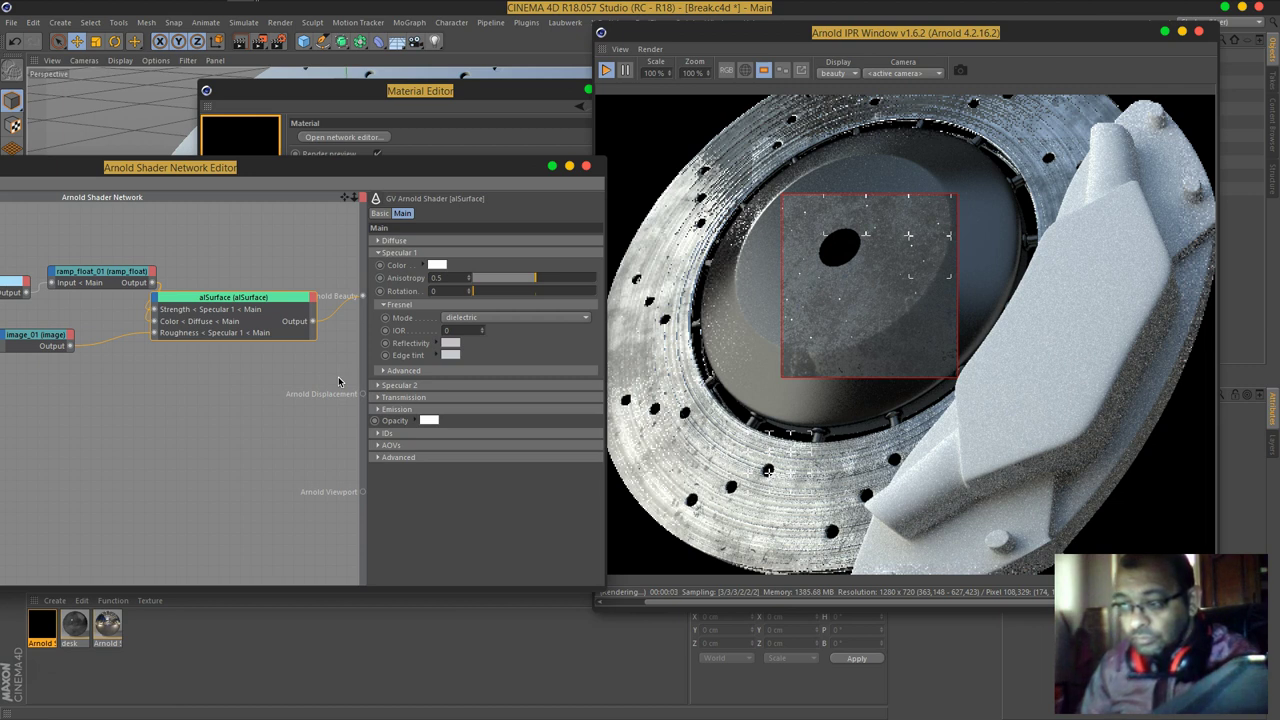
drag(243, 294, 269, 285)
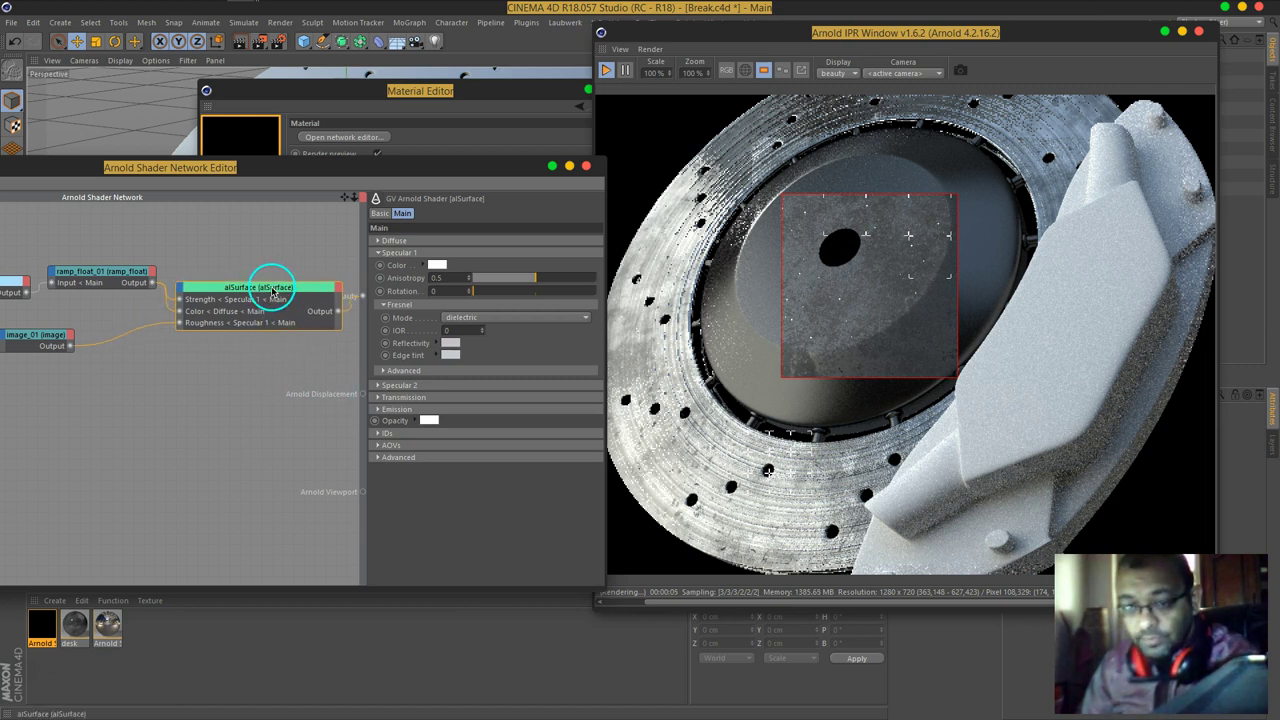
Step: Insert a ramp_float node after image_01, ahead of alSurface's Specular 1 roughness
drag(285, 190, 519, 154)
key(BackSpace)
key(BackSpace)
key(BackSpace)
text(ramp)
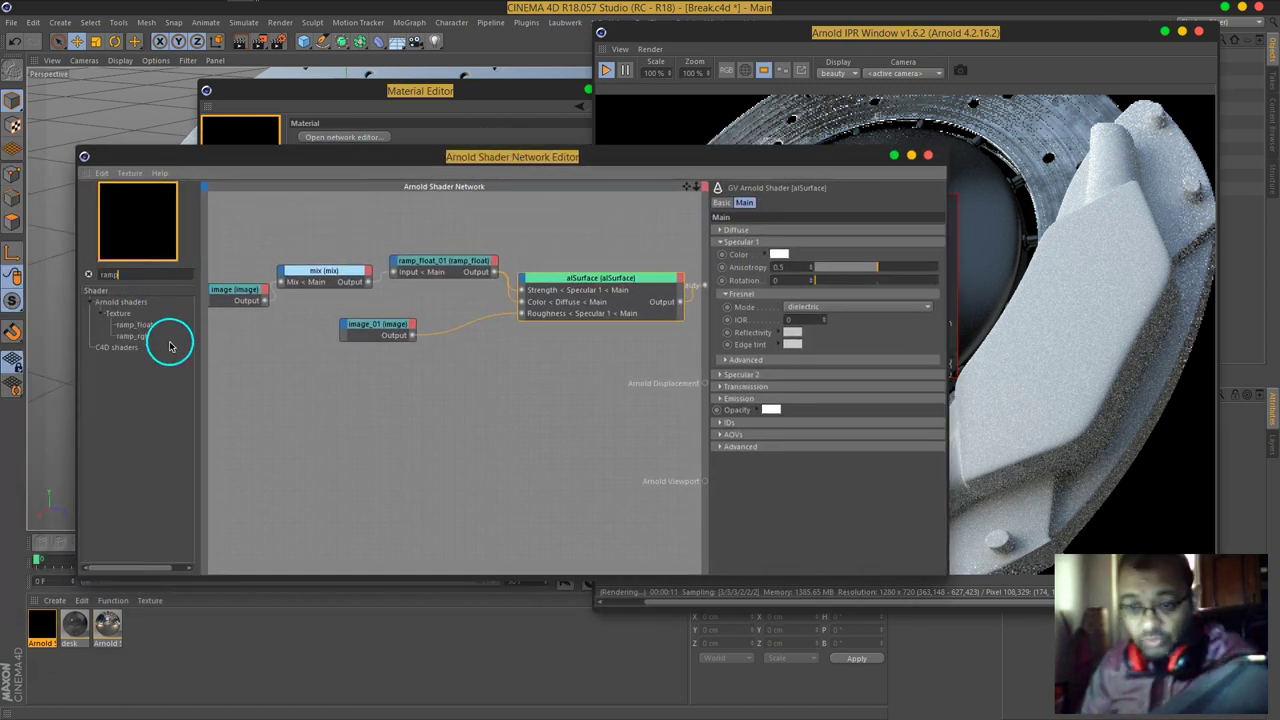
drag(149, 322, 366, 340)
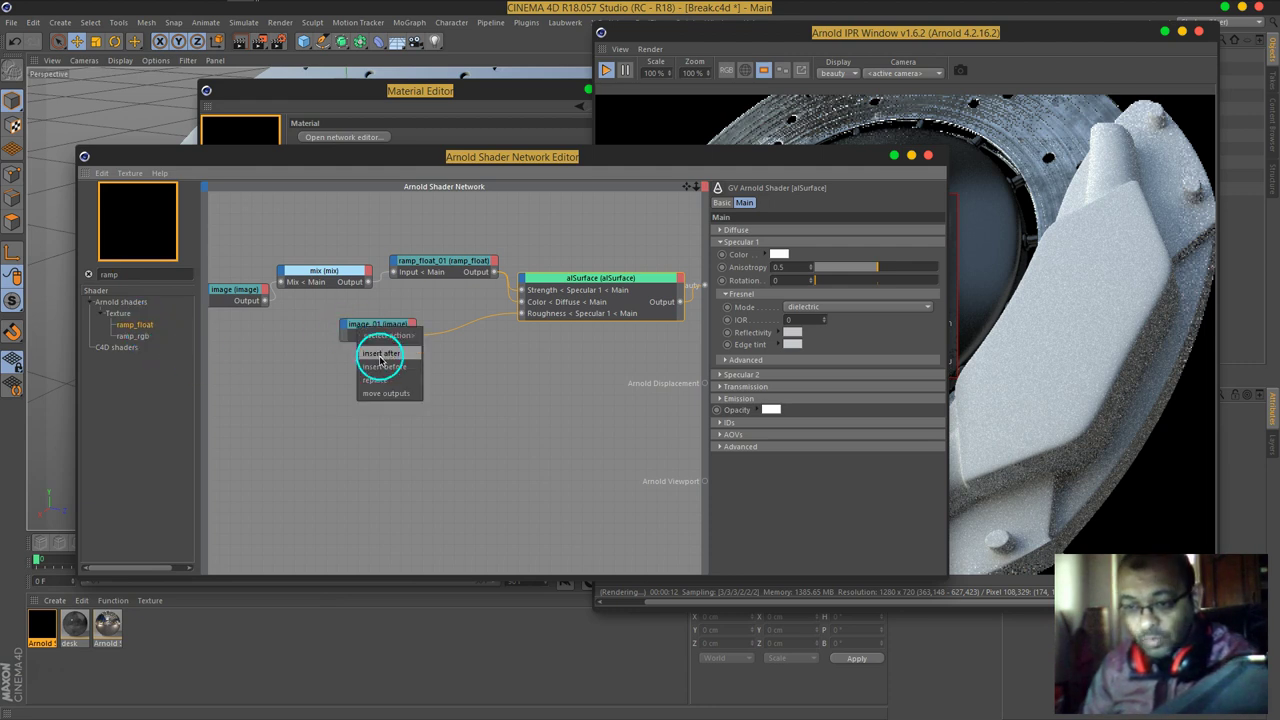
click(380, 353)
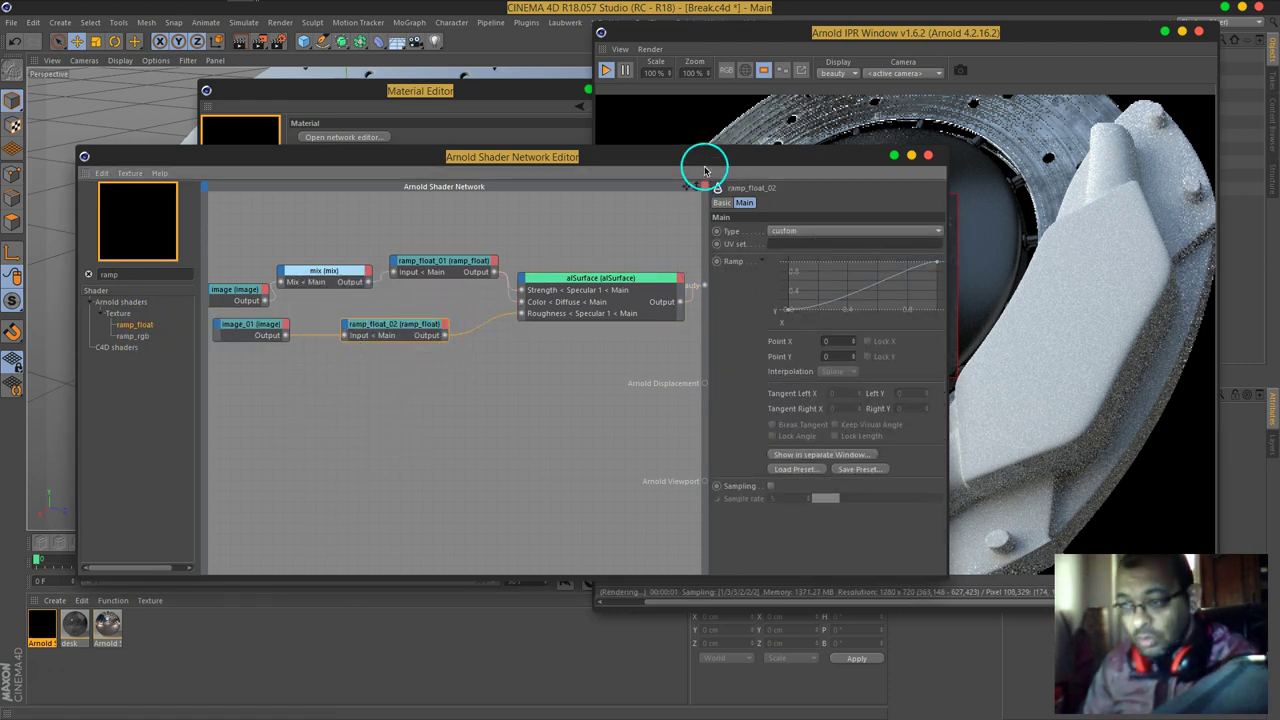
Step: Try adjusting ramp_float_02's curve, testing the end point at Y 0.681 and 1 and the start point at Y 0.514
drag(704, 170, 280, 163)
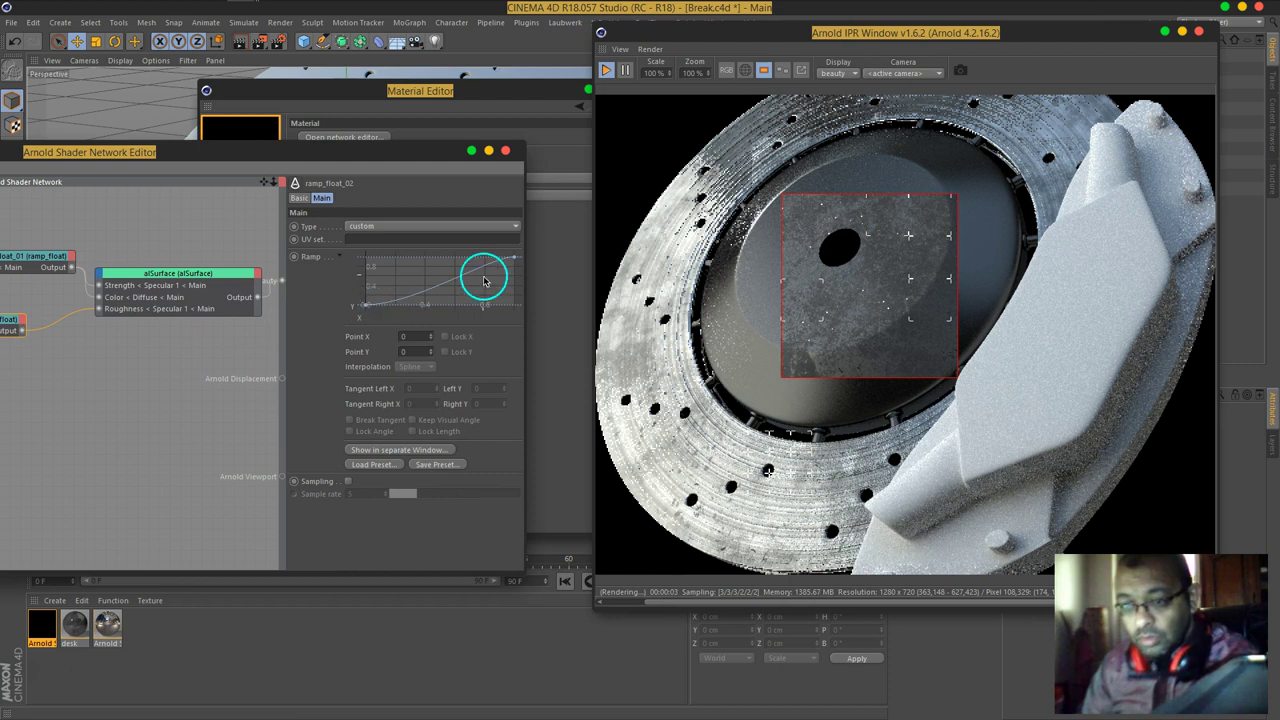
drag(513, 261, 515, 272)
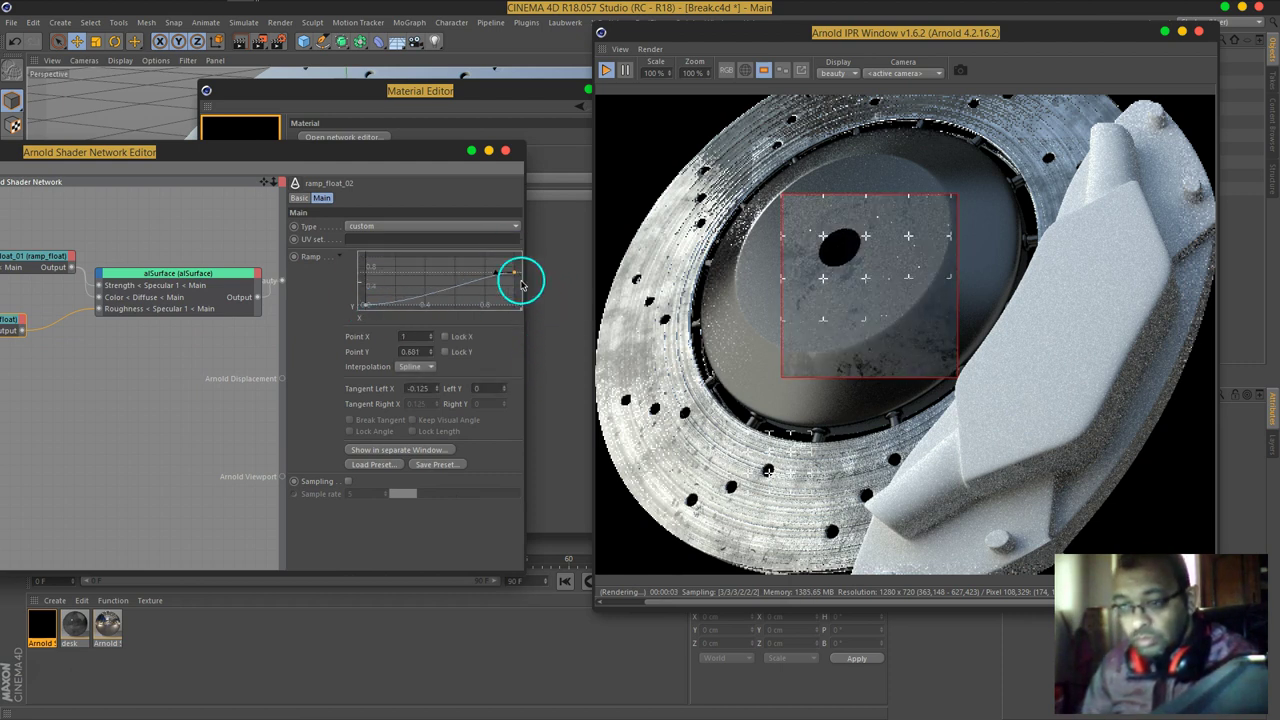
drag(514, 271, 529, 237)
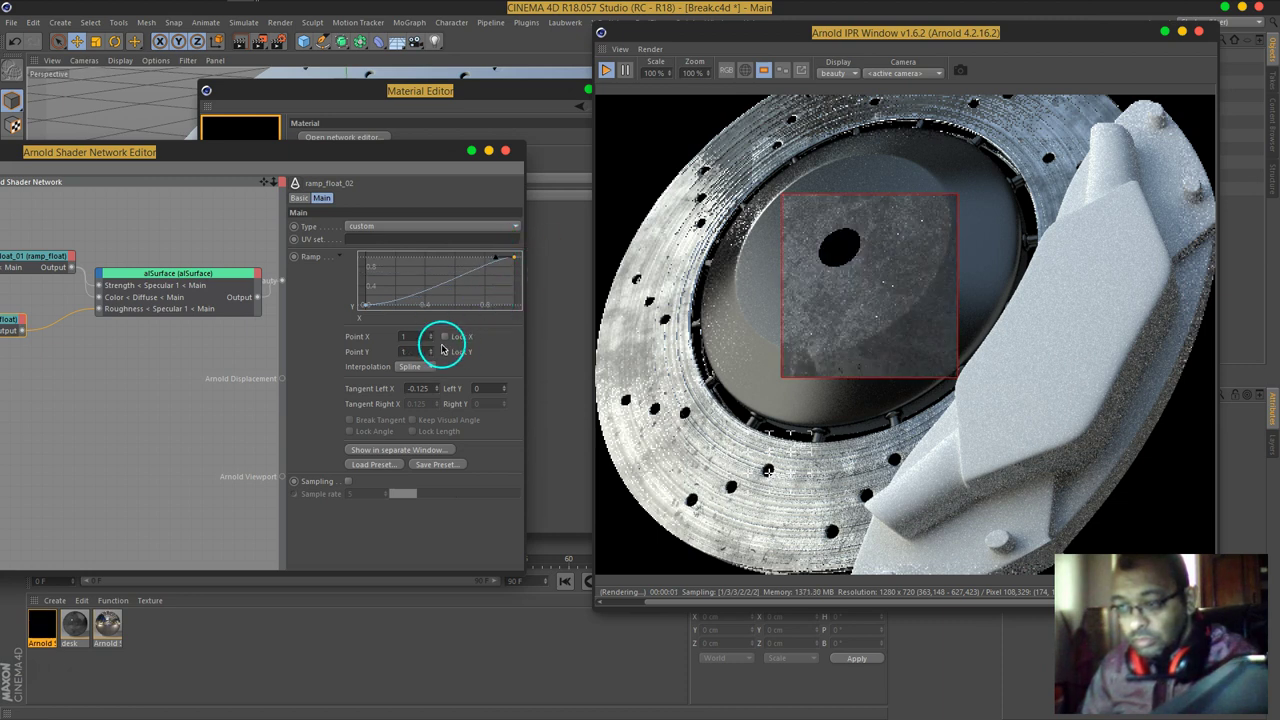
drag(366, 308, 355, 278)
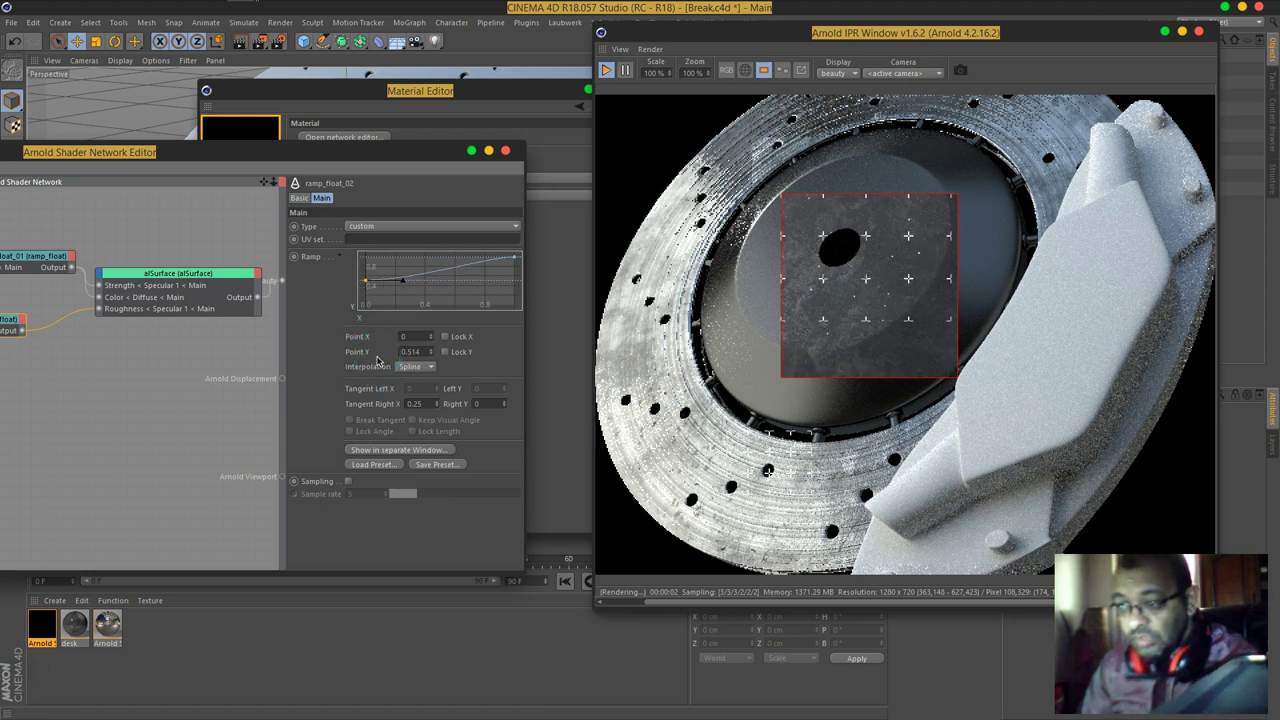
Step: Preview ramp_float_02 through Arnold Beauty and reshape its curve with the start point at Y 0 and the end point at Y 0.347
click(121, 347)
drag(271, 157, 332, 173)
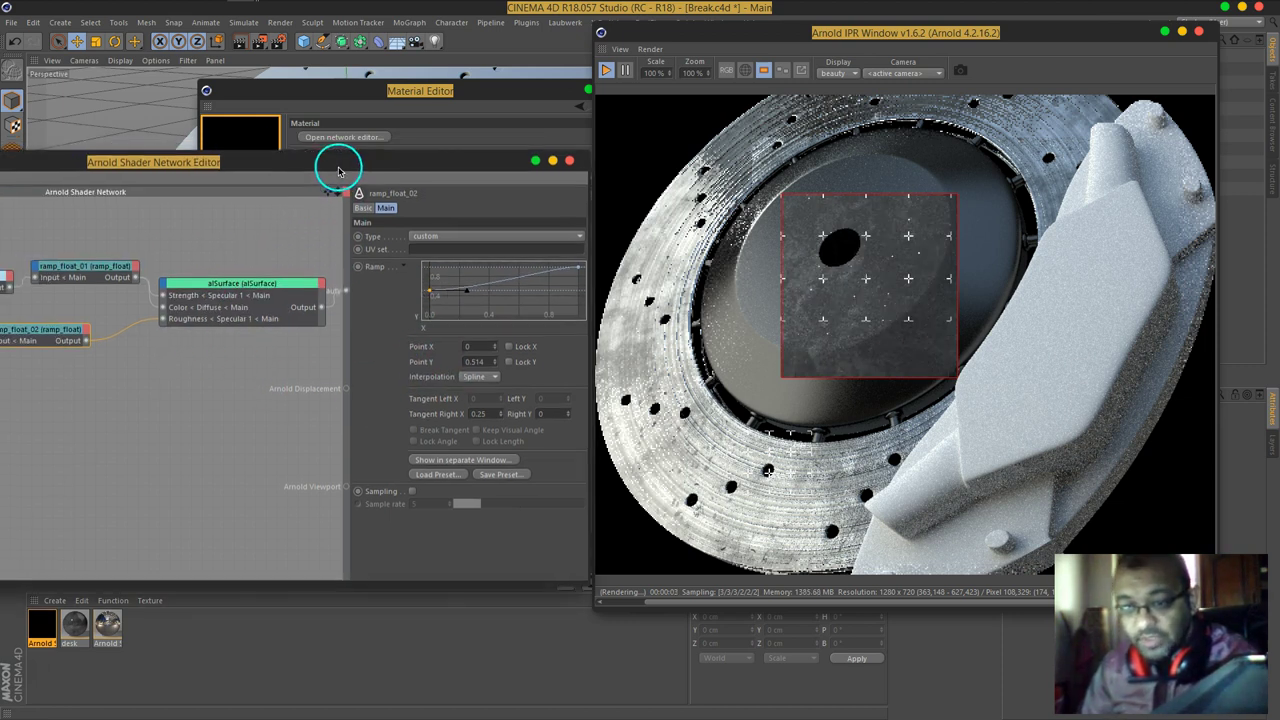
click(238, 287)
drag(84, 347, 337, 296)
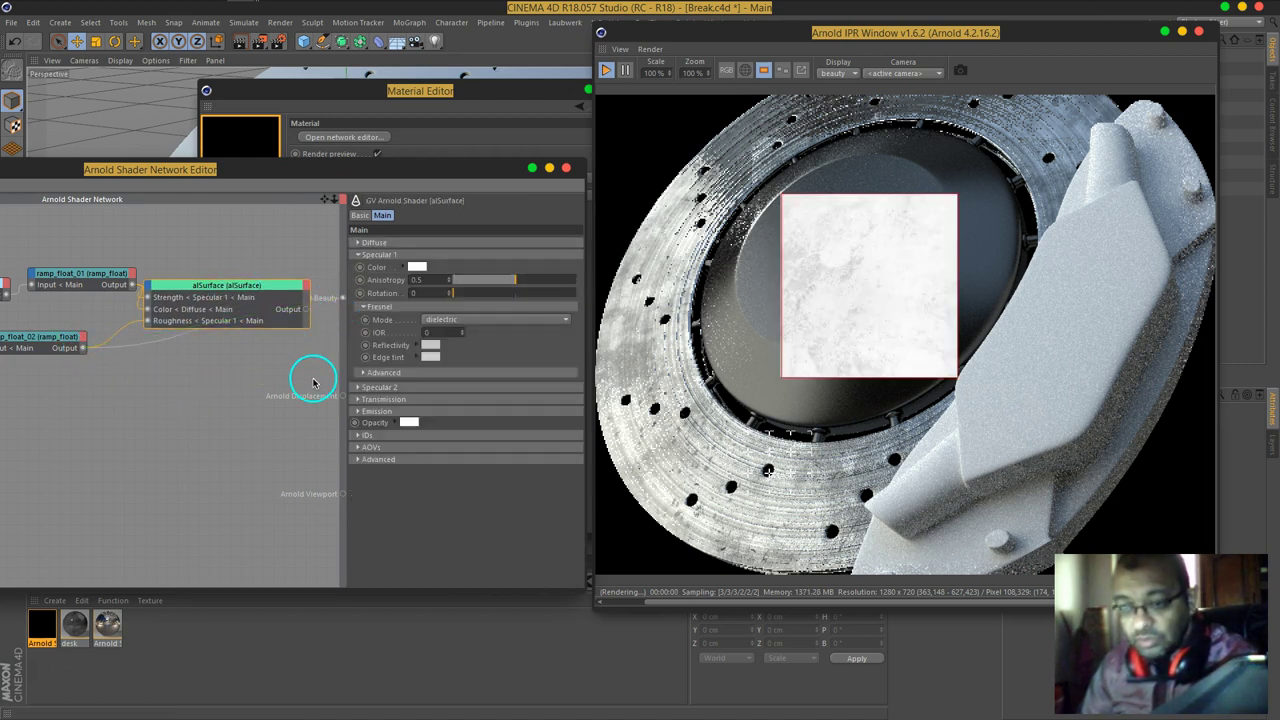
click(55, 339)
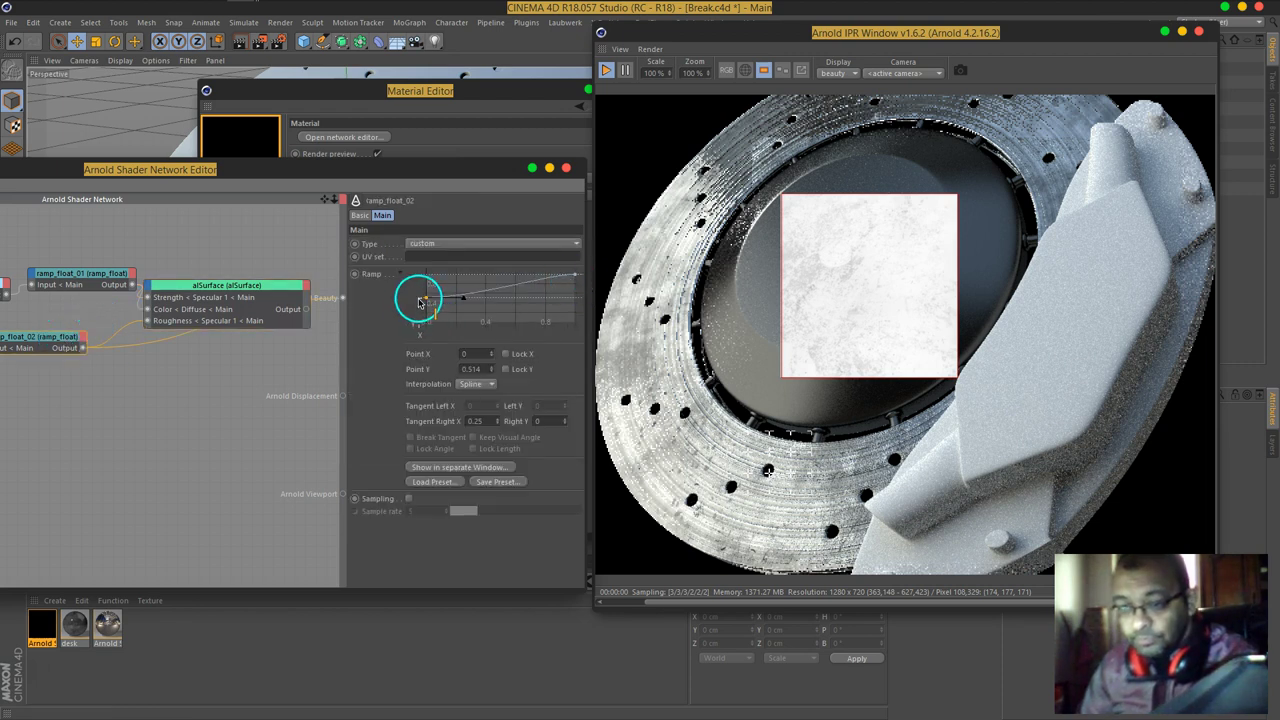
drag(424, 297, 581, 308)
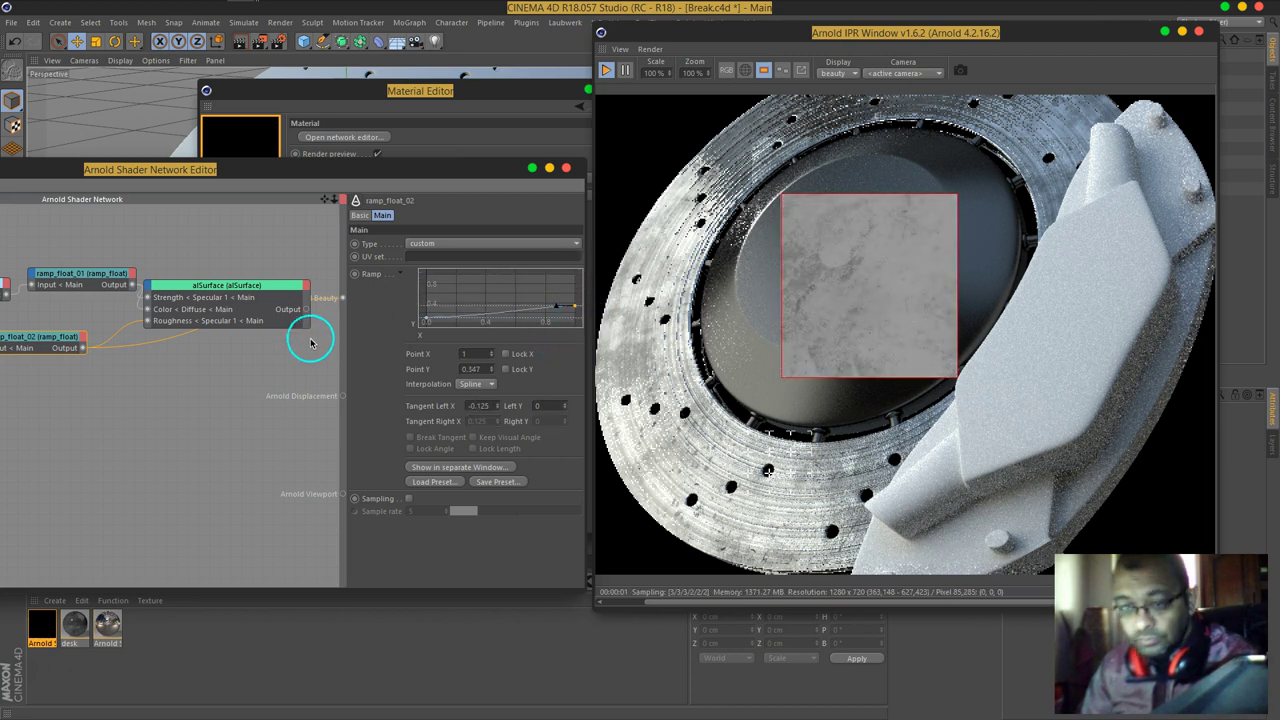
Step: Route alSurface back to Arnold Beauty and set the Y of ramp_float_02's end point to 0.278
drag(343, 302, 342, 299)
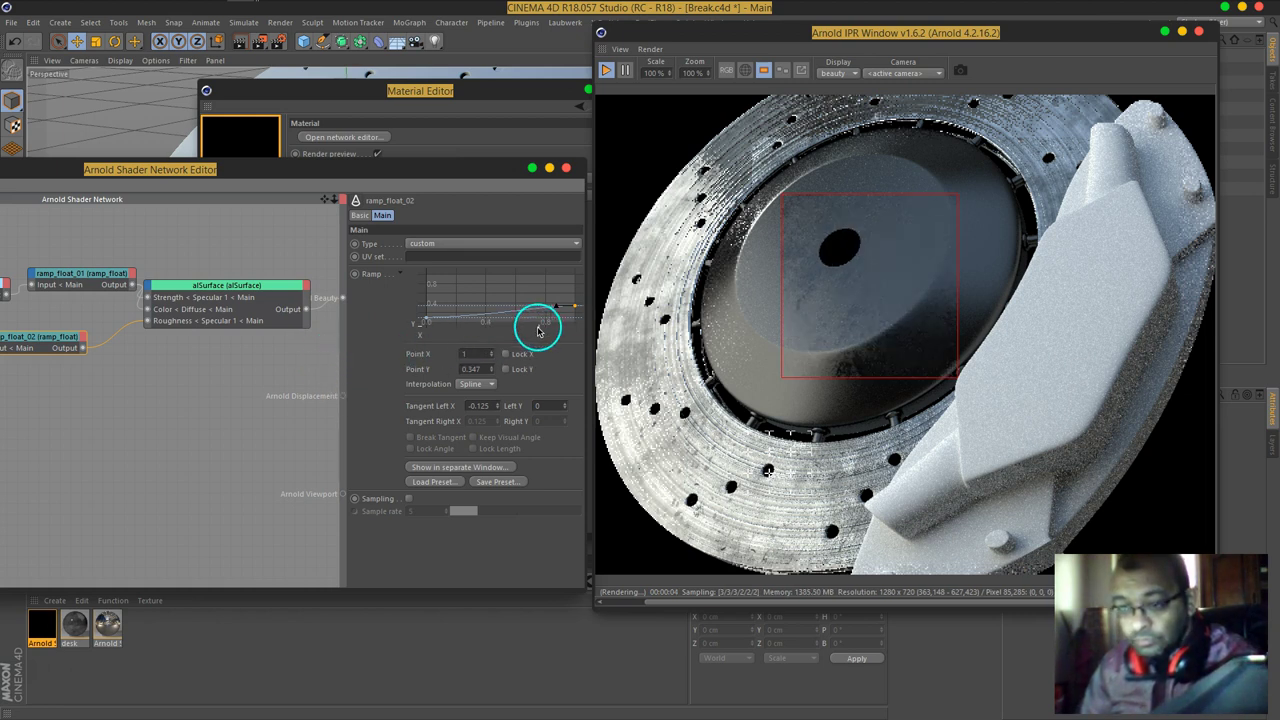
drag(574, 309, 574, 311)
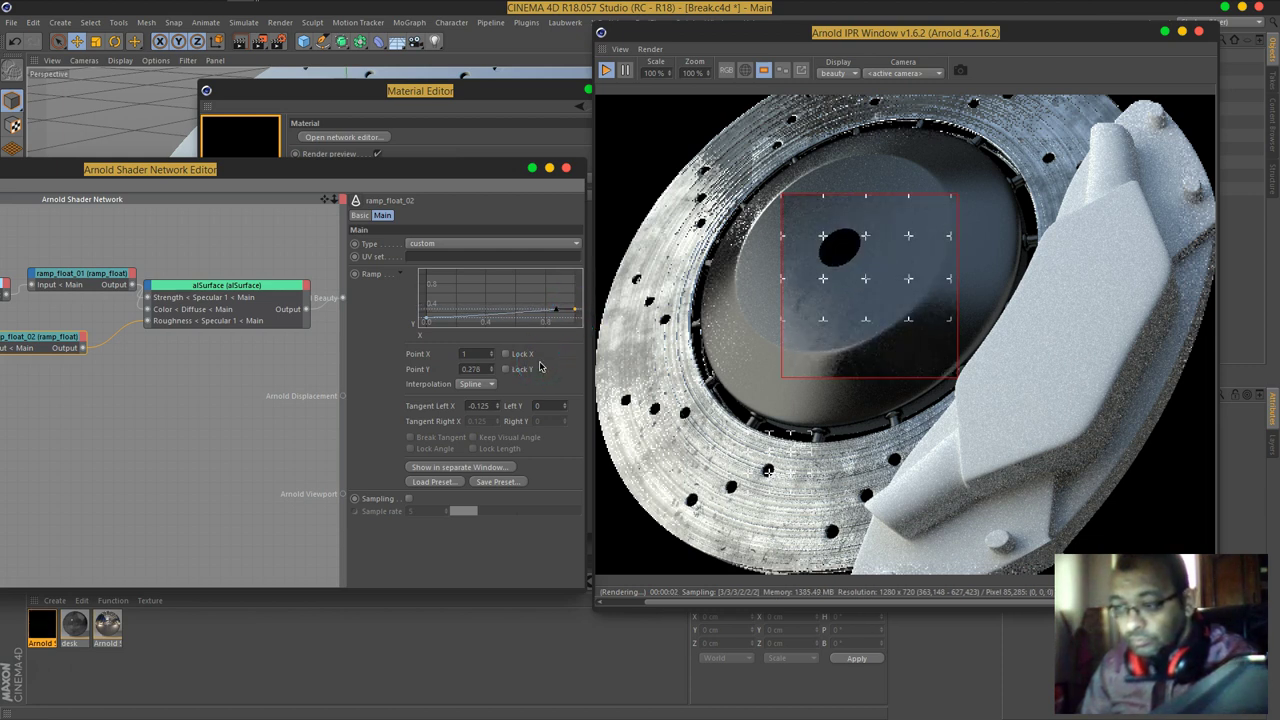
Step: Enlarge the IPR render region so it covers the whole hub
drag(869, 377, 869, 442)
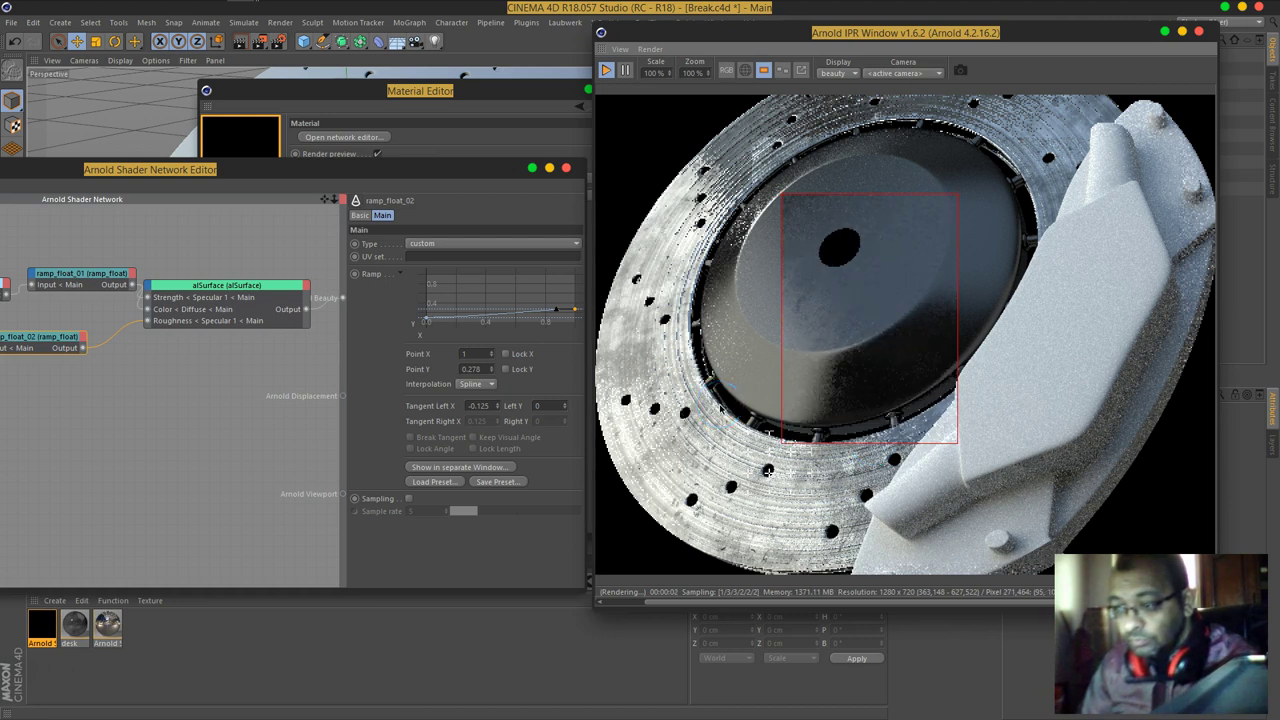
mouse_move(787, 304)
drag(781, 321, 703, 320)
drag(957, 196, 1012, 133)
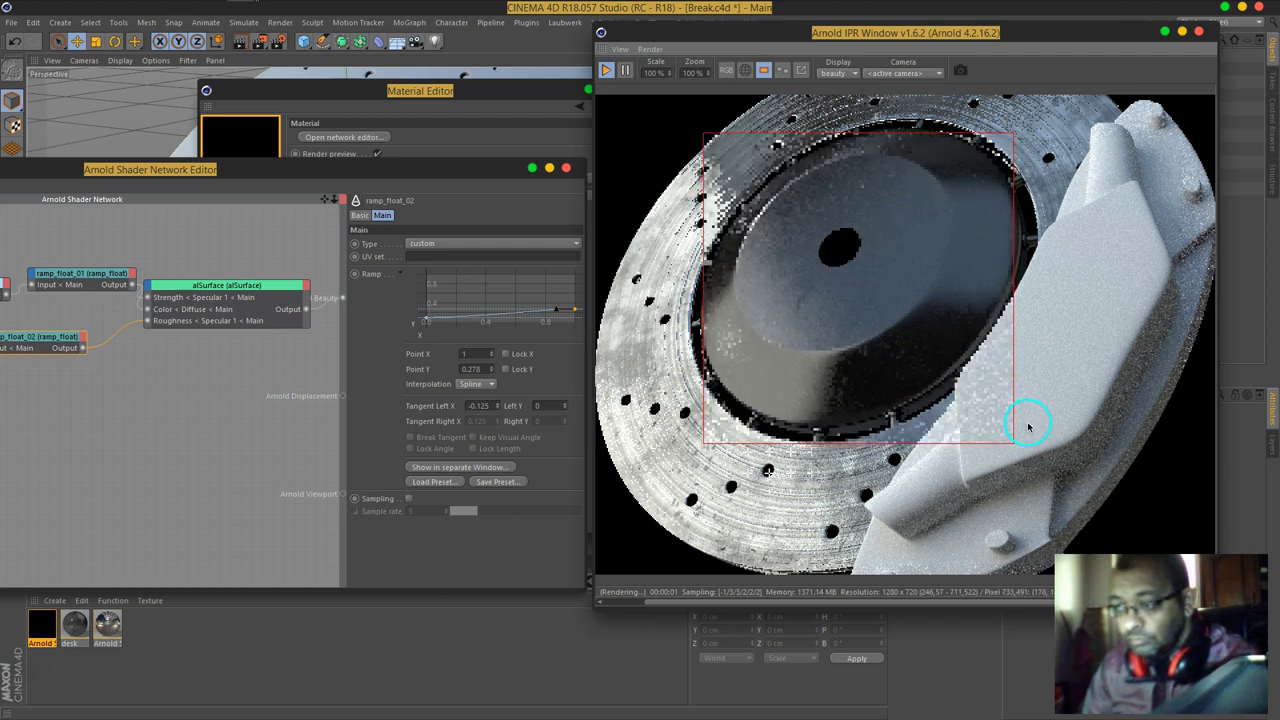
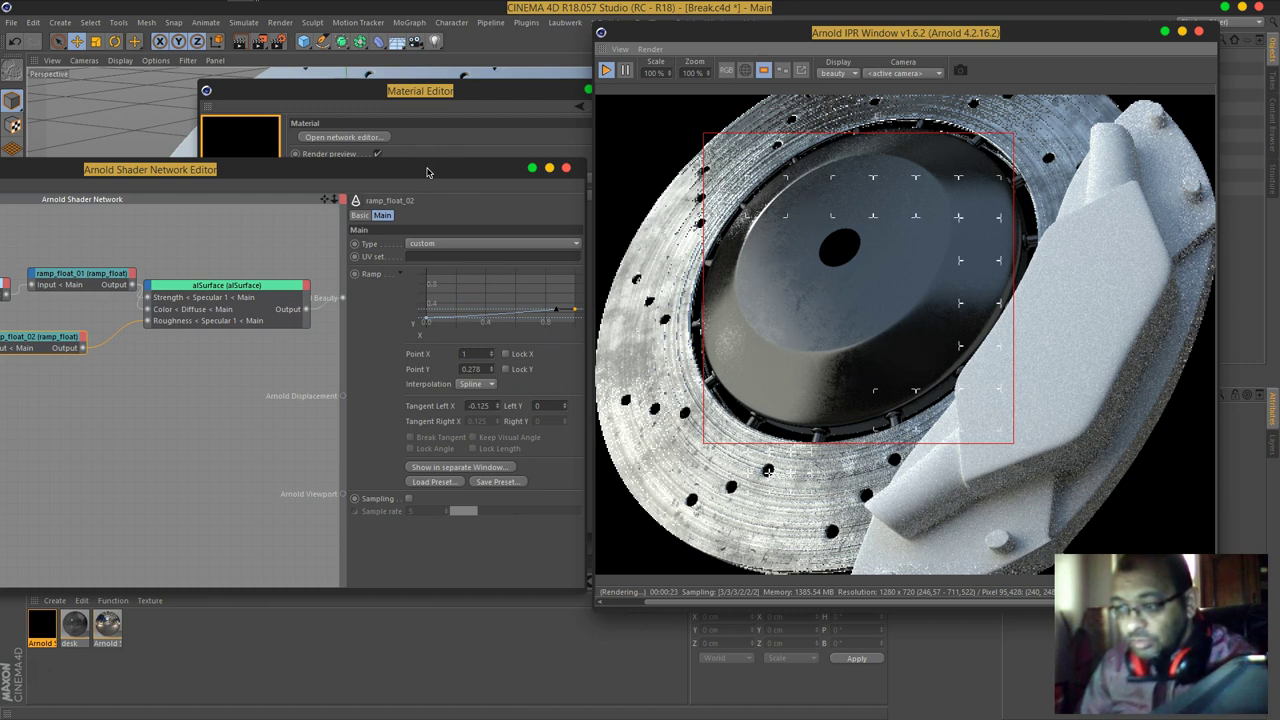
Step: Find the facing_ratio shader and add it to the network below ramp_float_02
drag(427, 173, 698, 135)
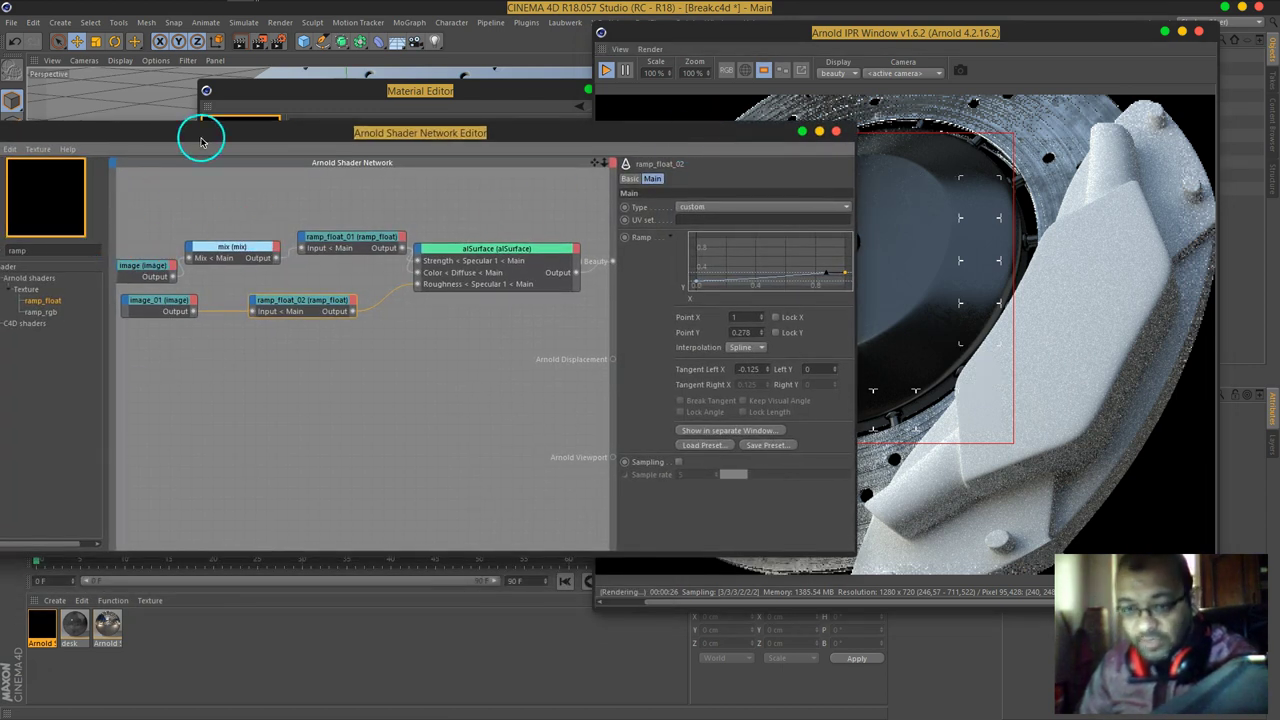
drag(200, 134, 278, 138)
key(BackSpace)
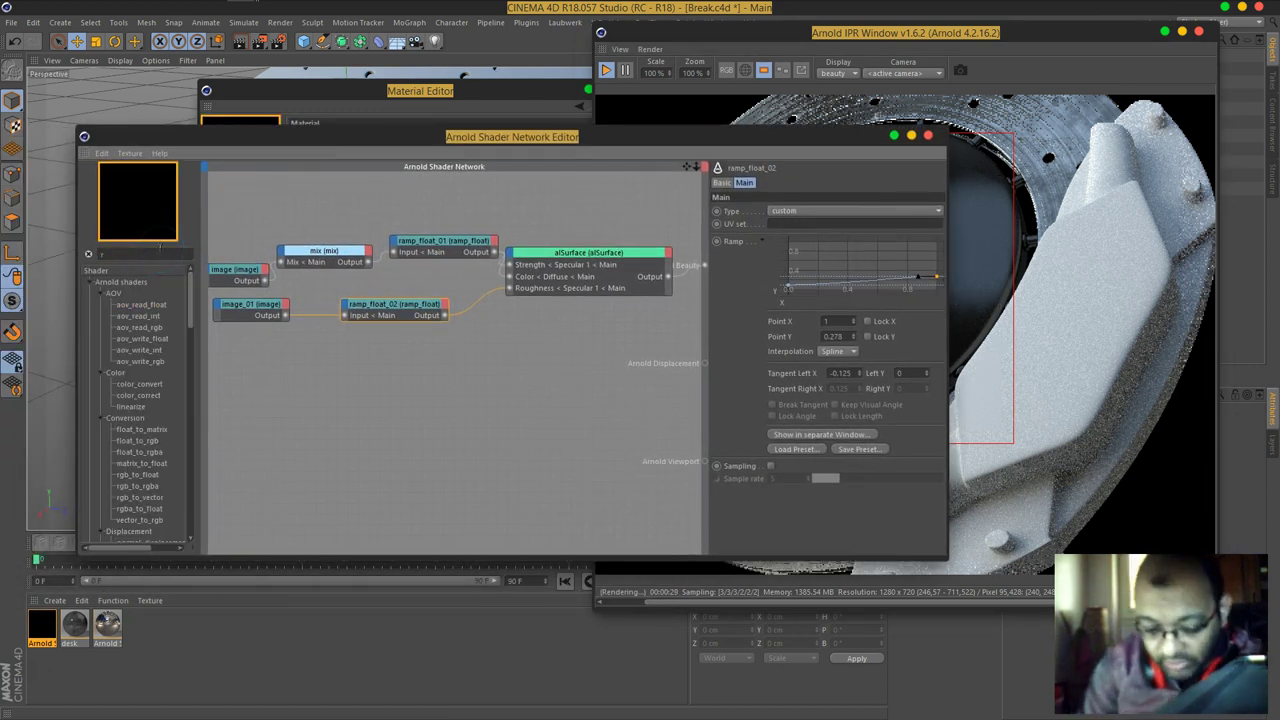
key(BackSpace)
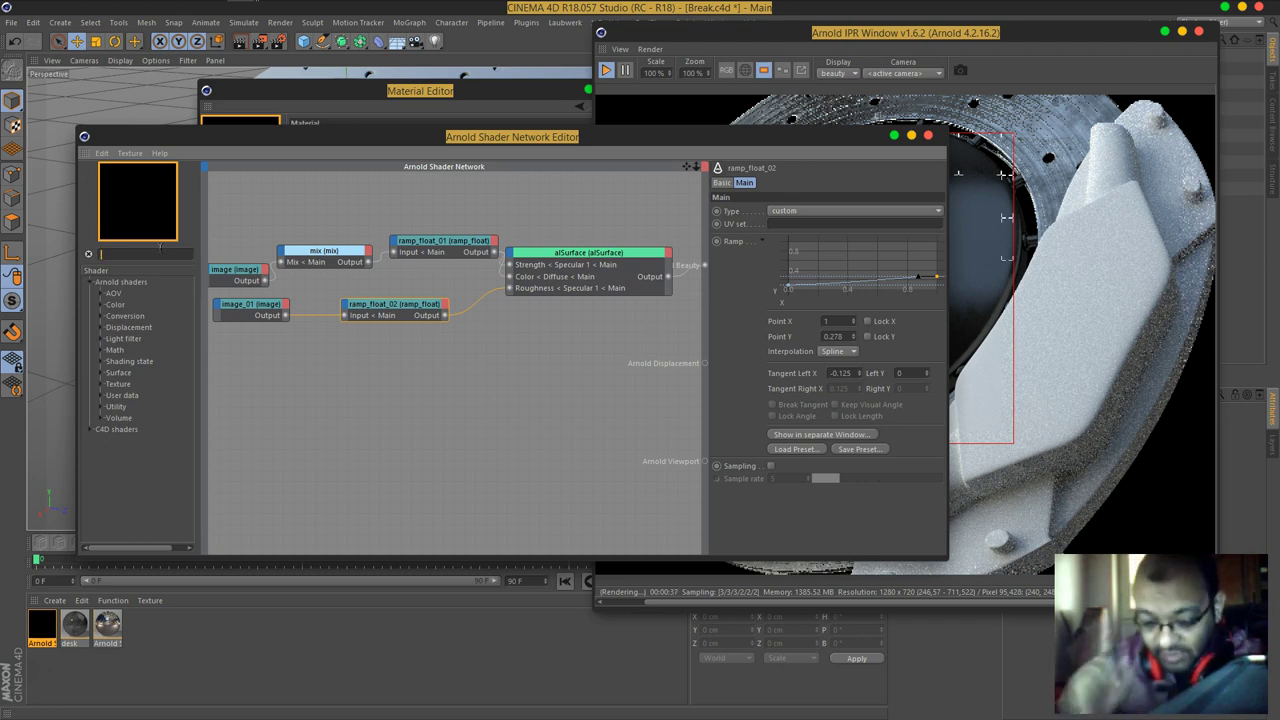
text(fac)
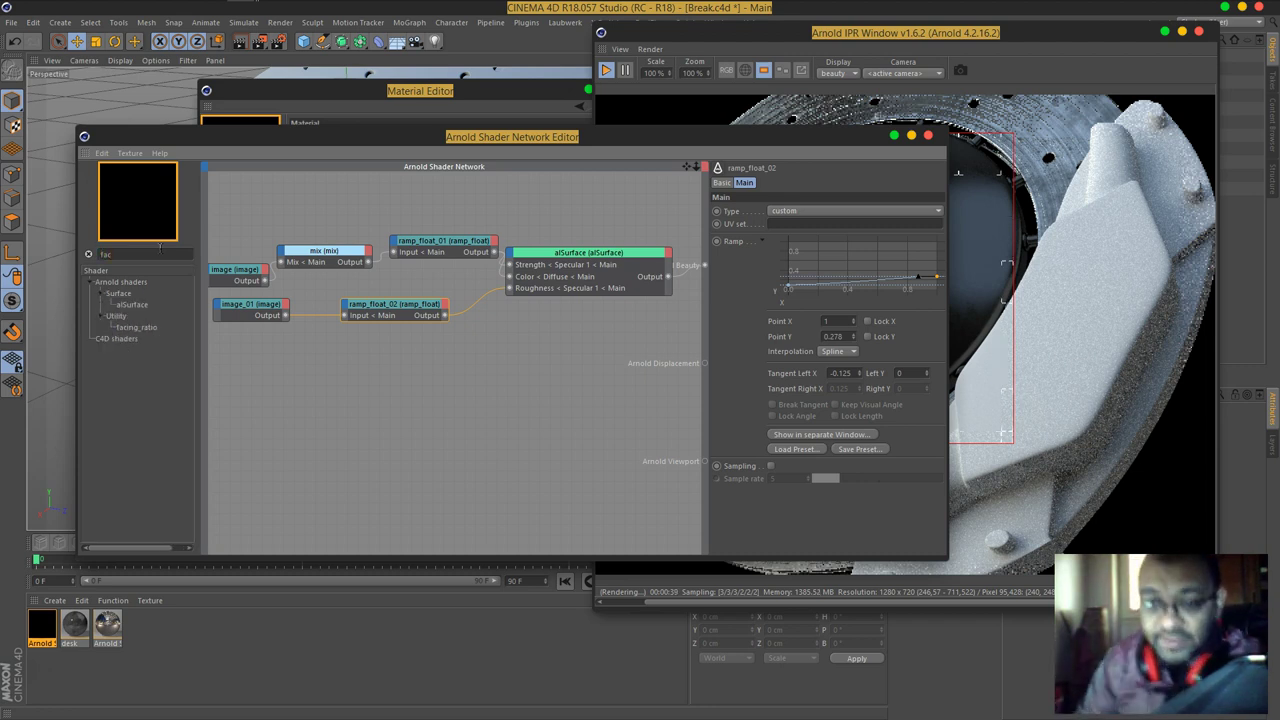
drag(147, 334, 470, 350)
Step: Preview facing_ratio through Arnold Beauty with its bias set to 0.12 and gain to 0.29
drag(620, 137, 337, 158)
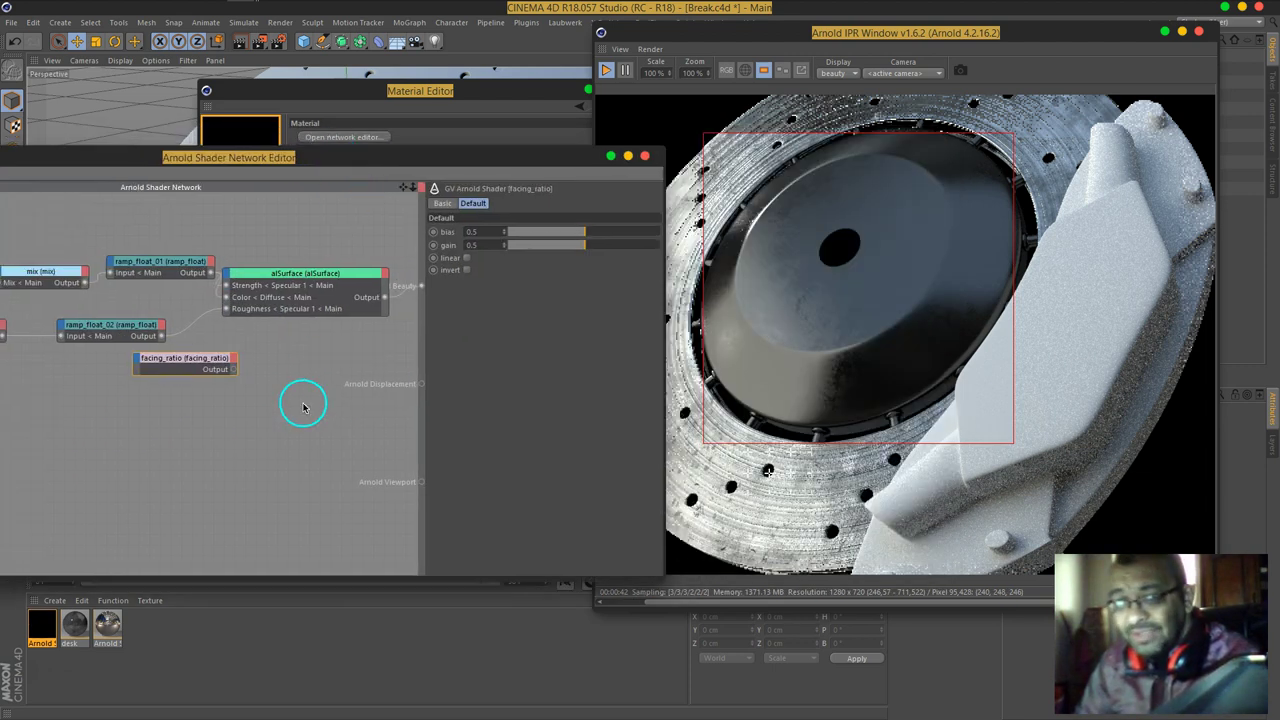
drag(233, 372, 420, 286)
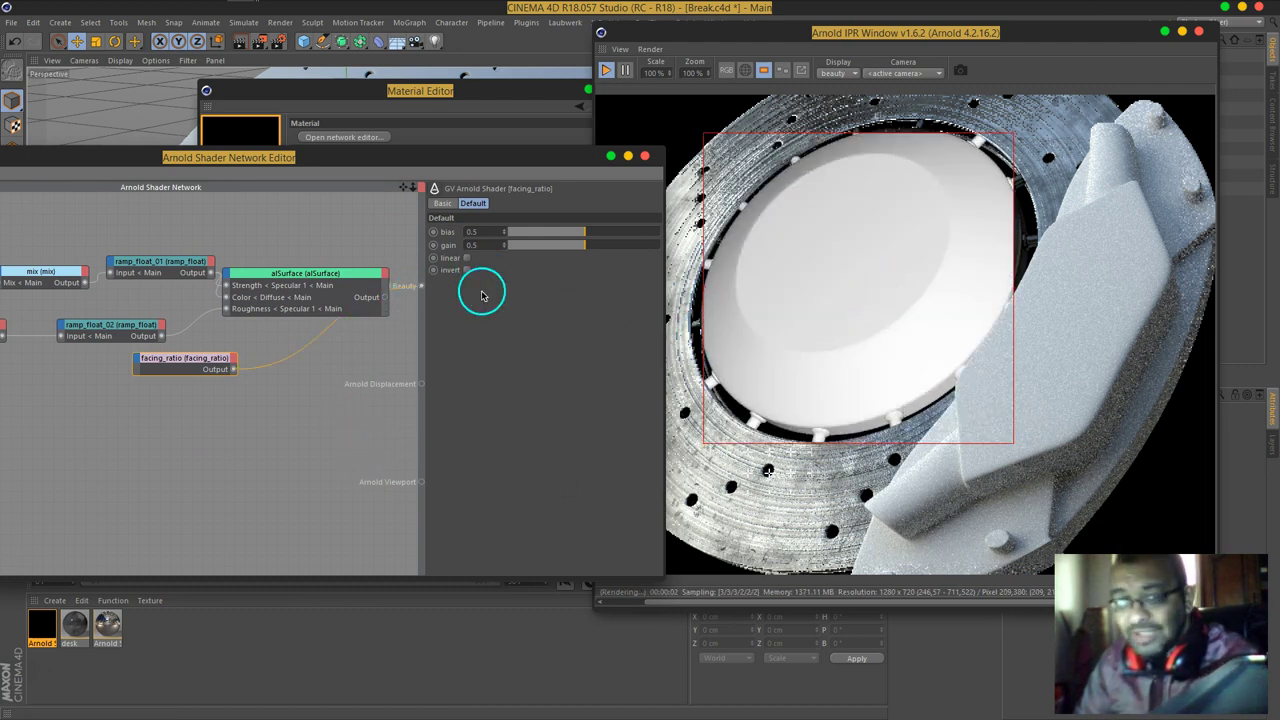
drag(590, 231, 551, 249)
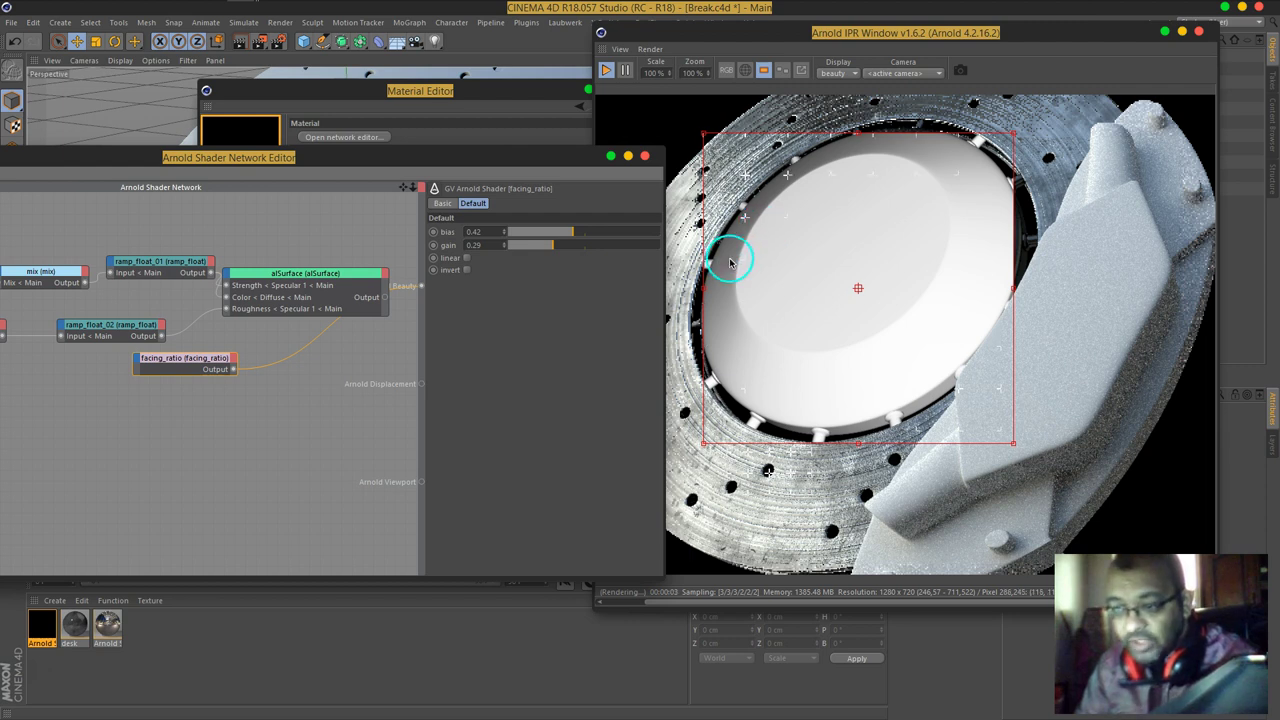
drag(569, 234, 571, 297)
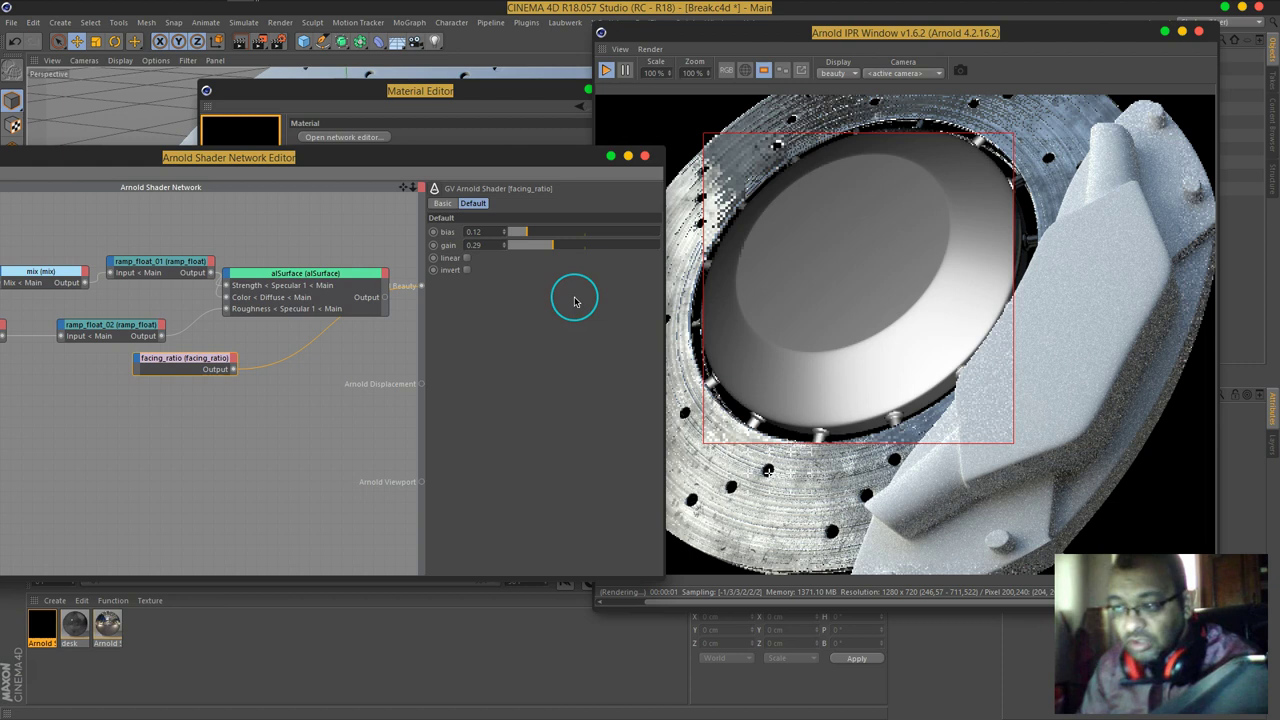
click(1029, 234)
click(928, 363)
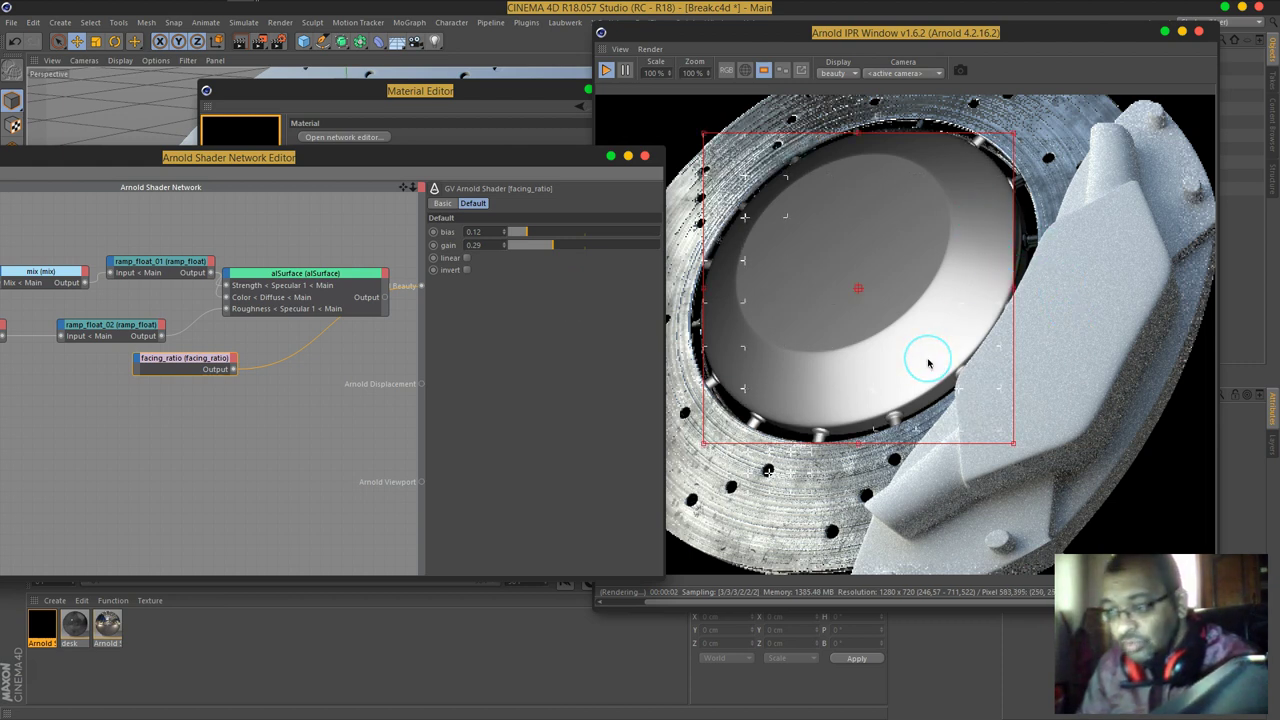
drag(928, 363, 985, 290)
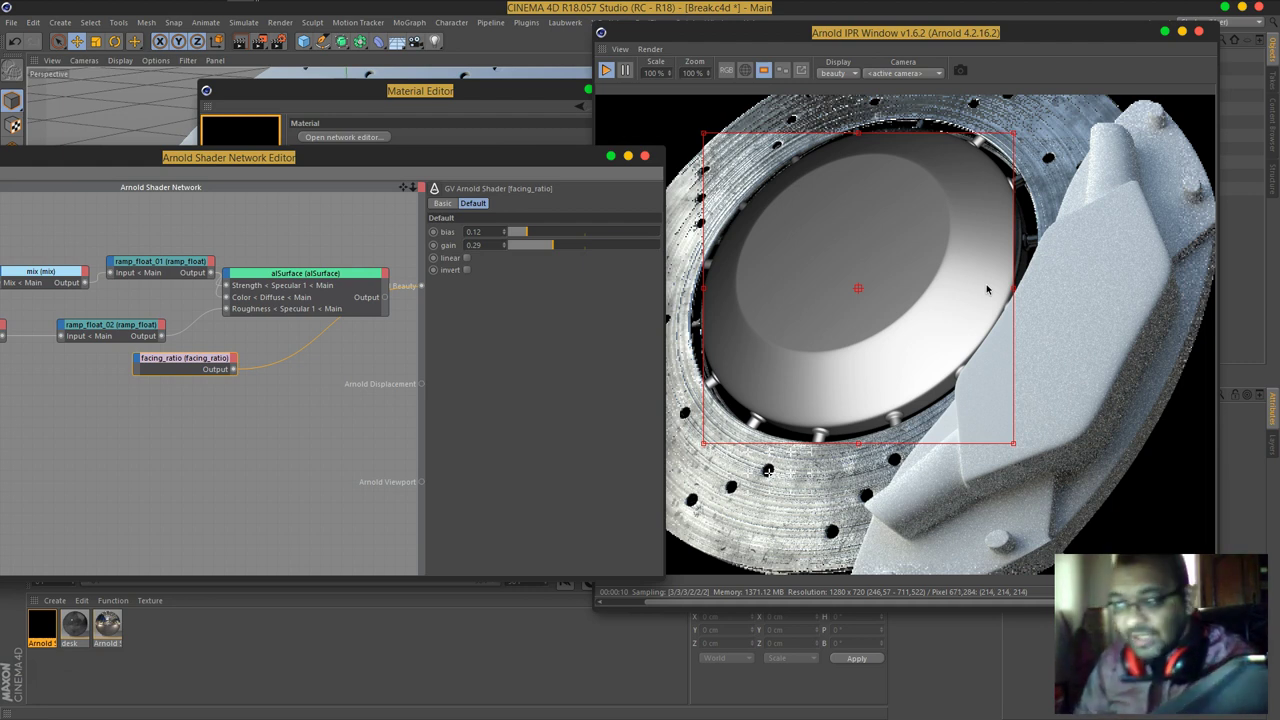
drag(975, 300, 998, 205)
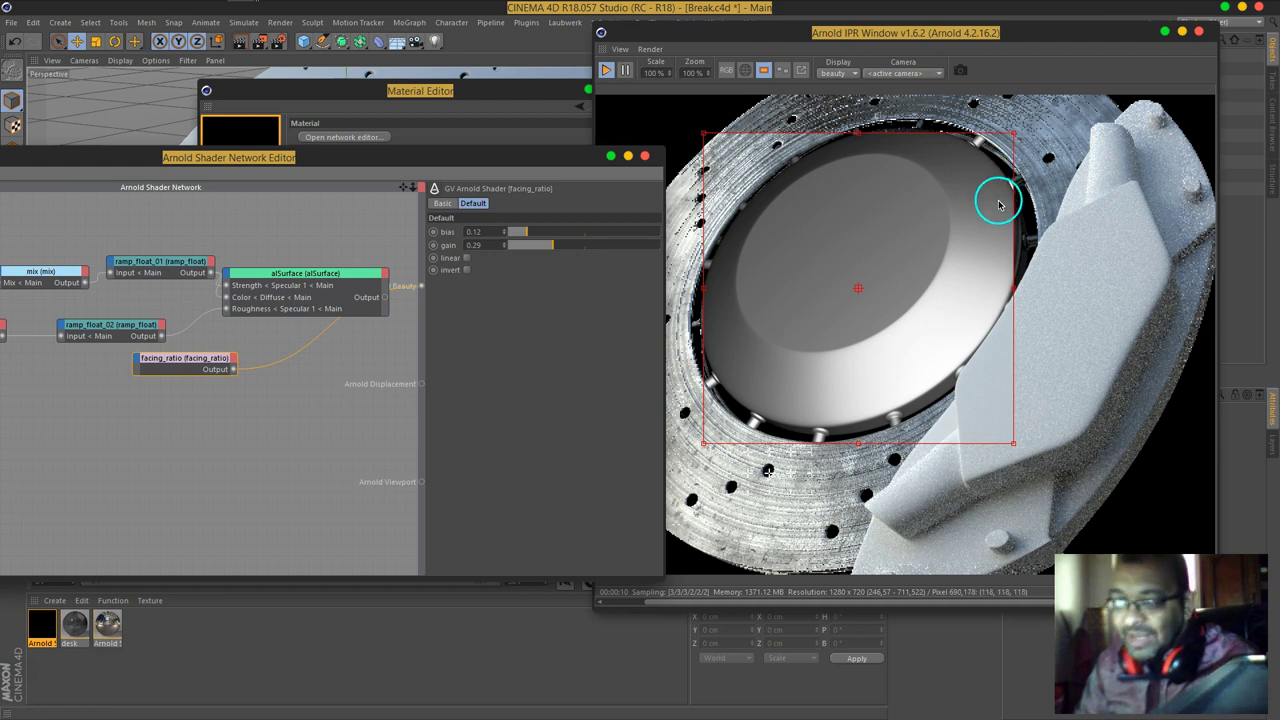
Step: Set facing_ratio's bias to 0.43 and its gain to 0.19
drag(405, 157, 517, 160)
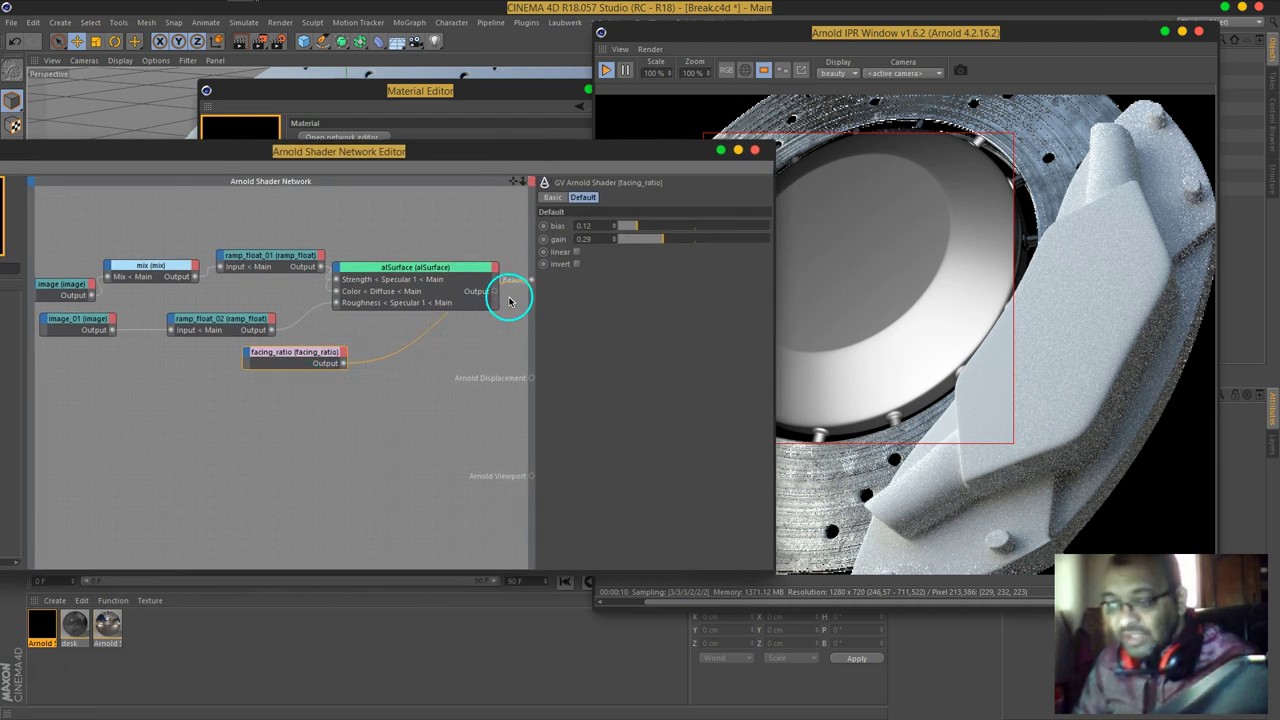
drag(594, 157, 491, 151)
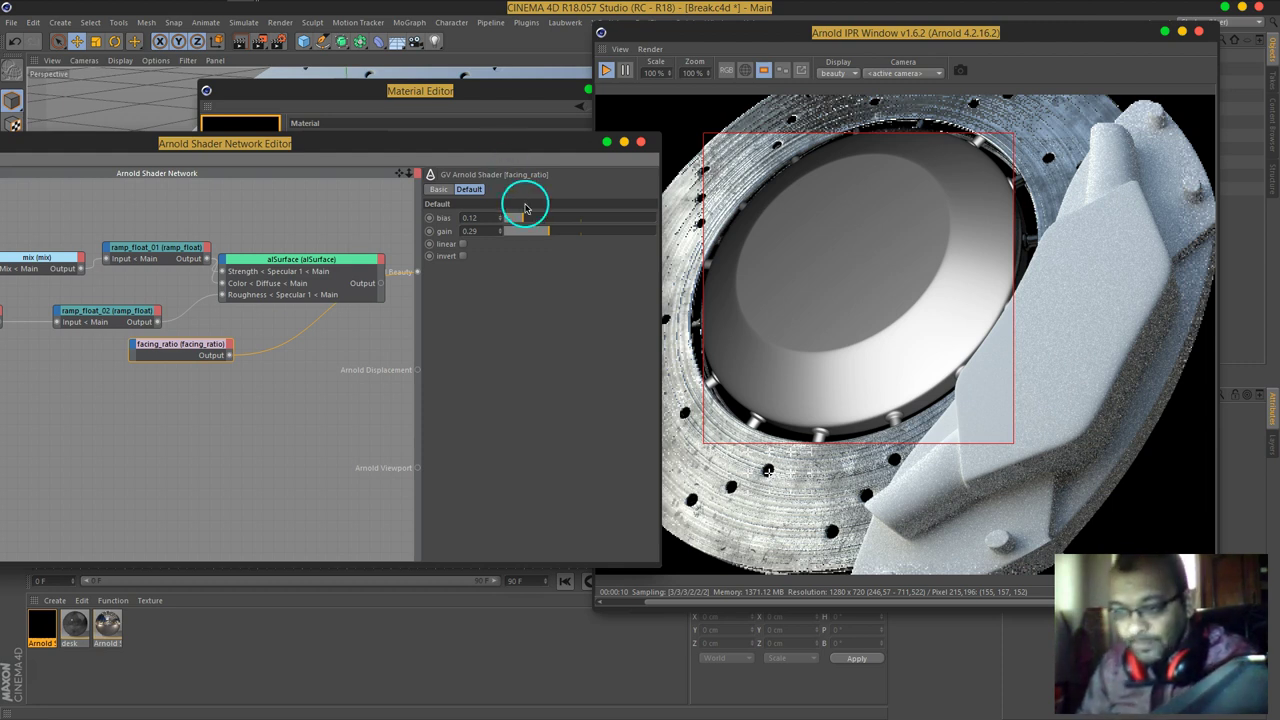
mouse_move(547, 229)
mouse_down()
mouse_move(590, 234)
mouse_move(540, 222)
mouse_move(568, 223)
mouse_move(553, 218)
mouse_move(591, 229)
mouse_move(529, 233)
mouse_up()
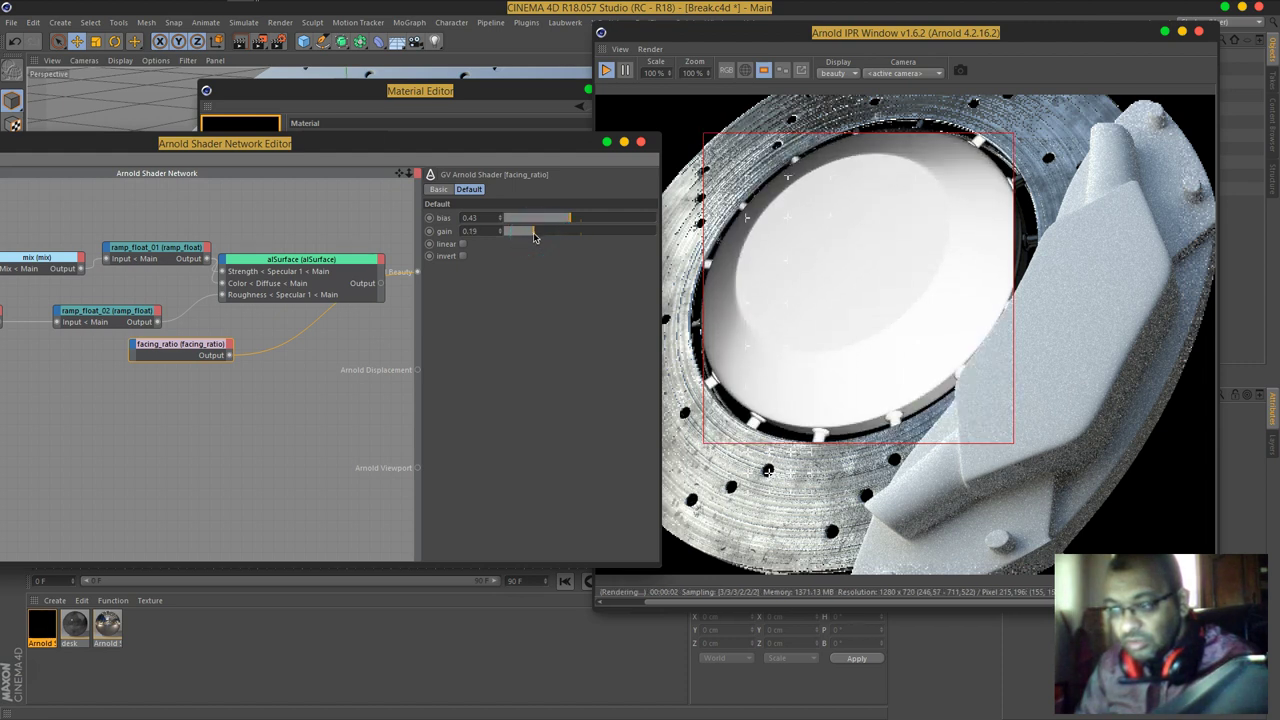
Step: Find the layer_color shader and add it to the network beneath facing_ratio
drag(391, 157, 630, 155)
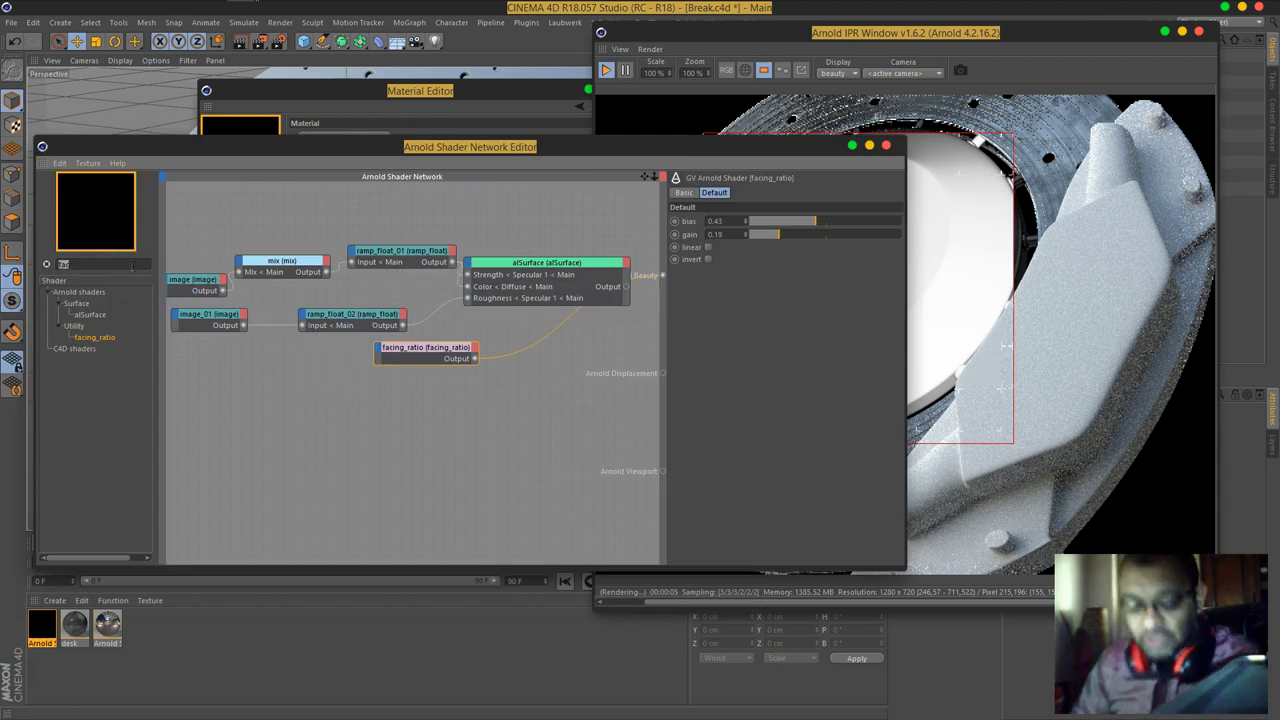
text(la)
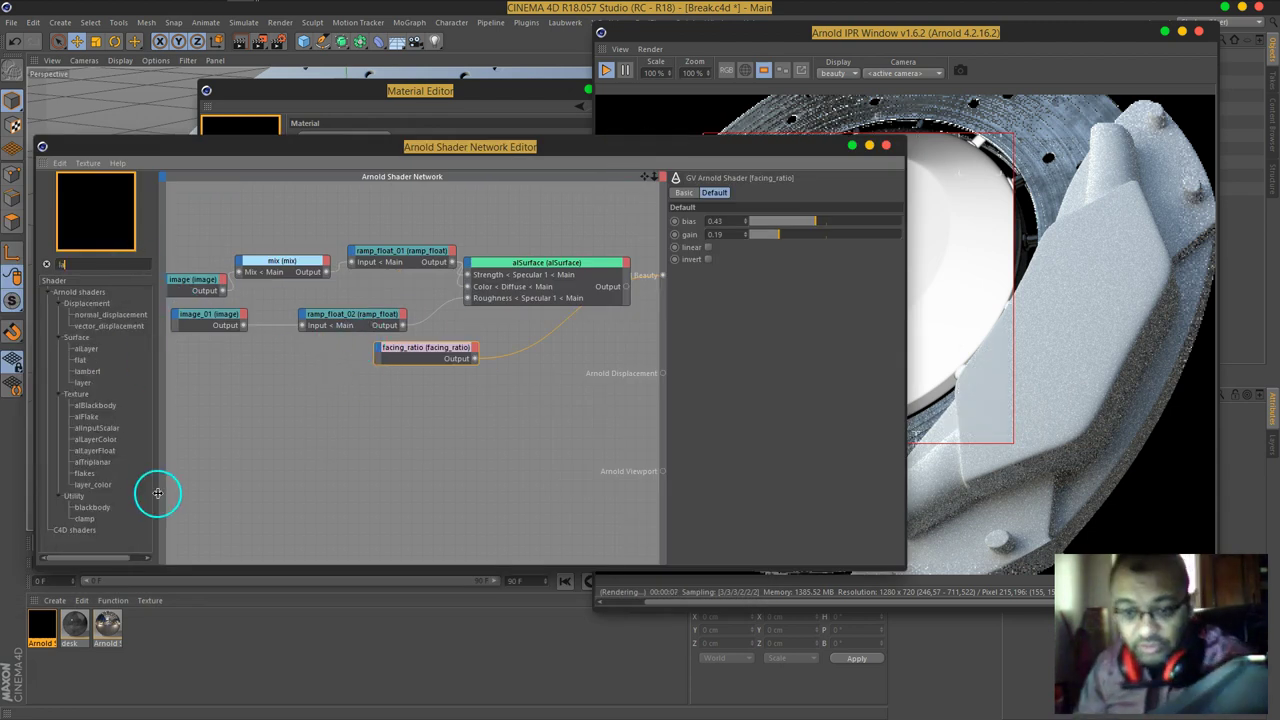
drag(92, 484, 493, 386)
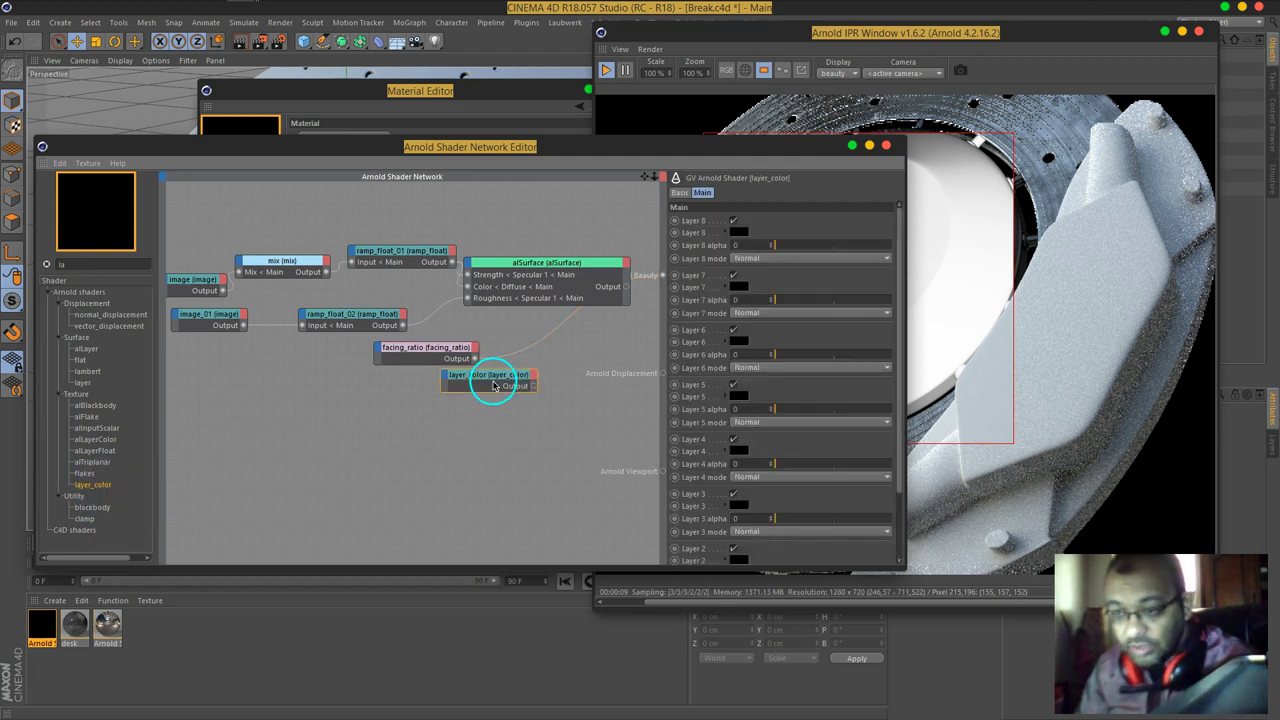
drag(612, 155, 440, 145)
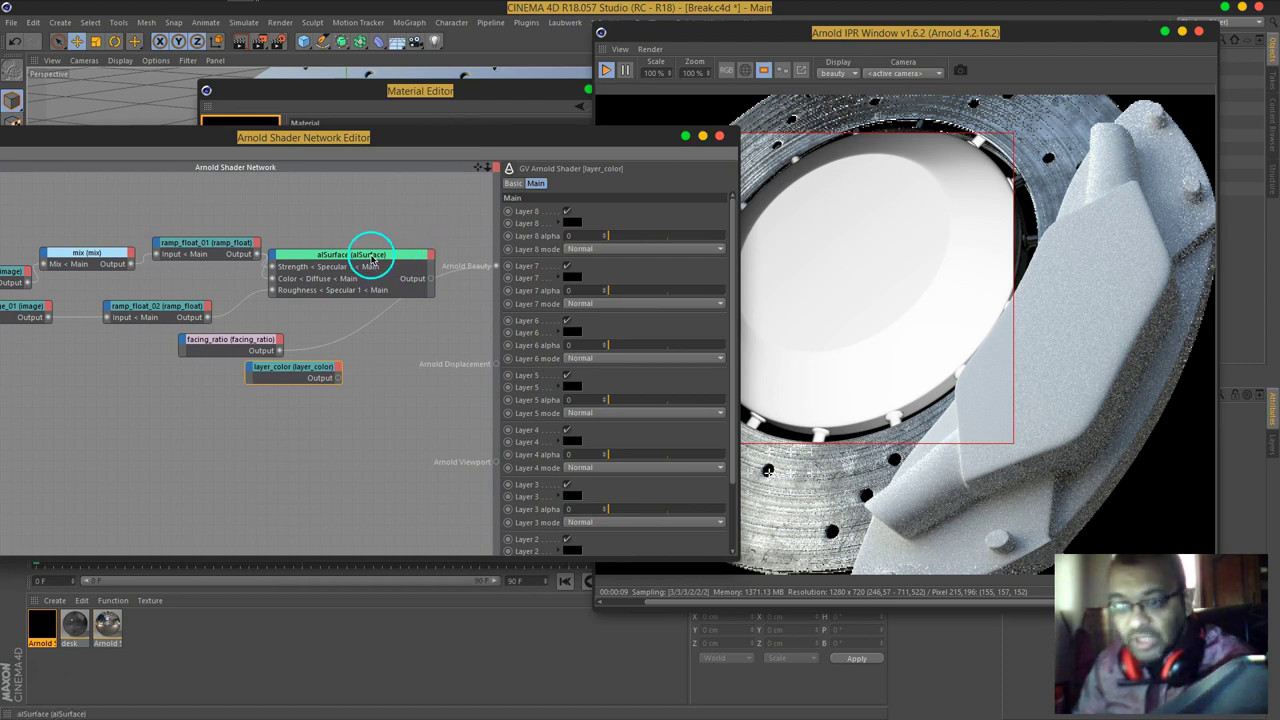
Step: Rearrange the graph, shifting alSurface toward the outputs and layer_color away from them to sit under facing_ratio
drag(372, 258, 388, 261)
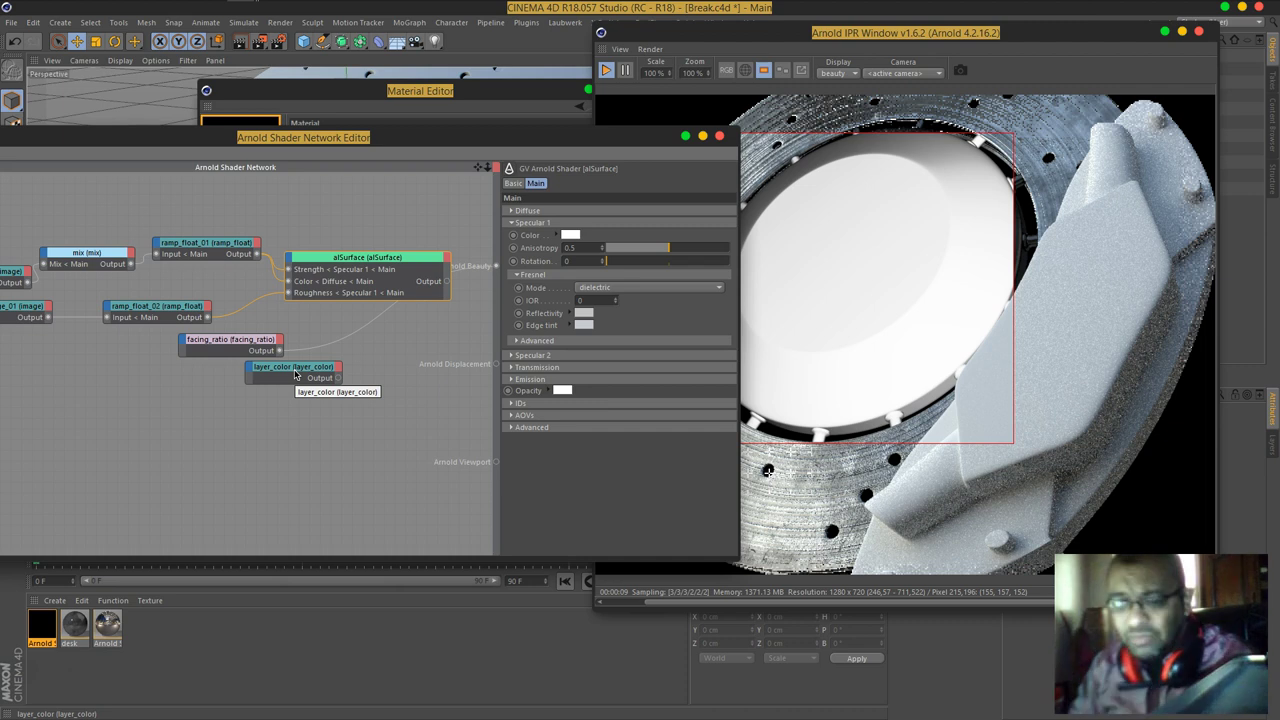
drag(295, 375, 217, 390)
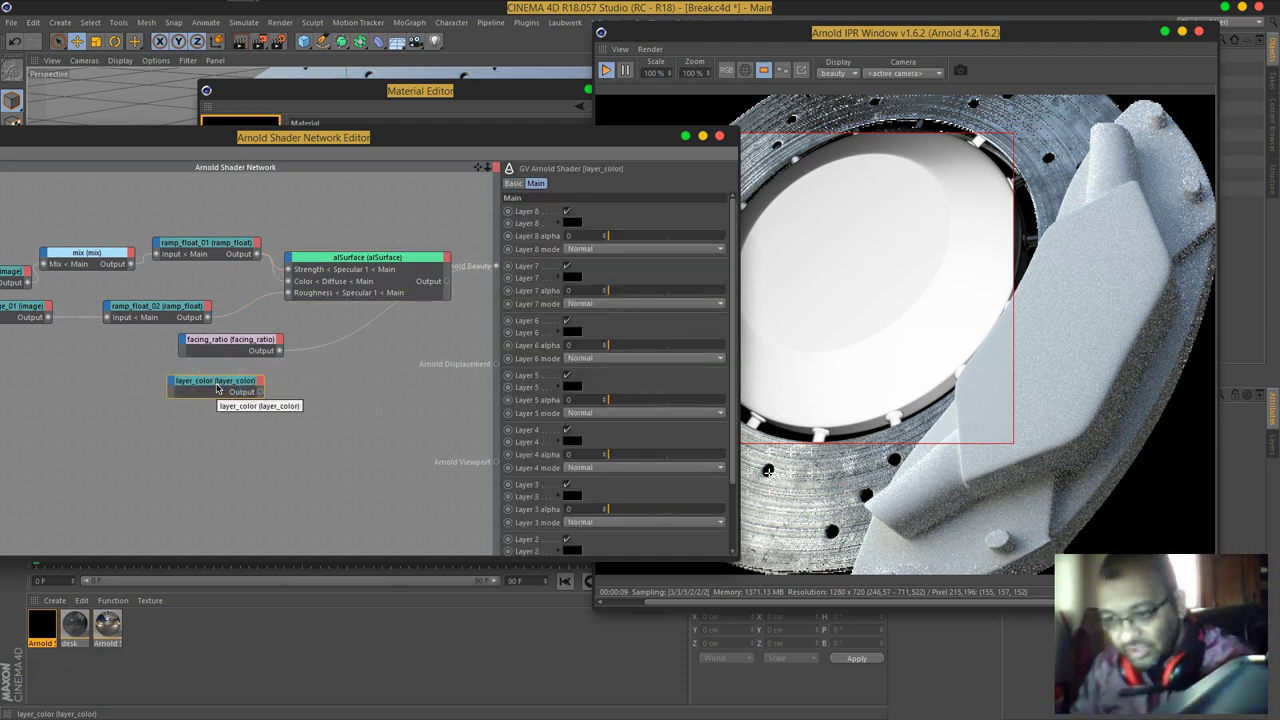
drag(262, 391, 260, 362)
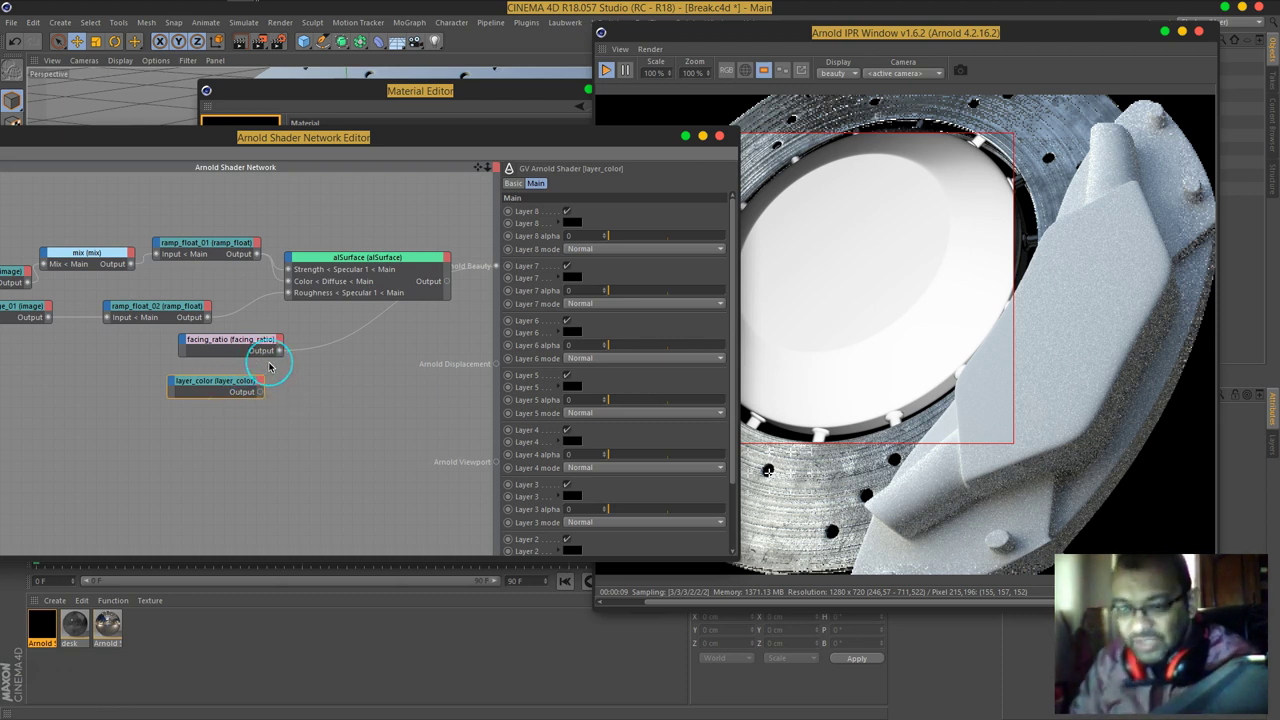
middle_drag(269, 368, 388, 381)
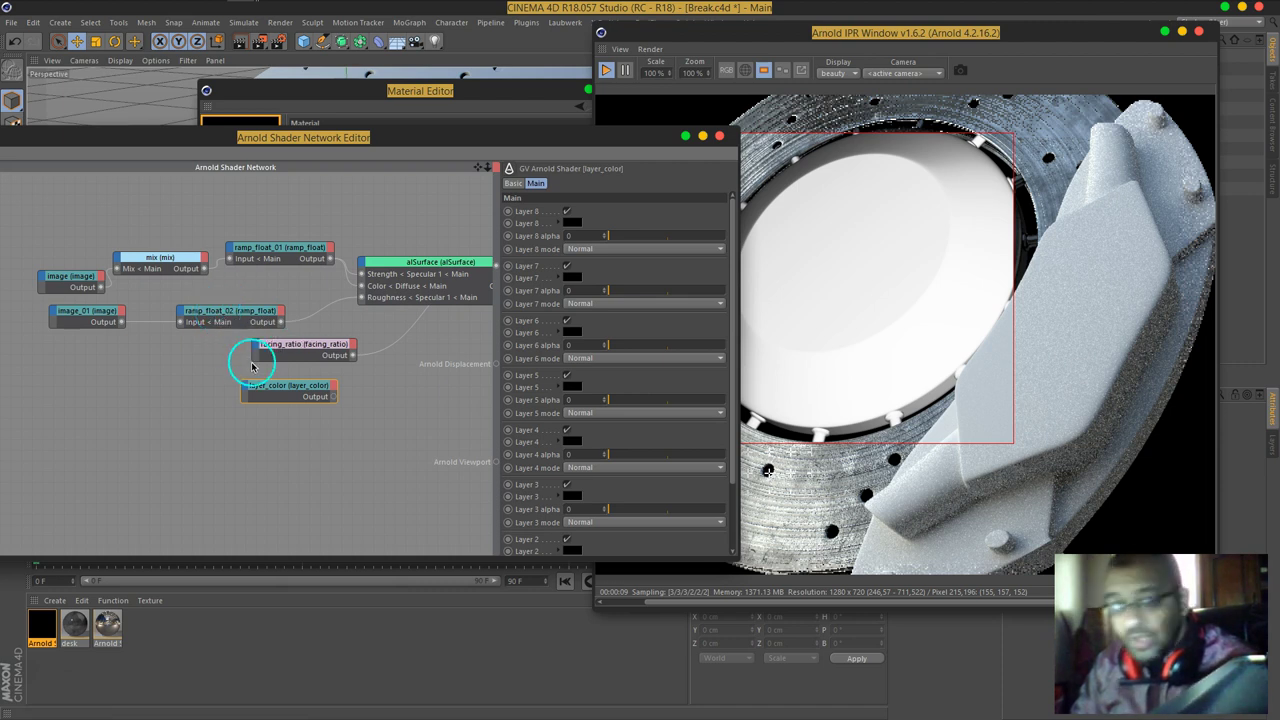
Step: Move facing_ratio beneath the image nodes, feed ramp_float_02 into layer_color's Layer 2 alpha, and preview layer_color through Arnold Beauty
drag(286, 343, 159, 366)
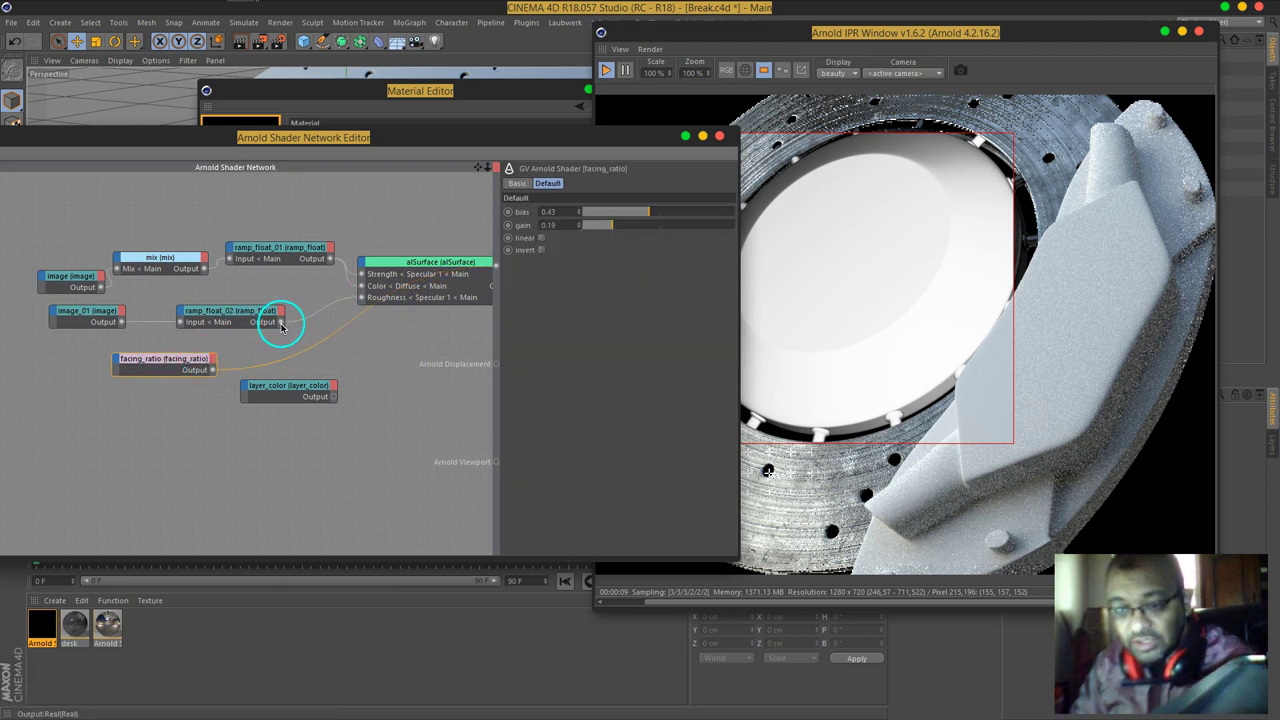
drag(282, 325, 305, 568)
middle_drag(391, 314, 334, 337)
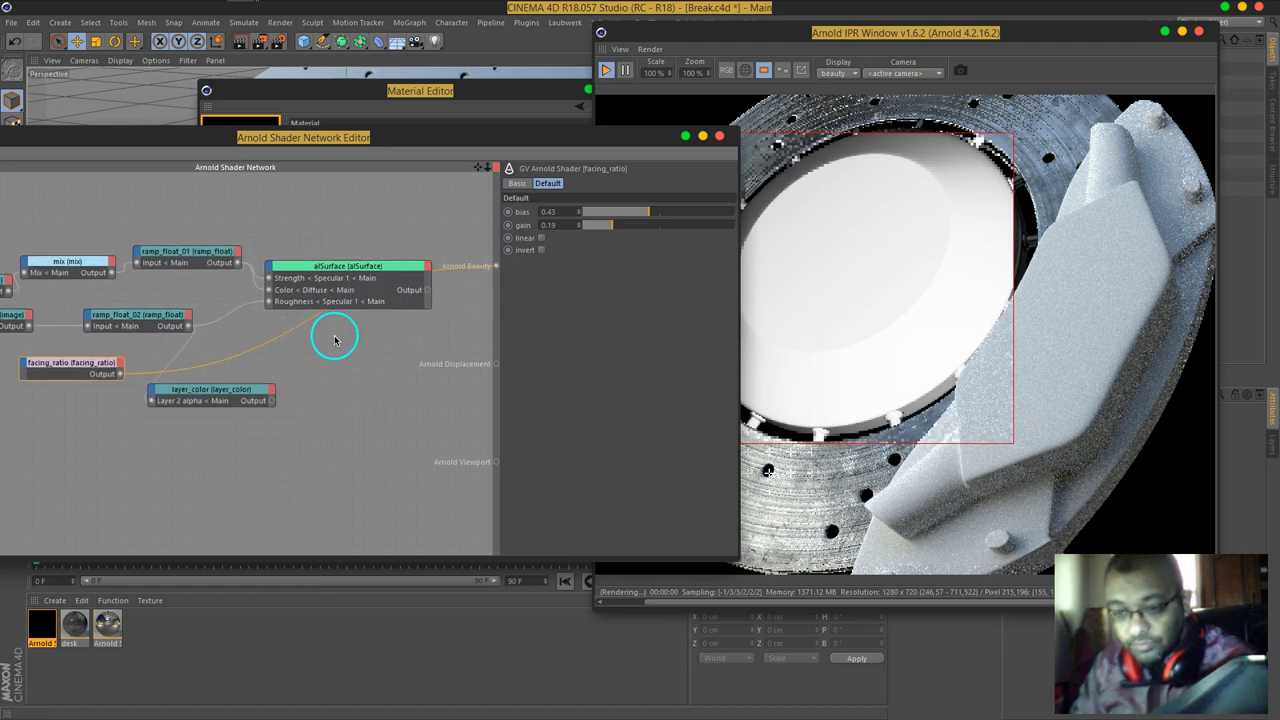
drag(271, 400, 494, 265)
Step: Reconnect ramp_float_02 to layer_color's Layer 1 input and connect facing_ratio to its Layer 2 input
drag(119, 374, 100, 451)
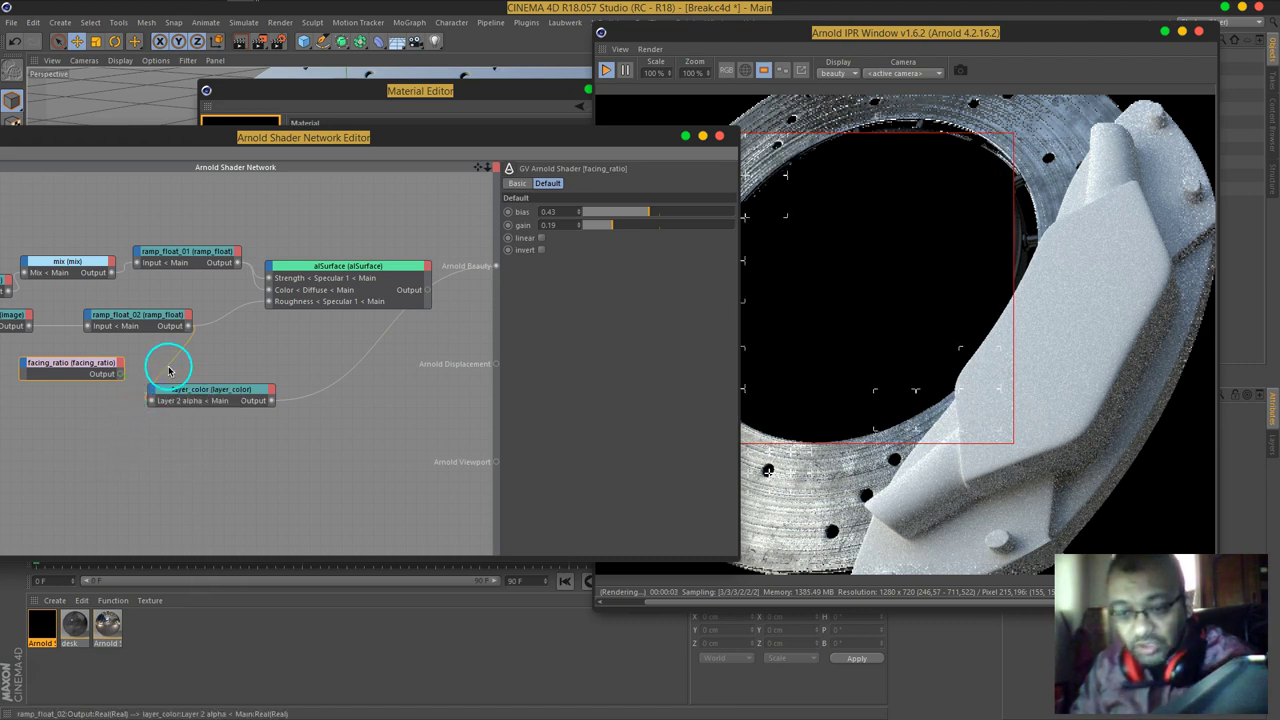
drag(188, 326, 152, 397)
click(209, 571)
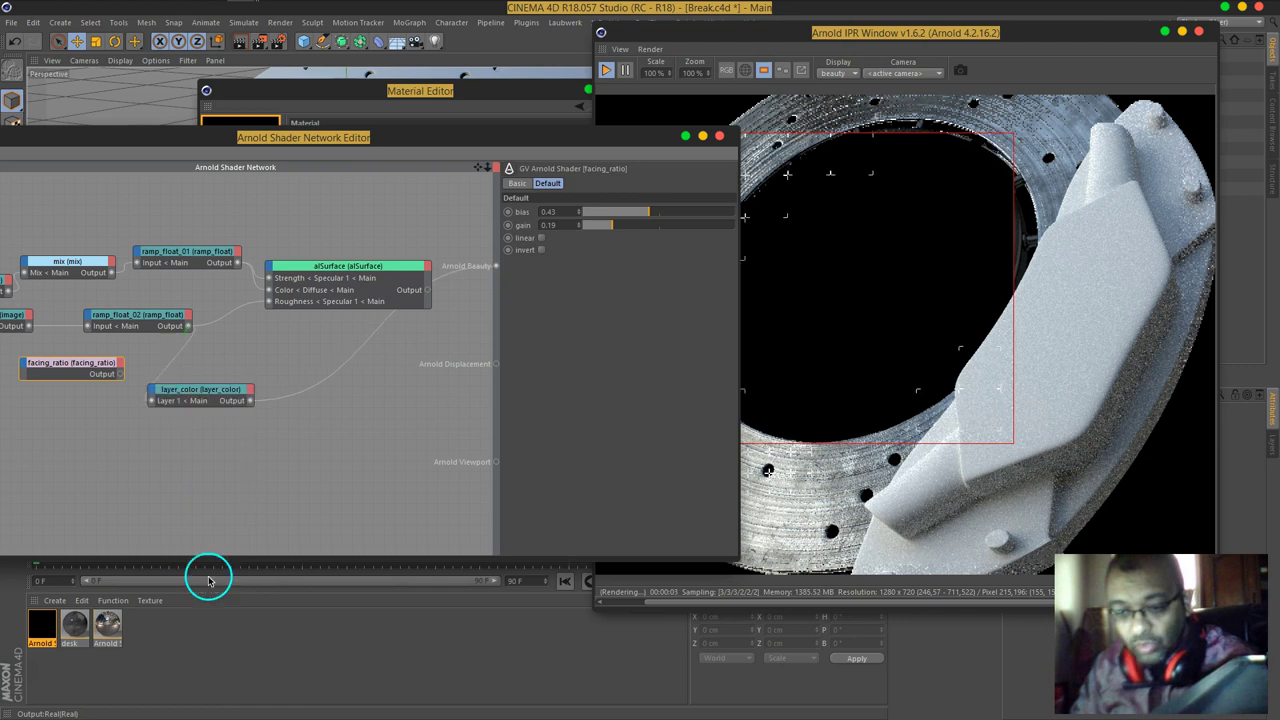
drag(127, 402, 166, 389)
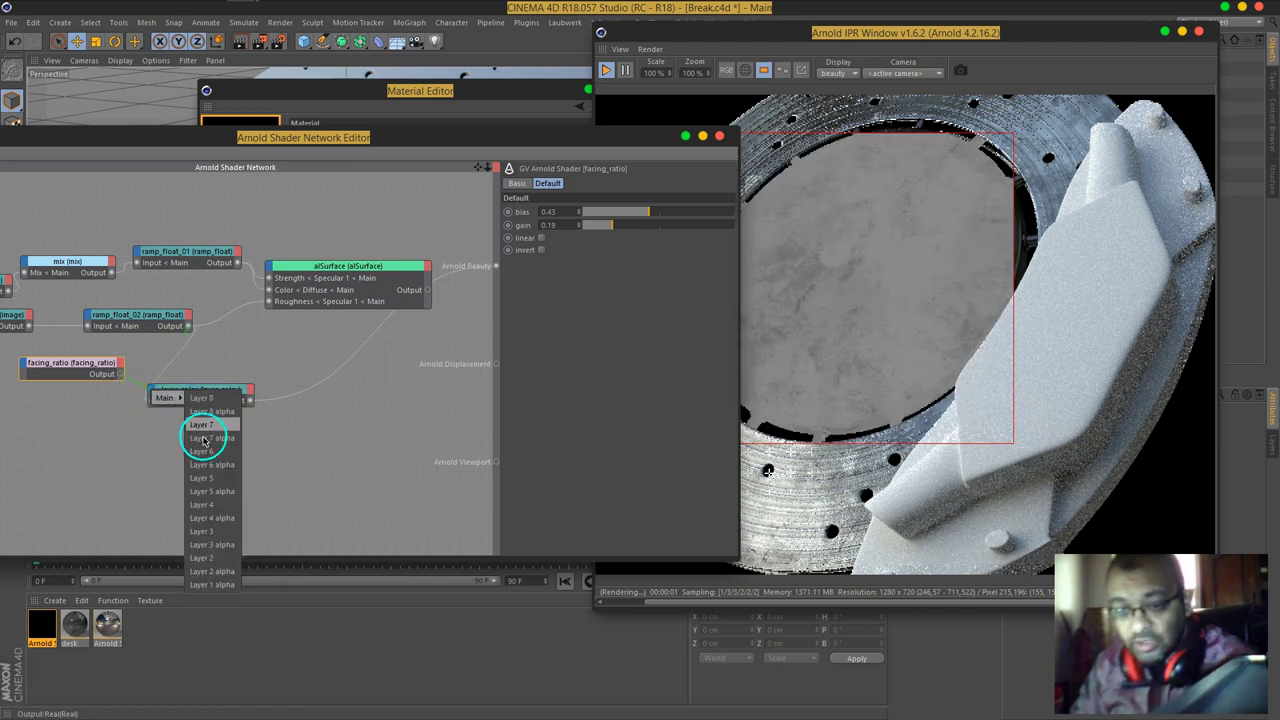
click(207, 560)
Step: Set the Layer 2 alpha of layer_color to 1
click(189, 389)
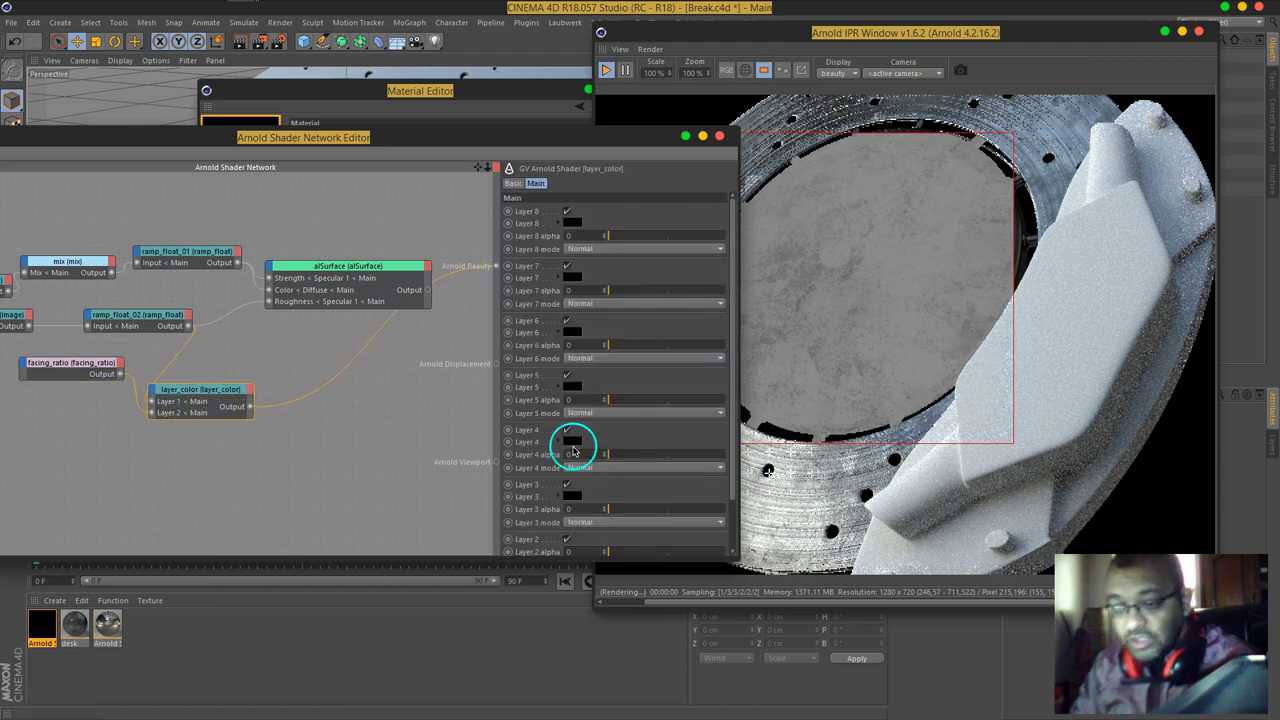
scroll(617, 486, down, 2)
click(583, 494)
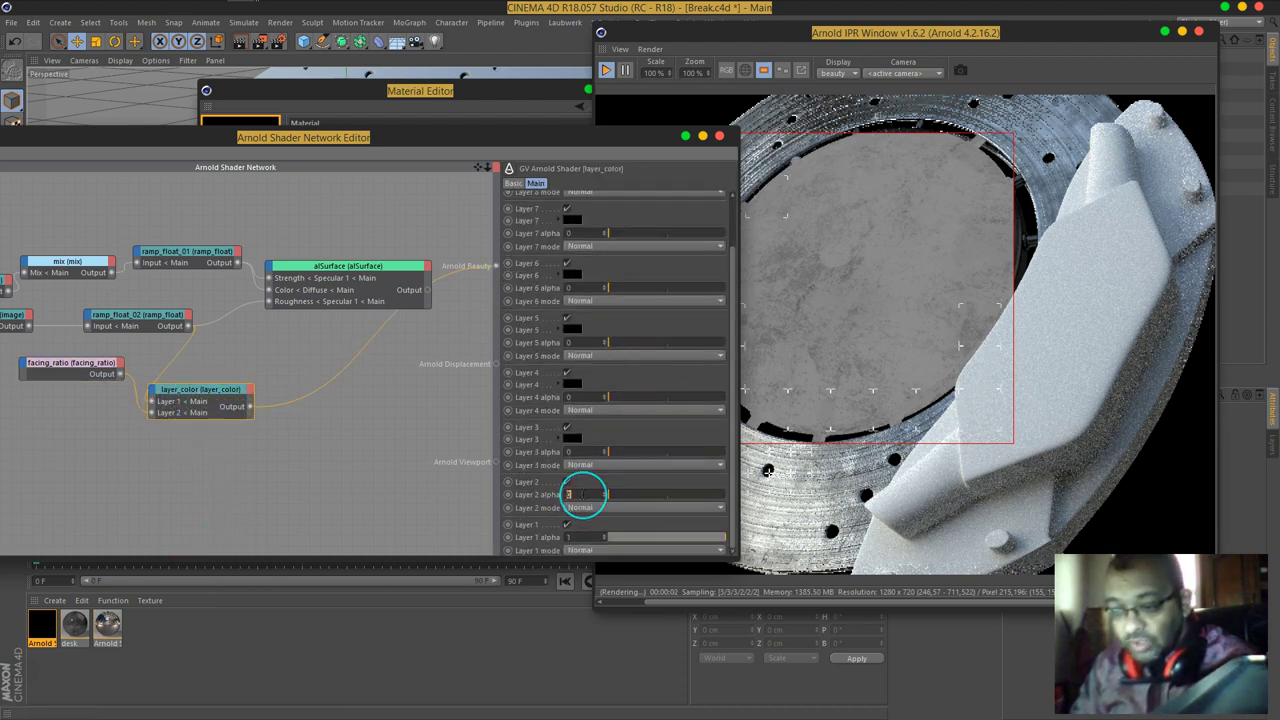
text(1)
key(Return)
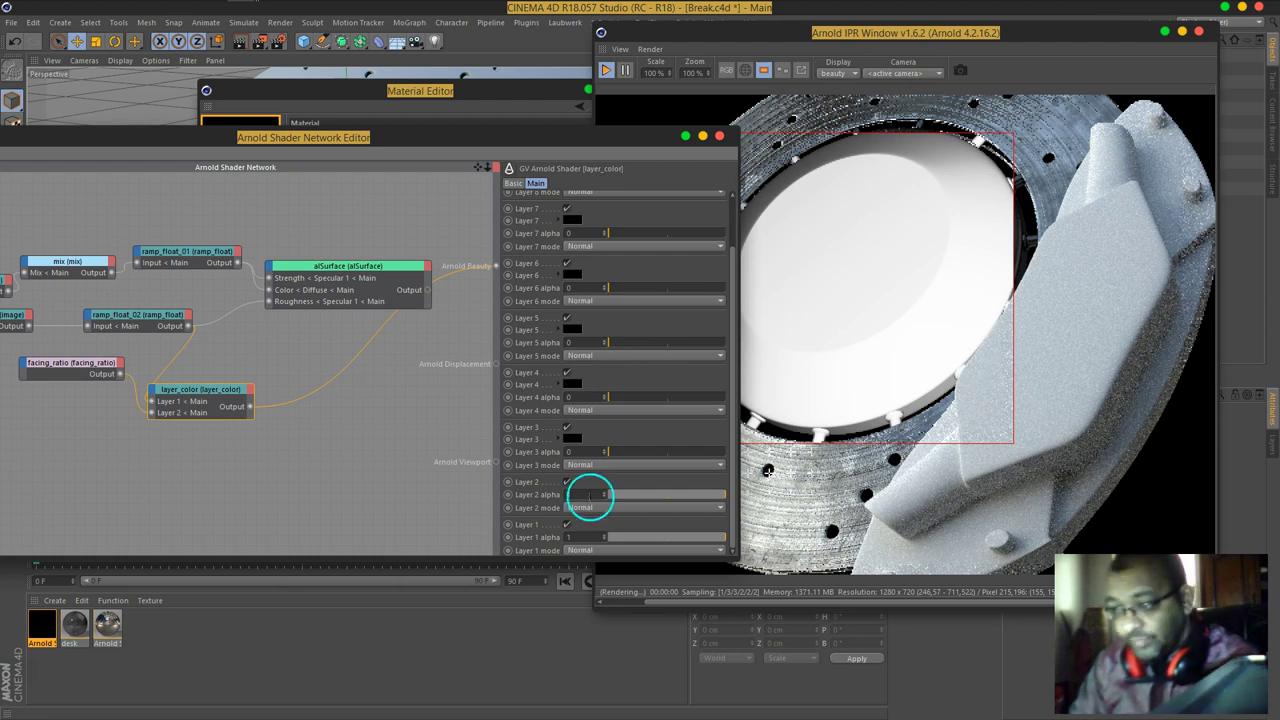
Step: Compare layer_color's Layer 2 blend modes from Lighten through Exclusion and set the mode to Multiply
click(612, 510)
click(583, 188)
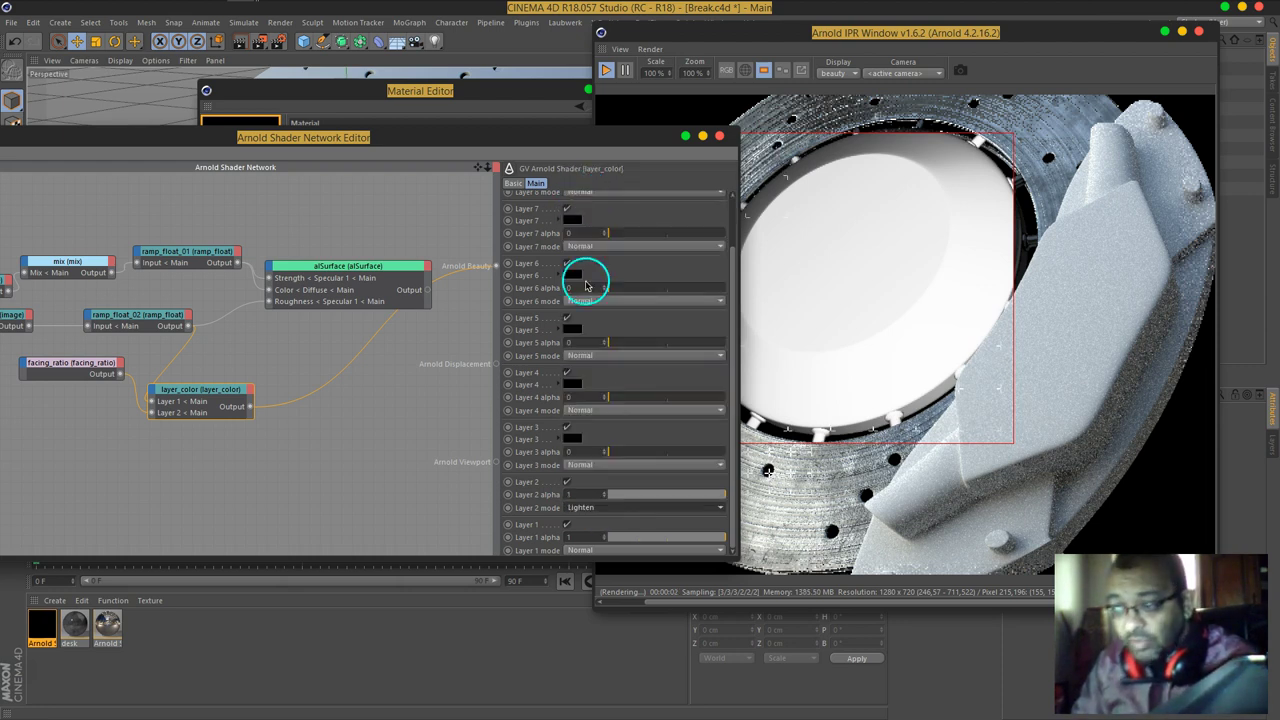
scroll(620, 507, up, 1)
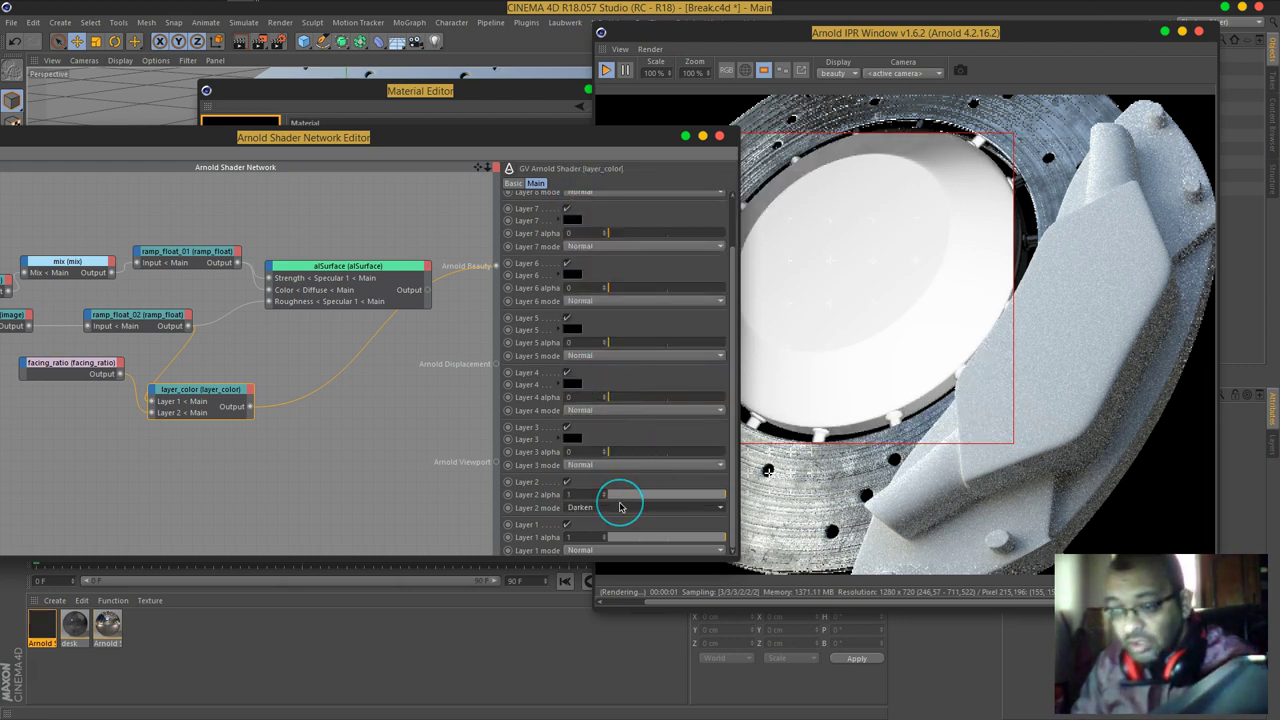
scroll(620, 507, down, 1)
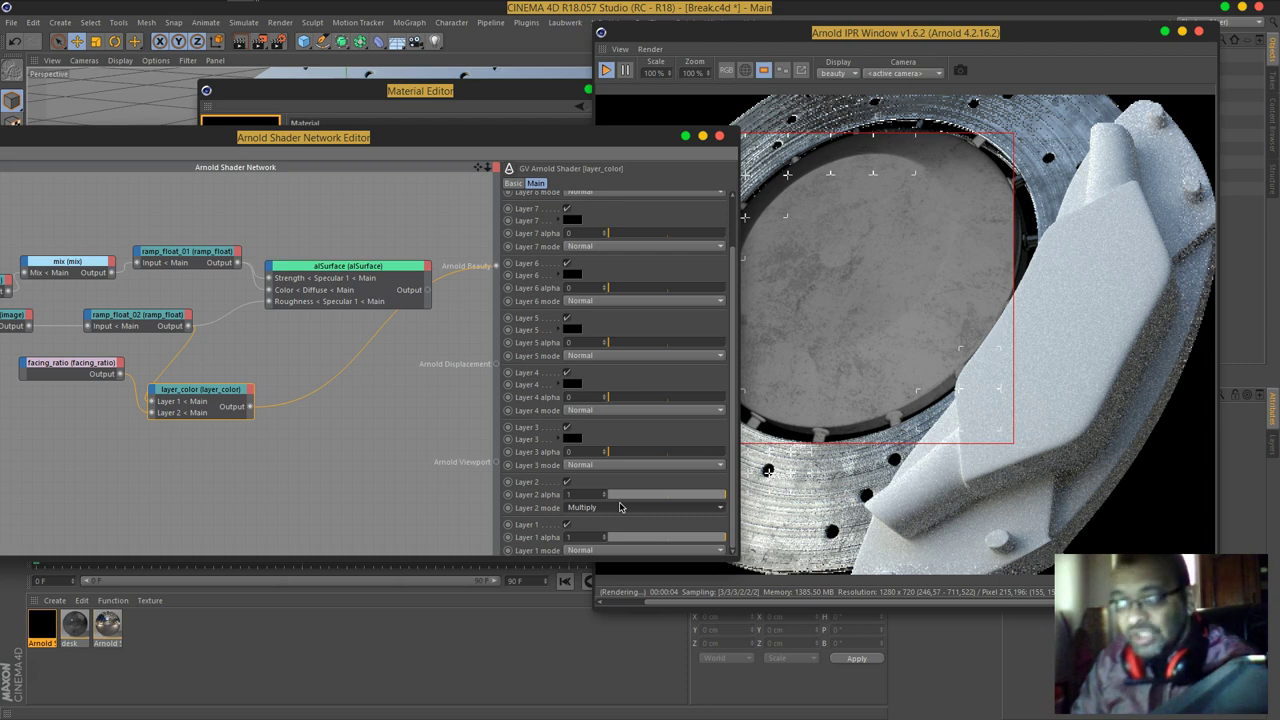
scroll(620, 507, down, 2)
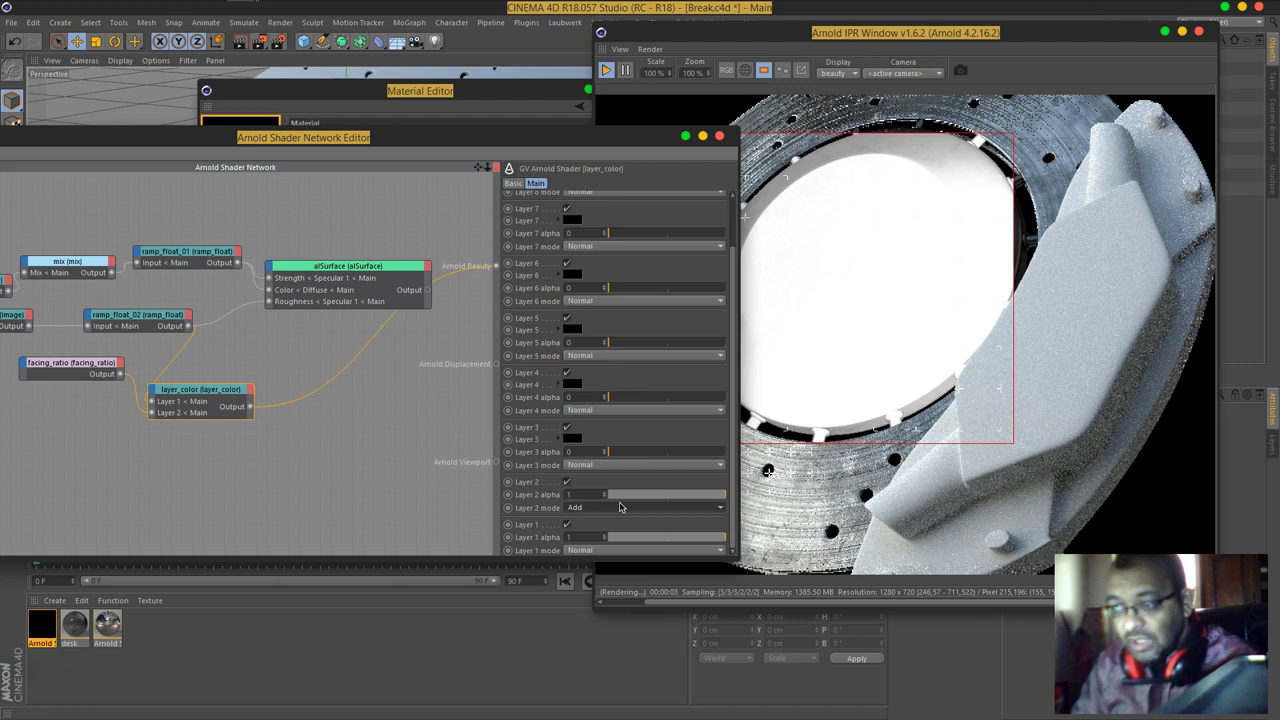
scroll(620, 507, down, 1)
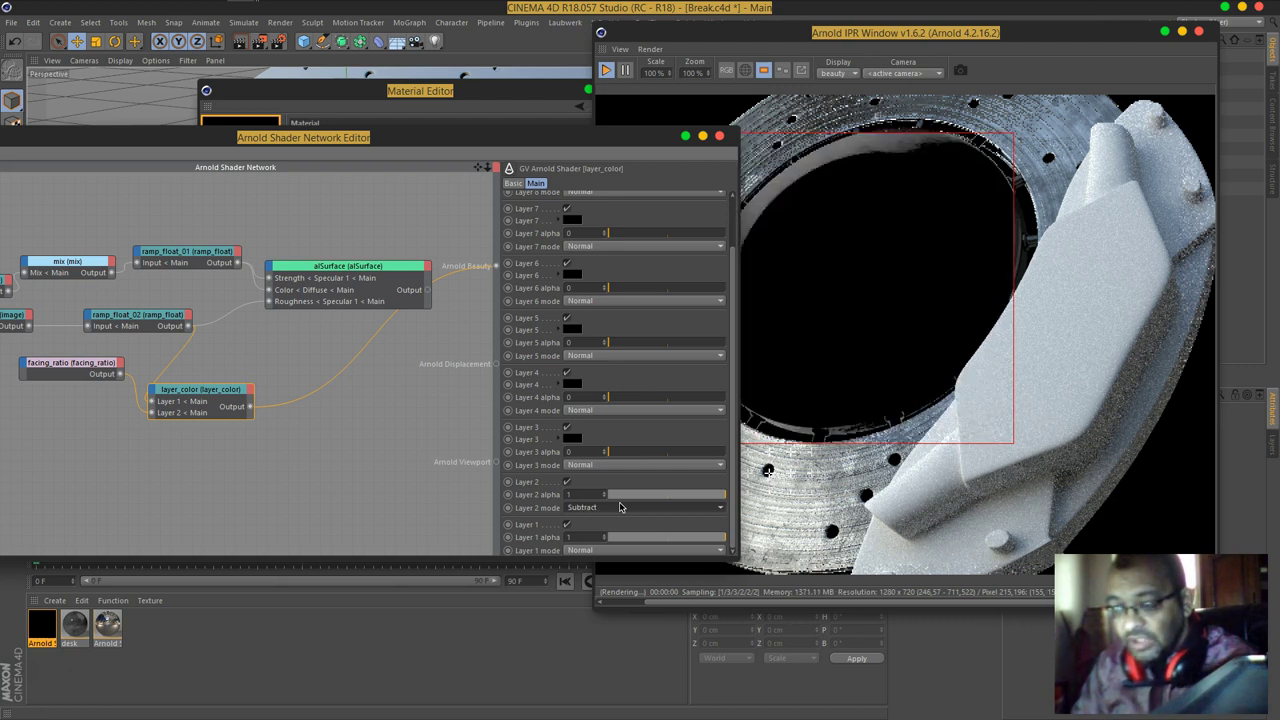
scroll(620, 507, down, 1)
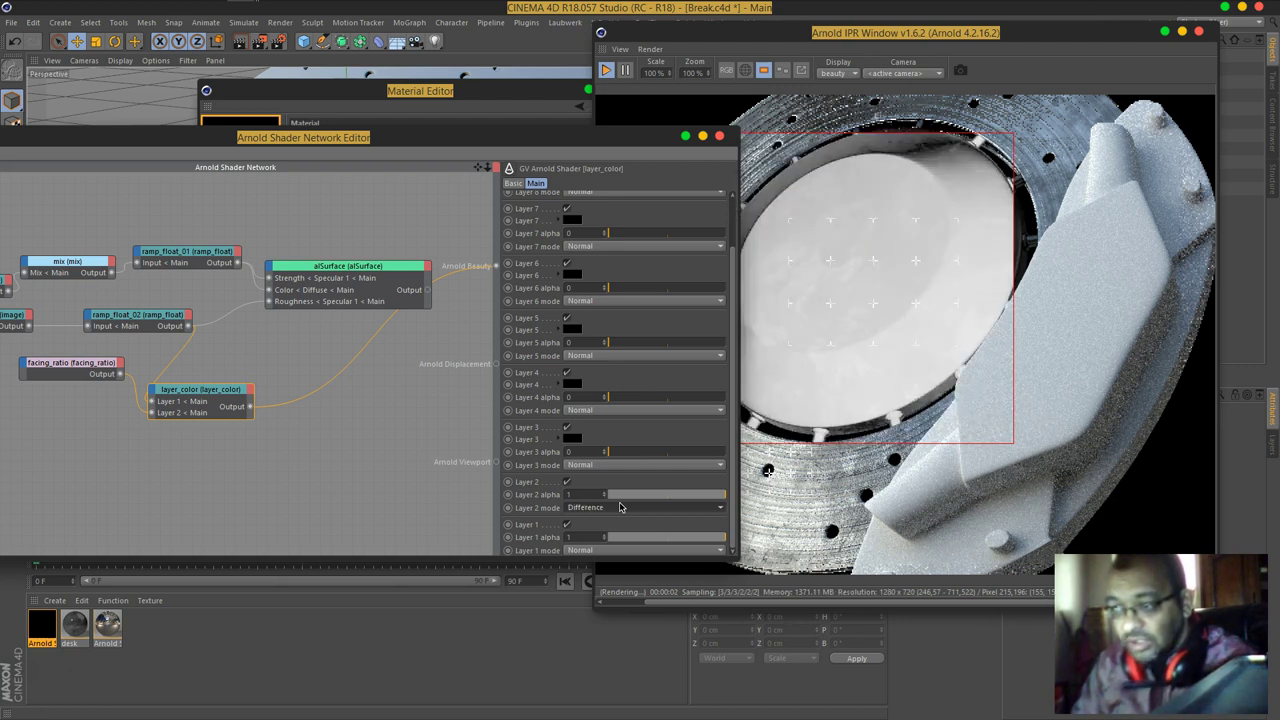
scroll(620, 507, down, 1)
click(620, 507)
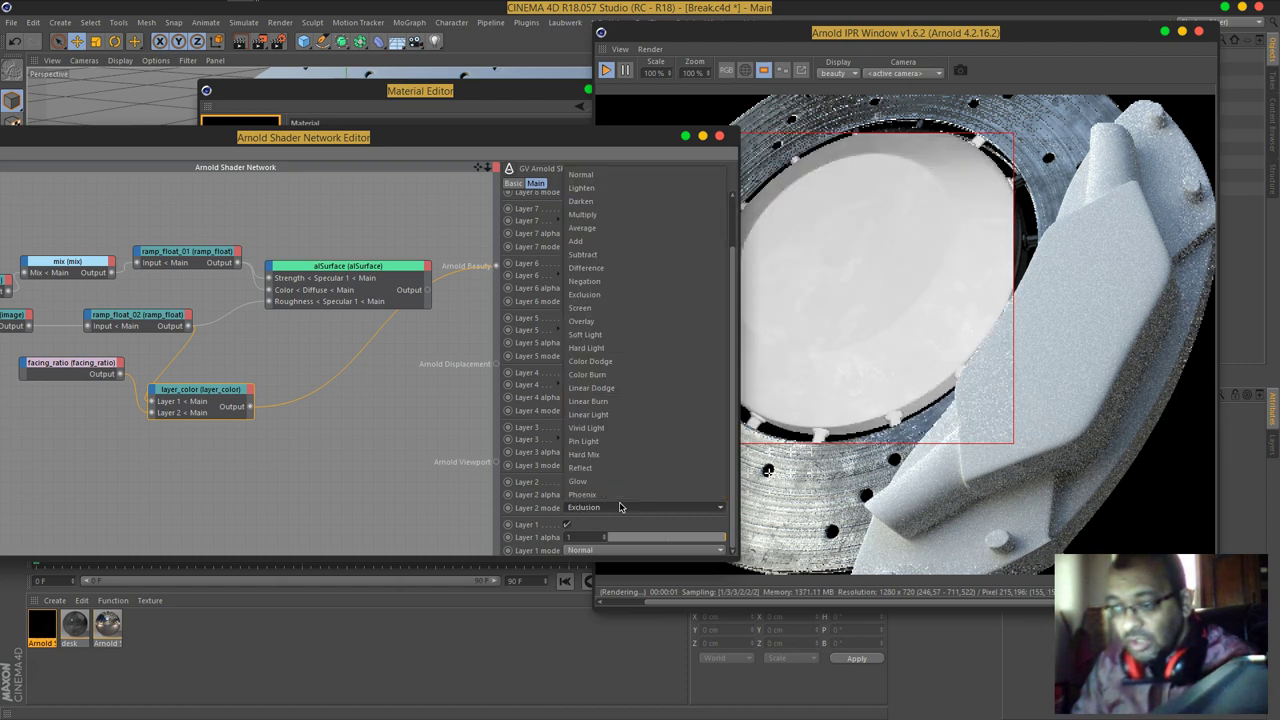
click(620, 206)
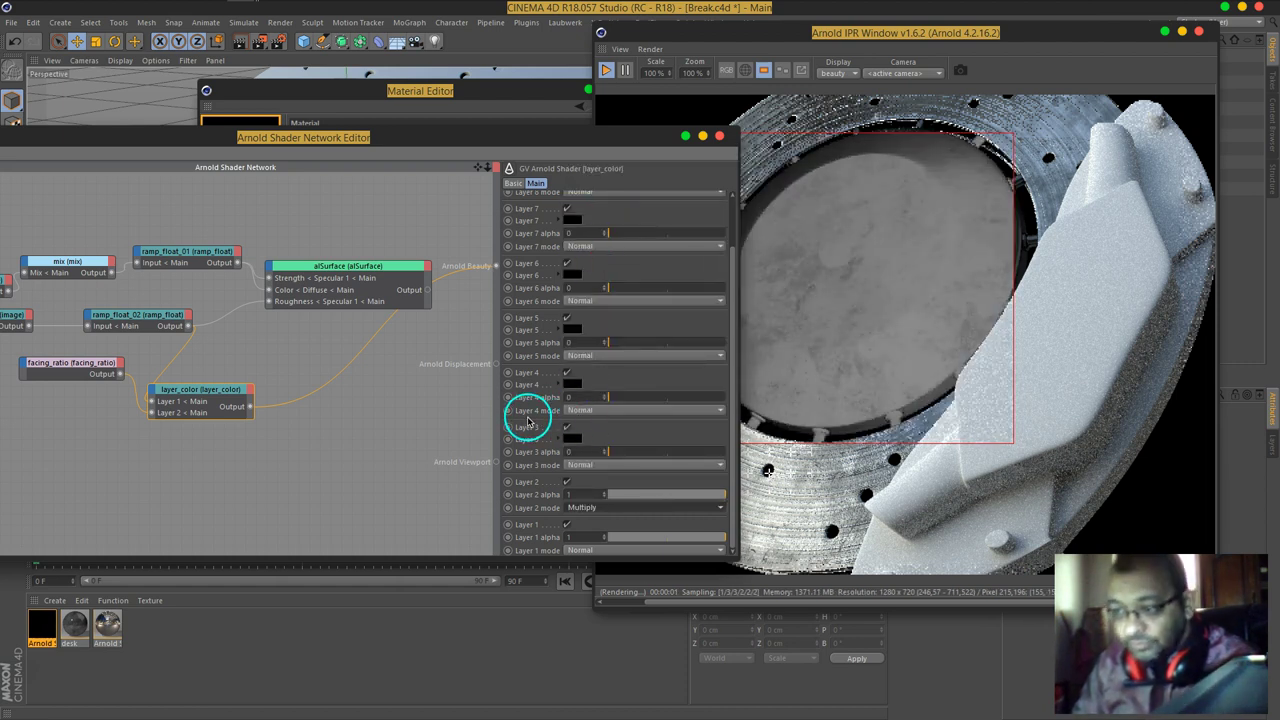
Step: Set facing_ratio's gain to 0.12 and its bias to 0.46
click(43, 368)
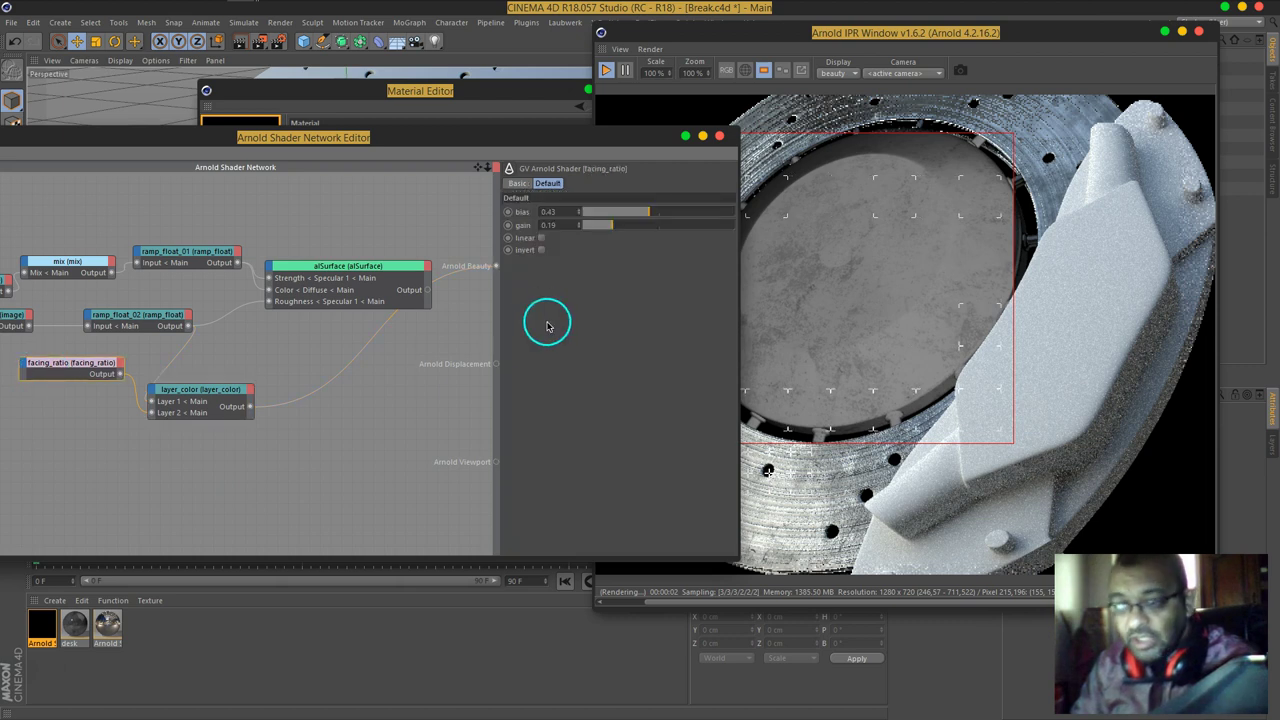
drag(608, 228, 605, 228)
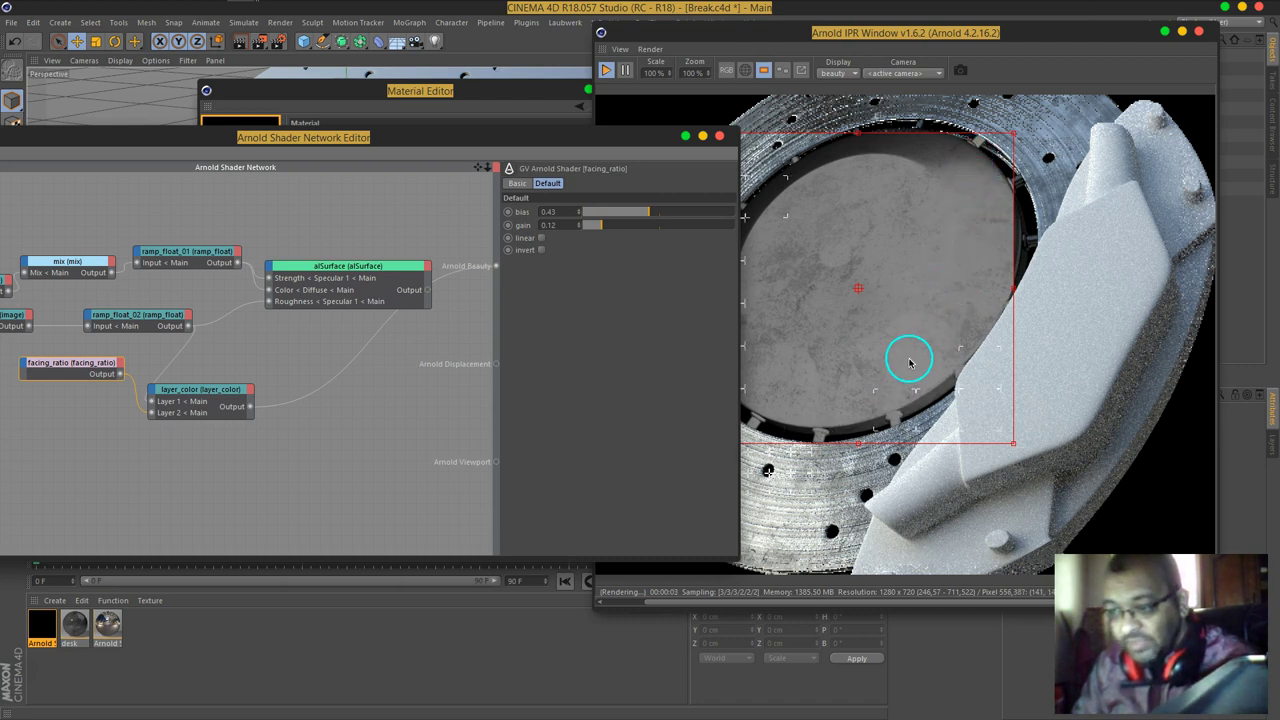
mouse_move(654, 214)
mouse_down()
mouse_move(634, 214)
mouse_move(660, 214)
mouse_up()
click(966, 150)
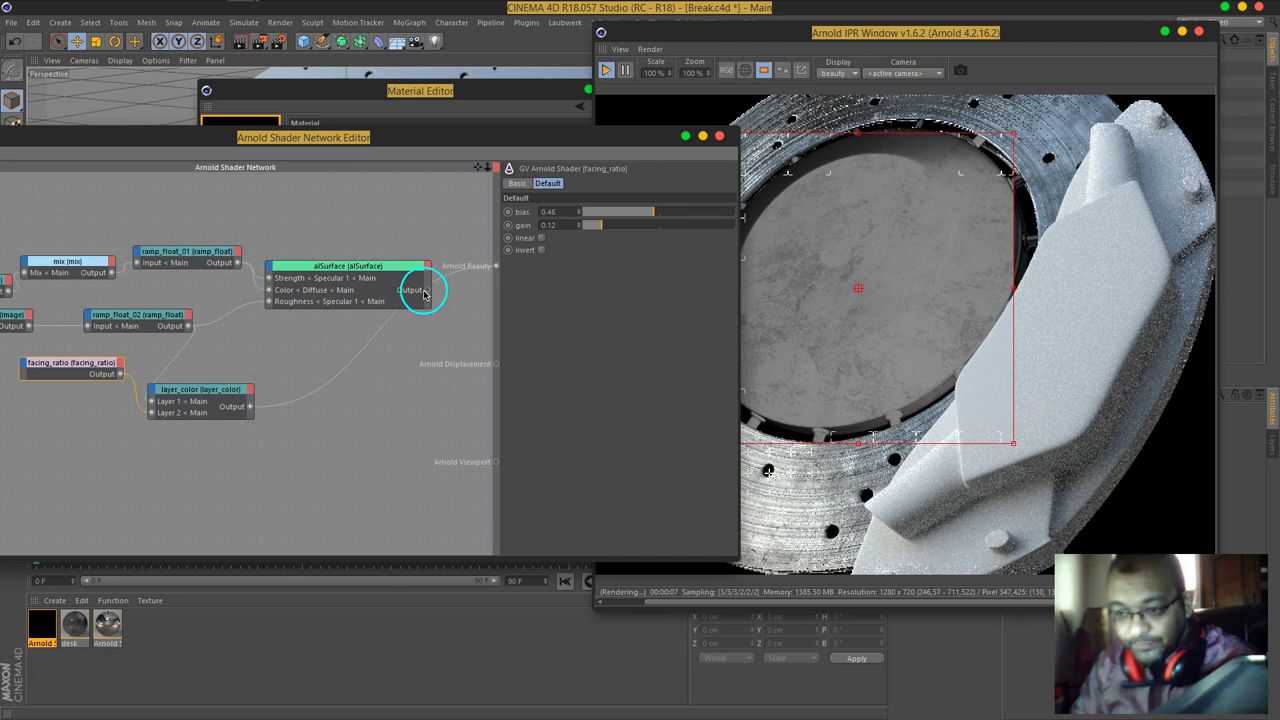
Step: Connect layer_color to alSurface's Specular 1 roughness, reconnect alSurface to Arnold Beauty, and uncover the hub render
drag(253, 407, 269, 318)
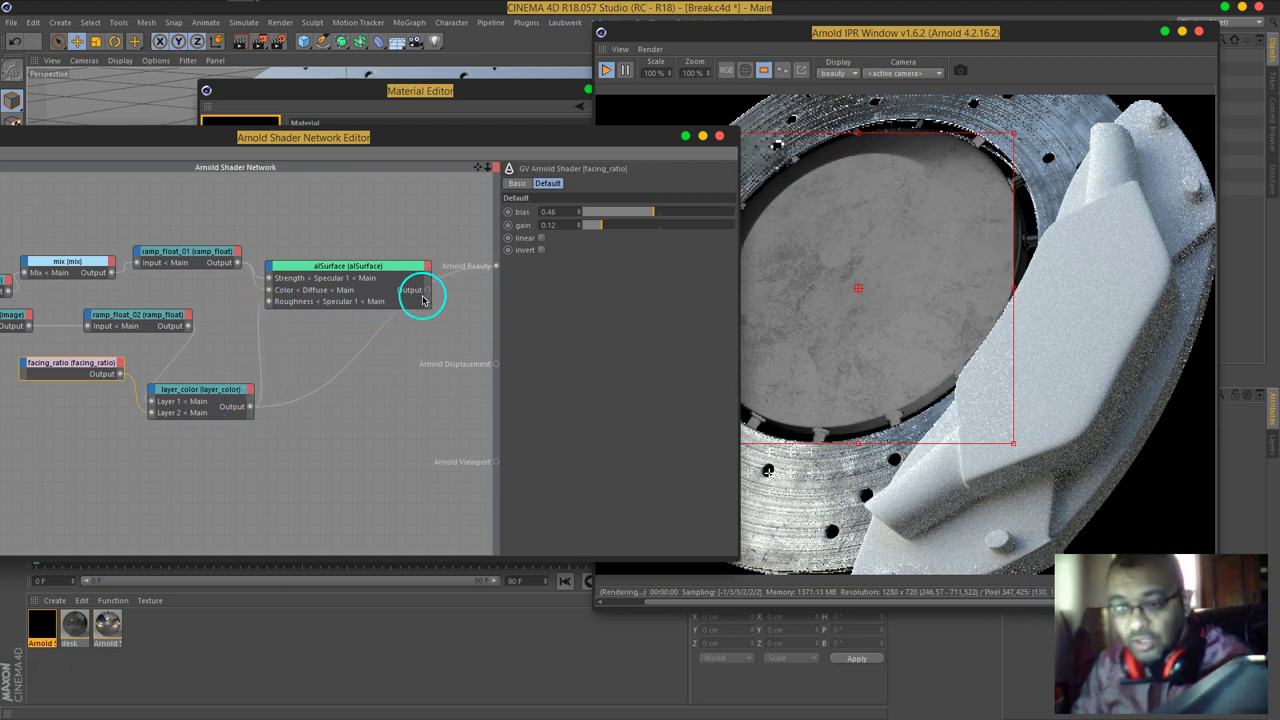
mouse_move(426, 291)
mouse_down()
mouse_move(454, 304)
mouse_move(496, 267)
mouse_up()
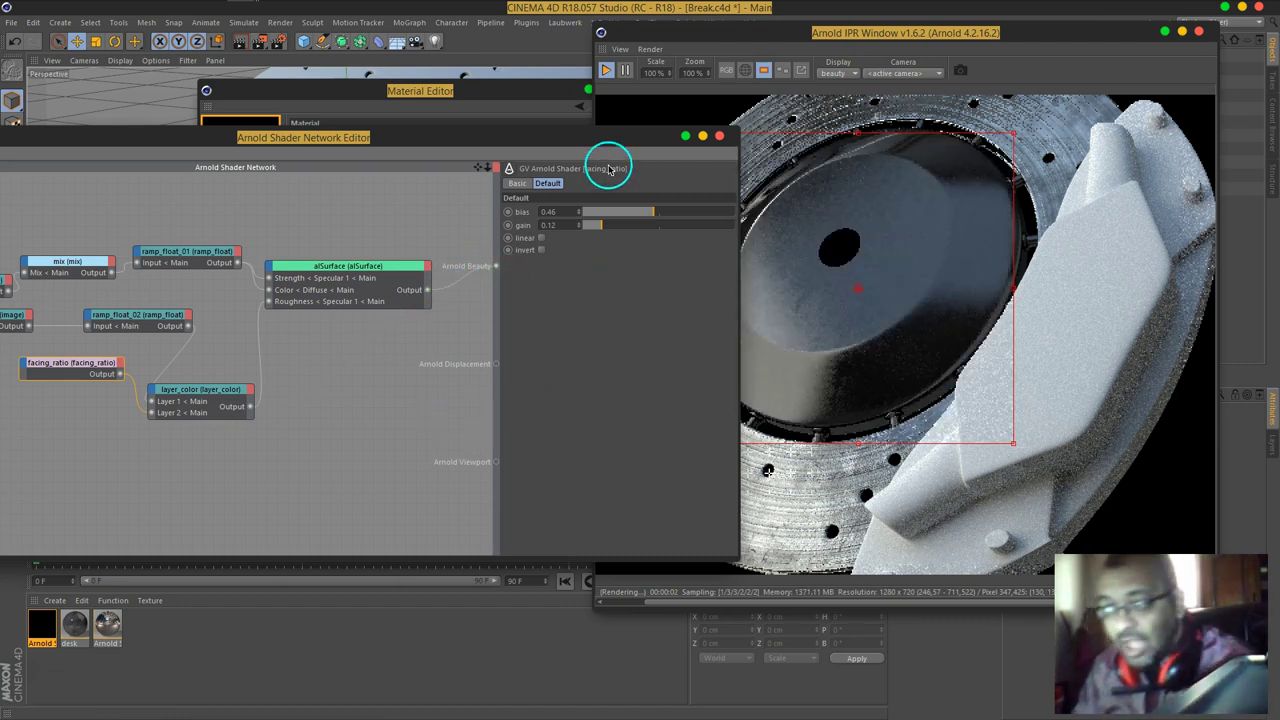
drag(602, 139, 343, 143)
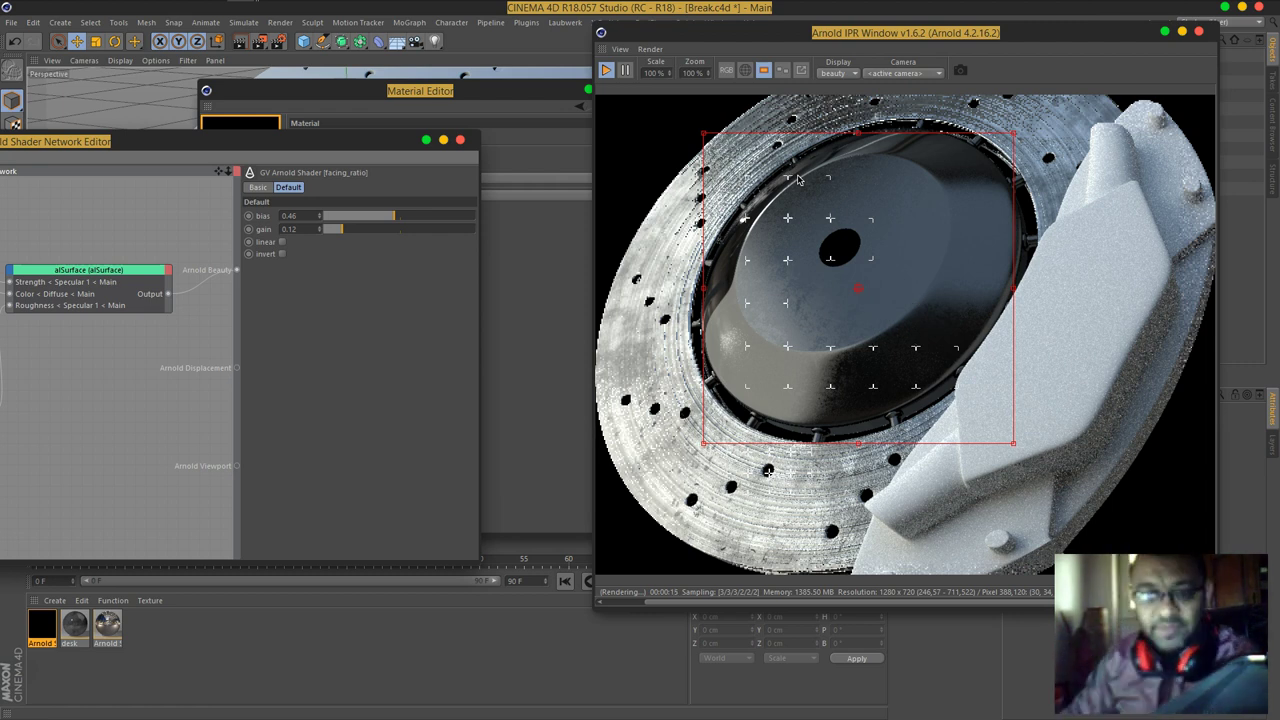
Step: Set facing_ratio's gain to 0.31 and its bias to 0.65 while watching the hub's reflections
drag(357, 136, 646, 87)
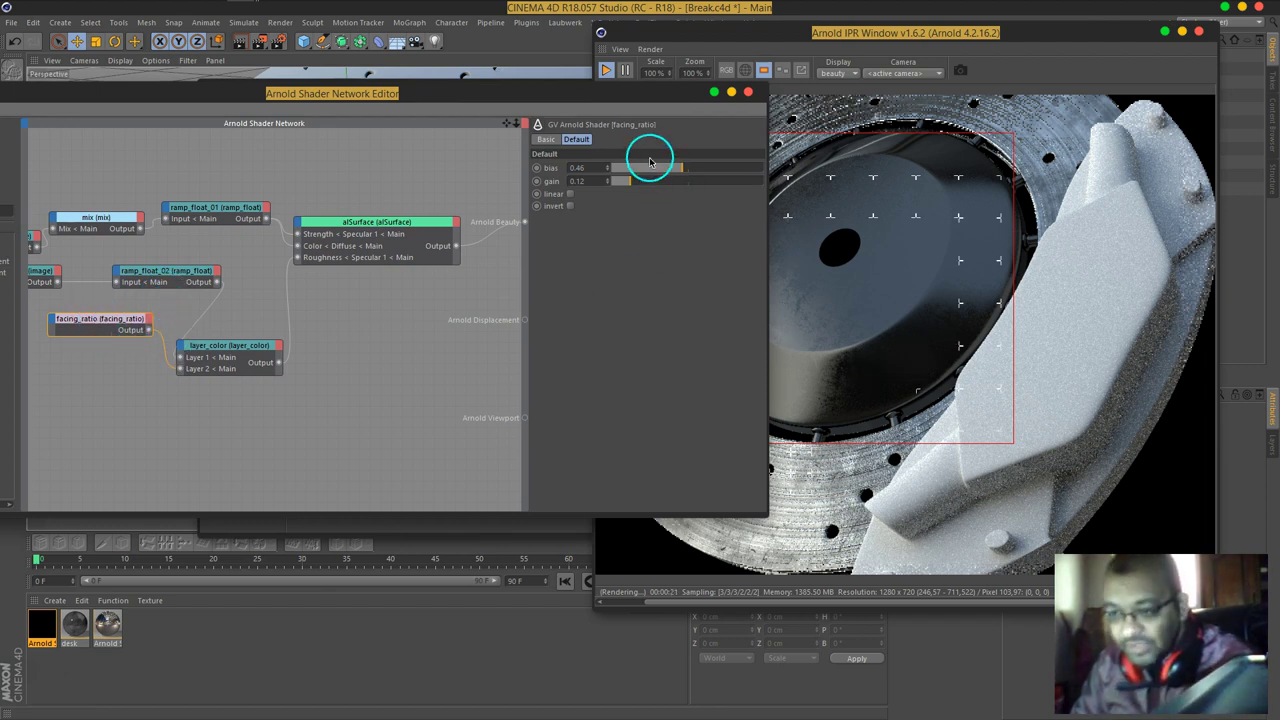
drag(644, 94, 554, 86)
drag(600, 178, 555, 177)
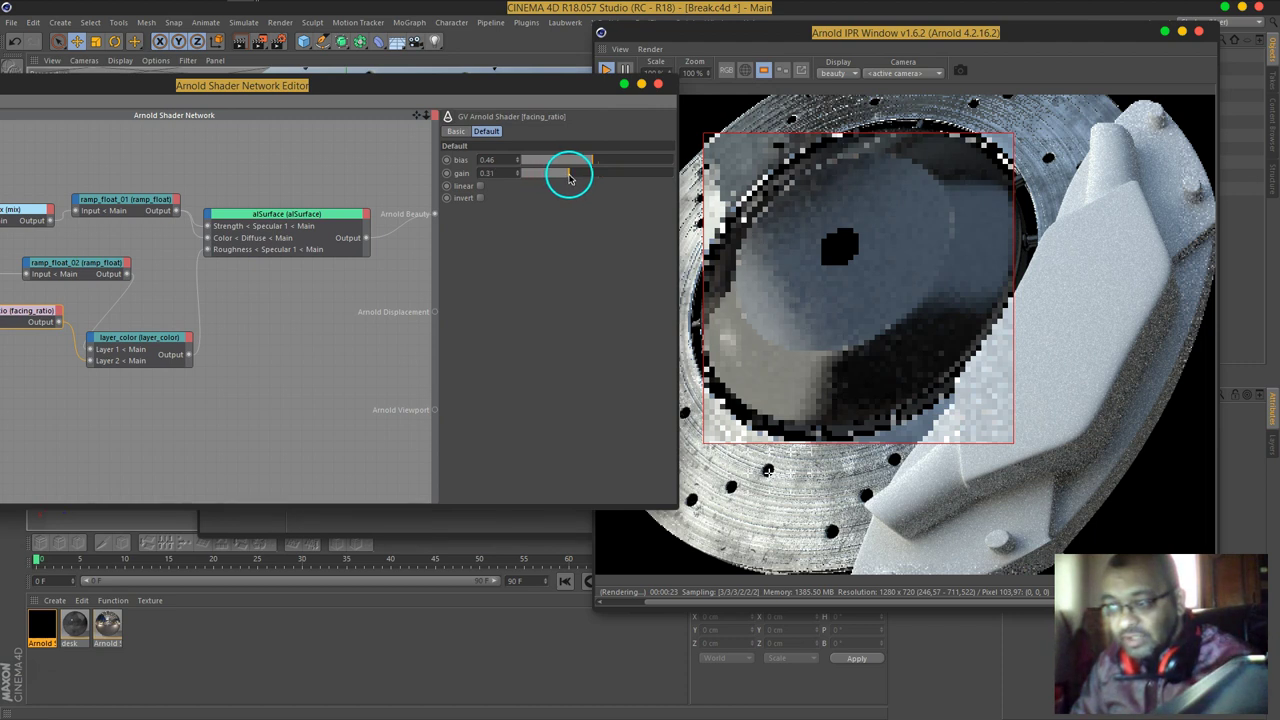
drag(591, 162, 622, 165)
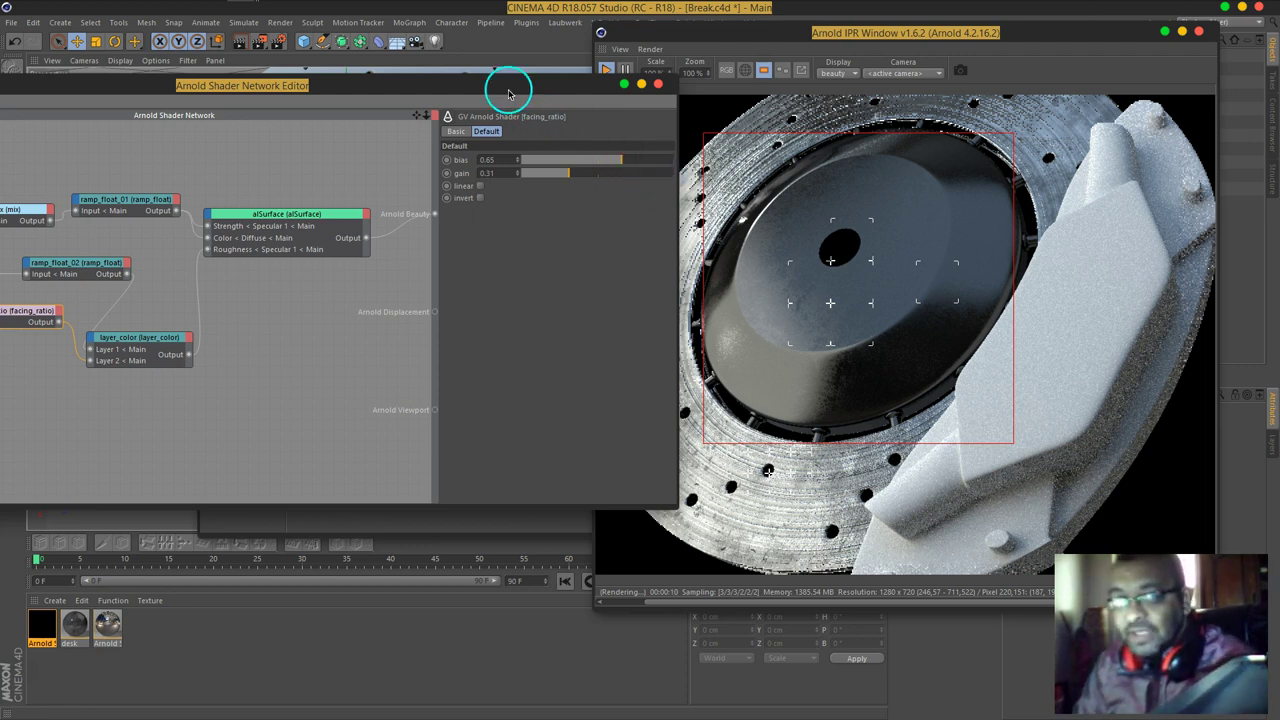
Step: Search the shaders for "noi", add alCellNoise below alSurface, and preview it through Arnold Beauty
drag(508, 86, 794, 114)
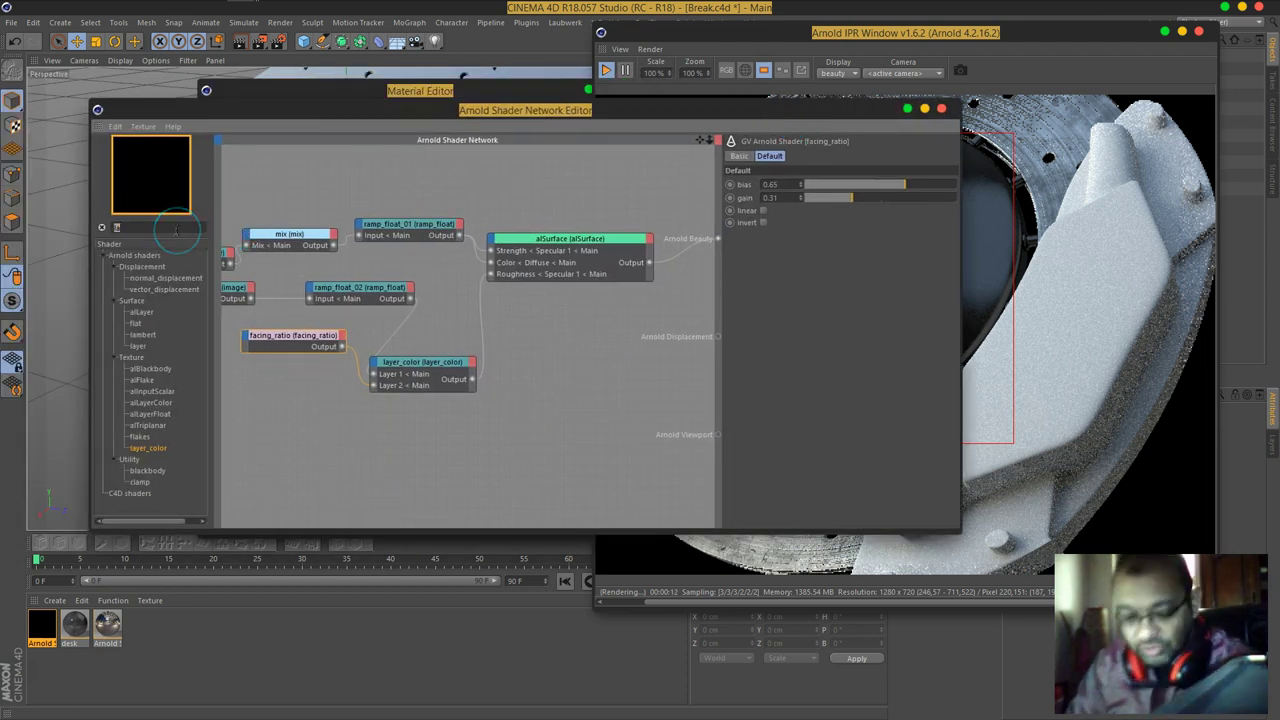
text(noi)
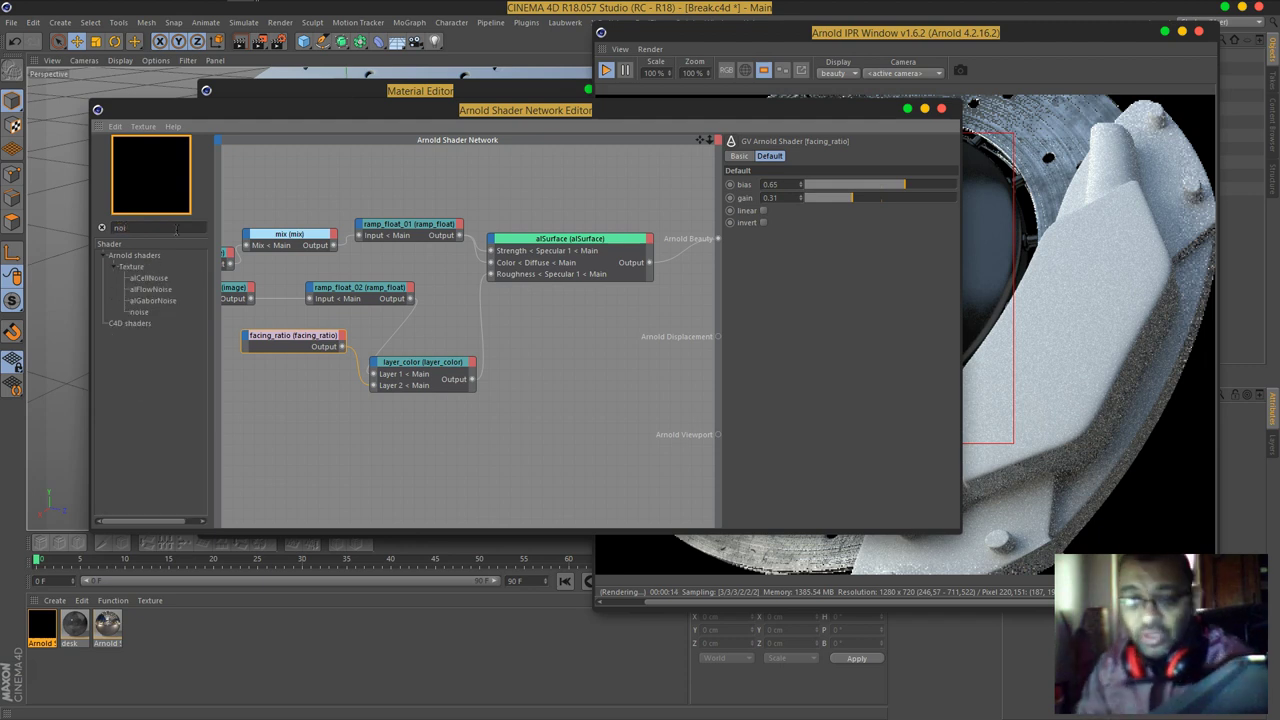
drag(148, 278, 580, 364)
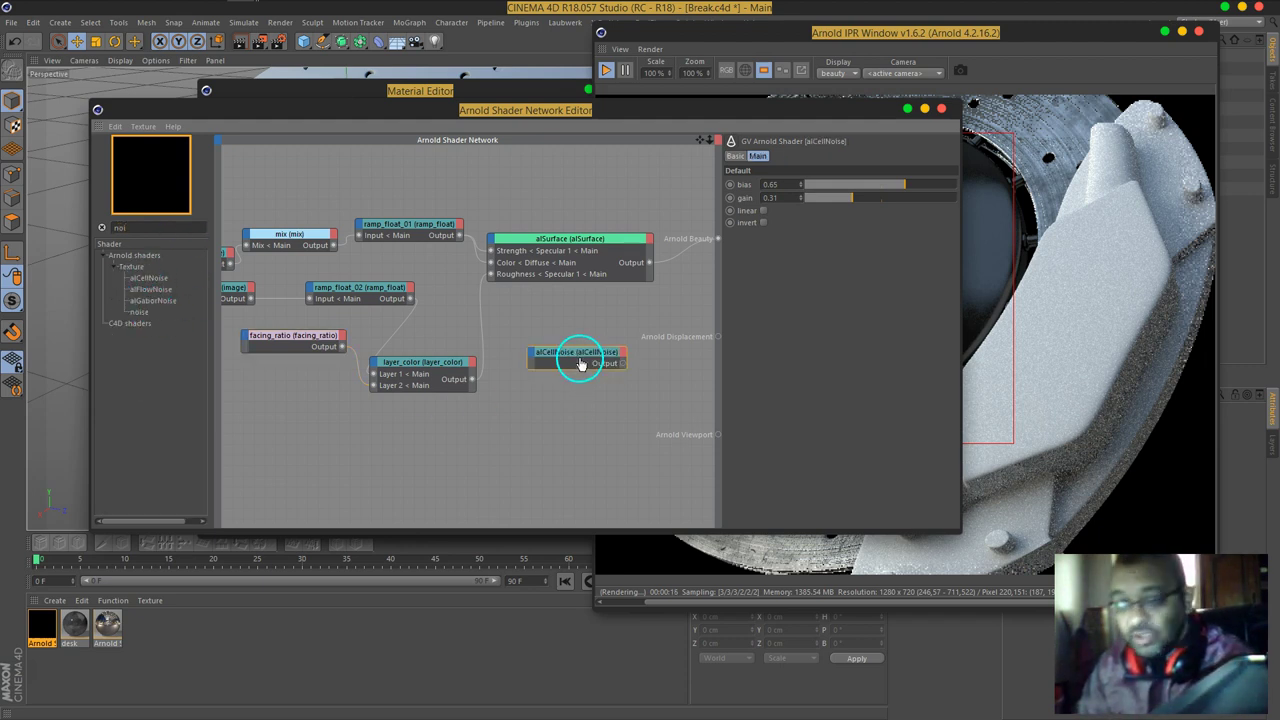
drag(683, 118, 478, 129)
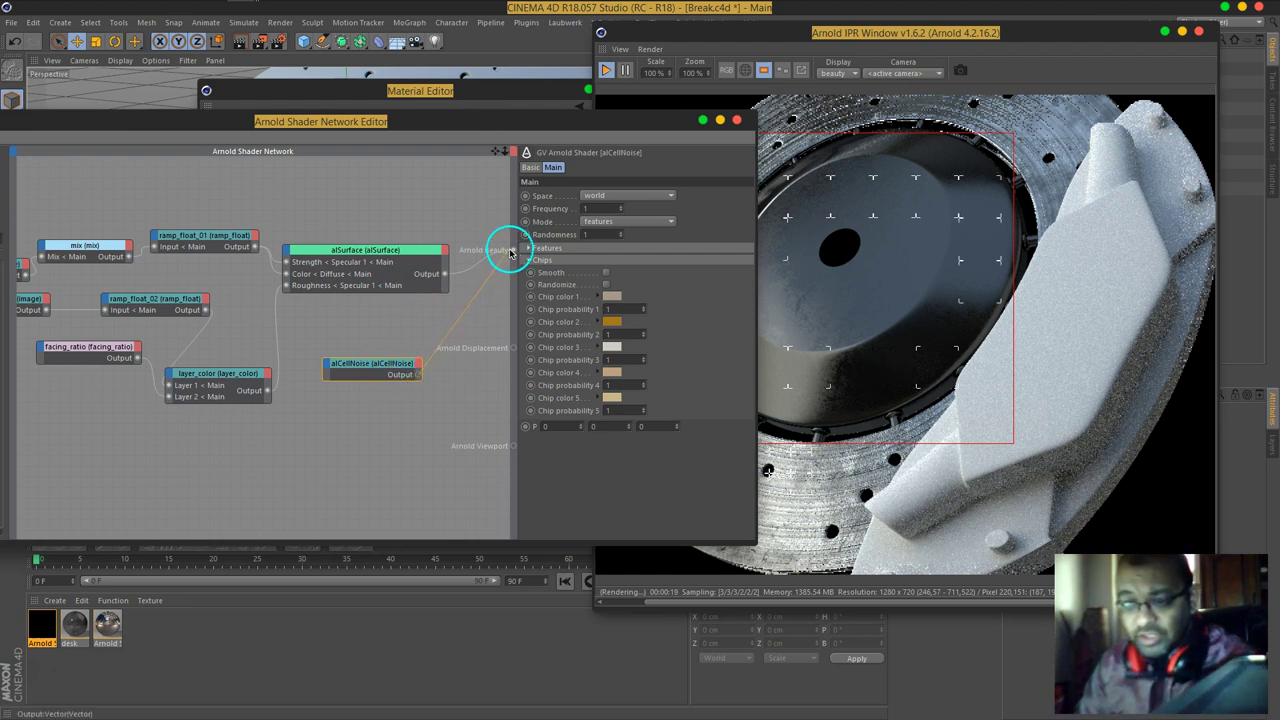
drag(512, 253, 512, 252)
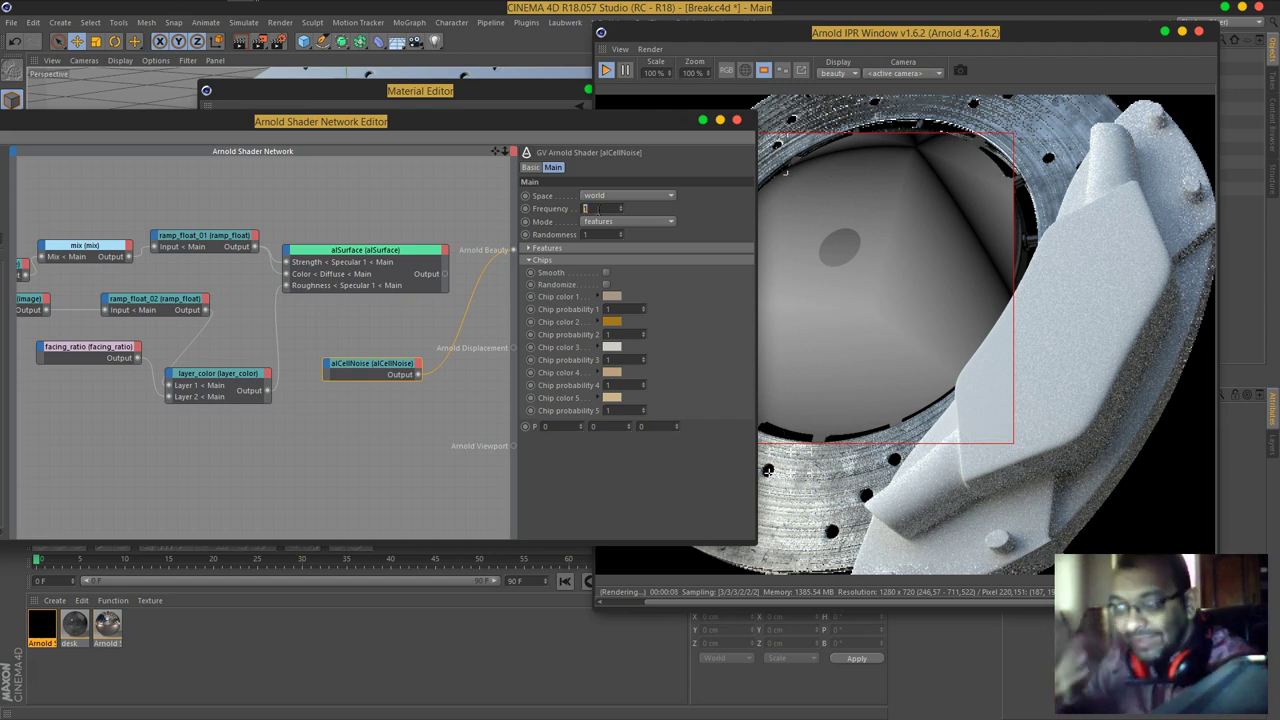
Step: Try alCellNoise frequencies of 300 and 100, and set the frequency to 1000
text(300)
key(Return)
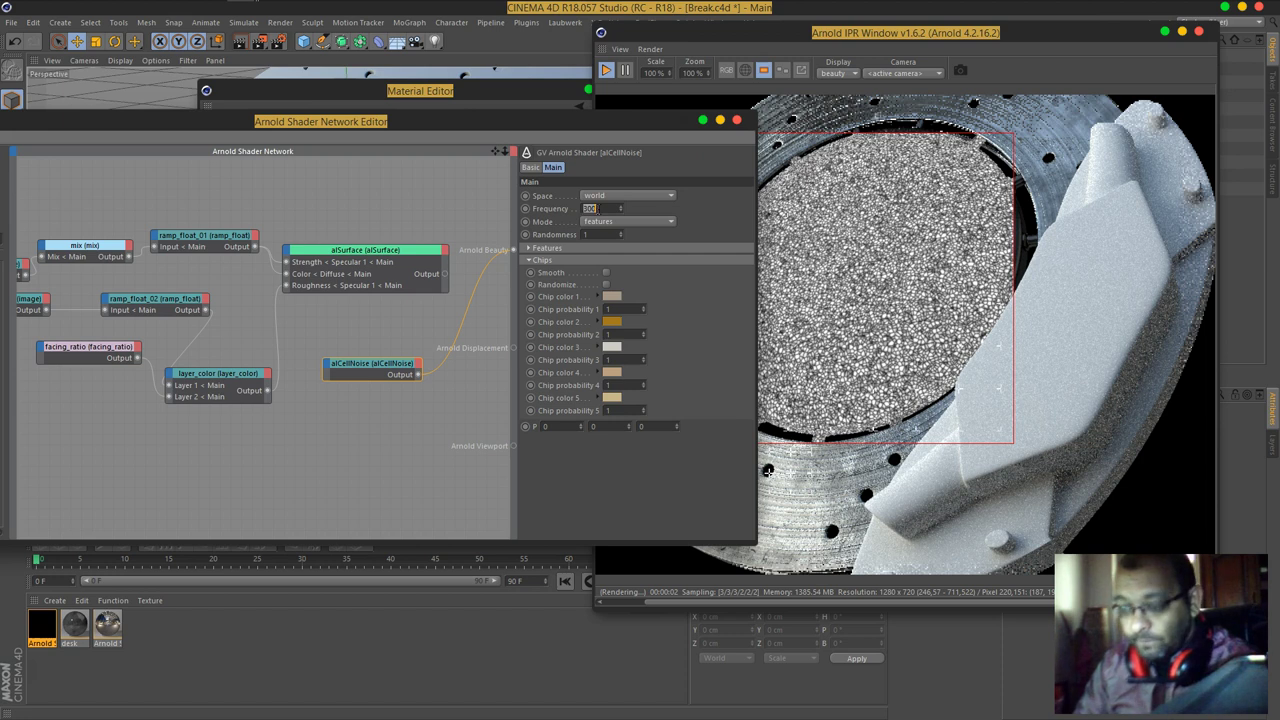
key(Return)
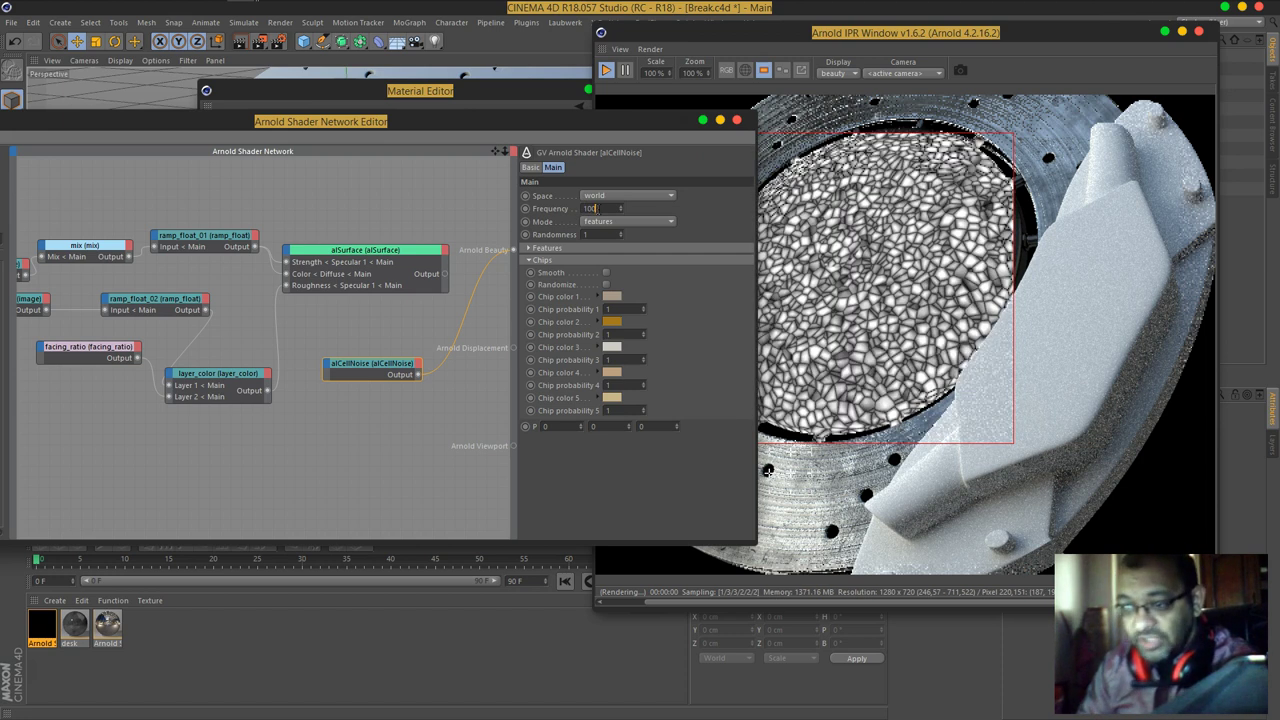
text(1000)
key(Return)
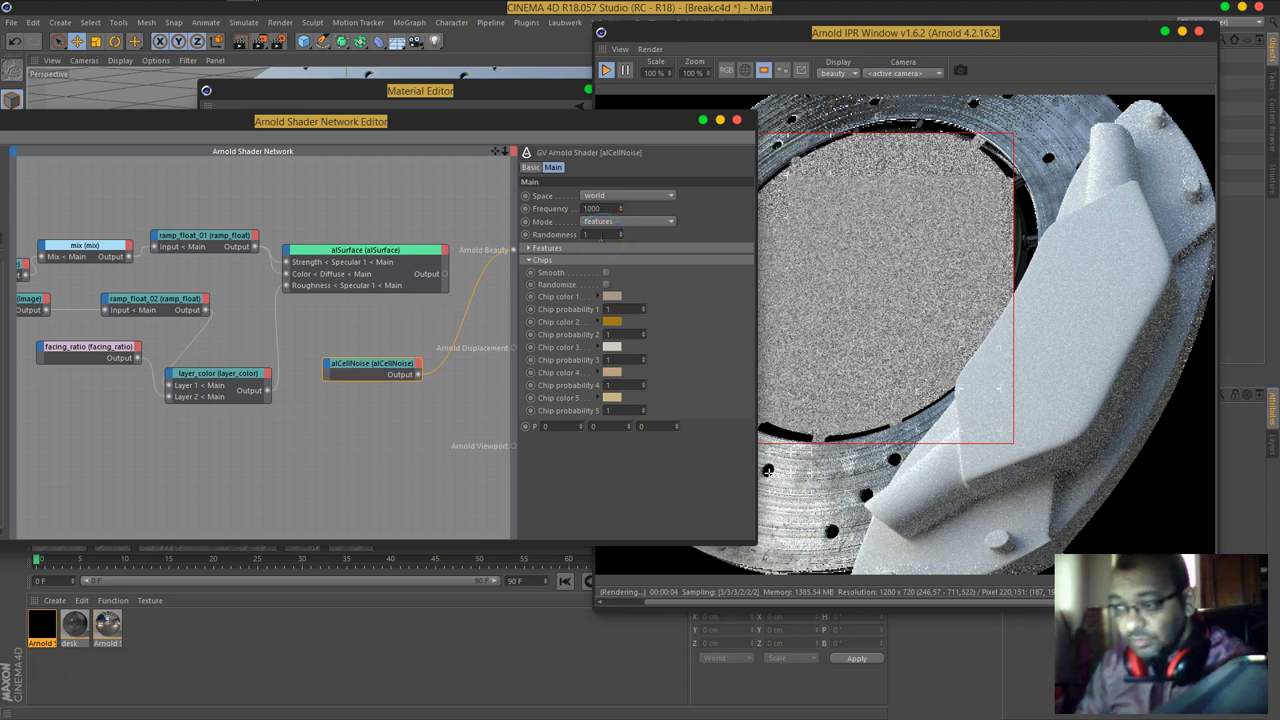
click(355, 336)
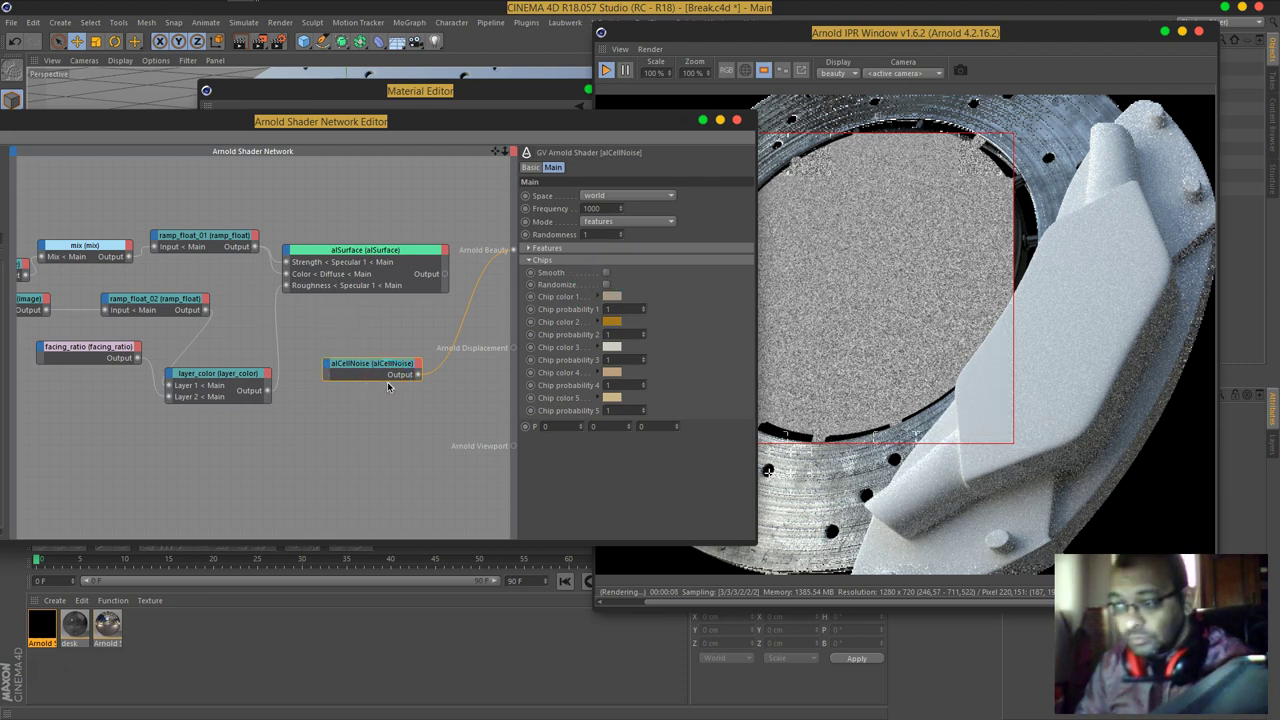
click(382, 253)
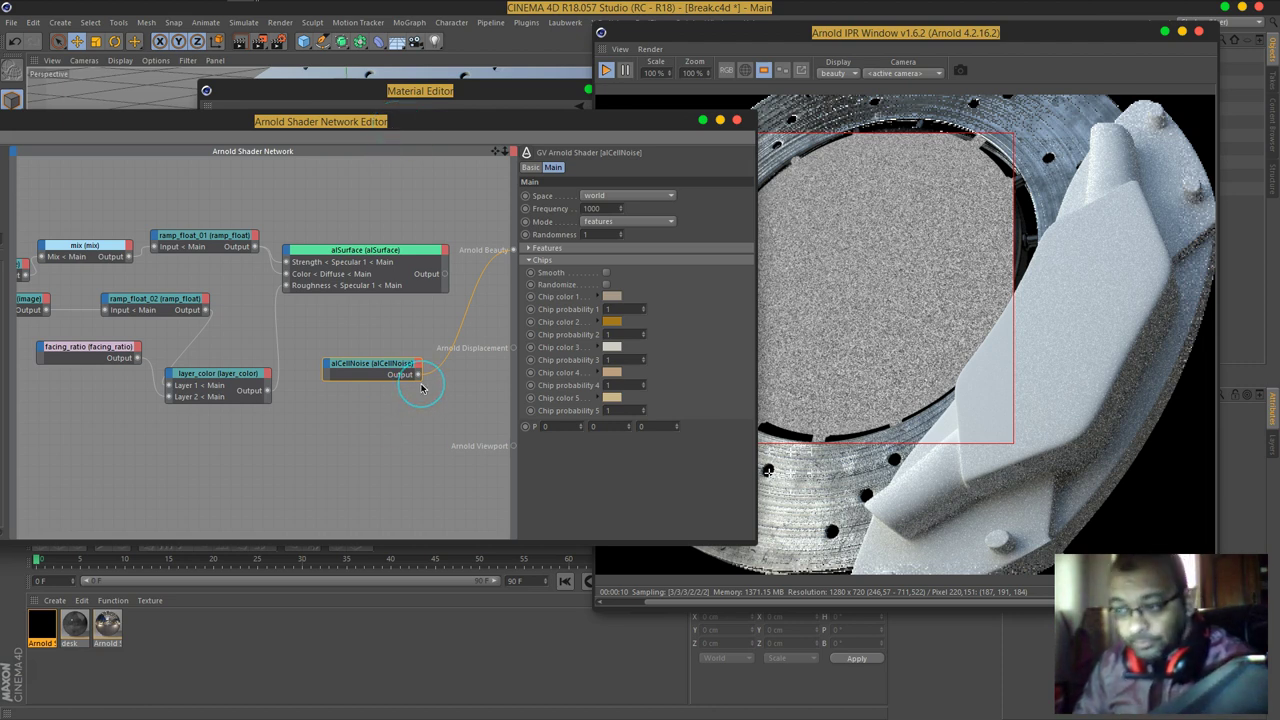
Step: Search the shaders for "noi", add a noise shader below alSurface, and preview it on the hub through Arnold Beauty
drag(423, 113, 716, 136)
click(253, 261)
text(noi)
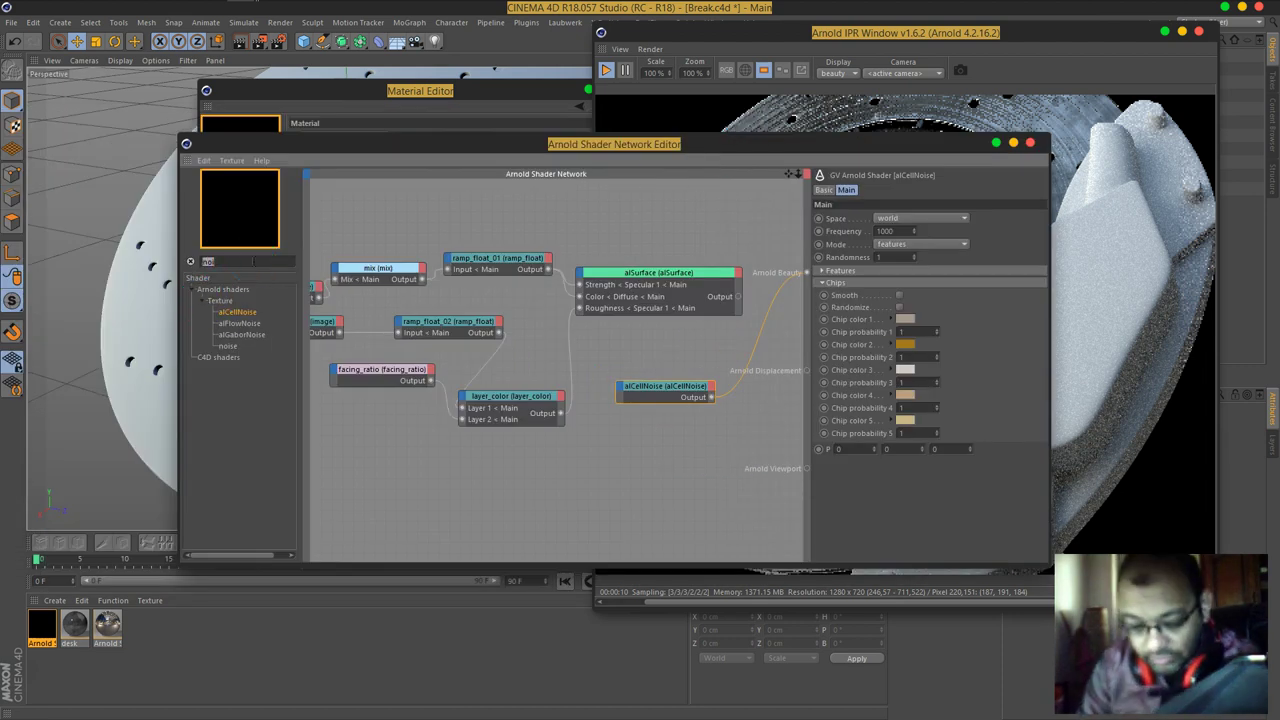
click(293, 423)
click(230, 350)
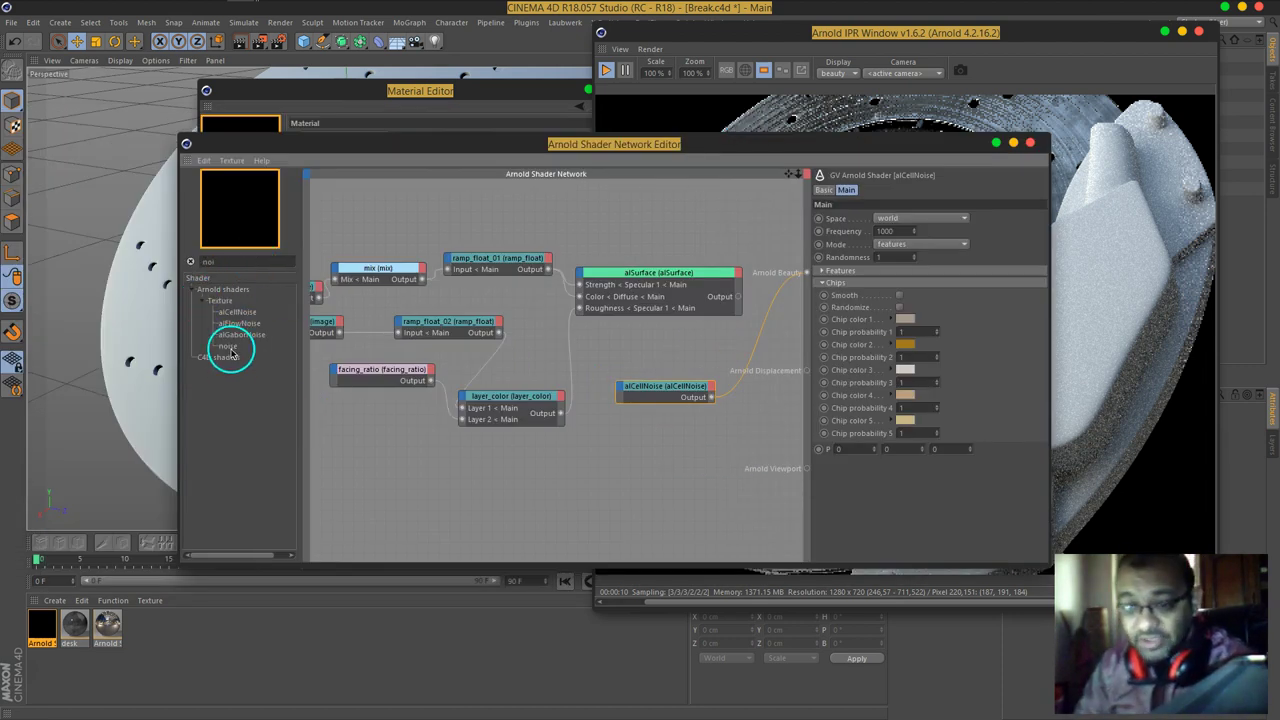
drag(235, 348, 717, 337)
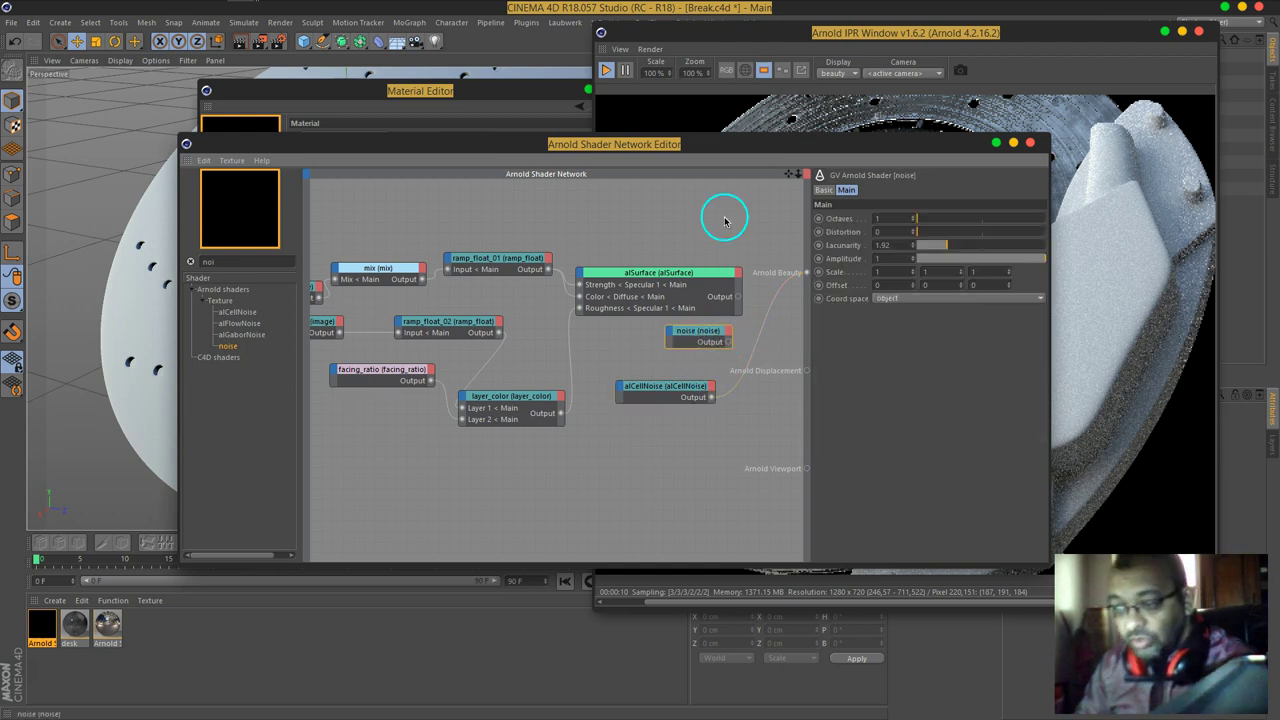
drag(716, 144, 280, 153)
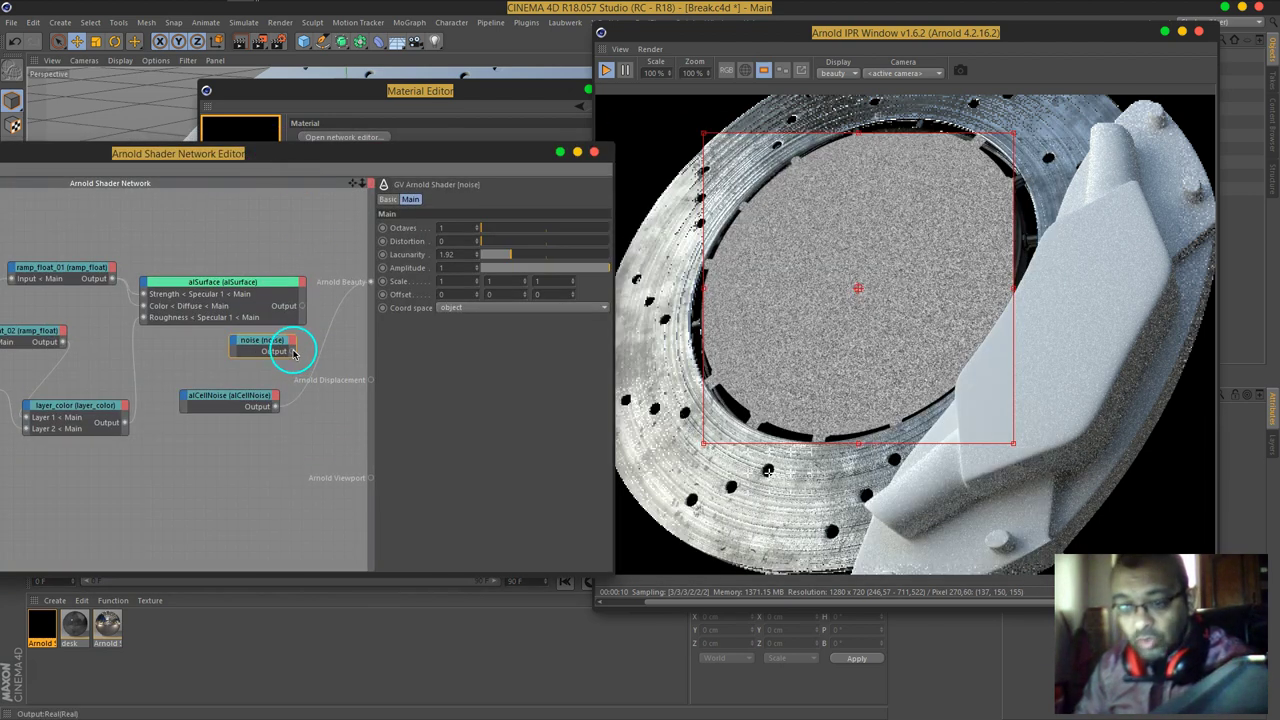
drag(356, 304, 370, 283)
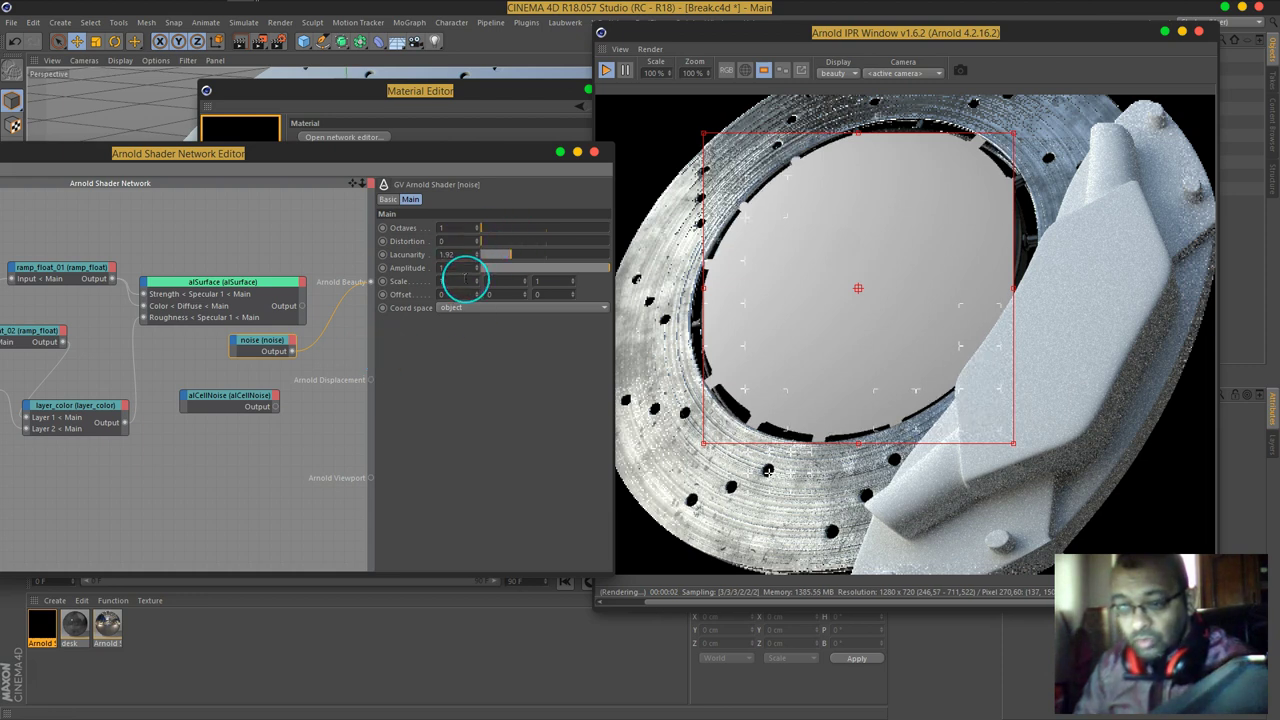
Step: Try a noise scale of 5, set octaves to 2 and distortion to 1.1, and set the scale to 2 on all axes
text(5)
key(Return)
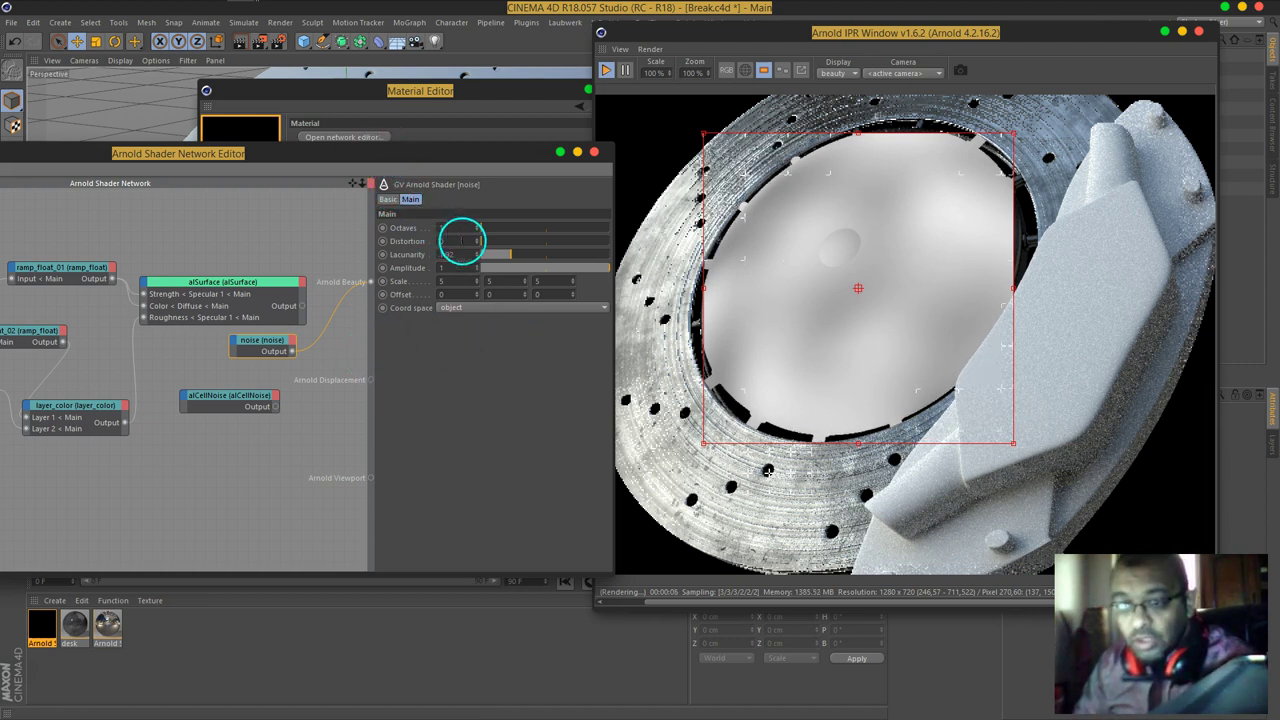
mouse_move(481, 236)
mouse_down()
mouse_move(504, 232)
mouse_move(497, 242)
mouse_up()
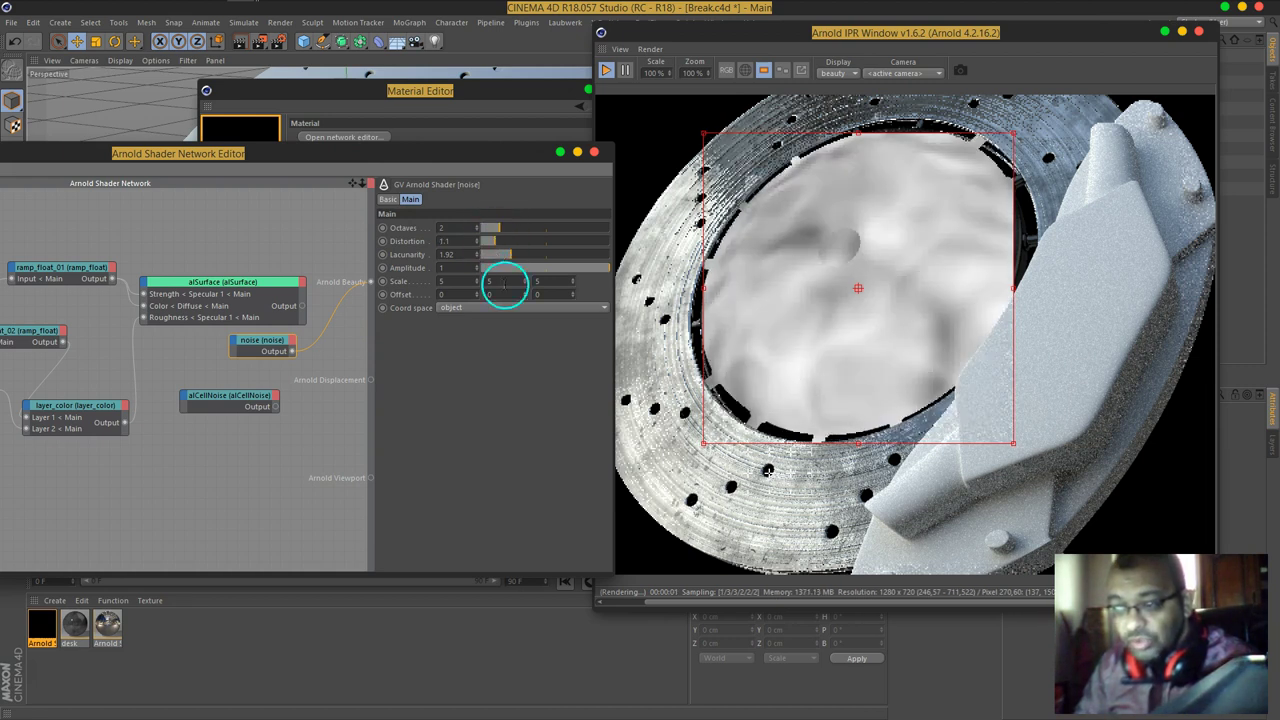
double_click(445, 281)
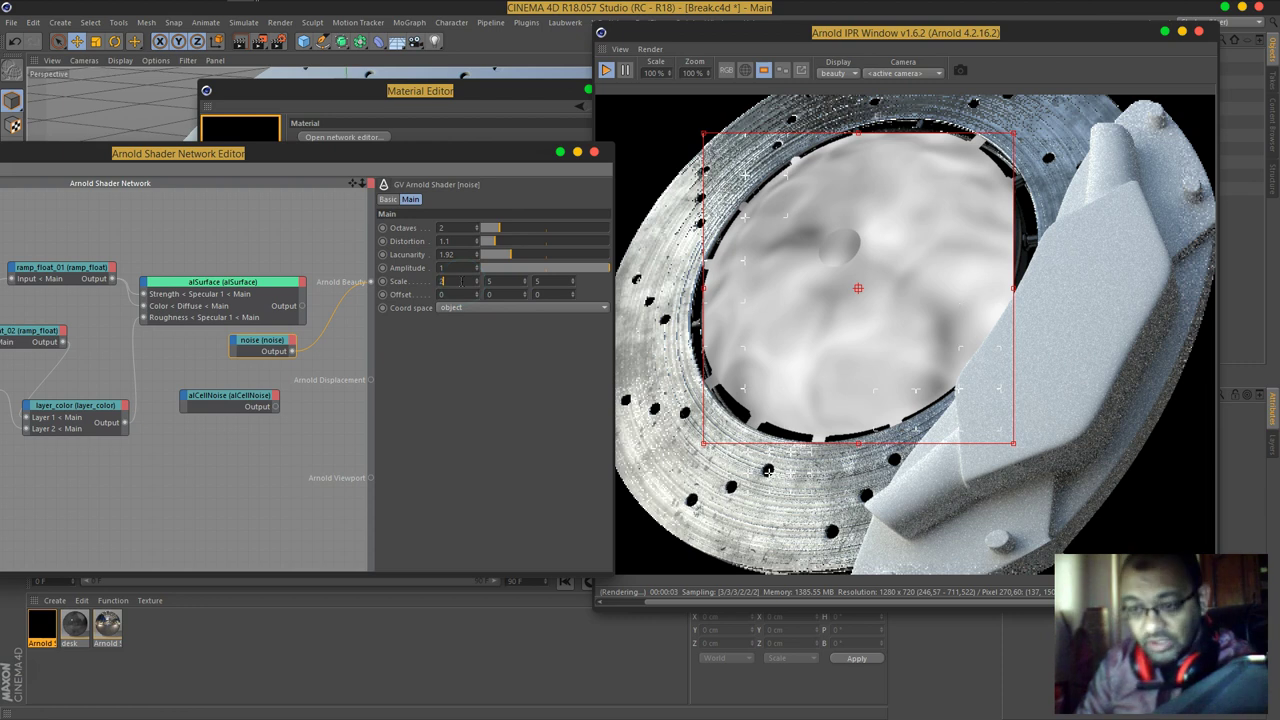
text(2)
key(Return)
click(379, 319)
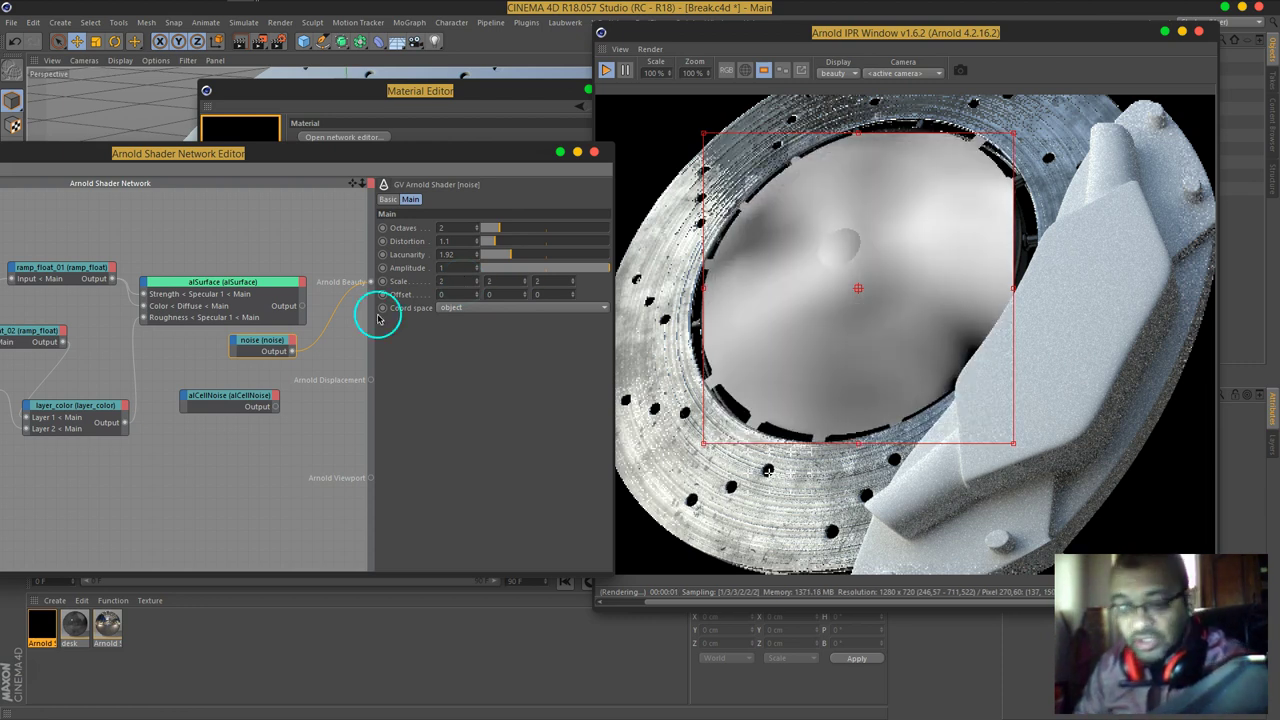
Step: Search the shaders for "layer", add a second layer_color beside the two noises, and arrange the nodes
drag(363, 150, 651, 154)
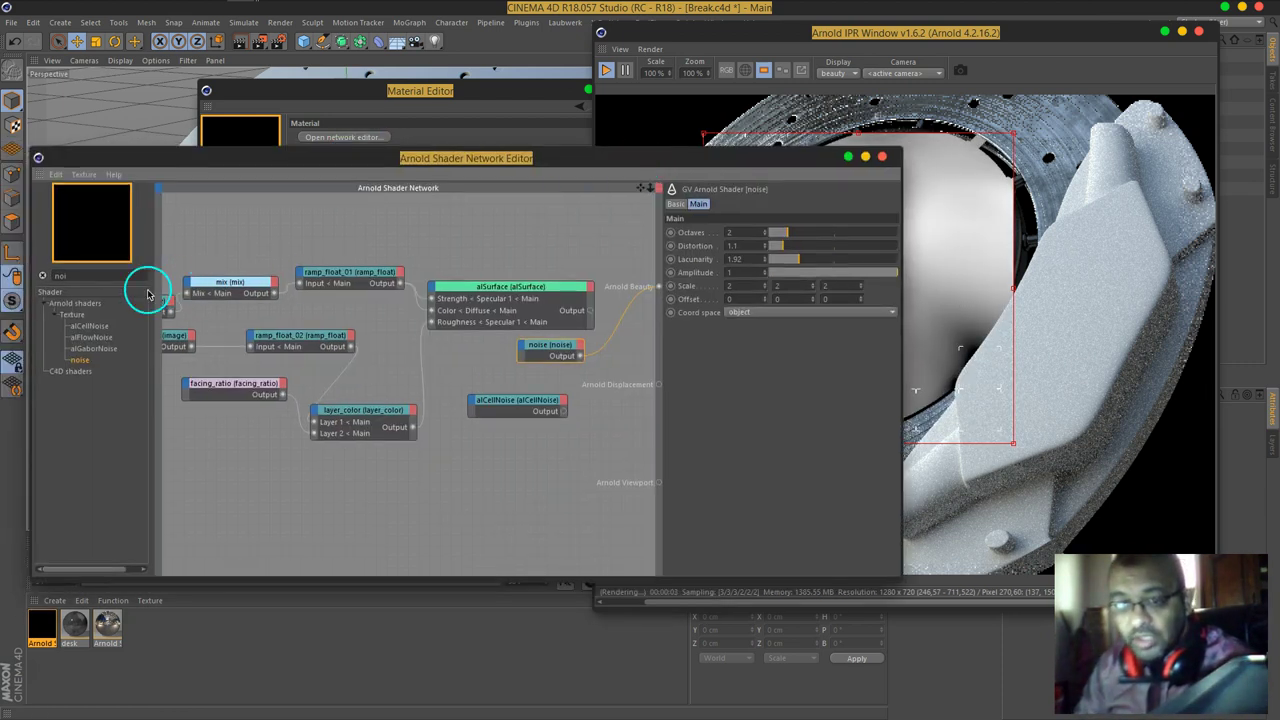
text(layer)
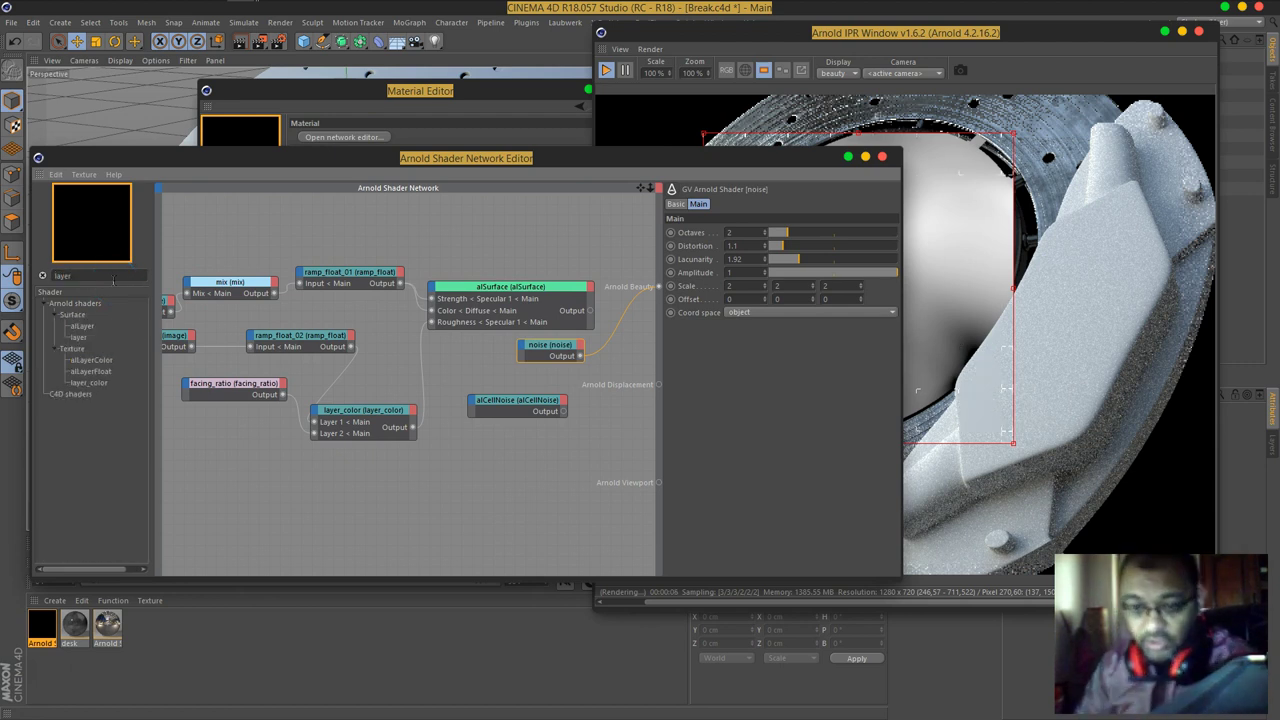
drag(88, 383, 497, 355)
drag(522, 397, 496, 400)
drag(489, 349, 482, 357)
Step: Connect alCellNoise to Layer 1 and noise to Layer 2 of layer_color_01, and preview it through Arnold Beauty
click(537, 418)
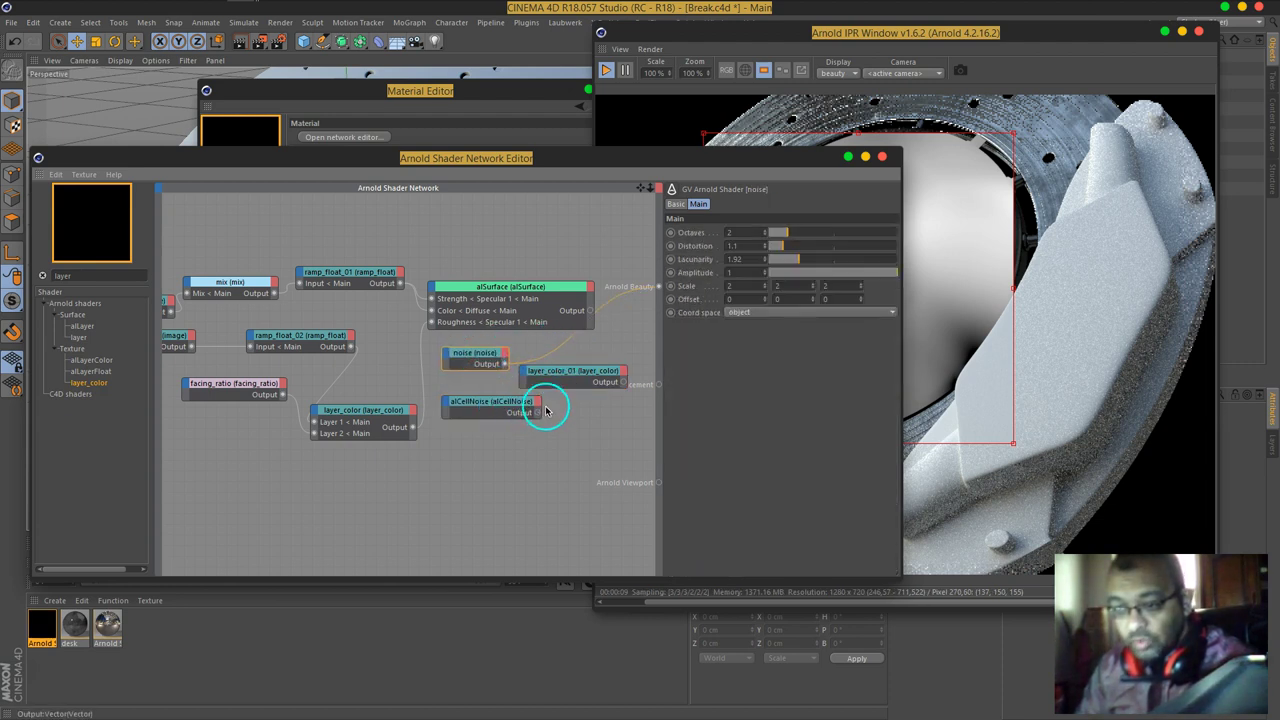
click(524, 374)
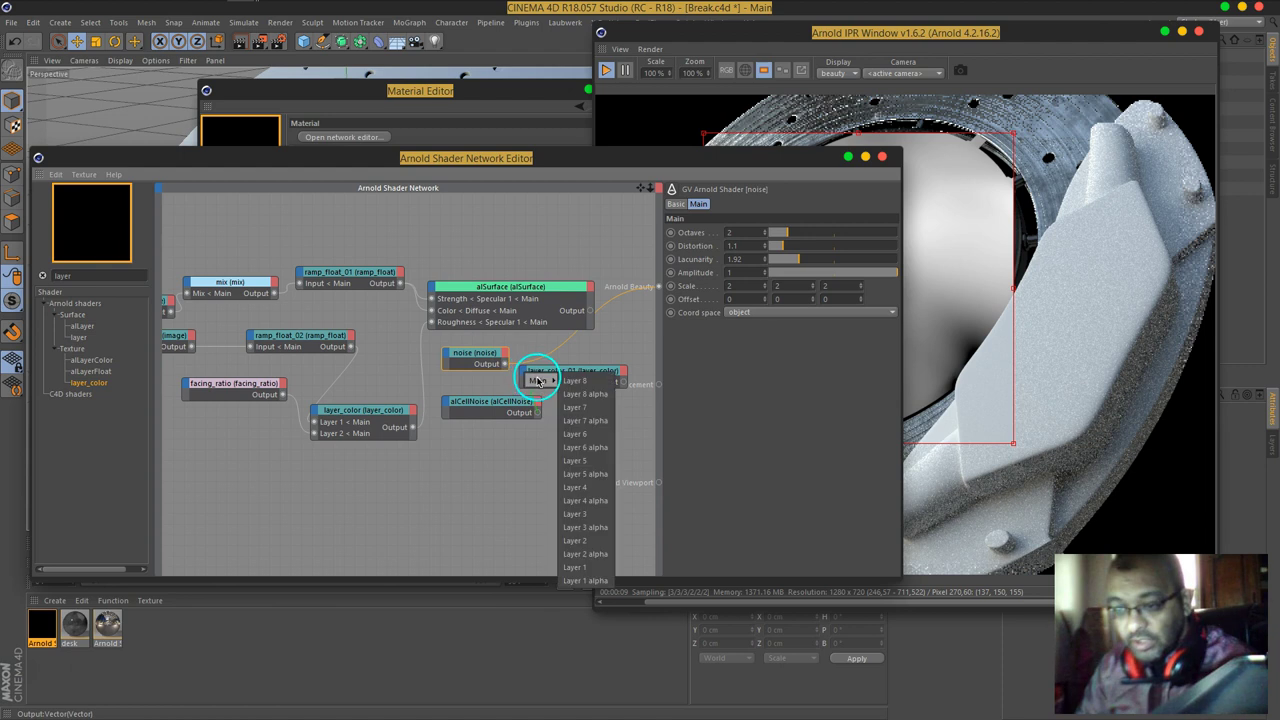
click(596, 558)
drag(520, 410, 591, 541)
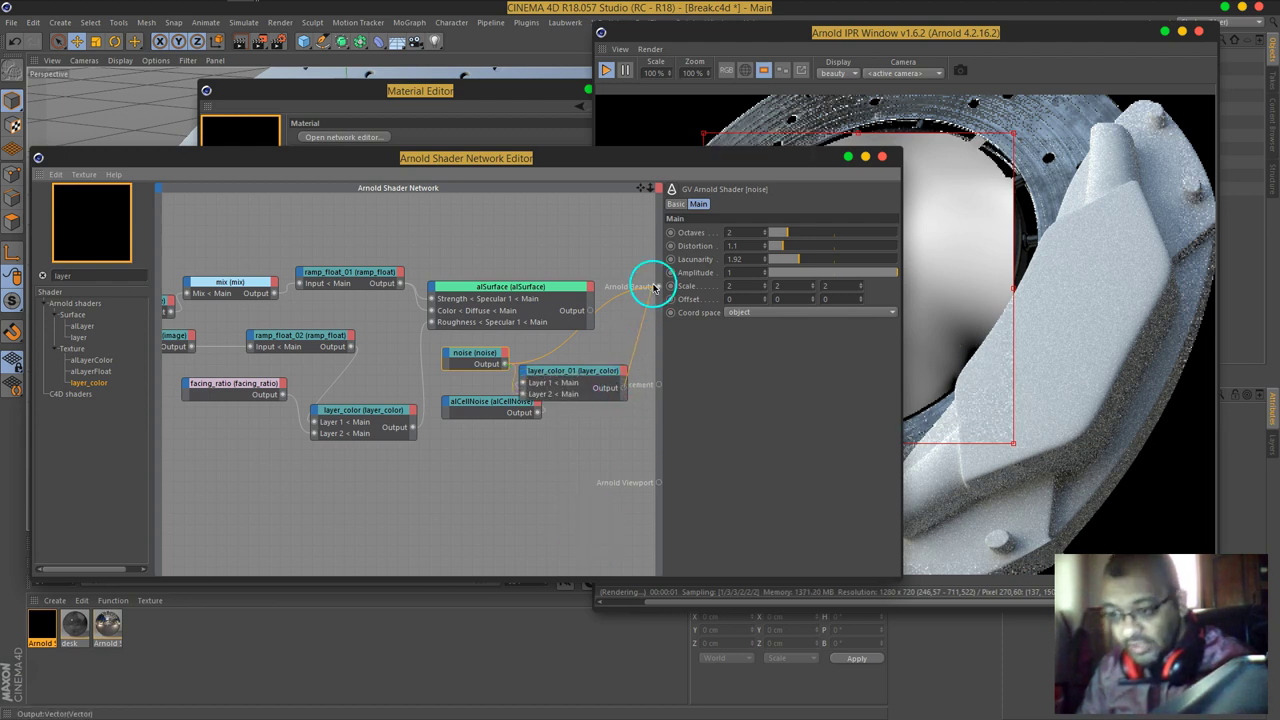
drag(657, 287, 657, 287)
Step: Set layer_color_01's Layer 2 alpha to 1 and its Layer 2 mode to Overlay
click(560, 371)
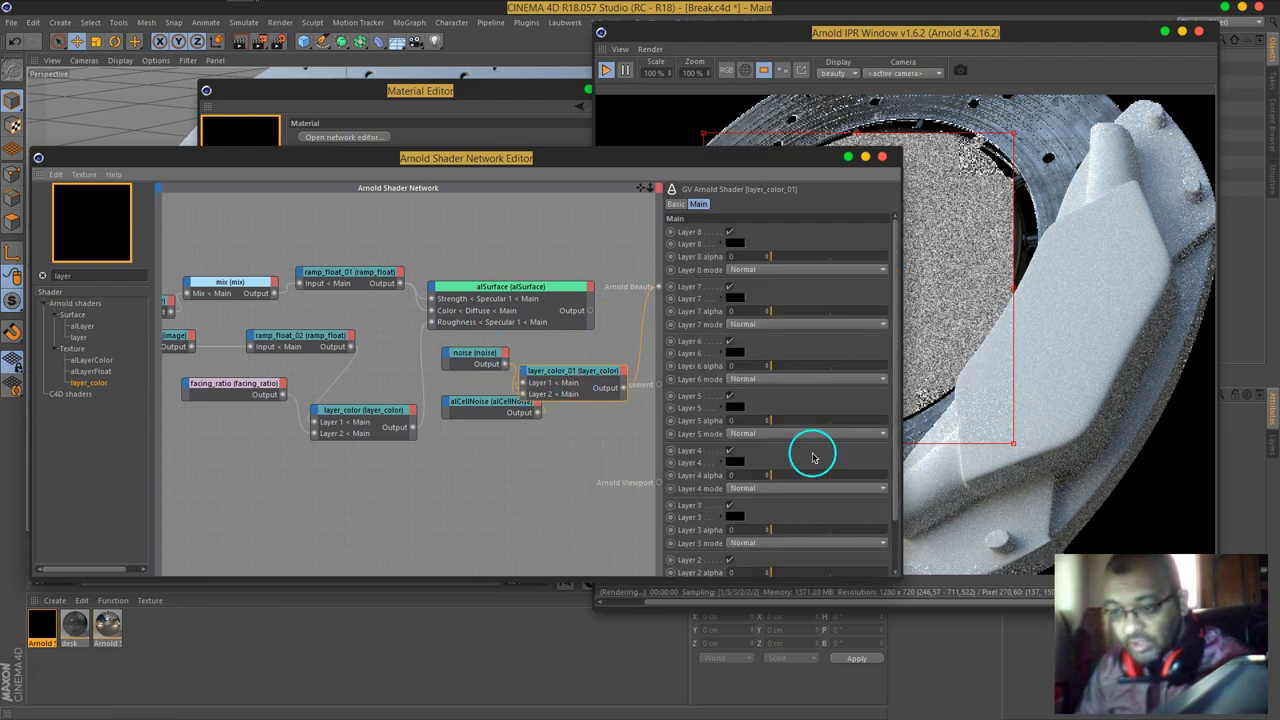
scroll(812, 509, down, 1)
click(750, 515)
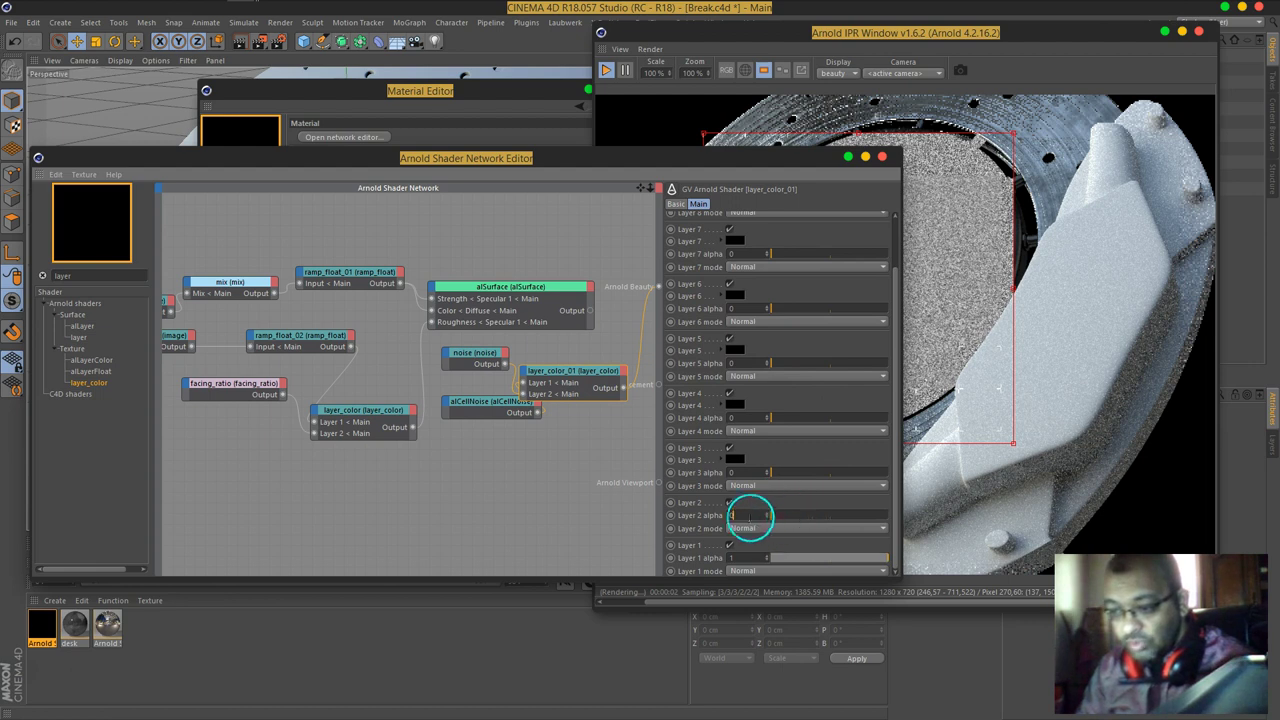
text(1)
key(Return)
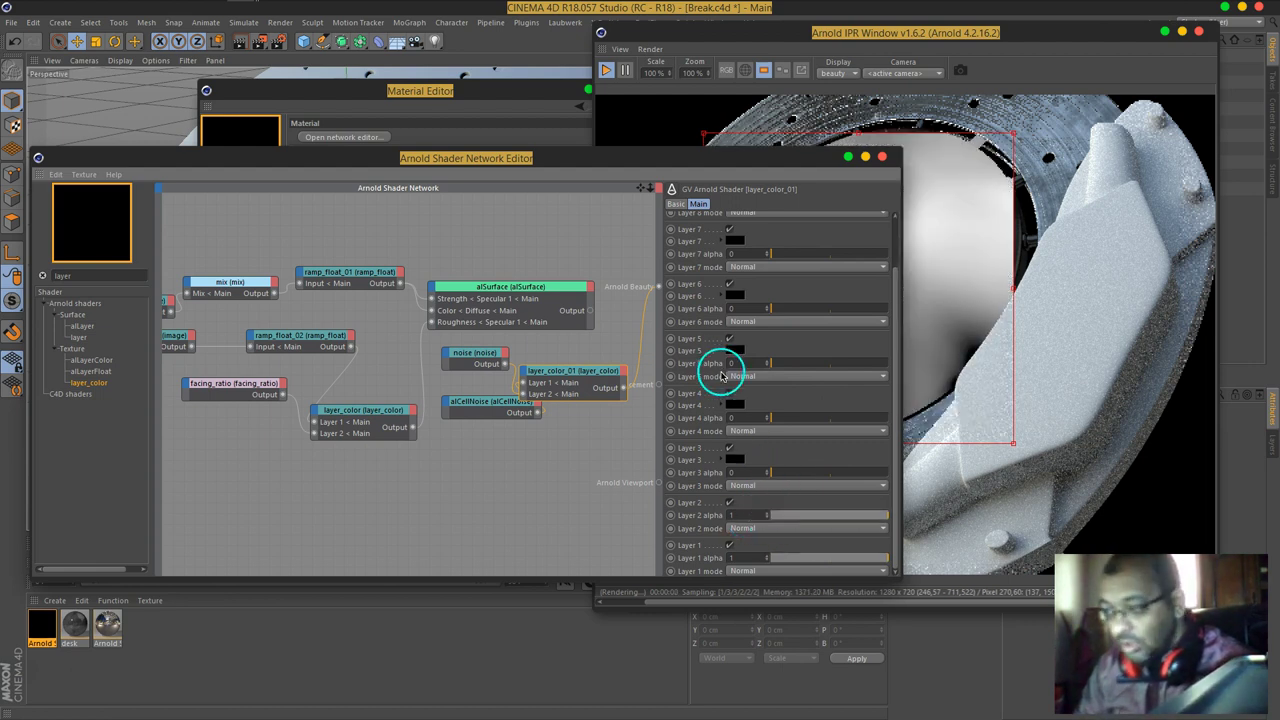
drag(674, 160, 439, 157)
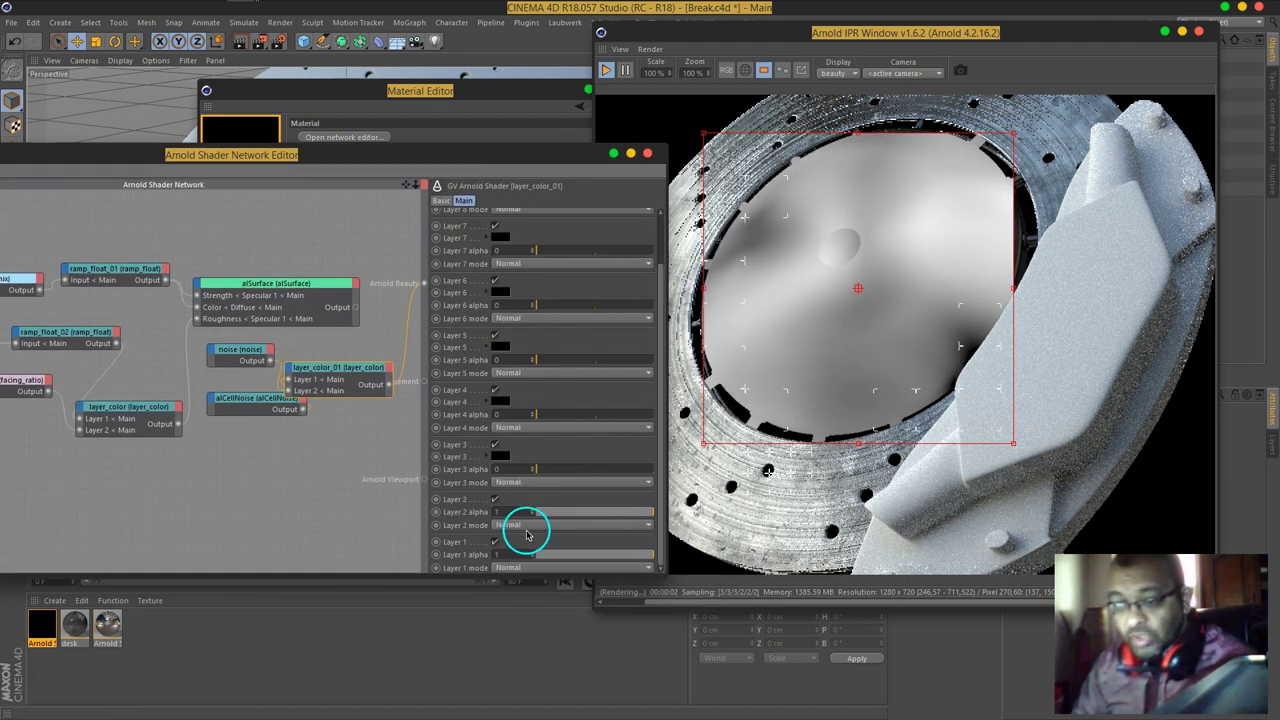
click(523, 527)
click(510, 338)
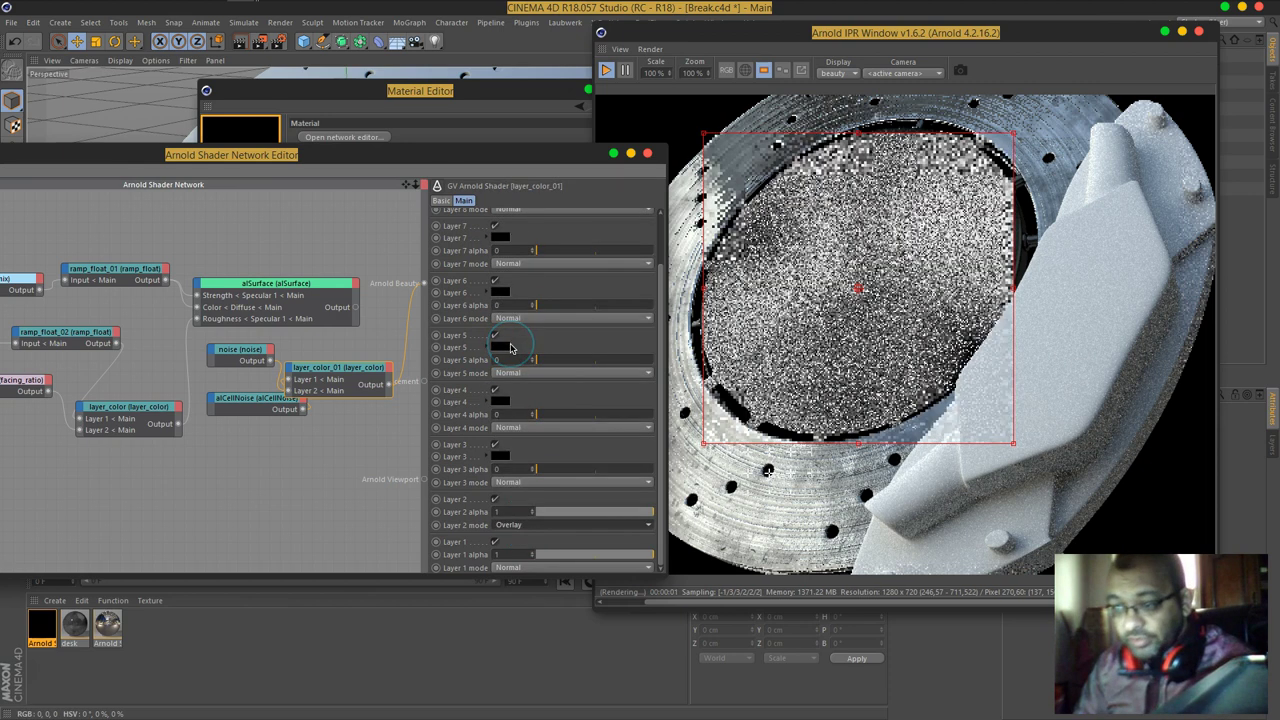
Step: Shift alCellNoise closer to layer_color and search the shaders for "bum"
drag(418, 158, 471, 167)
drag(315, 420, 282, 422)
drag(313, 170, 648, 196)
click(262, 348)
text(bum)
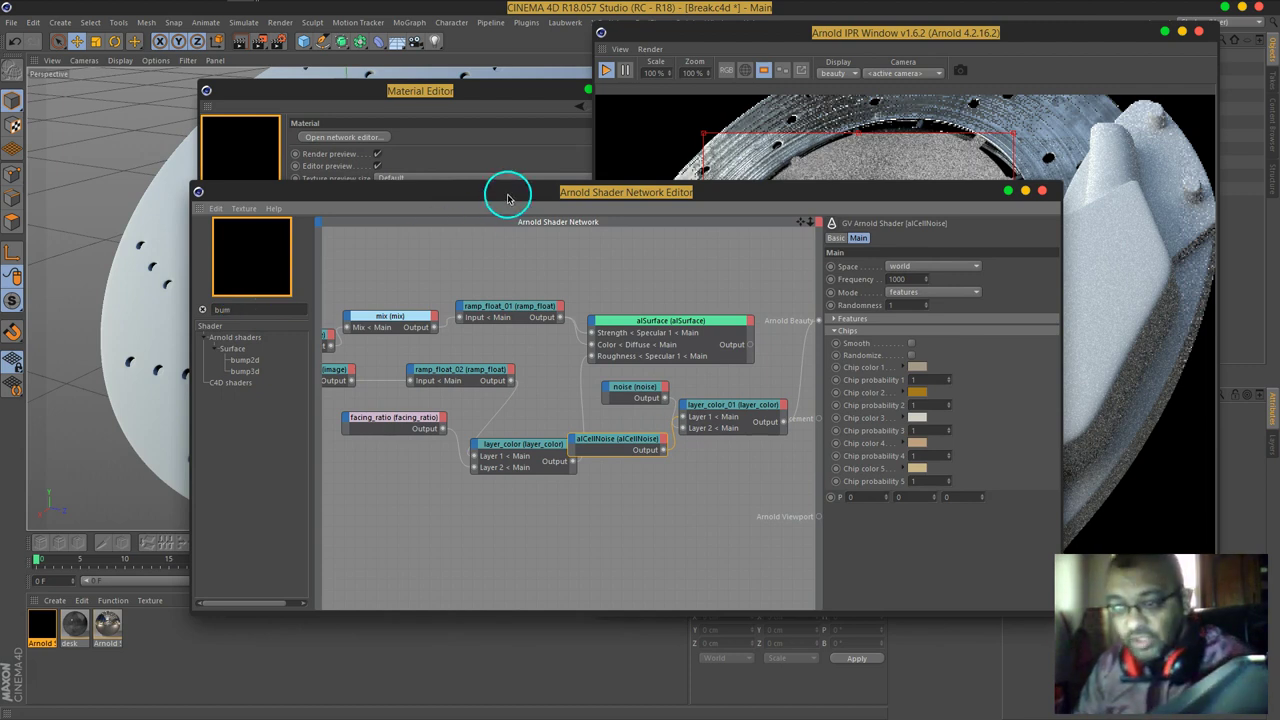
drag(507, 197, 289, 150)
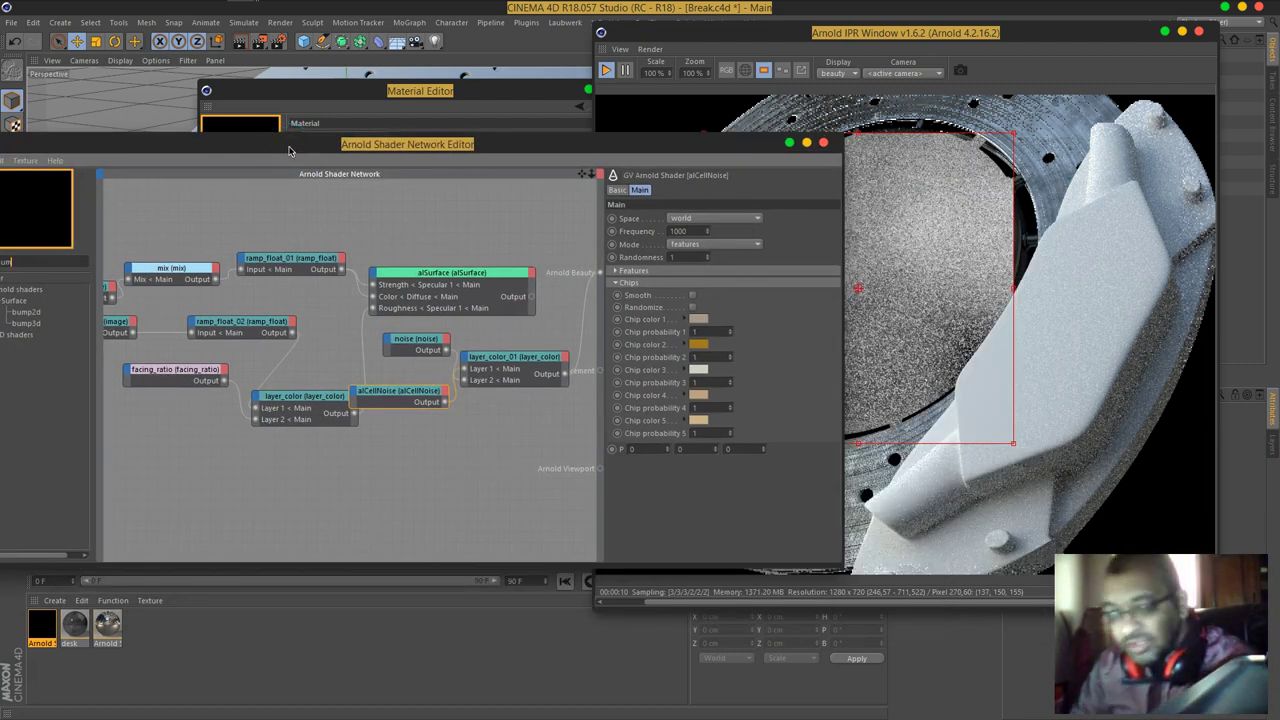
Step: Add bump2d with layer_color_01 as its bump map and alSurface as its shader, and connect it to Arnold Beauty
click(30, 312)
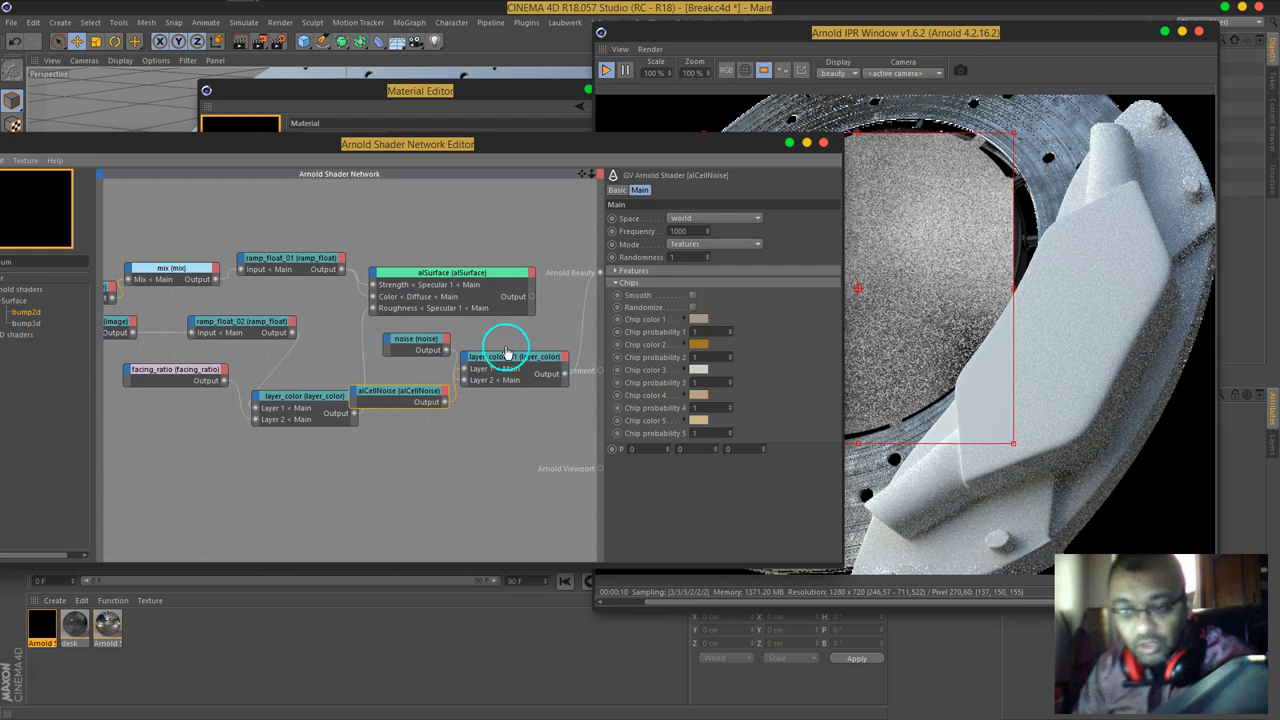
click(567, 332)
middle_drag(571, 375, 463, 380)
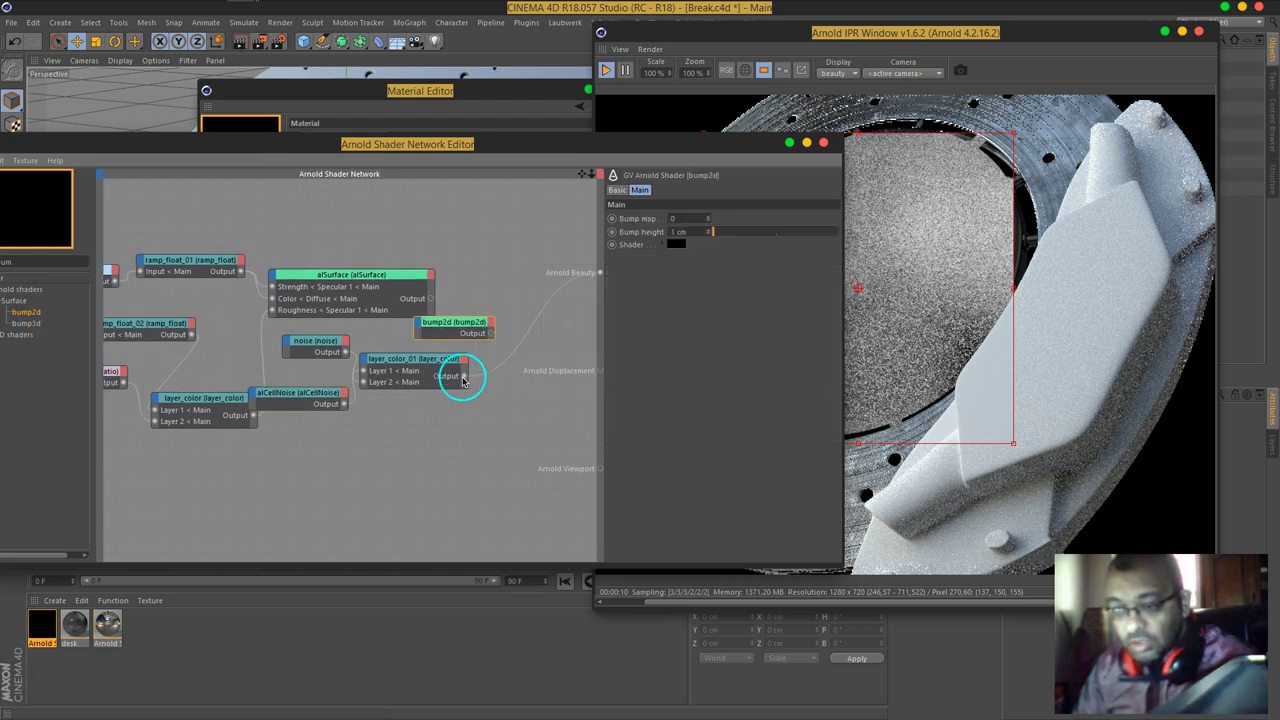
drag(465, 333, 528, 337)
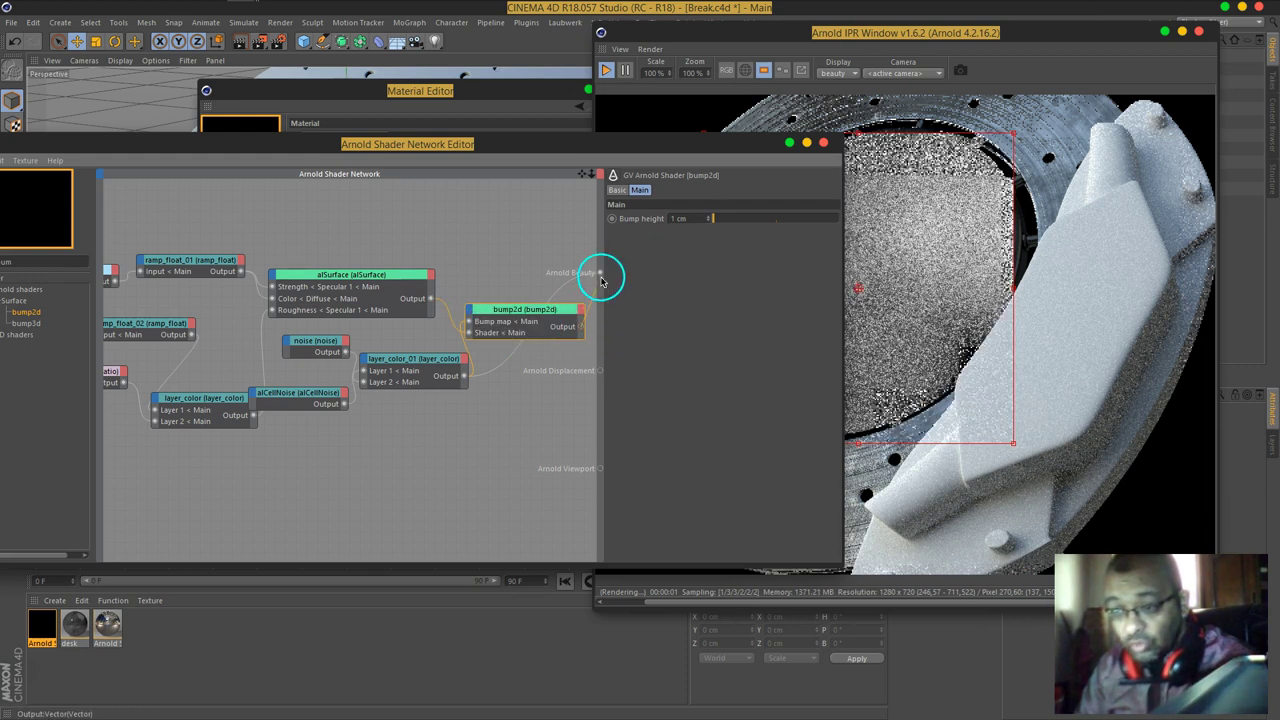
Step: Try a bump2d height of 0.1 cm and set the bump height to 0.02 cm while watching the hub
click(682, 218)
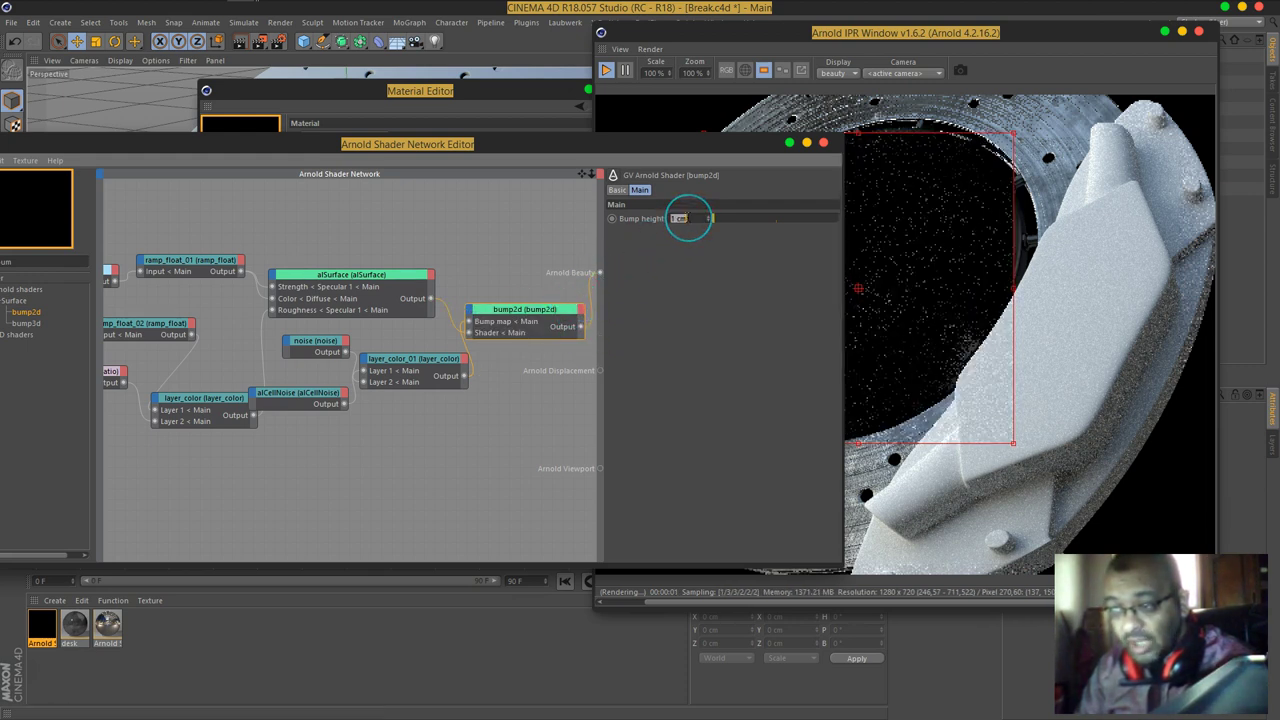
text(0.1)
key(Return)
drag(667, 149, 490, 158)
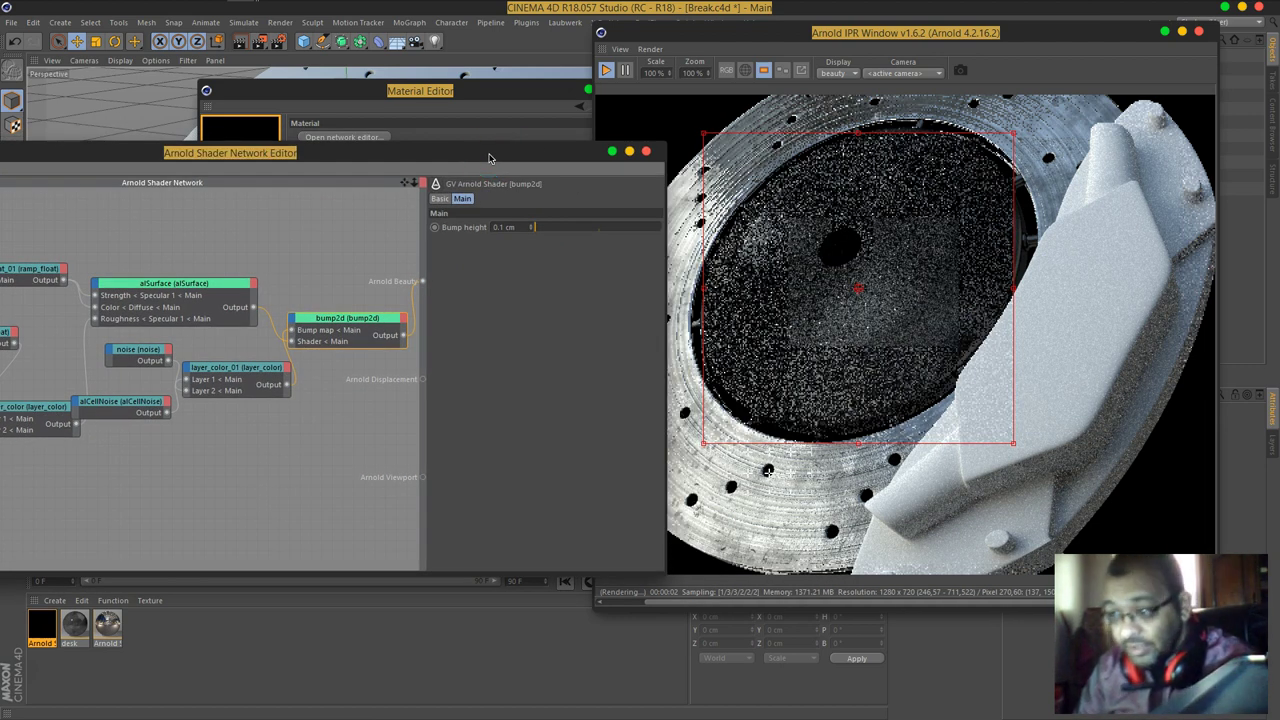
click(520, 227)
text(0.02)
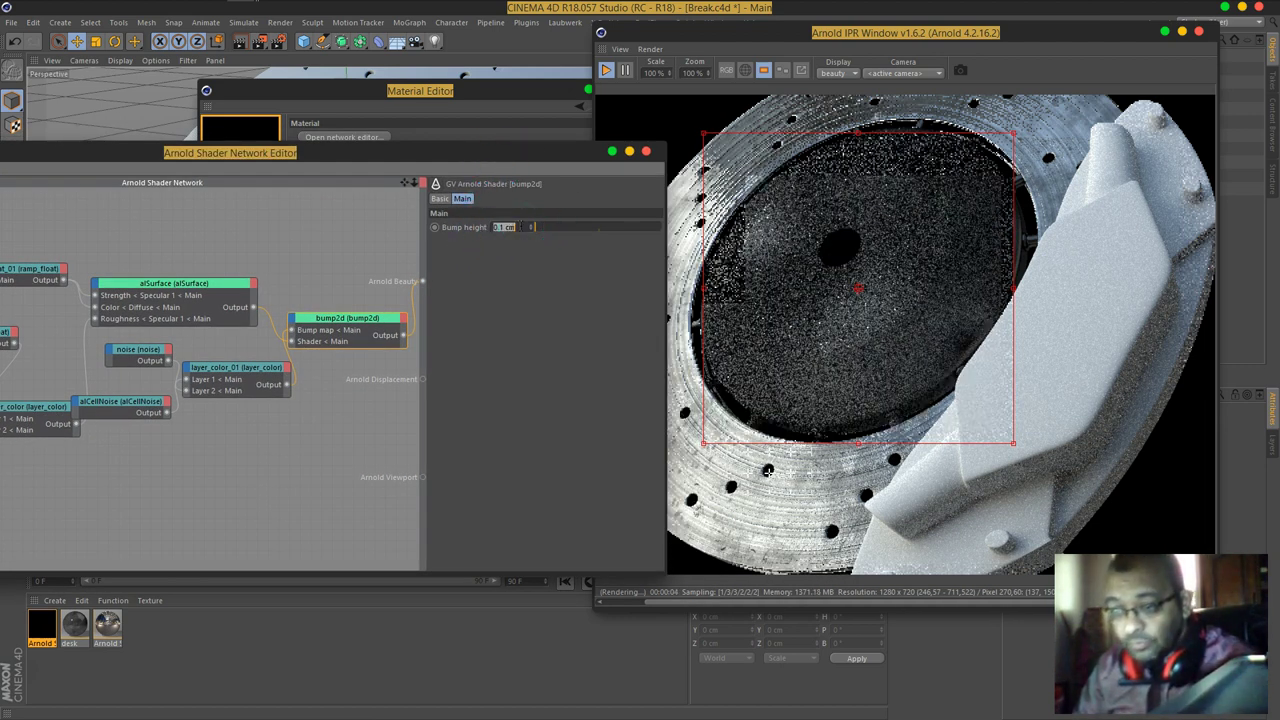
key(Return)
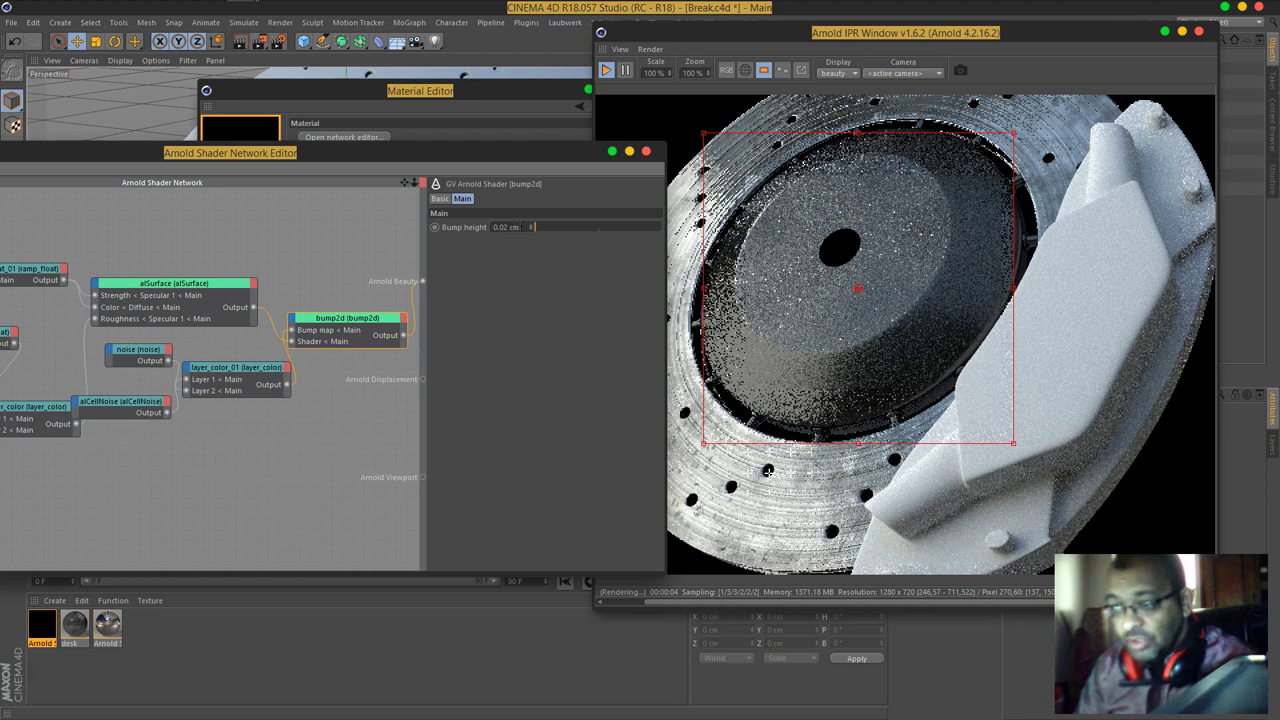
click(913, 296)
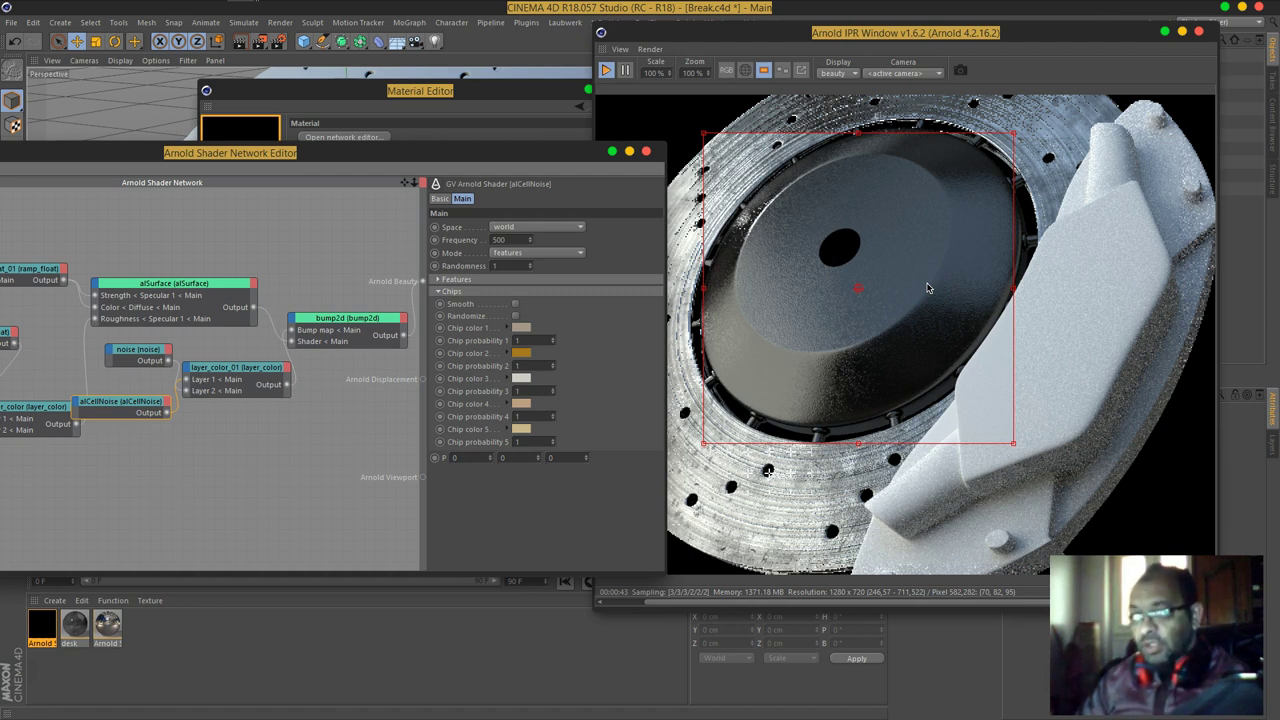
click(872, 259)
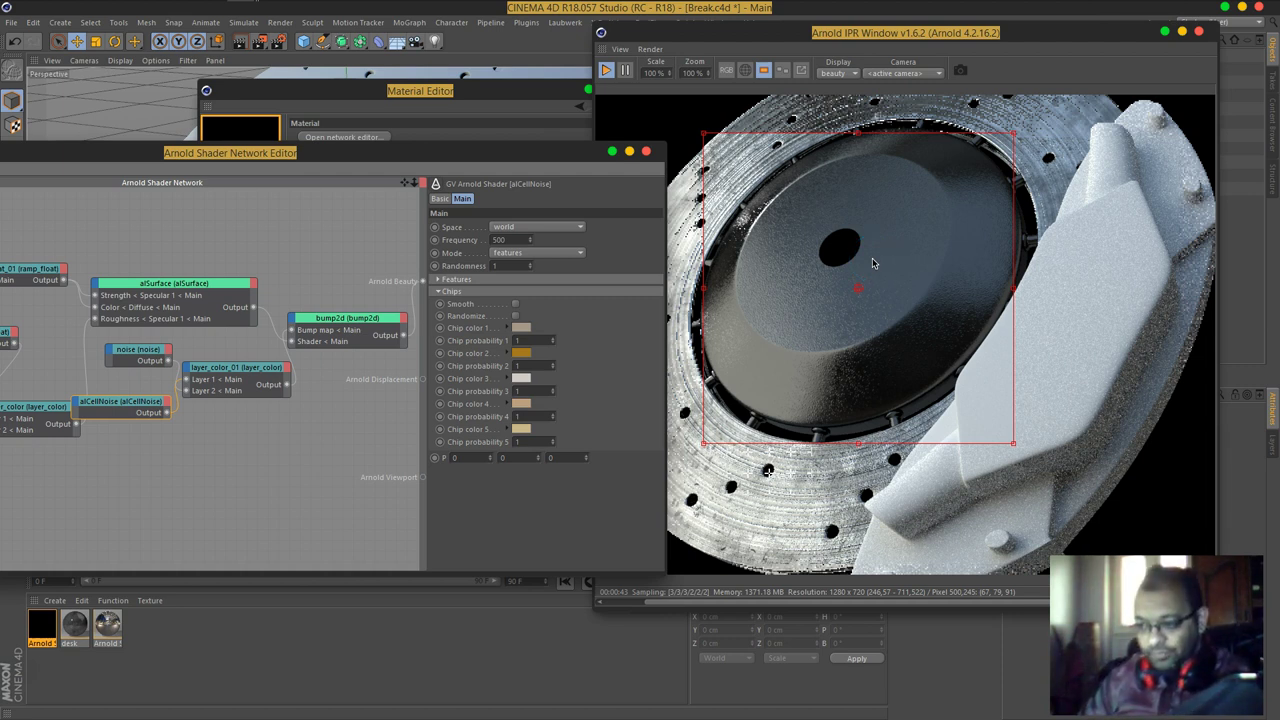
drag(866, 291, 855, 292)
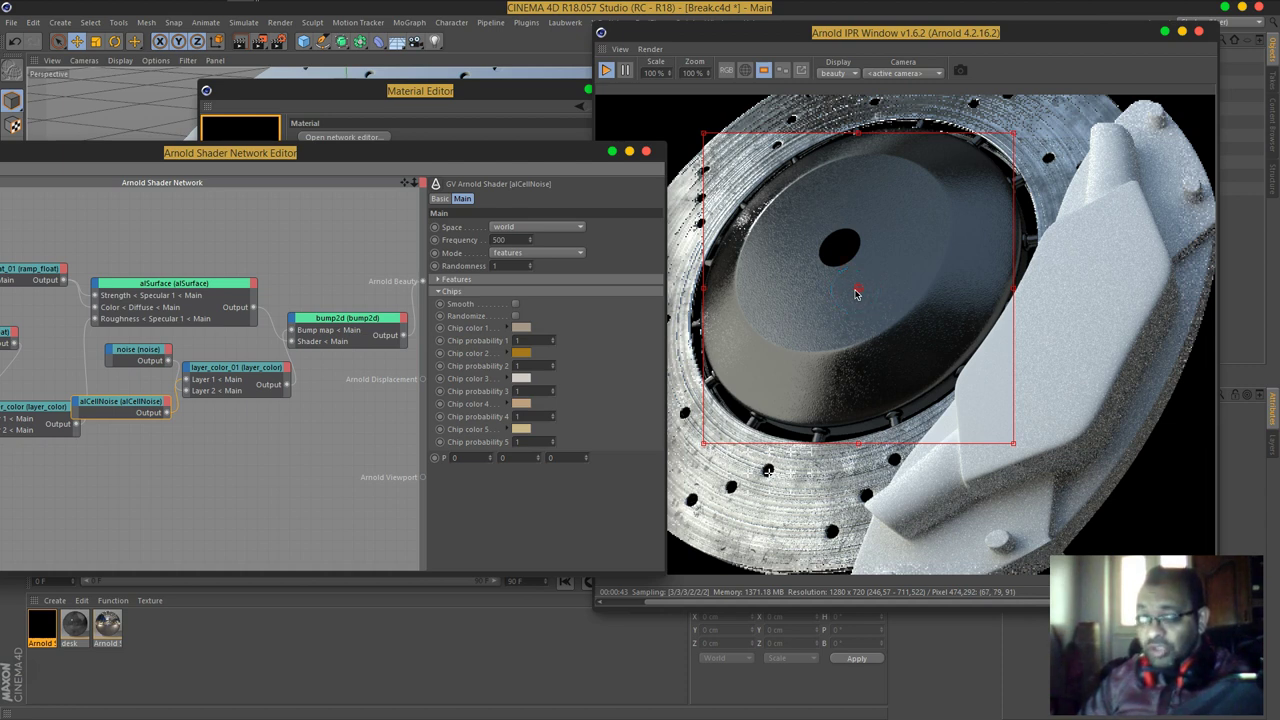
mouse_move(1087, 296)
mouse_down()
mouse_move(1127, 278)
mouse_move(1107, 316)
mouse_move(1106, 266)
mouse_move(1106, 283)
mouse_up()
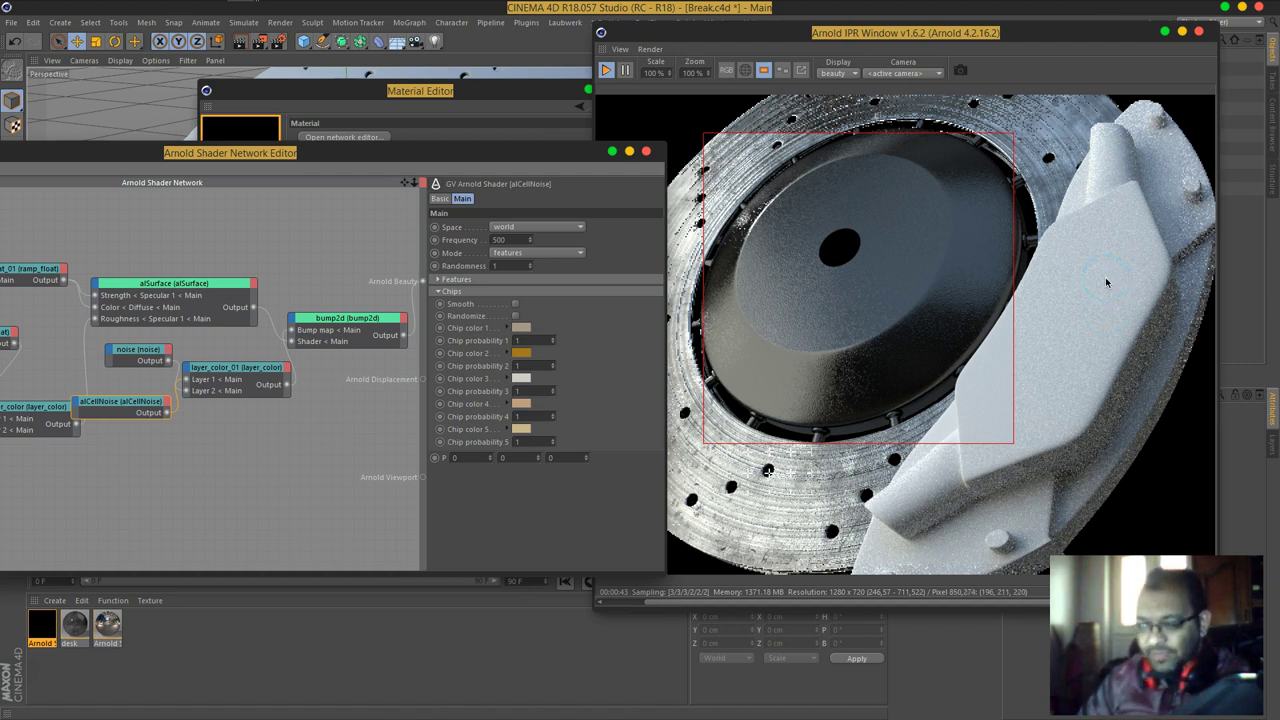
drag(1070, 420, 1166, 339)
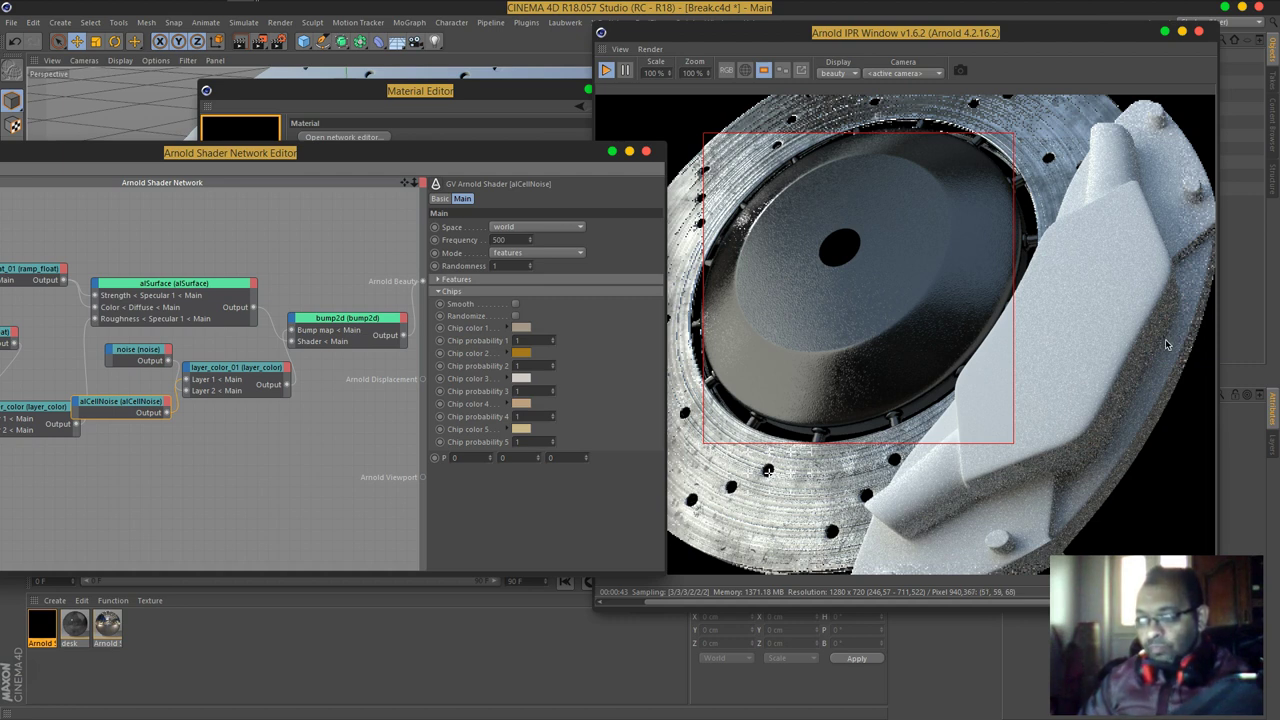
drag(1165, 339, 1054, 381)
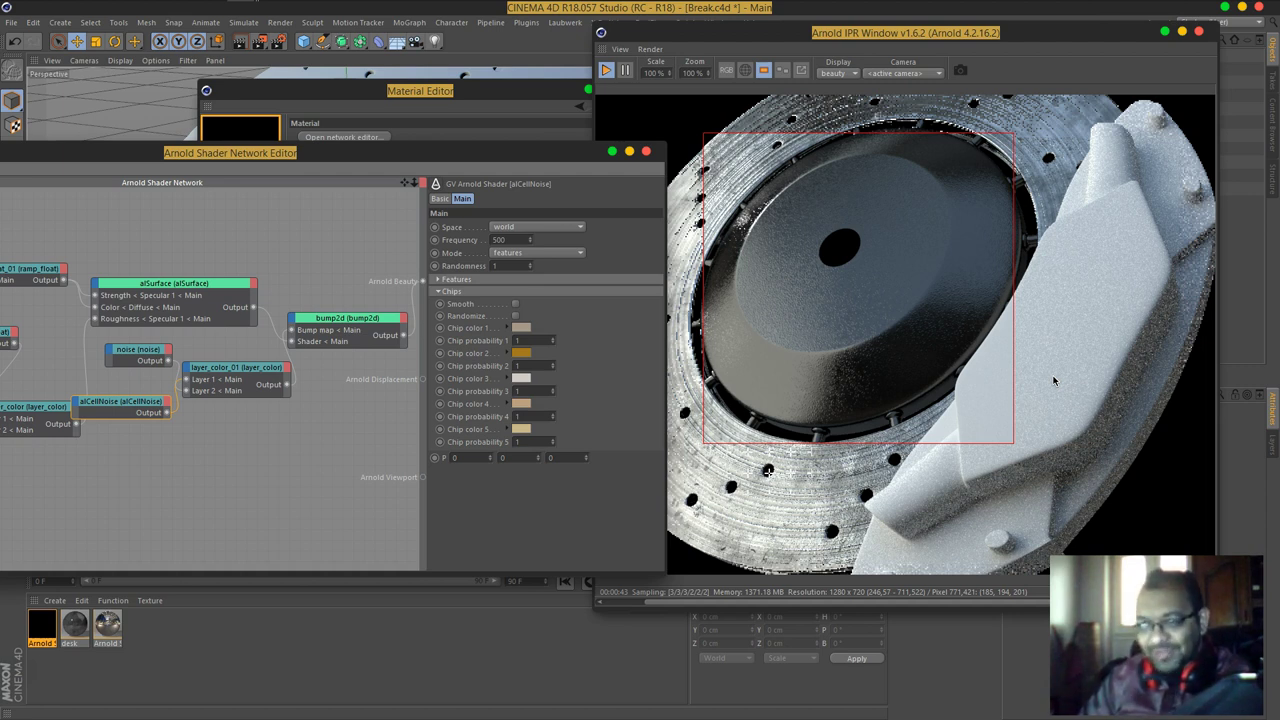
click(1035, 382)
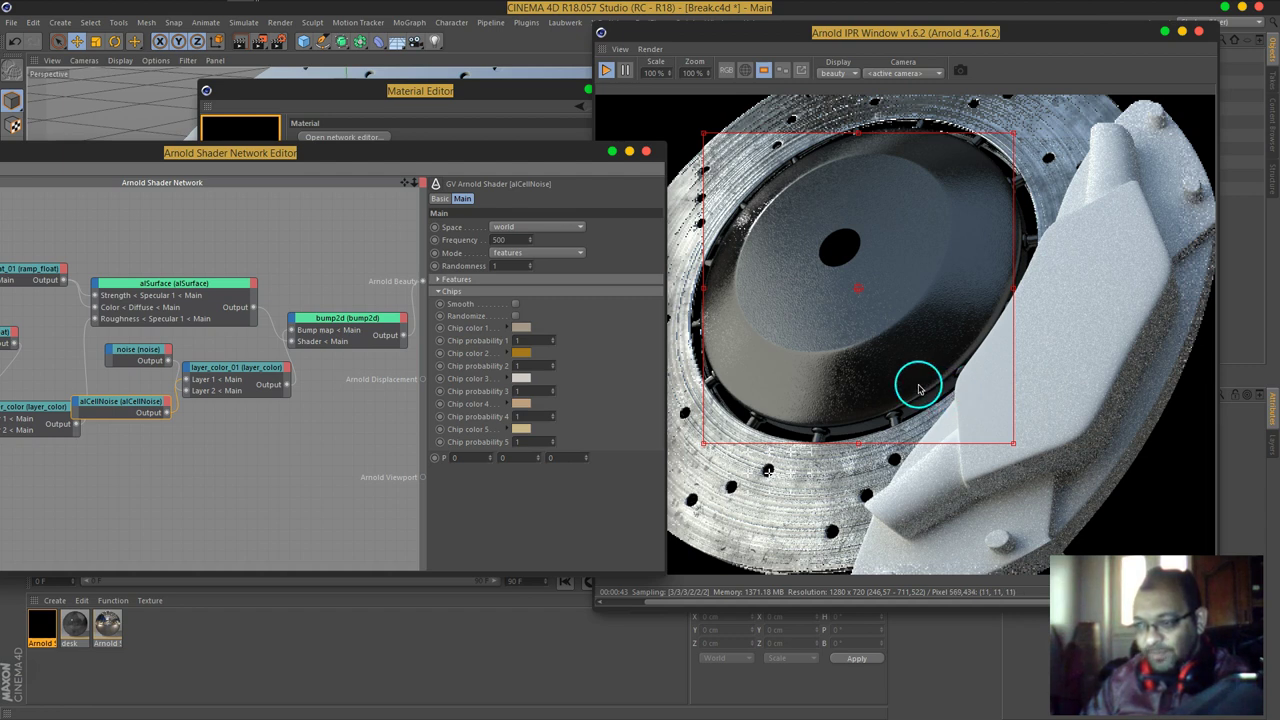